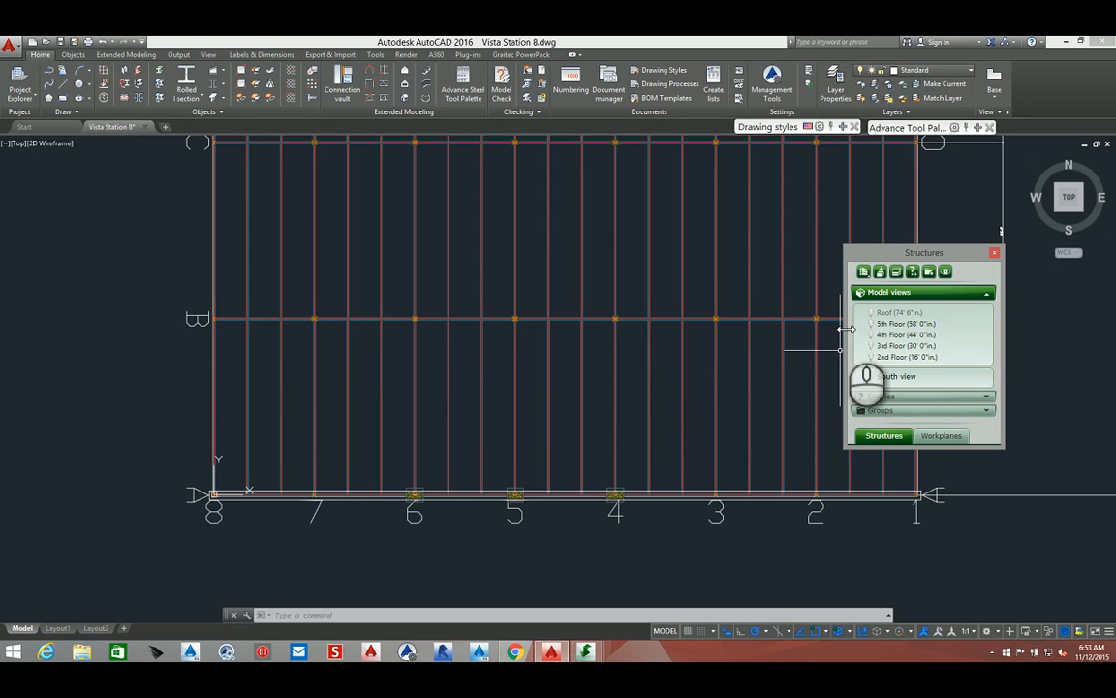
middle_drag(533, 449, 558, 265)
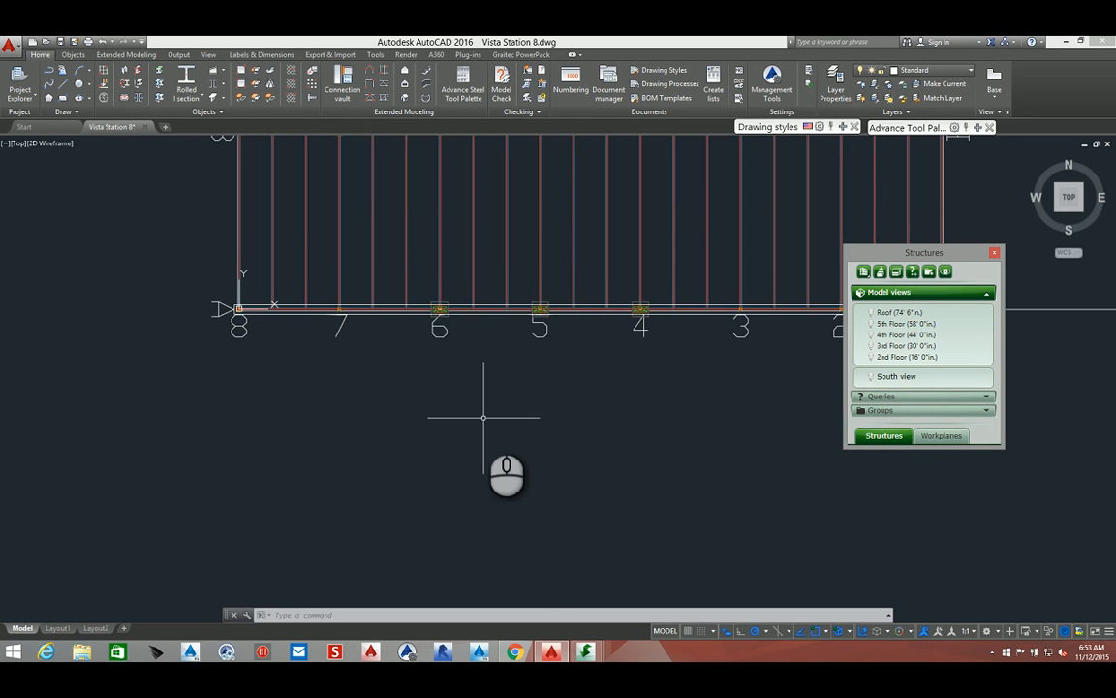
middle_drag(482, 417, 497, 540)
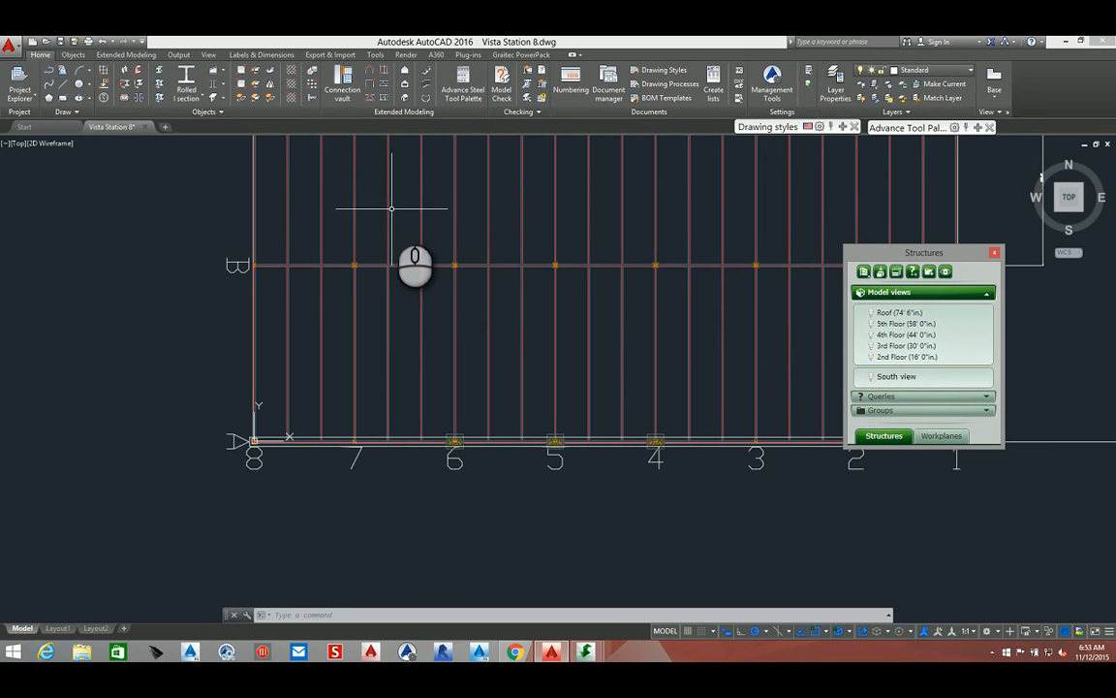
mouse_move(386, 207)
middle_down()
mouse_move(344, 292)
mouse_move(279, 324)
middle_up()
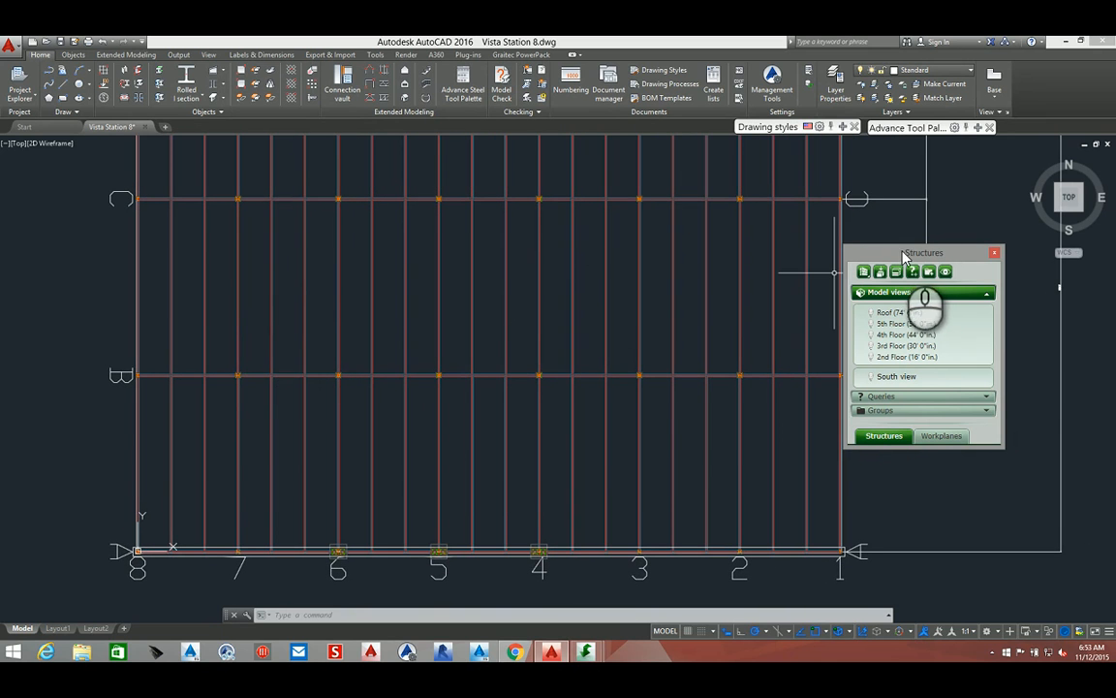
mouse_move(894, 261)
mouse_down()
mouse_move(899, 252)
mouse_move(896, 288)
mouse_move(1008, 310)
mouse_move(1061, 287)
mouse_up()
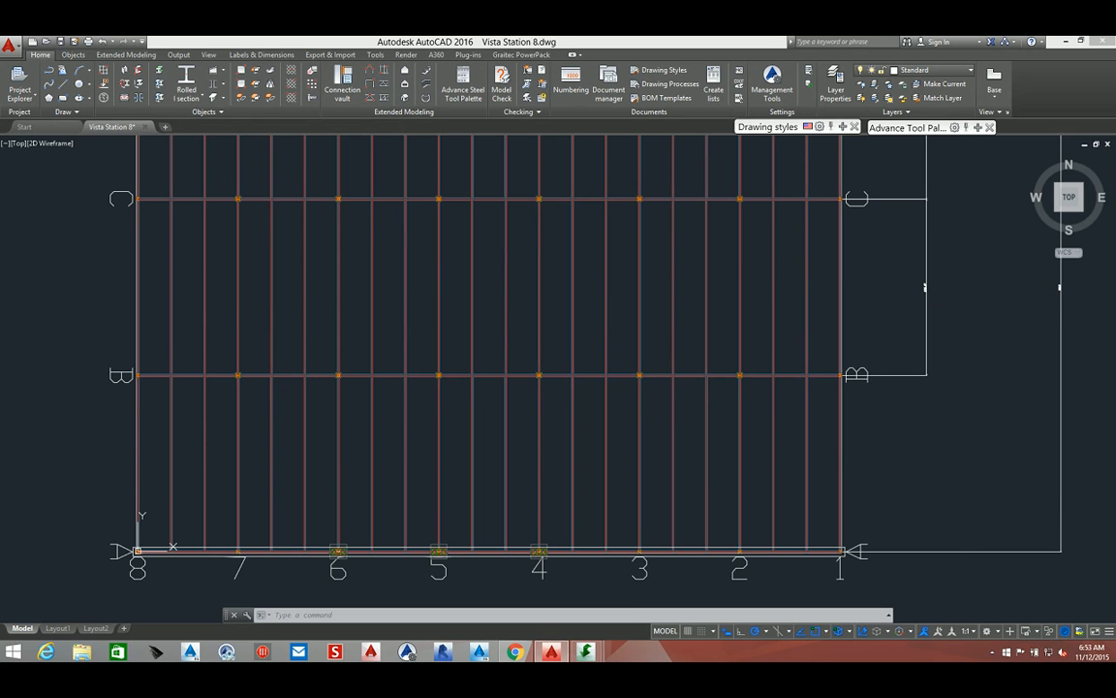
click(281, 250)
click(285, 263)
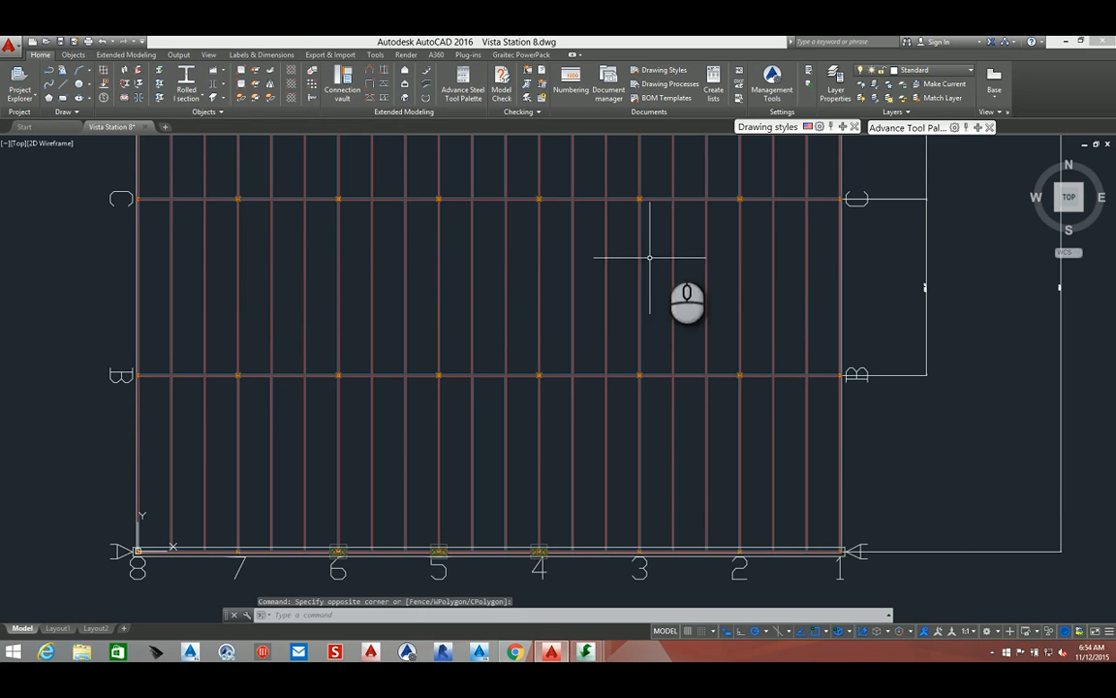
Create a model view at grid line B named "grid b" and pick its default view direction
mouse_move(901, 127)
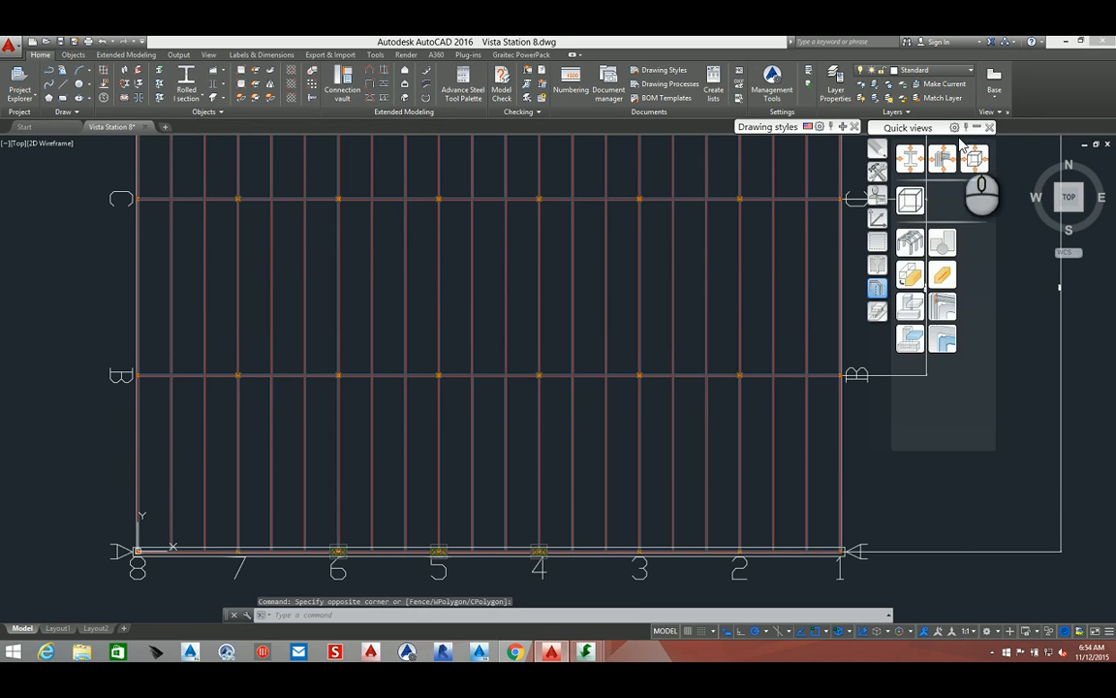
click(908, 200)
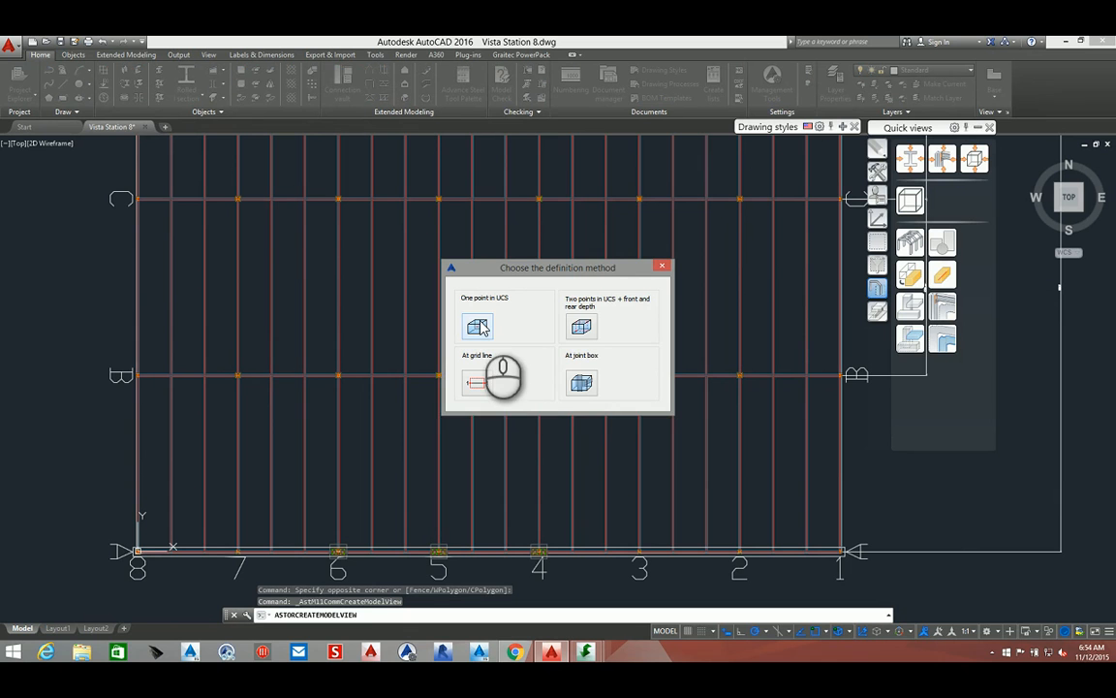
click(476, 380)
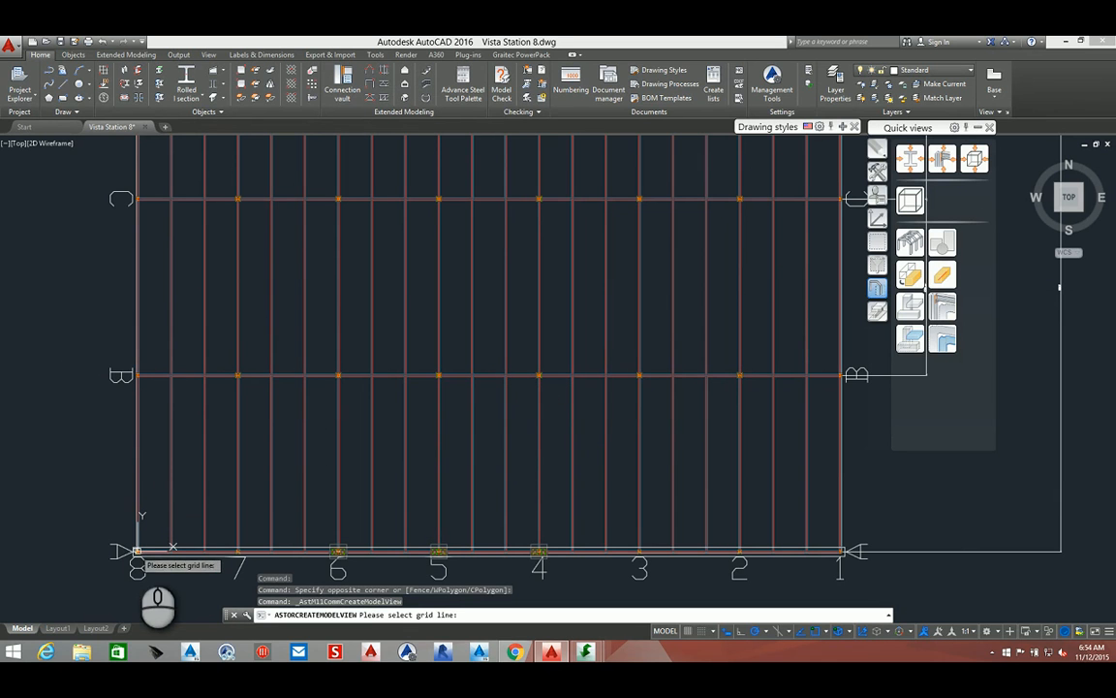
click(121, 378)
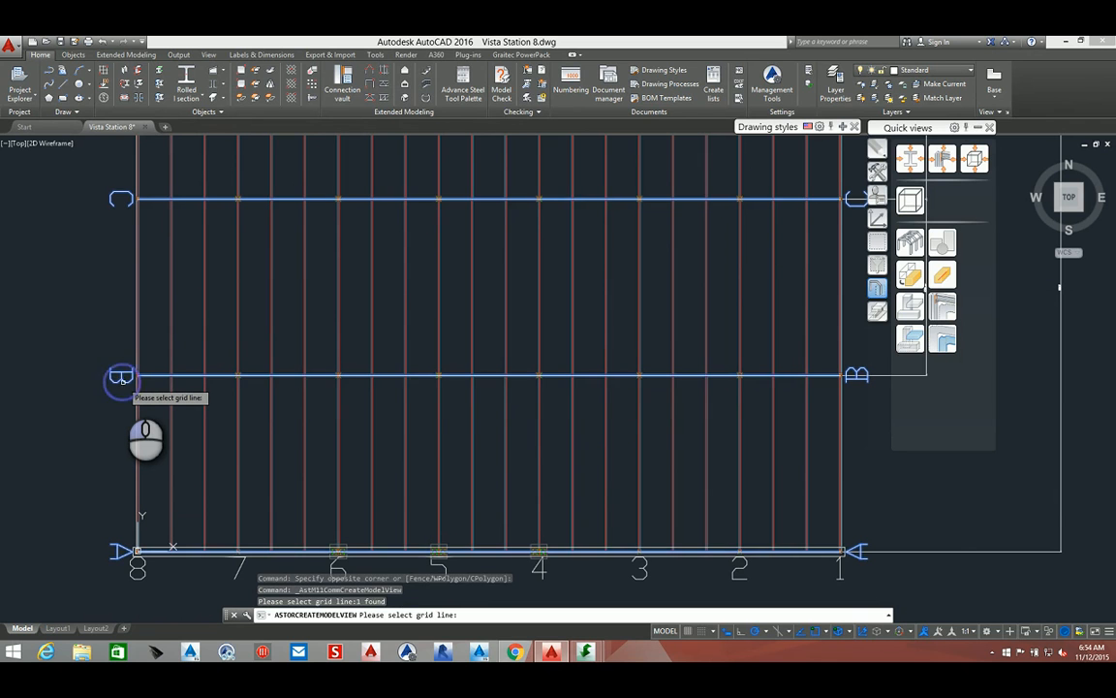
right_click(121, 378)
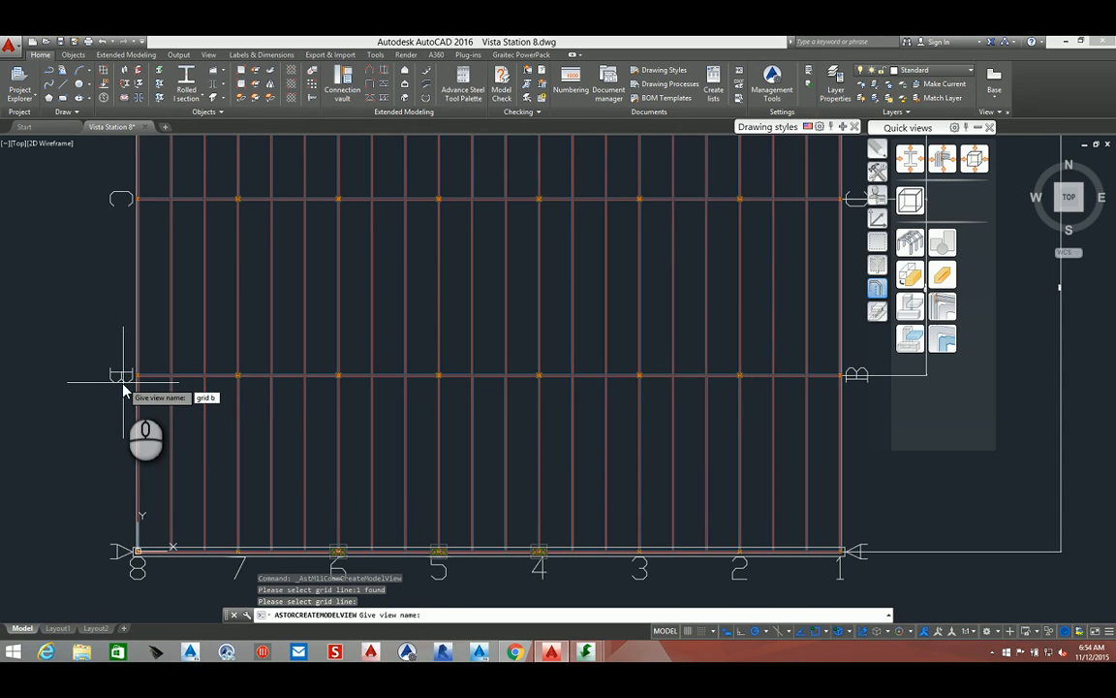
text(grid b)
key(Return)
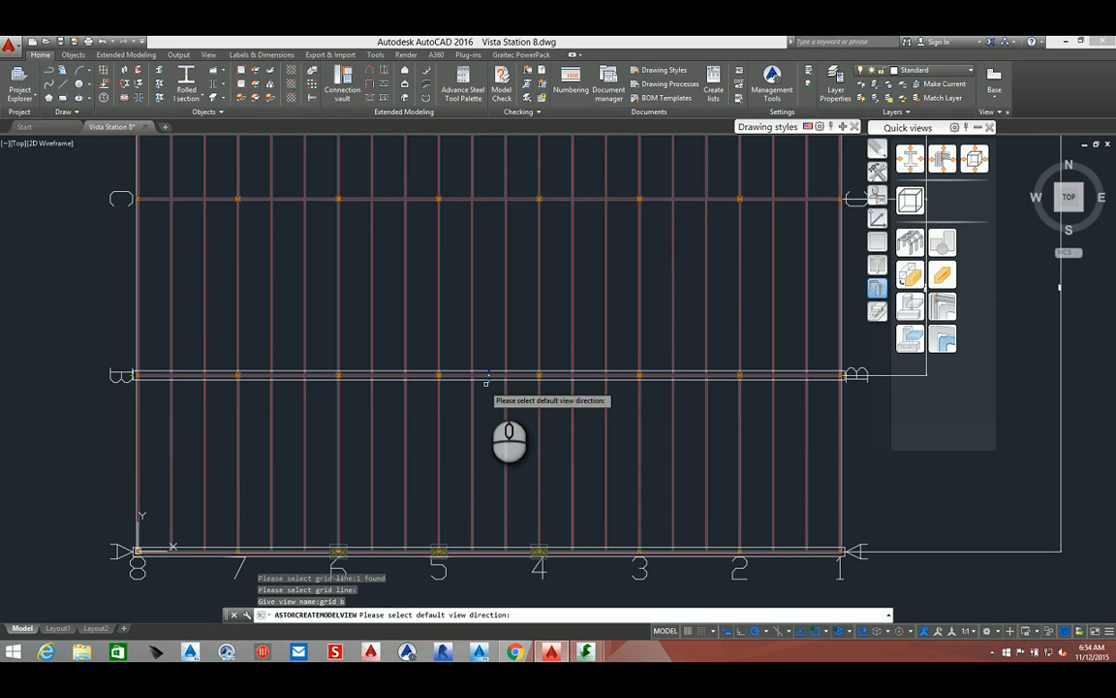
scroll(485, 384, up, 4)
scroll(485, 384, up, 4)
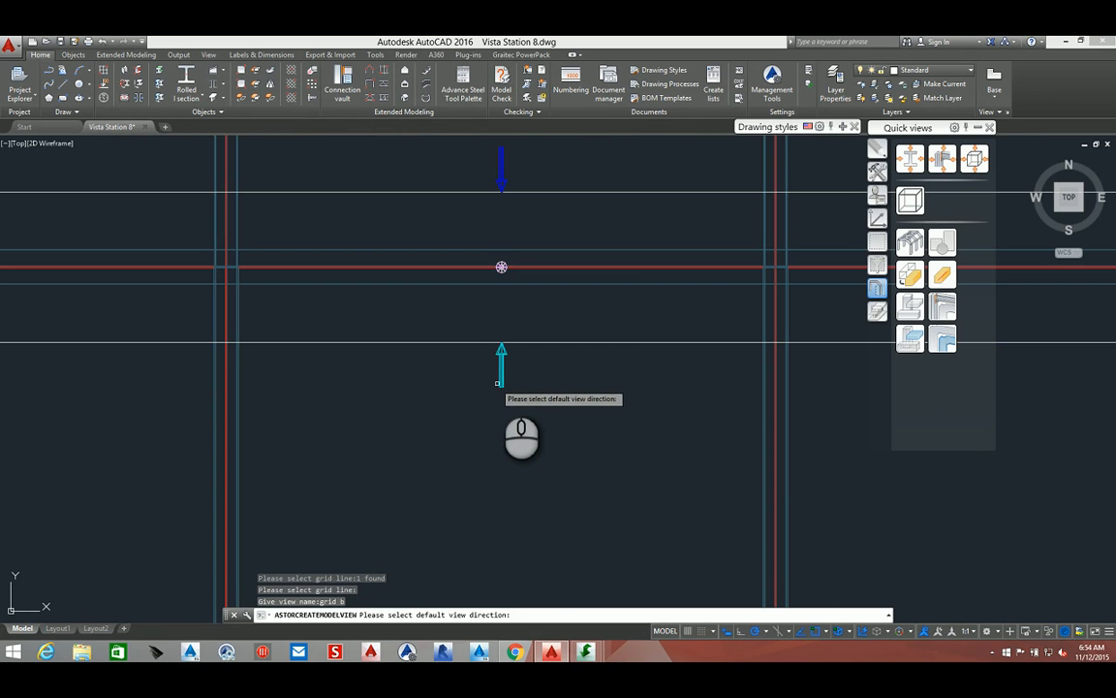
click(501, 378)
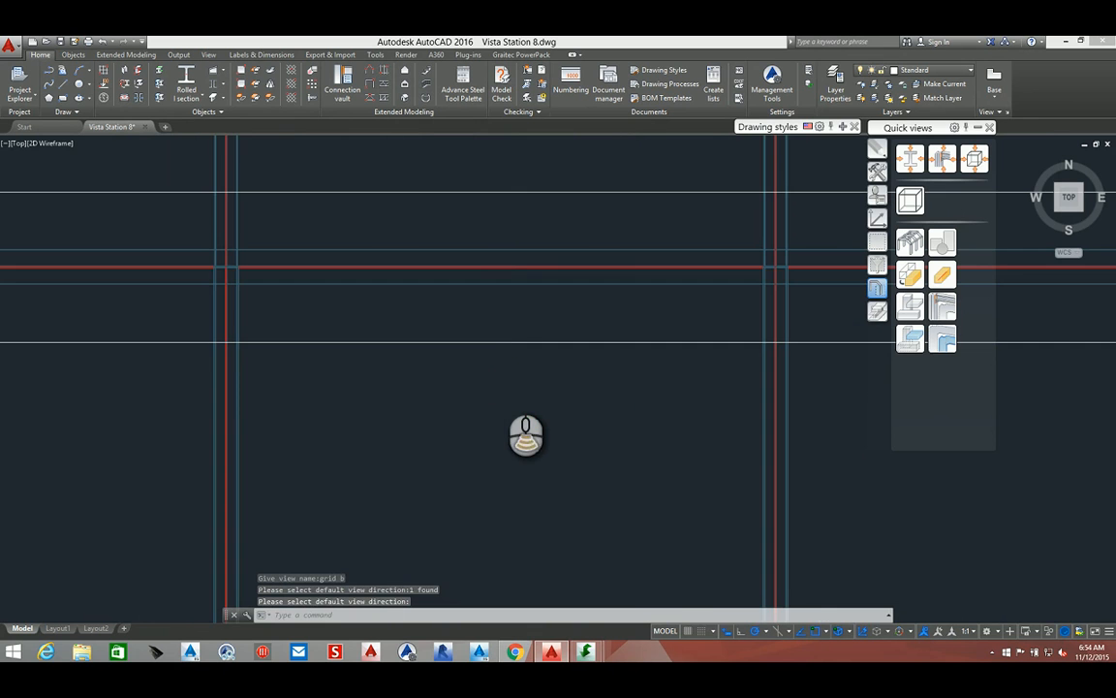
scroll(499, 373, down, 4)
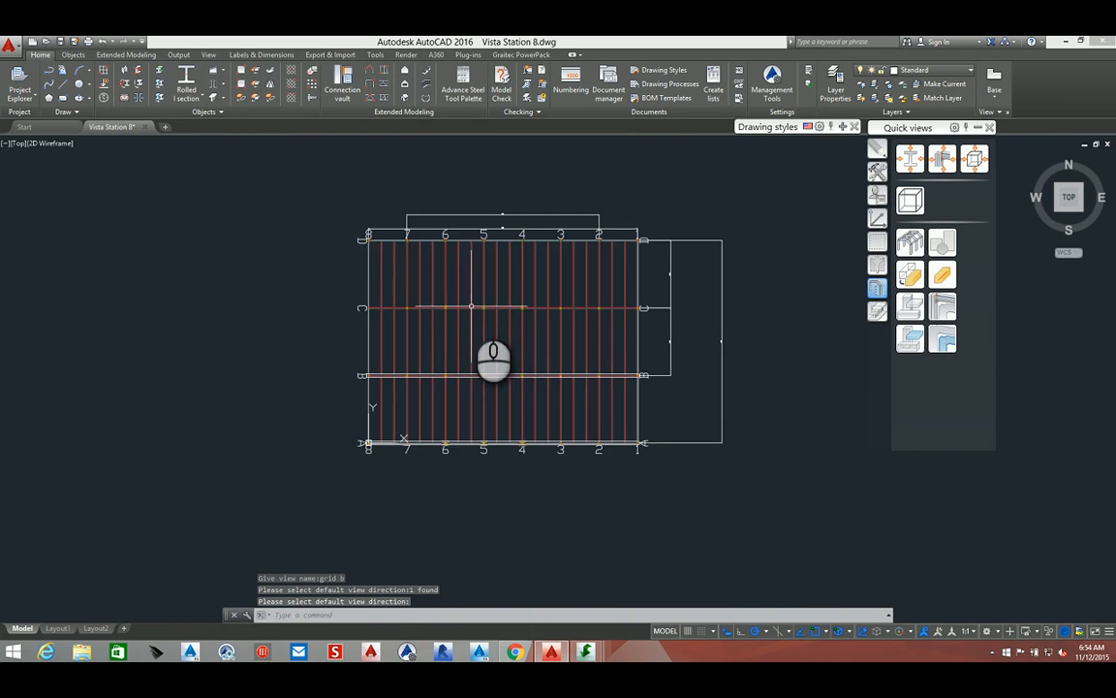
Create a model view at grid line C named "Grid c" and pick its default view direction
scroll(469, 303, up, 3)
click(910, 199)
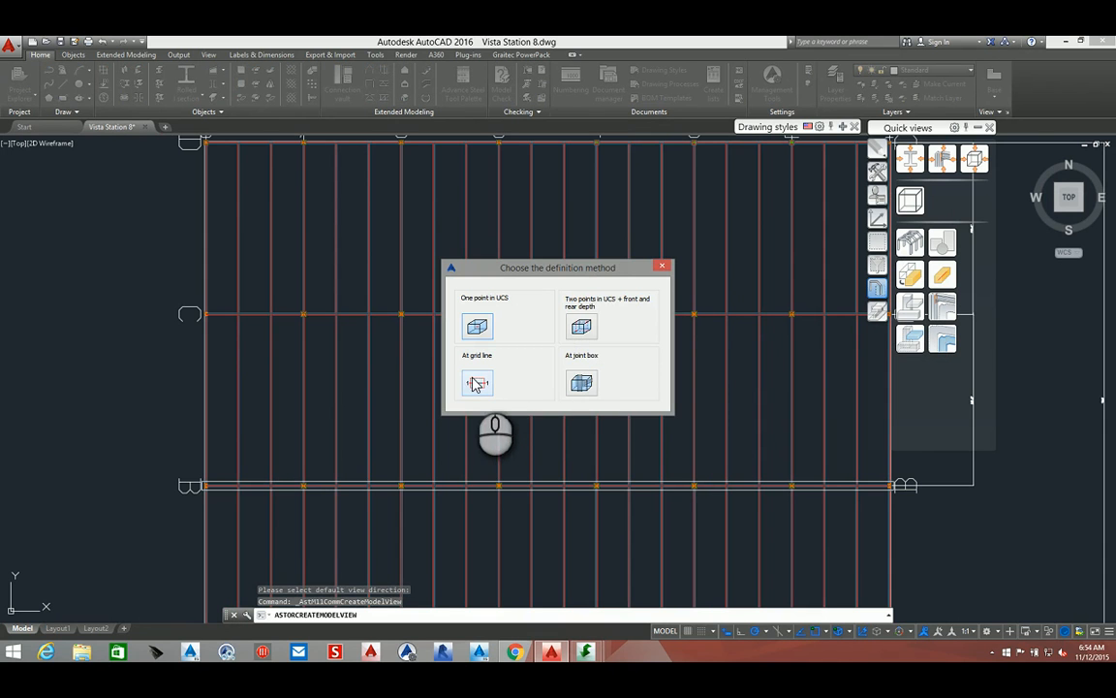
click(475, 383)
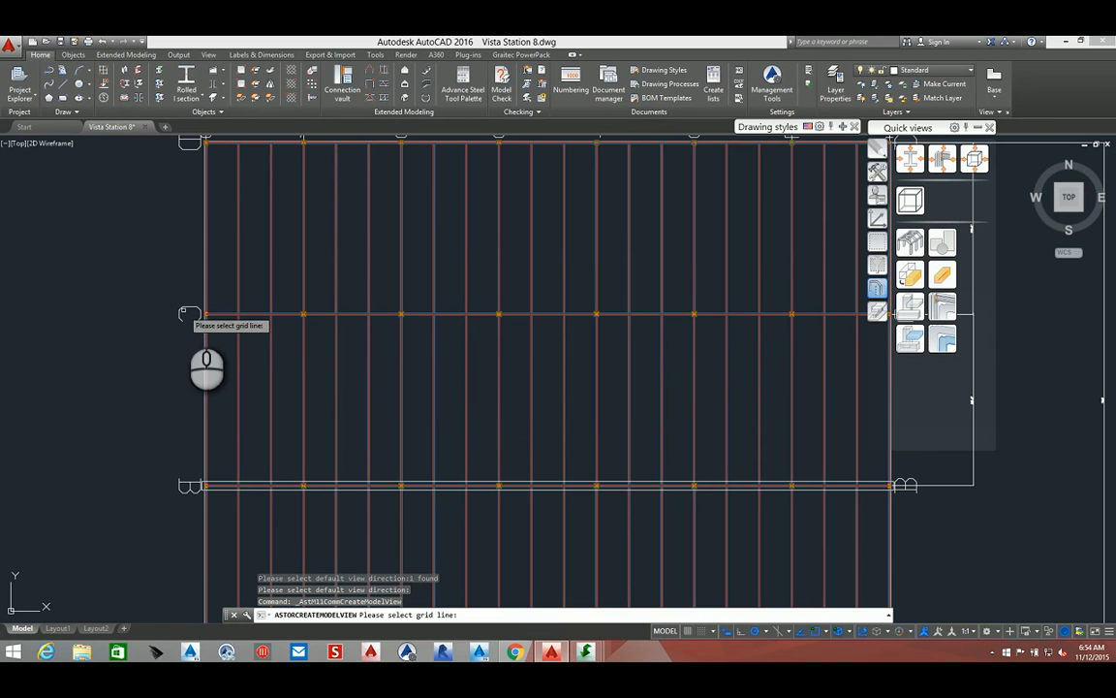
click(184, 310)
right_click(184, 310)
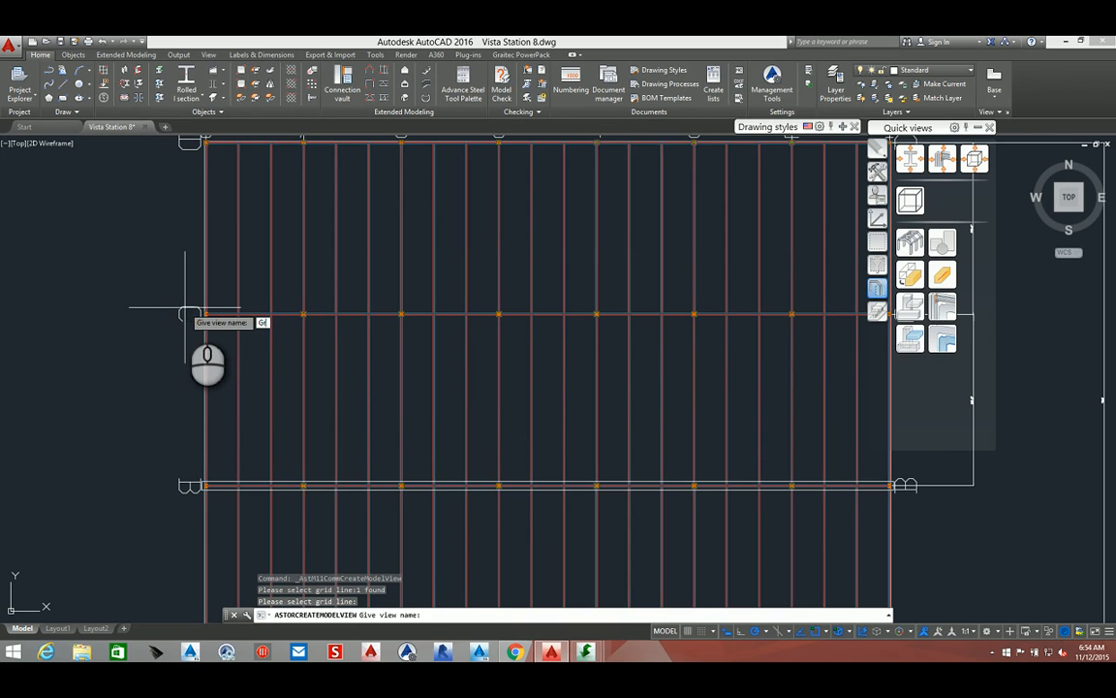
key(Return)
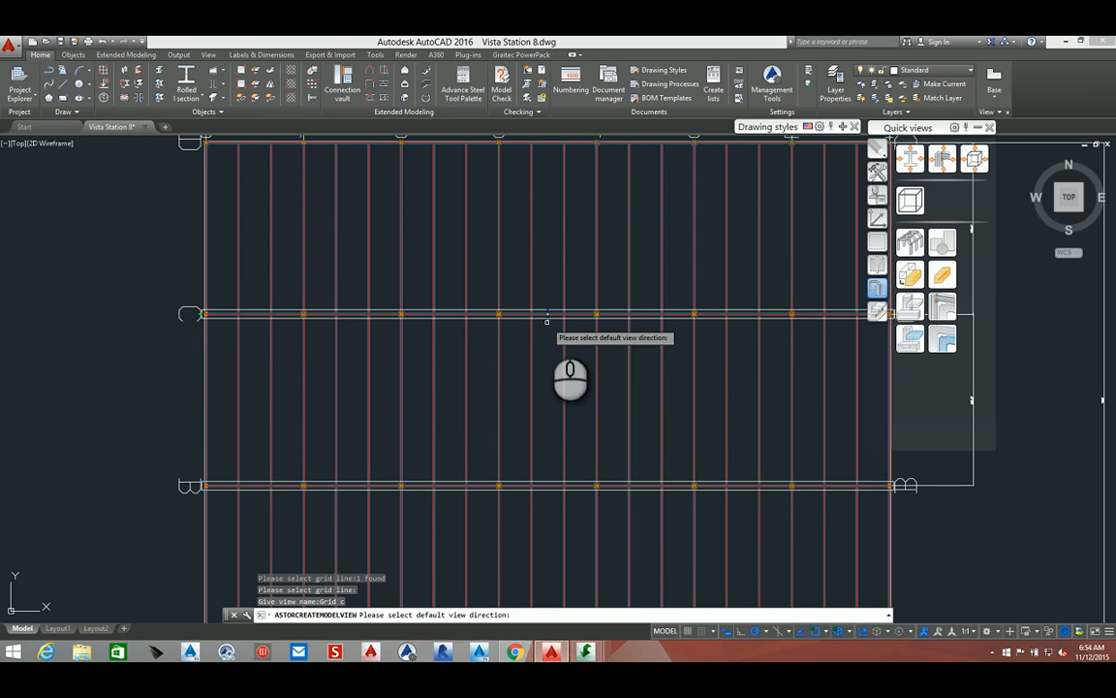
click(547, 321)
key(Return)
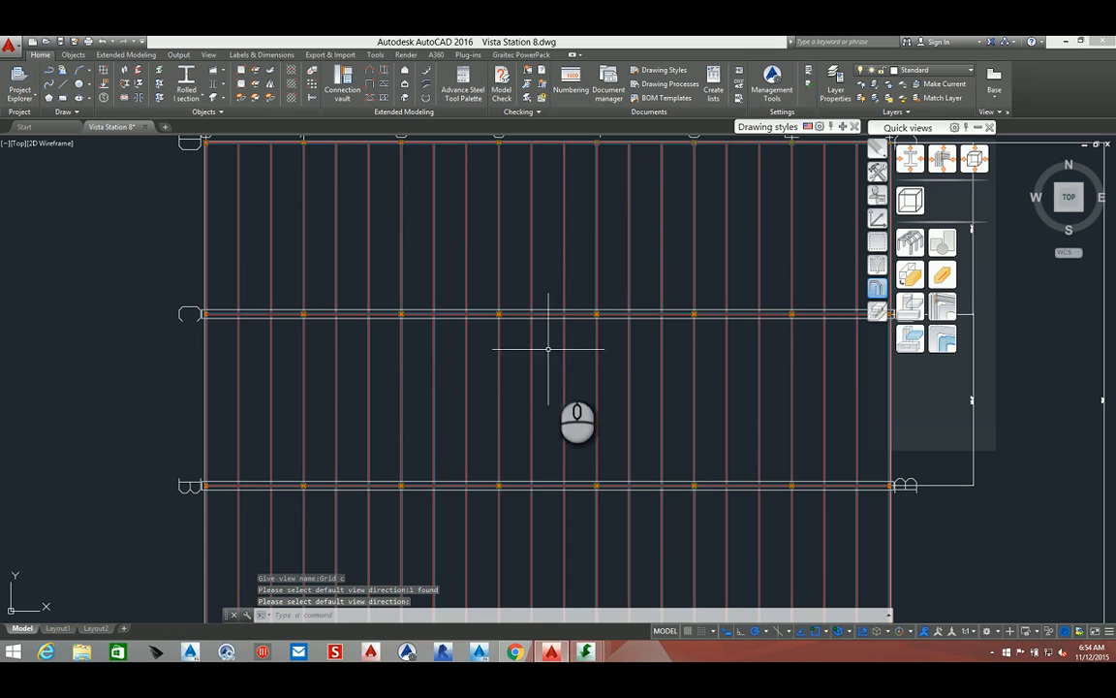
Create a model view at grid line 5 named "grid 5" and pick its default view direction
middle_drag(554, 378, 539, 266)
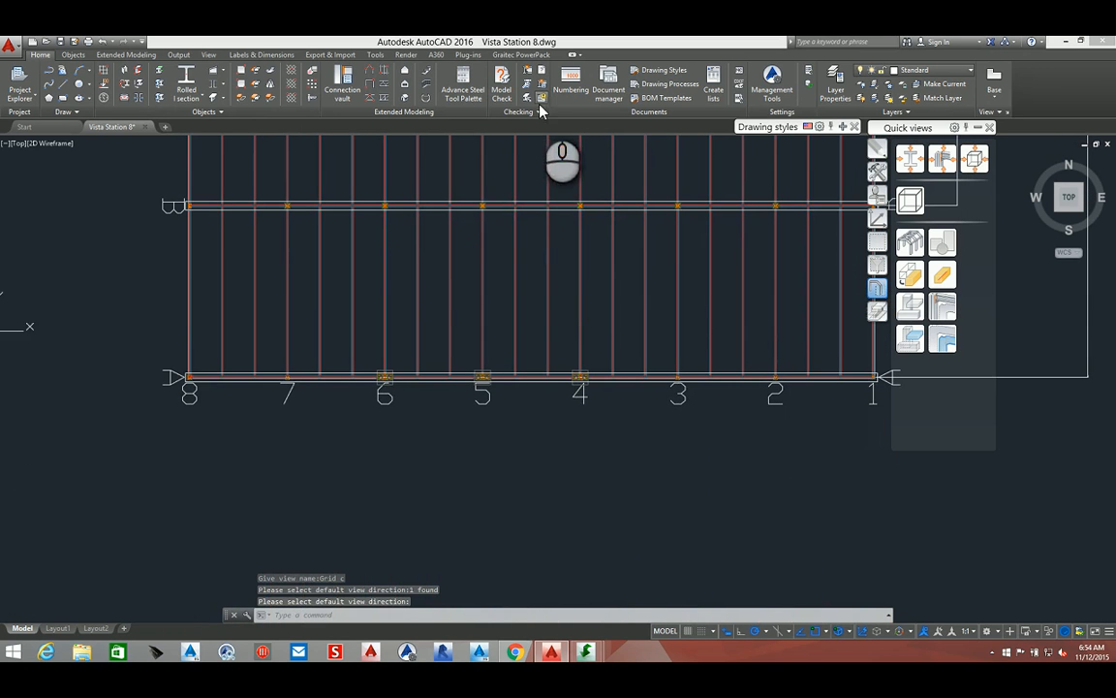
click(926, 202)
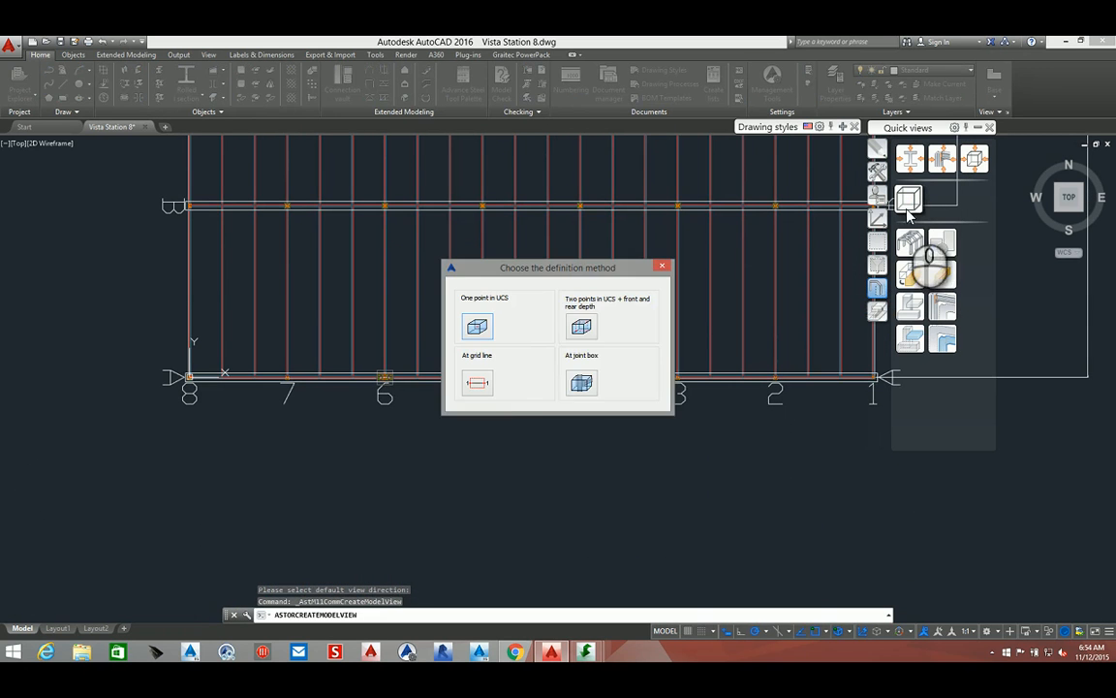
click(480, 383)
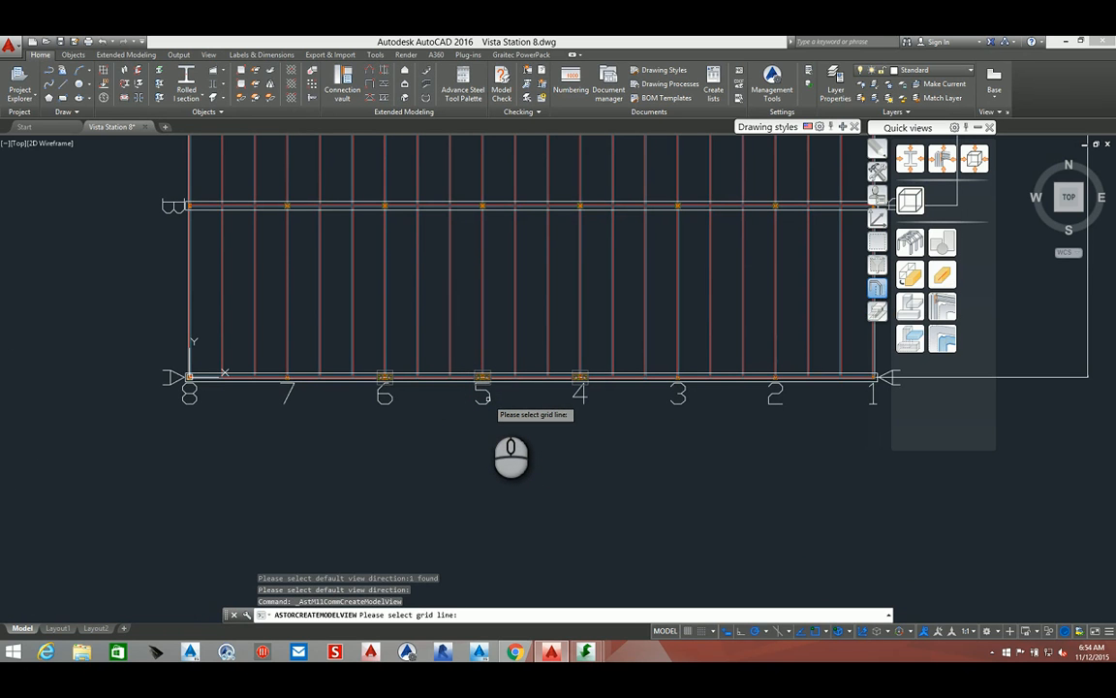
click(485, 396)
right_click(486, 396)
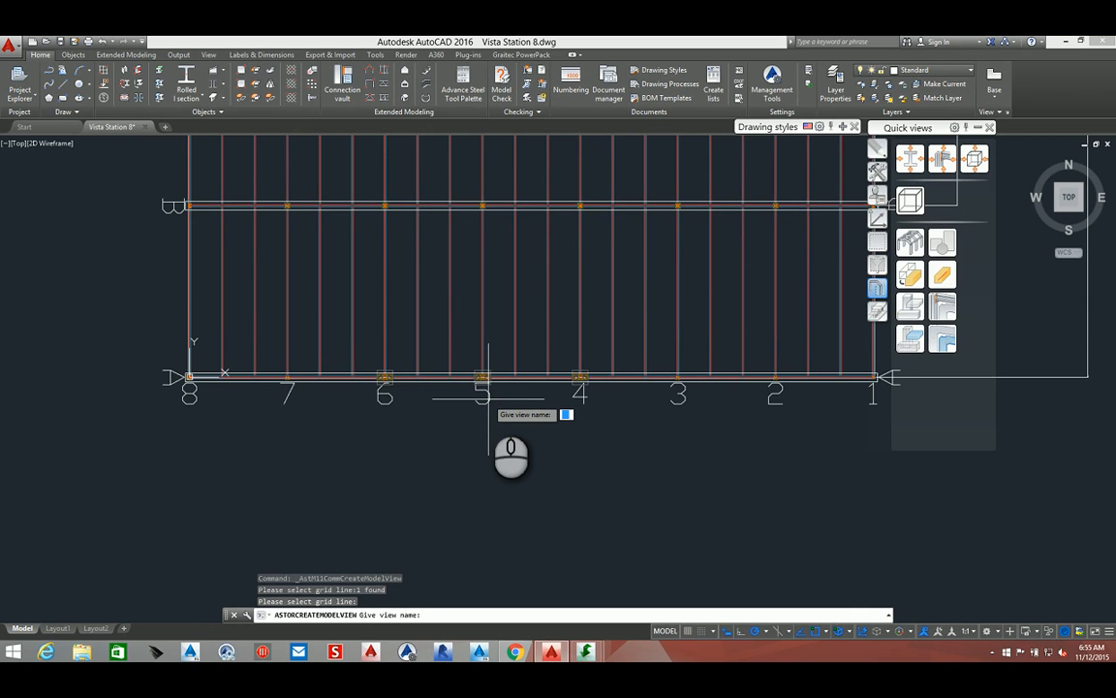
text(grid 5)
key(Return)
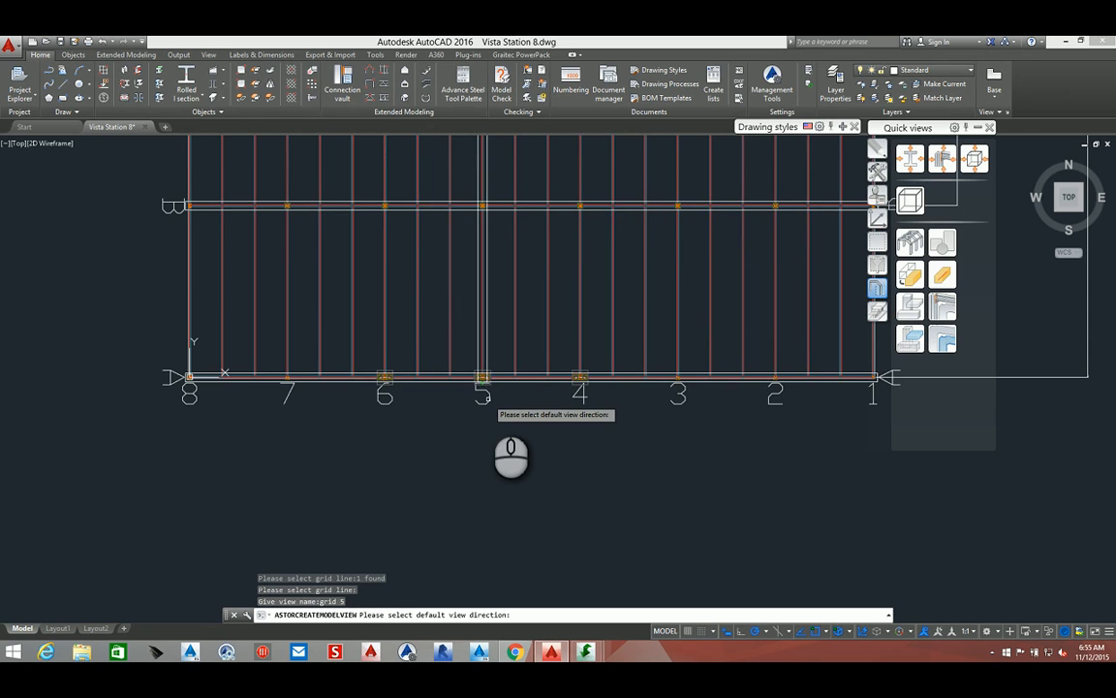
scroll(486, 397, up, 8)
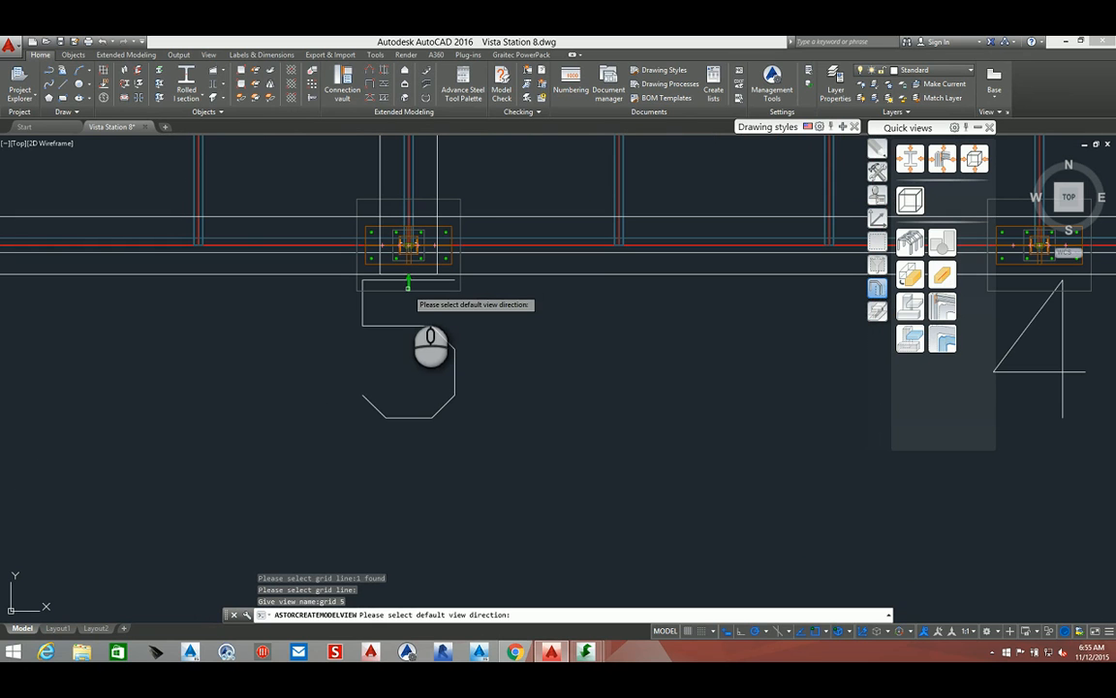
click(408, 284)
right_click(408, 286)
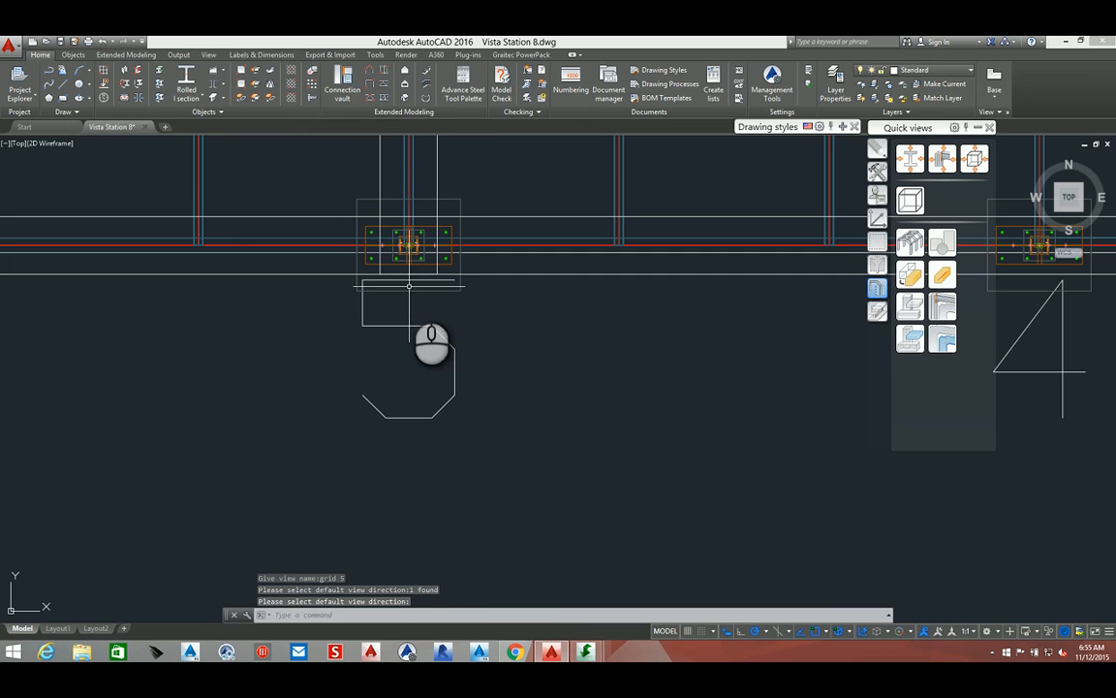
Open the grid 5 model view and examine the resulting front elevation of the frame
scroll(408, 286, down, 6)
middle_drag(436, 294, 448, 550)
scroll(450, 493, down, 3)
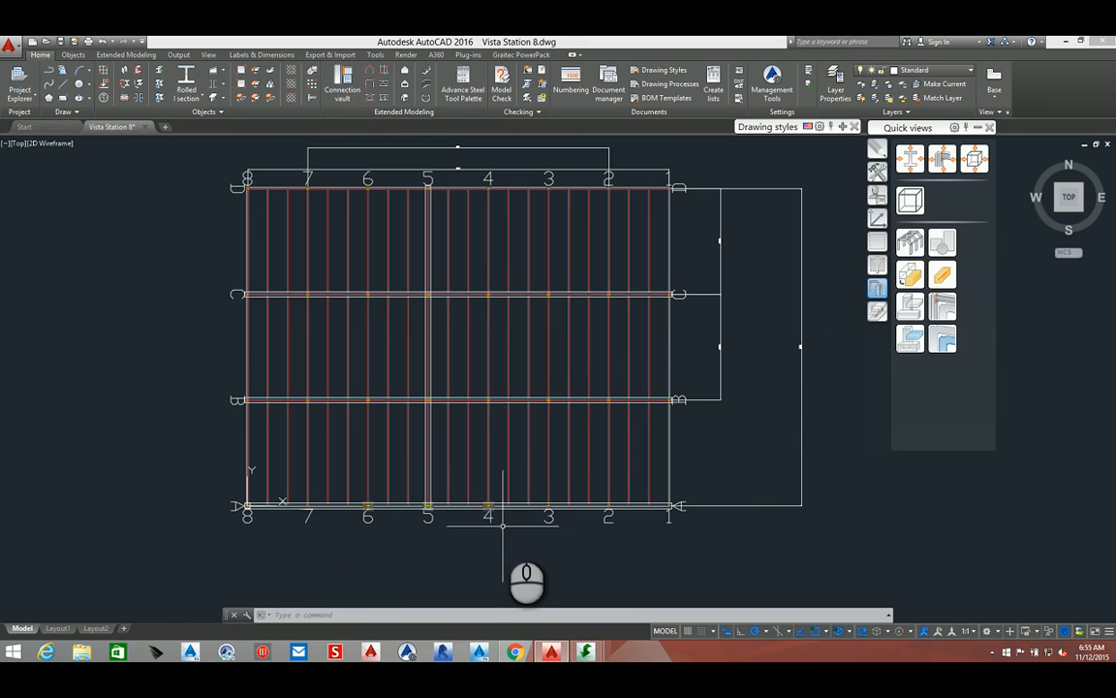
scroll(502, 506, up, 2)
scroll(502, 506, up, 4)
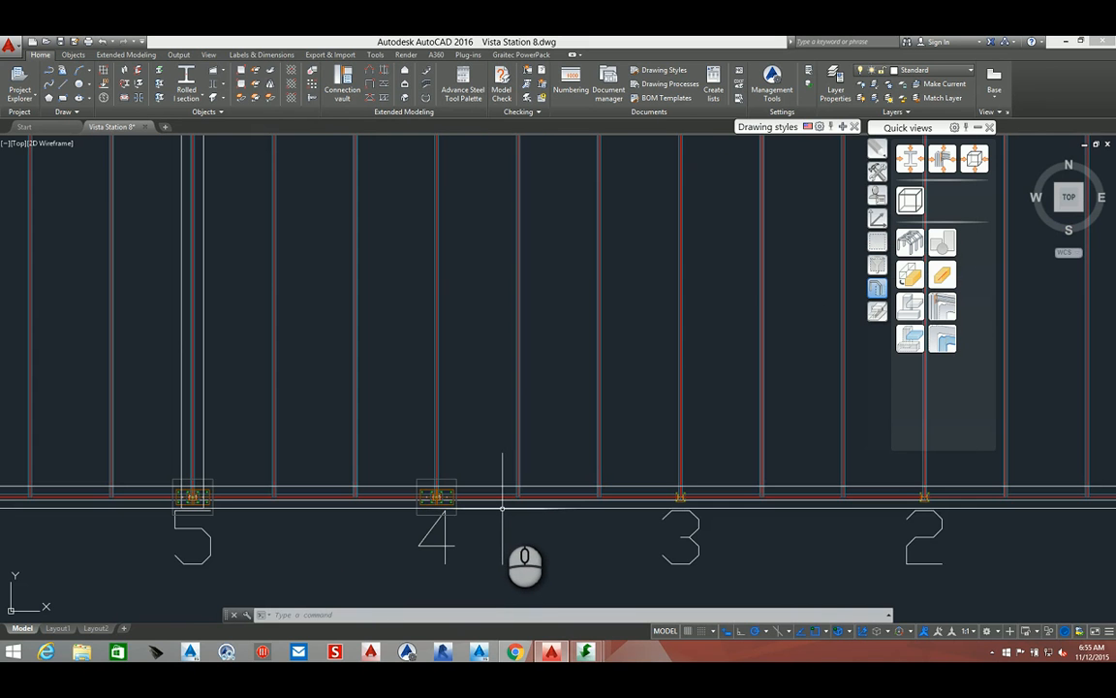
double_click(502, 509)
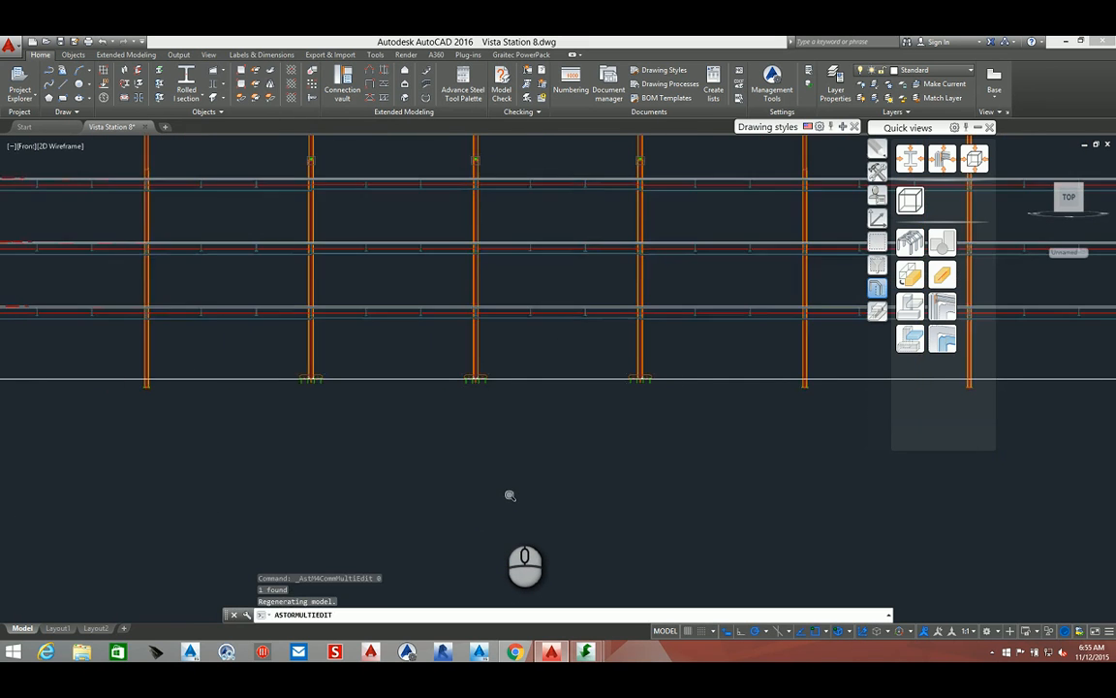
scroll(475, 379, down, 2)
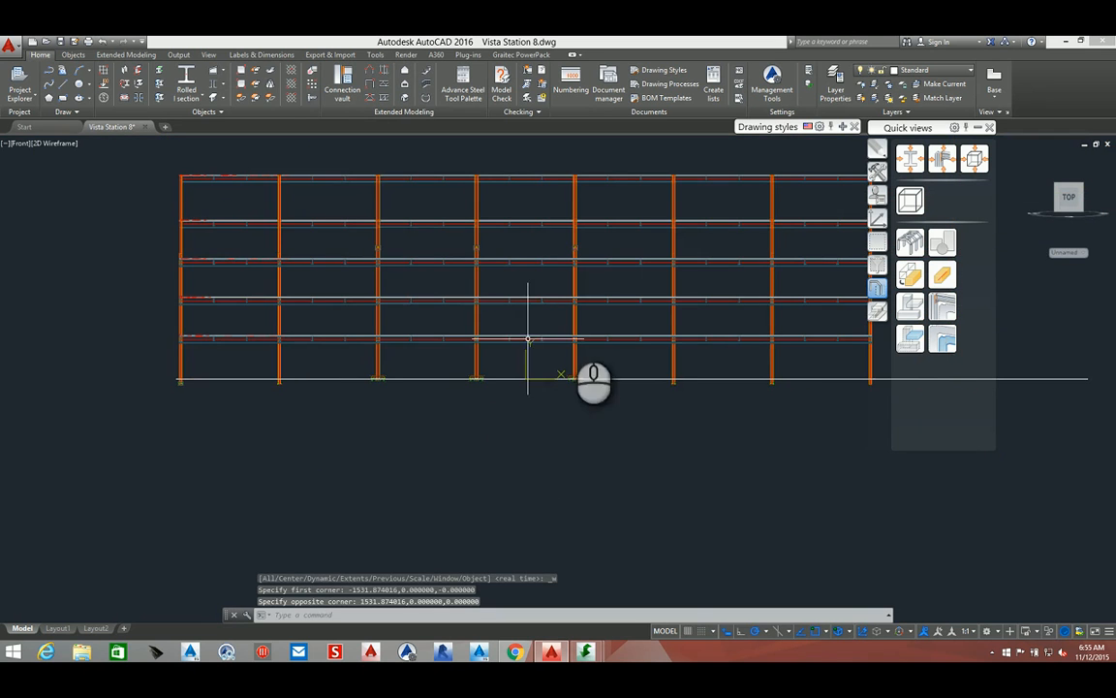
scroll(548, 320, up, 4)
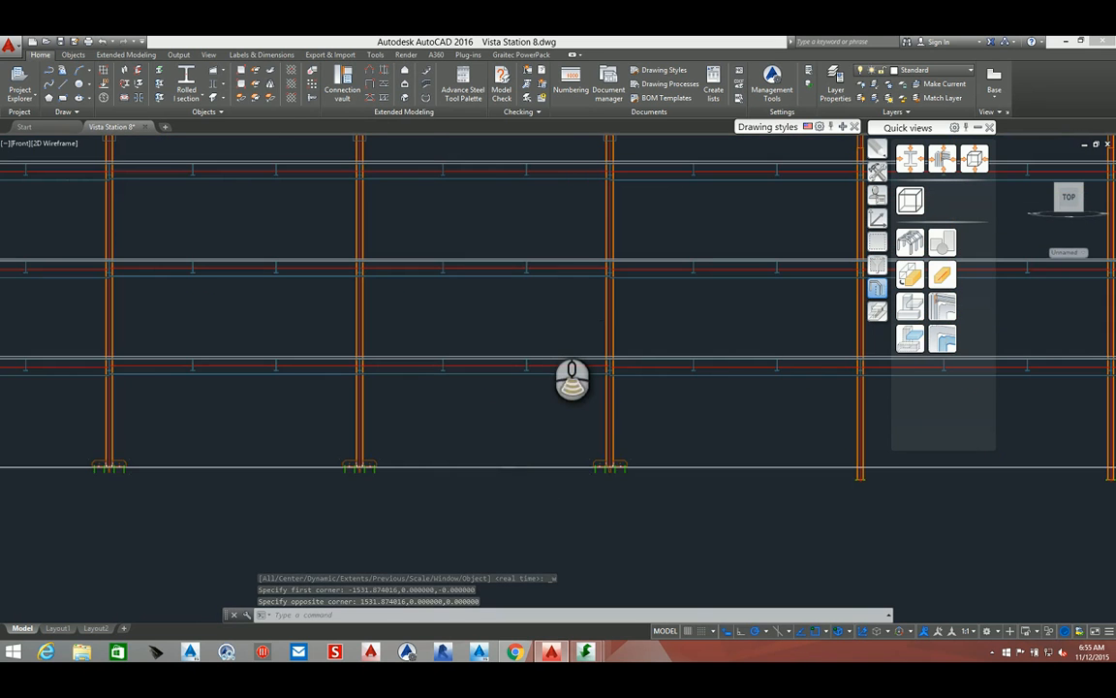
scroll(537, 320, down, 4)
scroll(521, 171, up, 2)
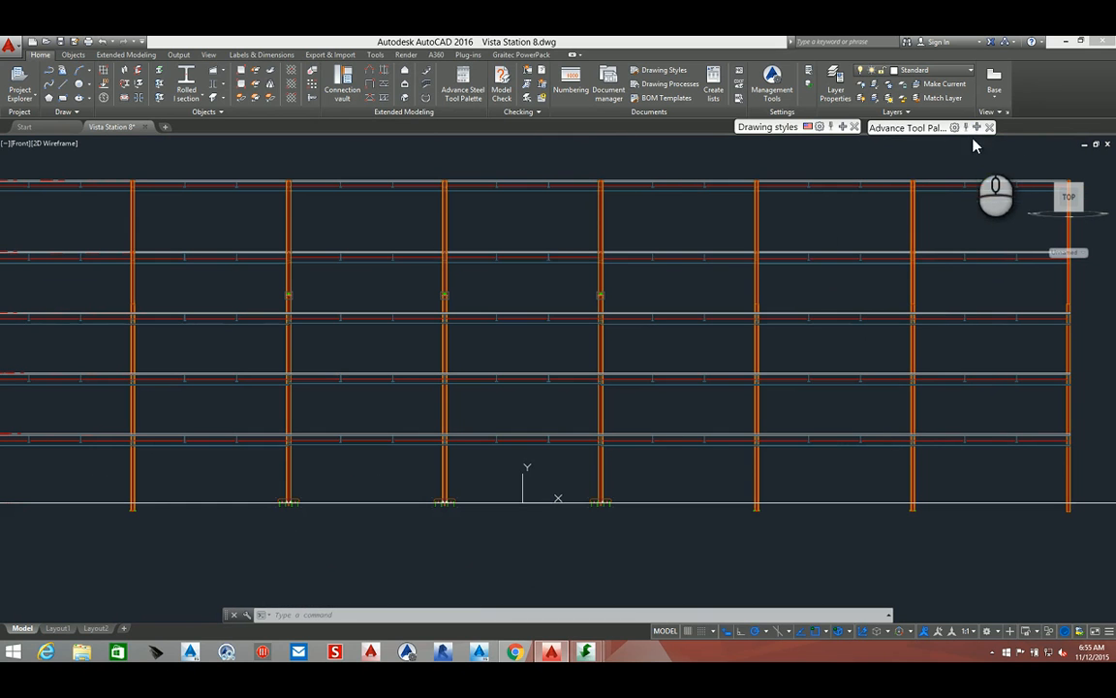
scroll(549, 383, down, 2)
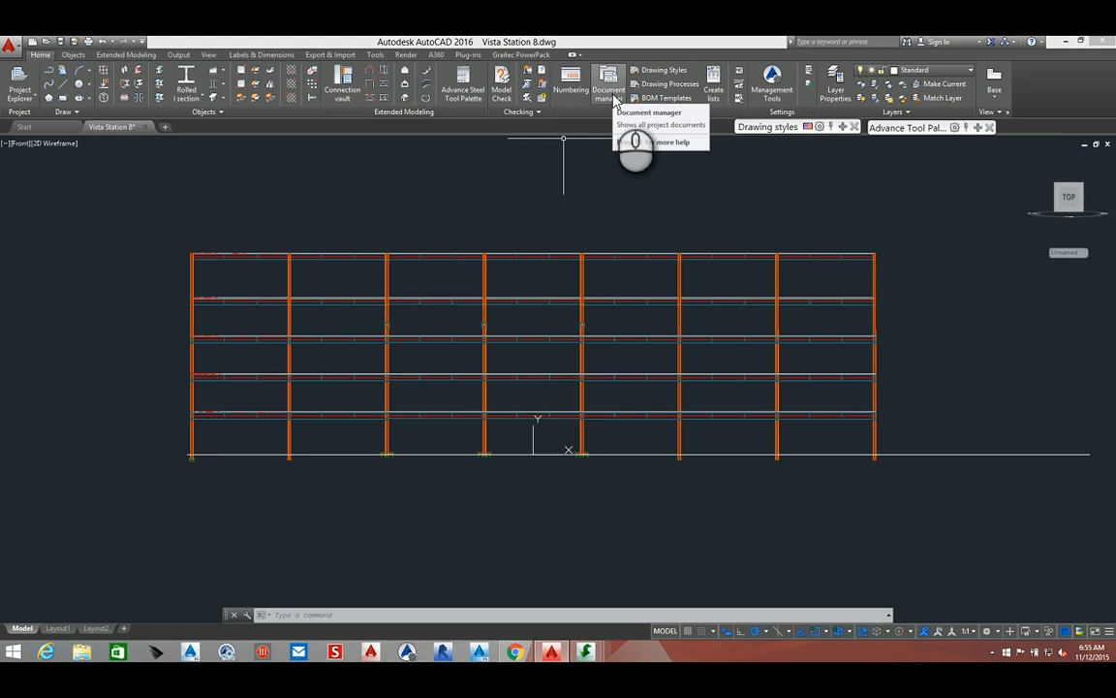
Open the drawing styles palette and switch it to the User style set
click(841, 127)
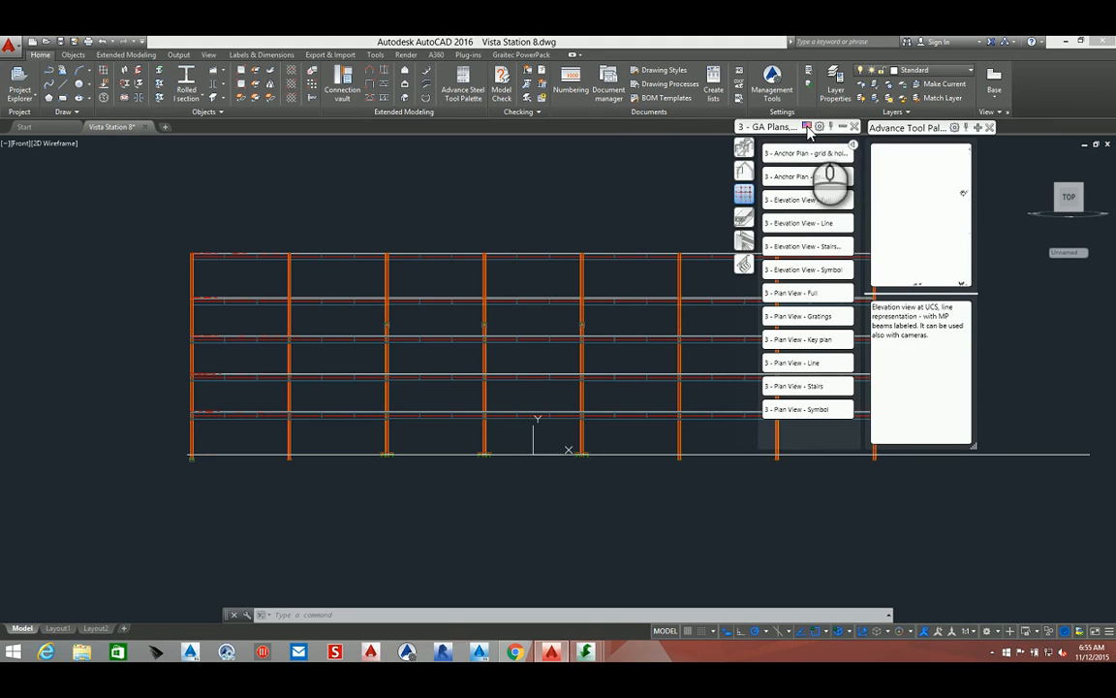
click(808, 127)
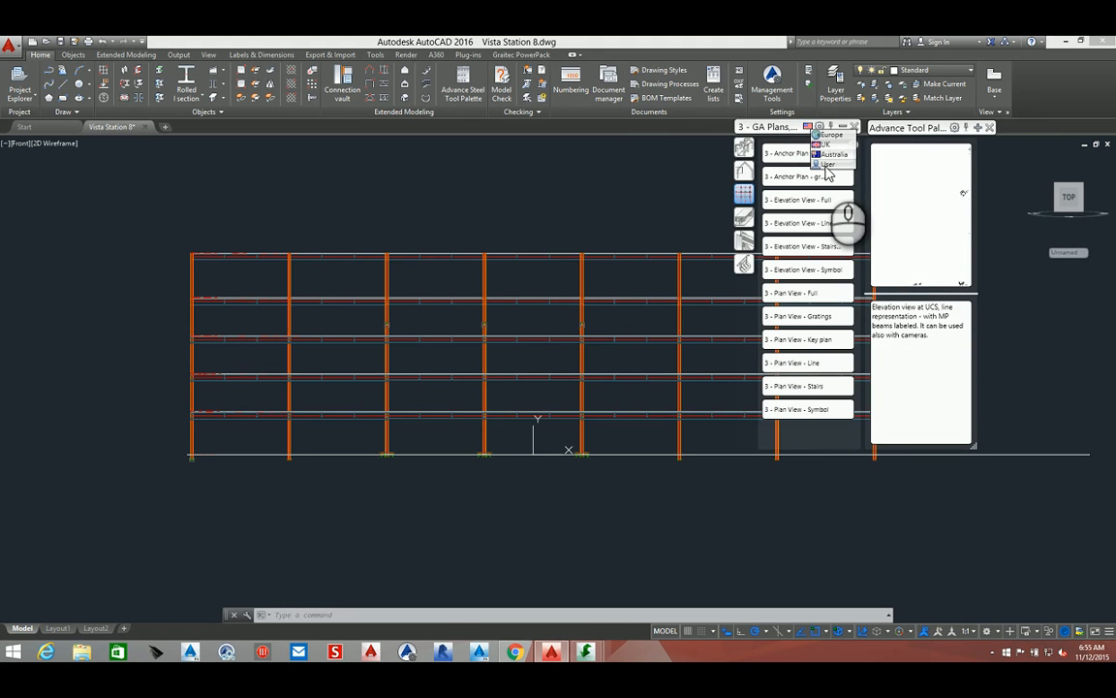
click(826, 164)
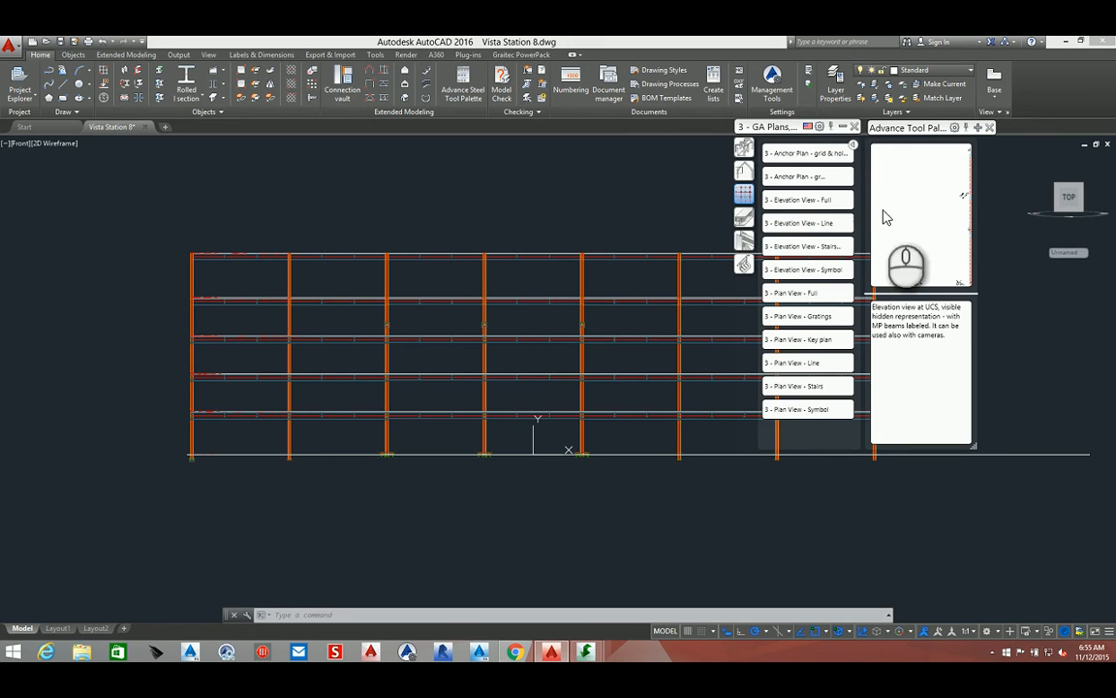
Resize the style preview pane of the tool palette to show a larger preview
drag(922, 218, 883, 222)
drag(974, 443, 1092, 585)
click(981, 281)
drag(980, 276, 940, 299)
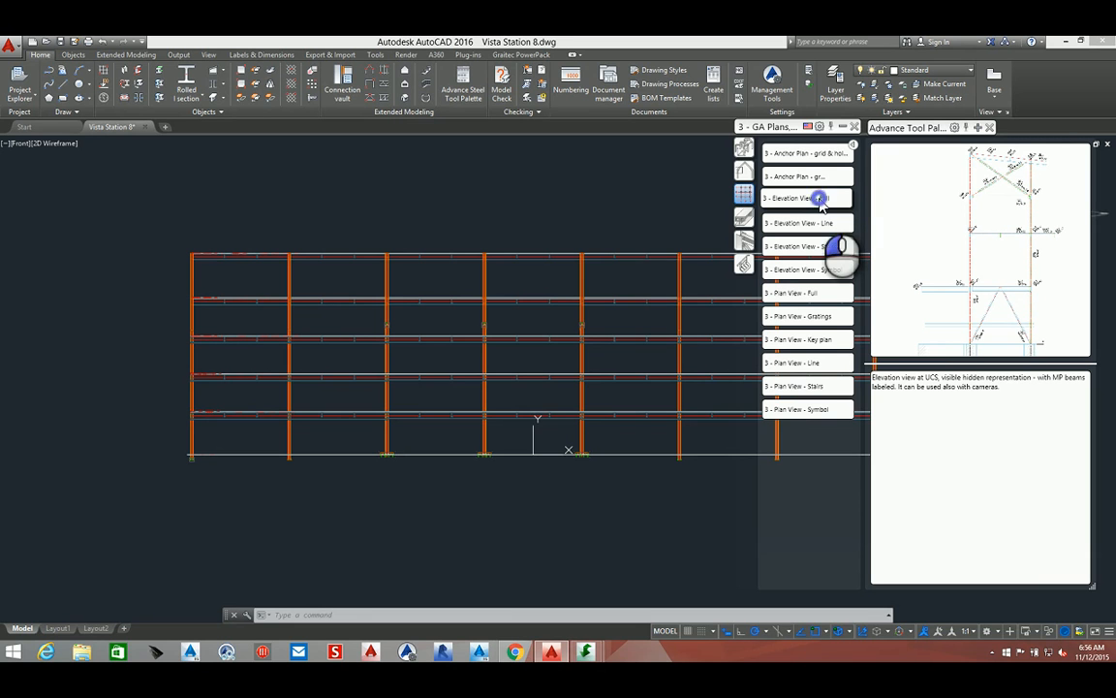
Start the 3 - Elevation View - Full drawing style with a scale of 1/8"=1'-0"
click(820, 199)
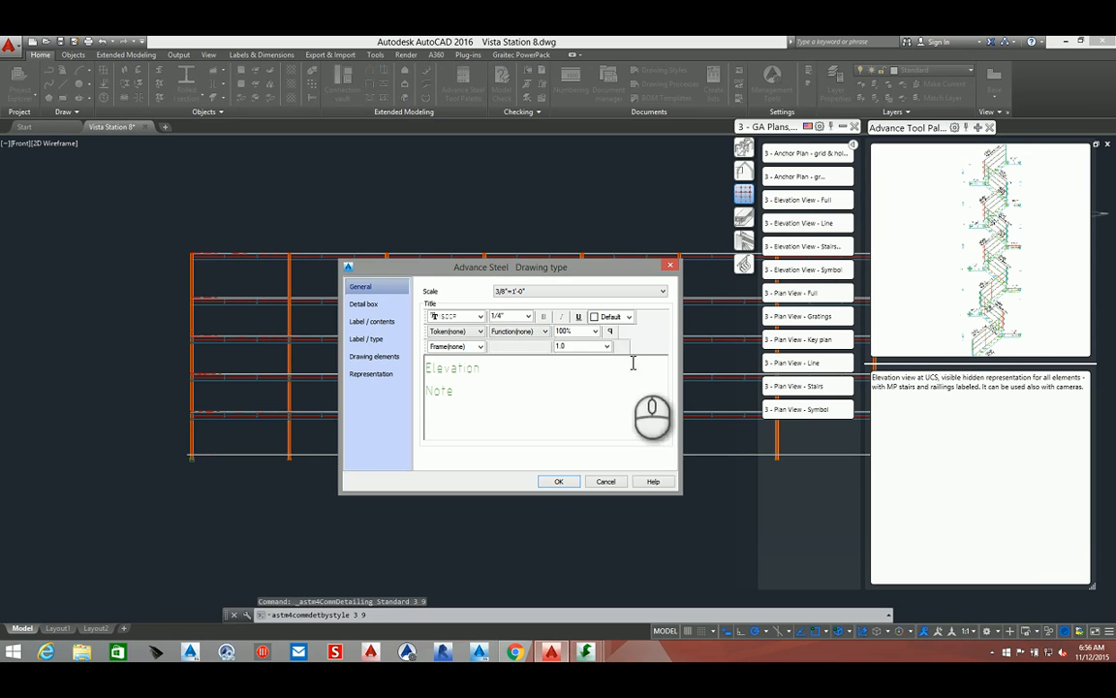
click(522, 290)
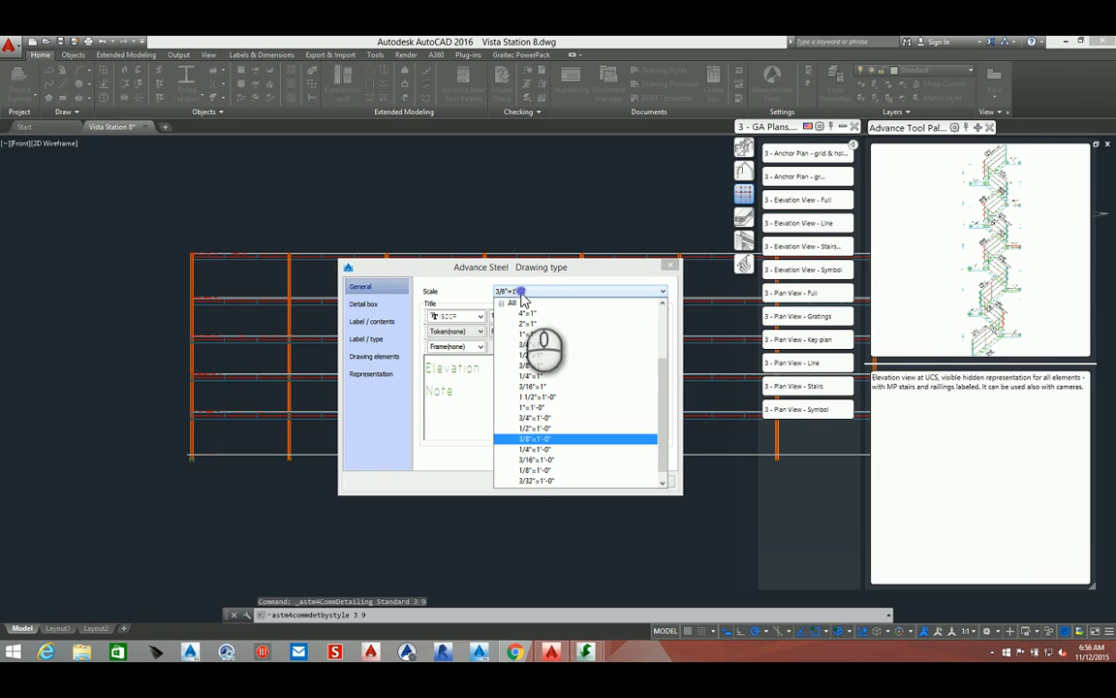
click(540, 471)
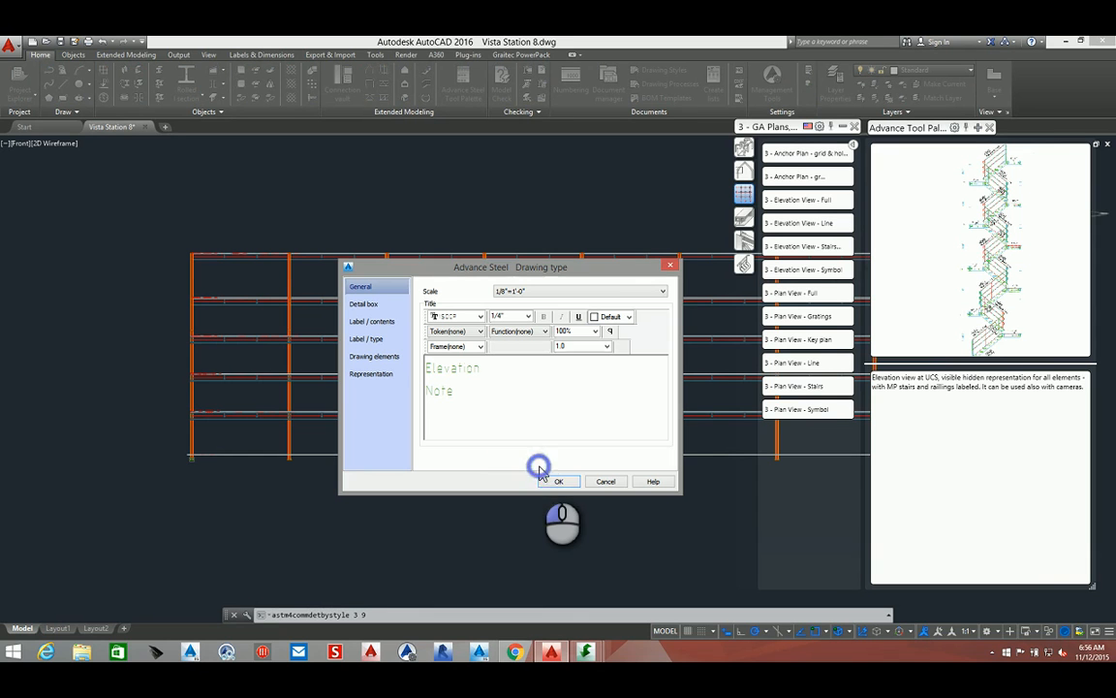
click(374, 305)
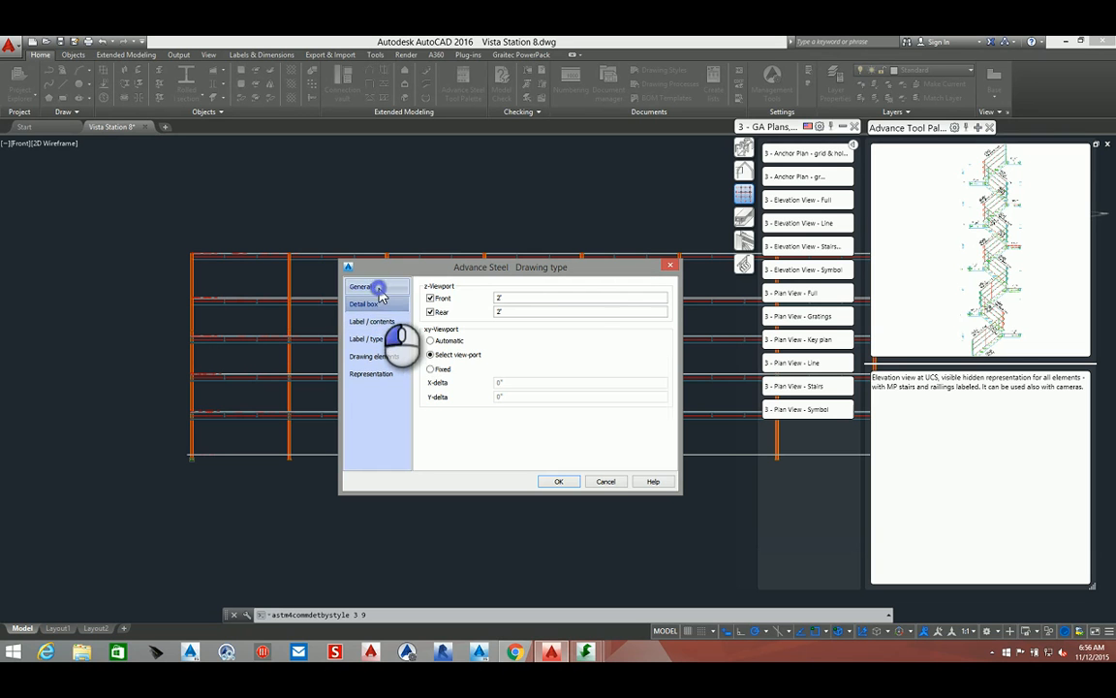
click(360, 287)
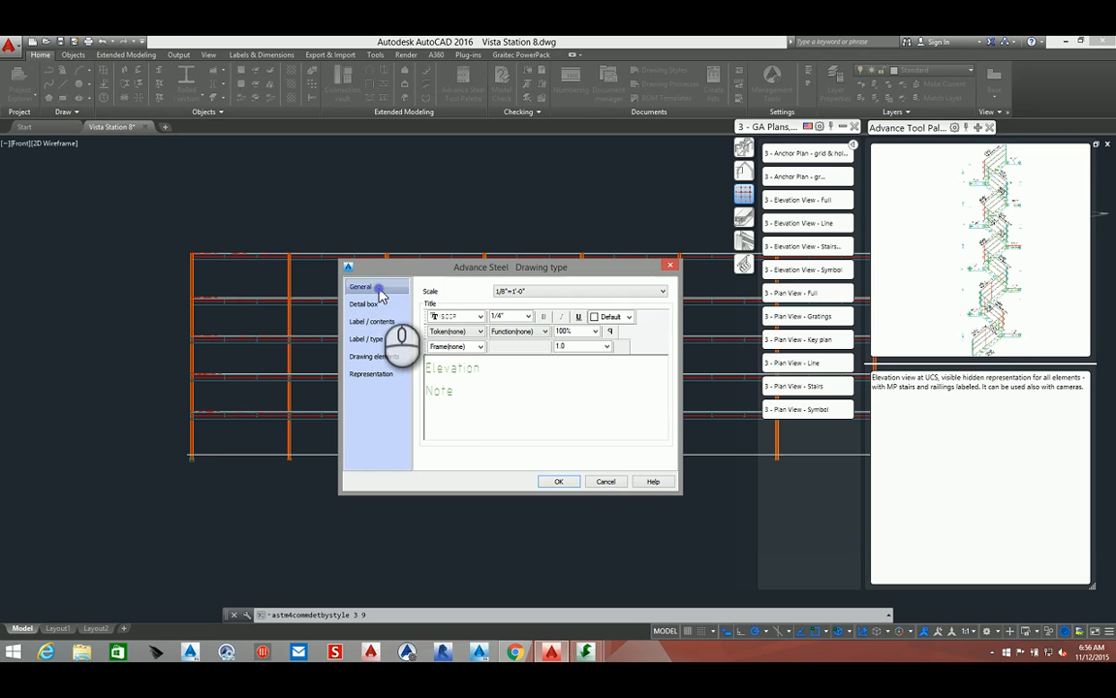
click(562, 482)
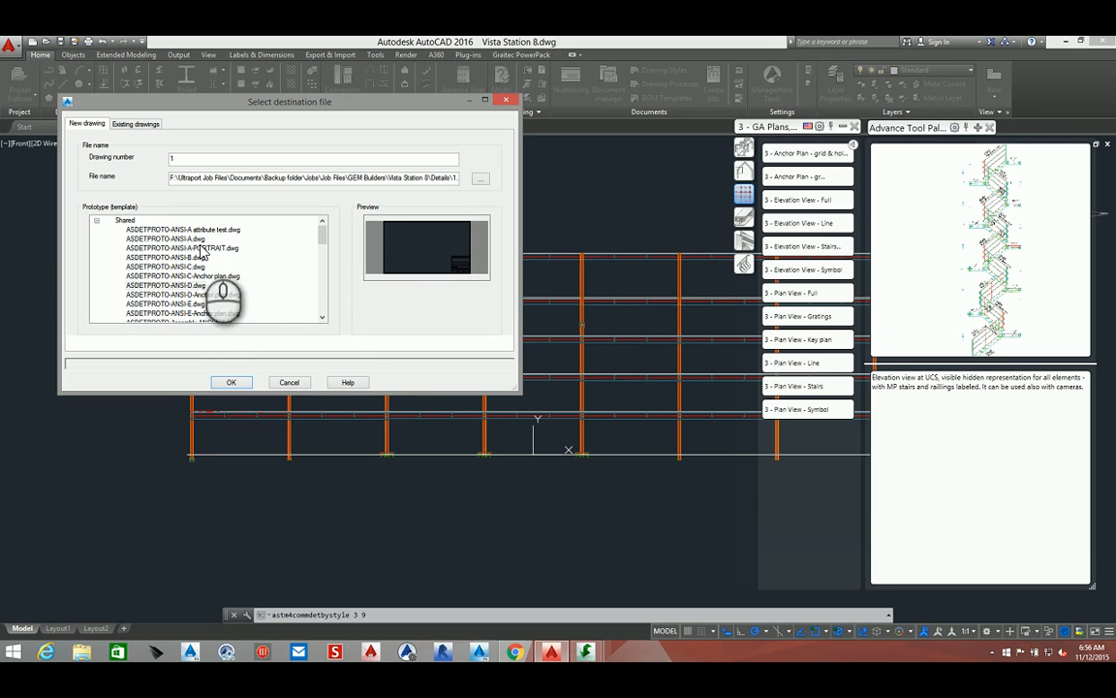
Choose ASDETPROTO-ANSI-D.dwg as the prototype for new drawing 1
click(323, 318)
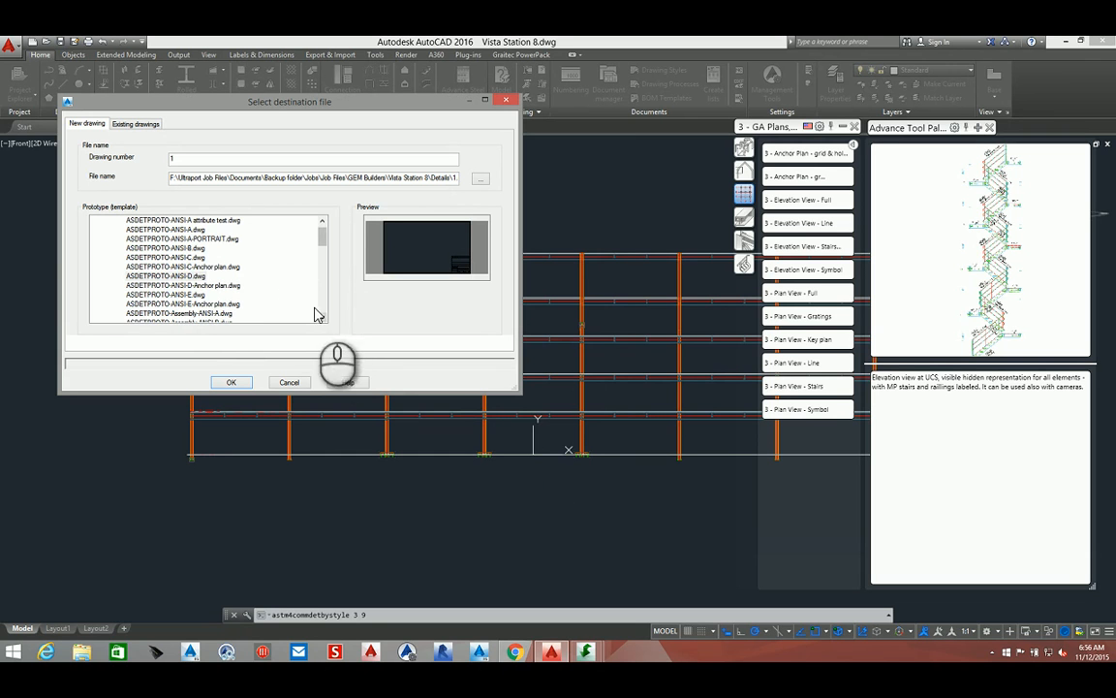
click(179, 276)
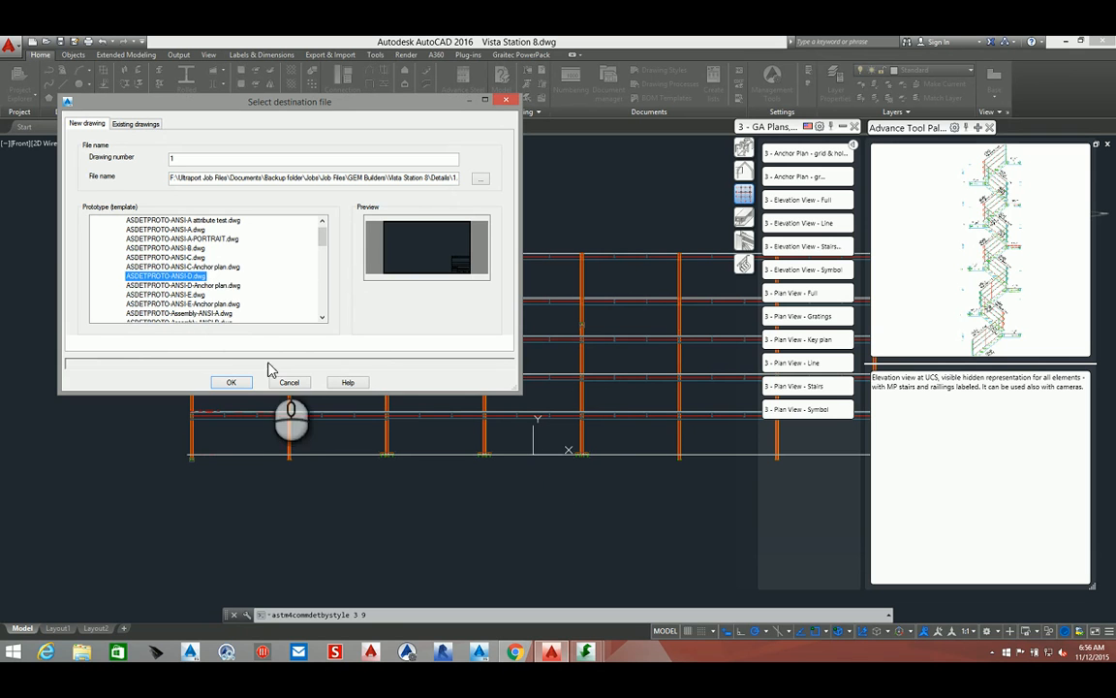
click(233, 382)
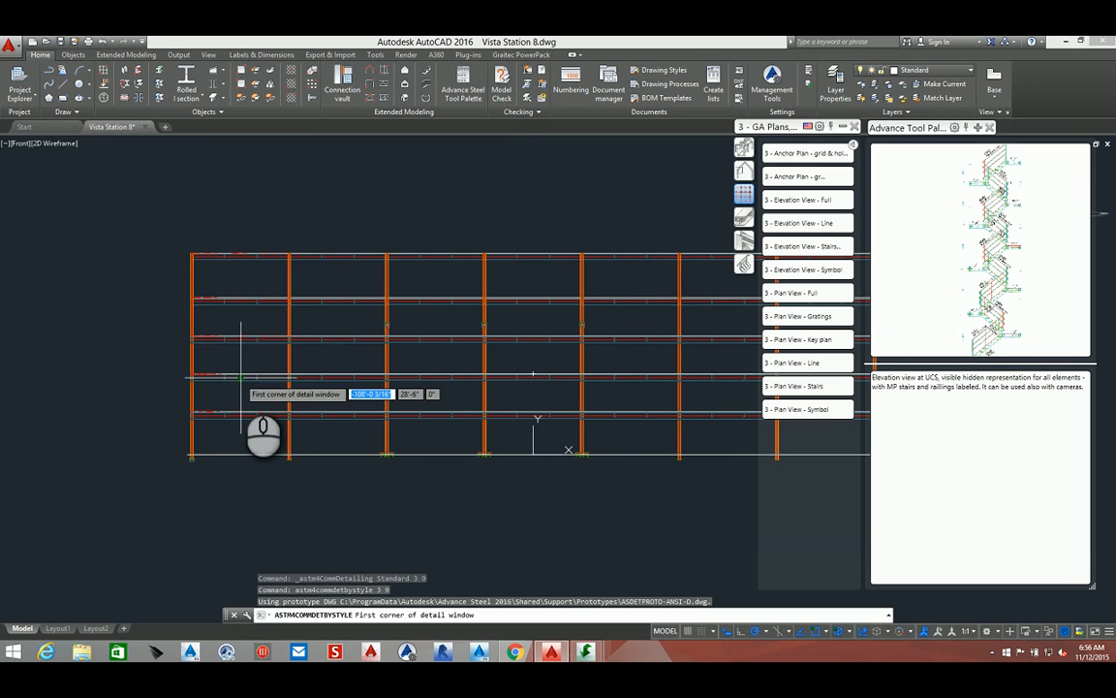
Pick two corners of the detail window enclosing the whole frame elevation
scroll(190, 455, up, 6)
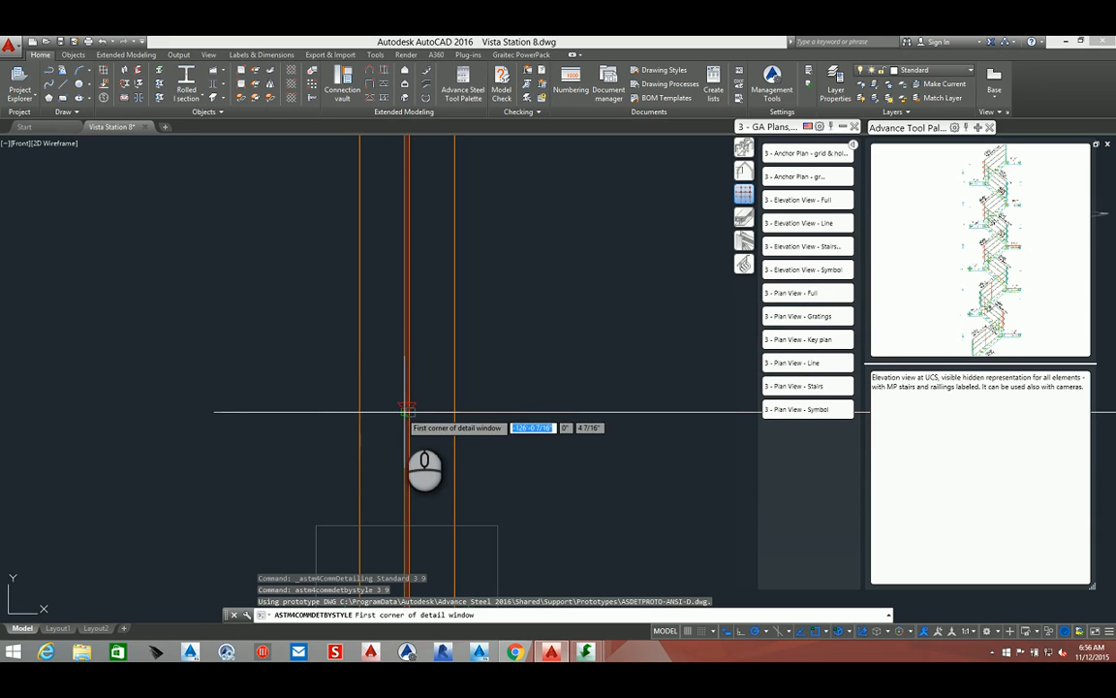
scroll(398, 446, down, 4)
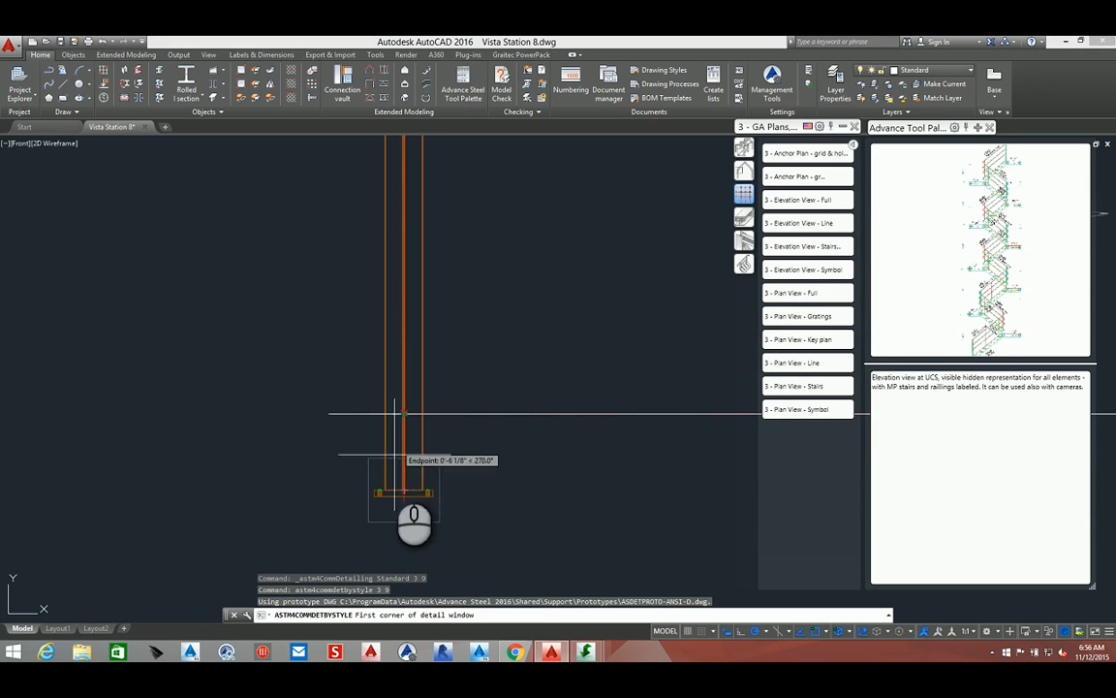
click(355, 496)
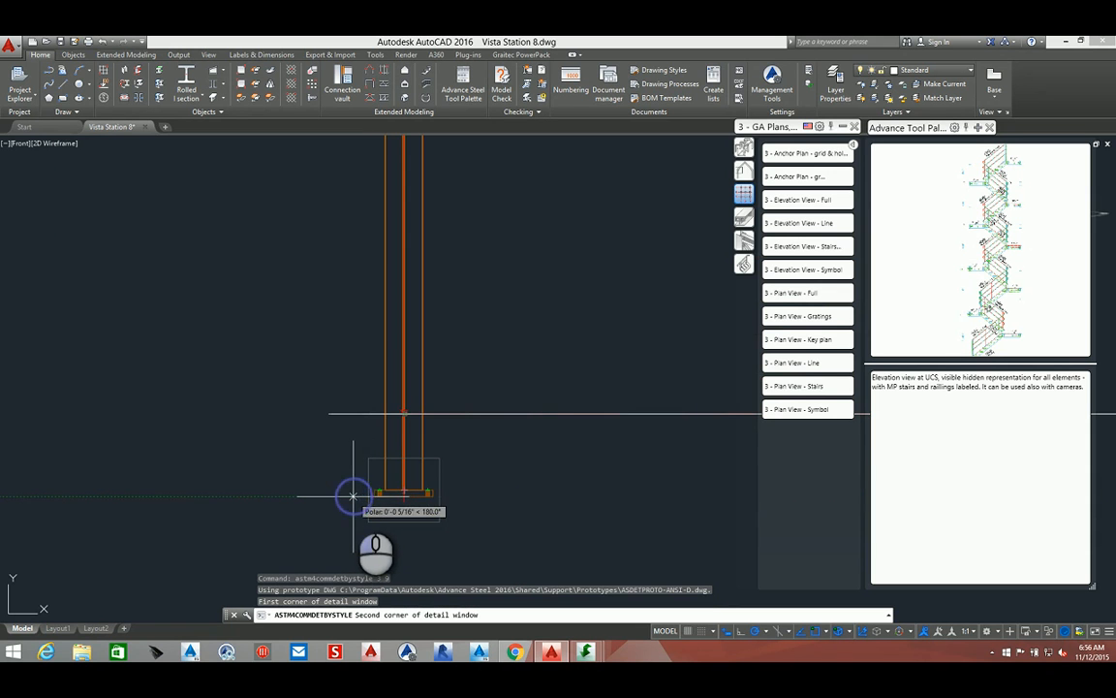
scroll(354, 496, down, 5)
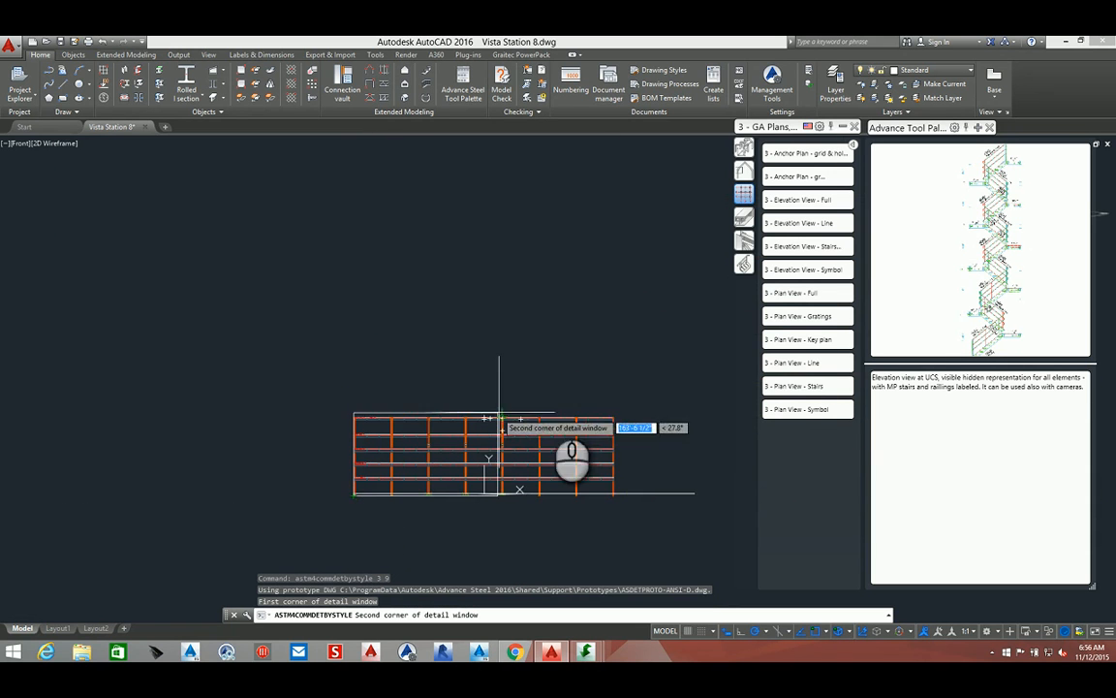
scroll(619, 408, up, 5)
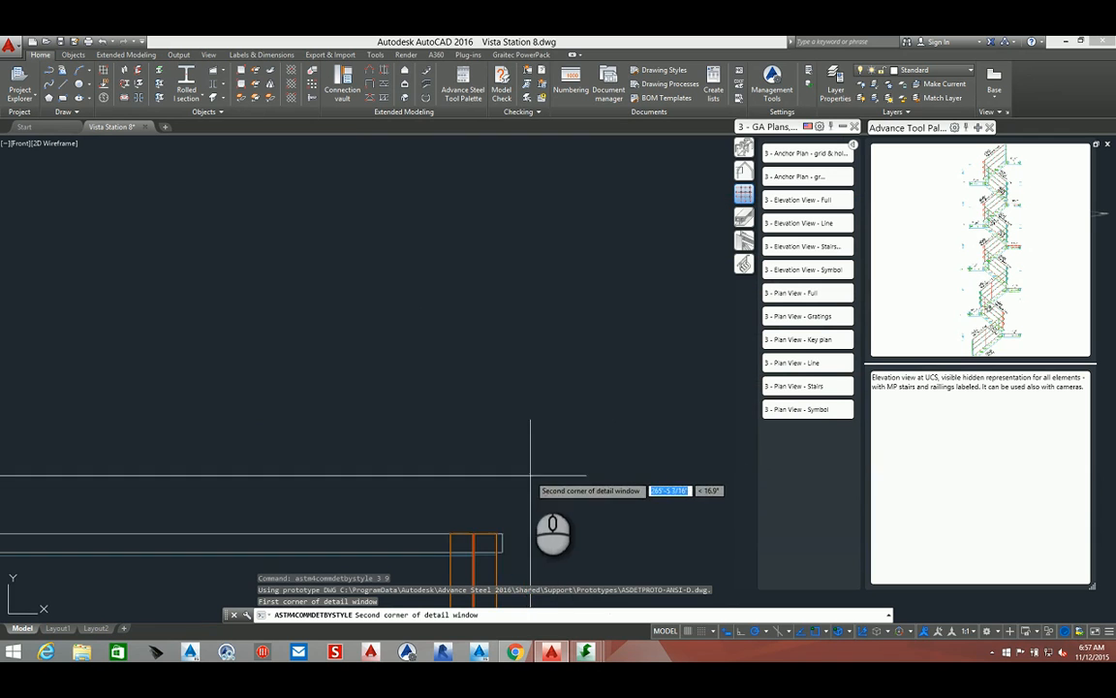
click(527, 526)
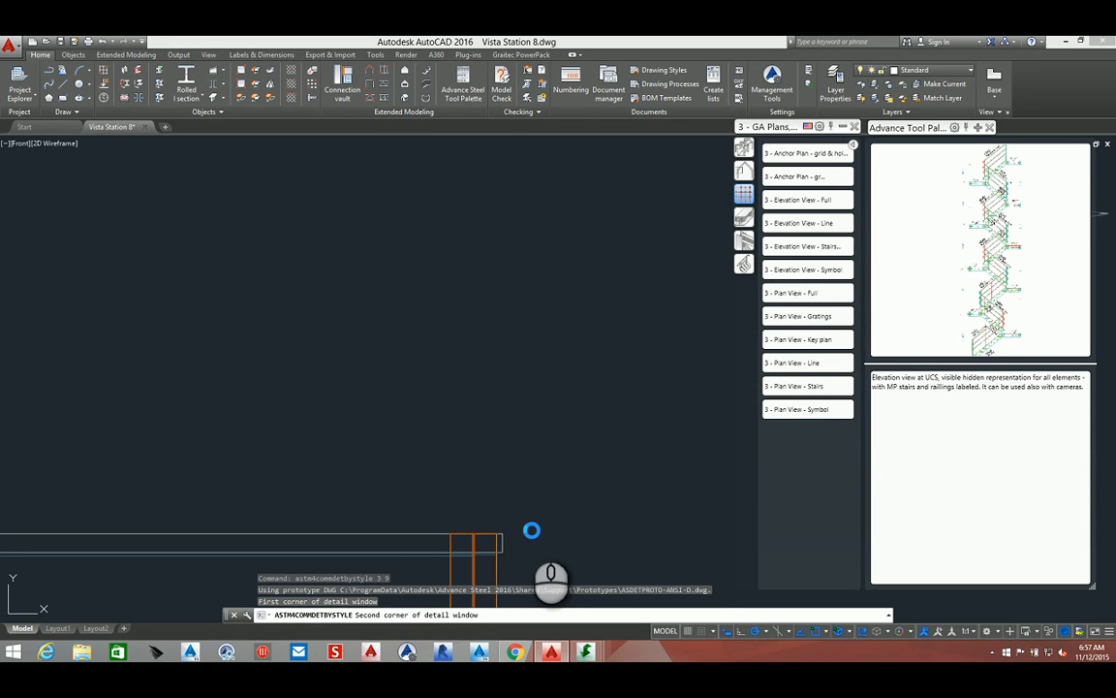
Open the new detail drawing 1.dwg from the Document Manager
click(604, 97)
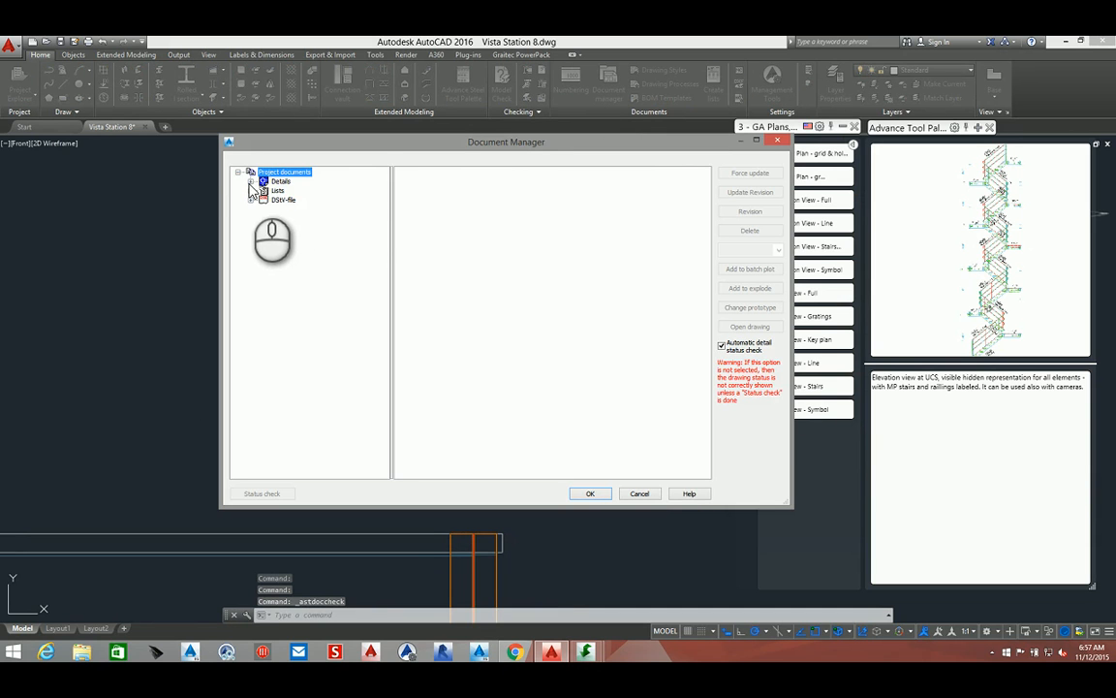
click(249, 182)
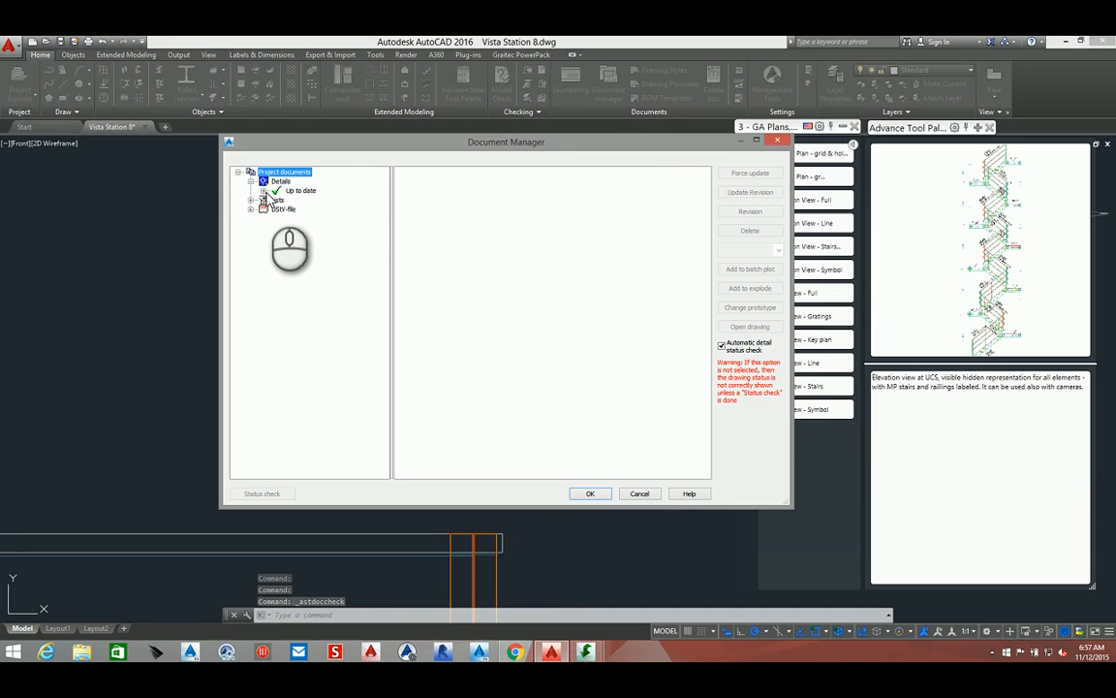
click(317, 200)
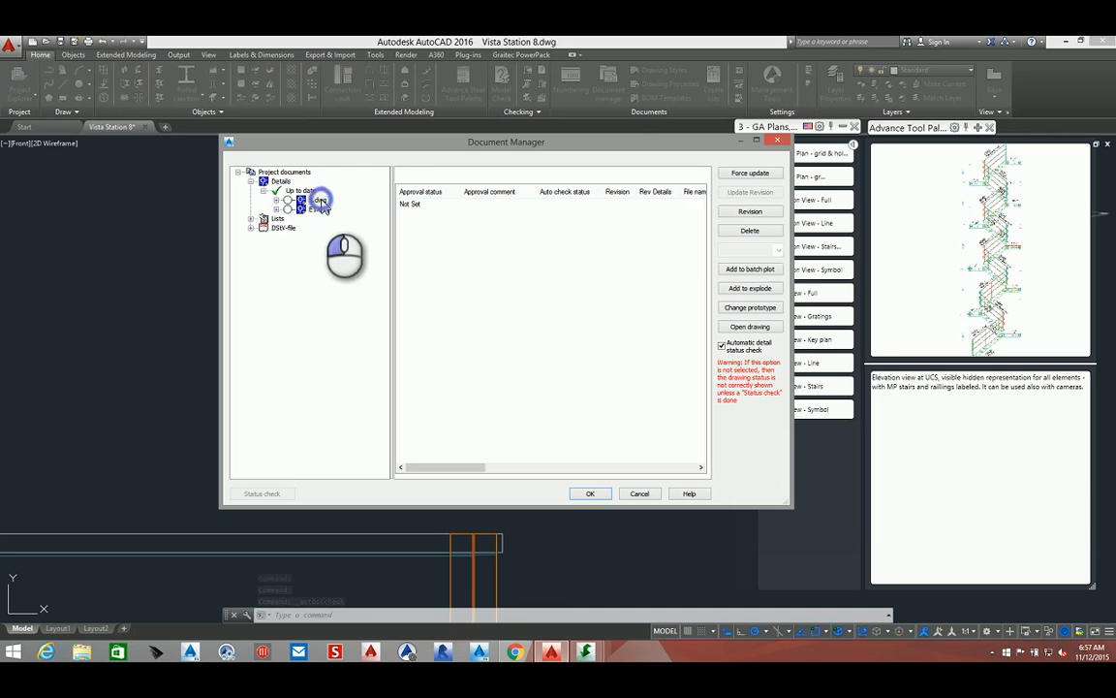
click(751, 326)
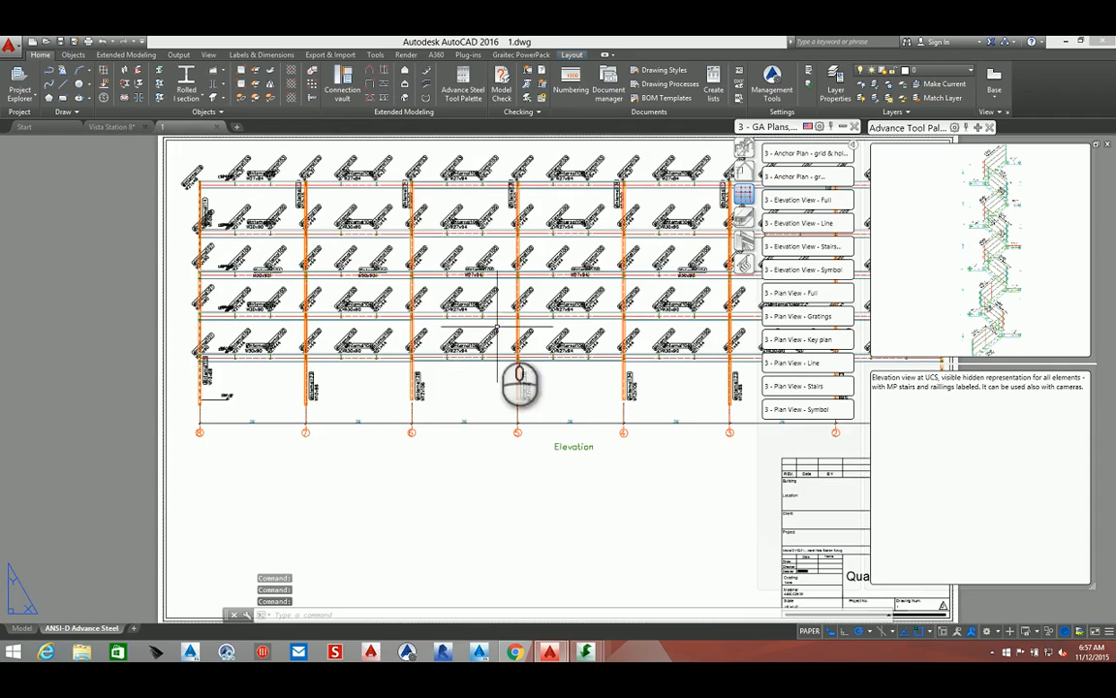
Enable detail highlighting for the elevation detail on the sheet
mouse_move(494, 321)
middle_down()
mouse_move(294, 328)
mouse_move(271, 308)
mouse_move(255, 364)
middle_up()
scroll(255, 365, down, 4)
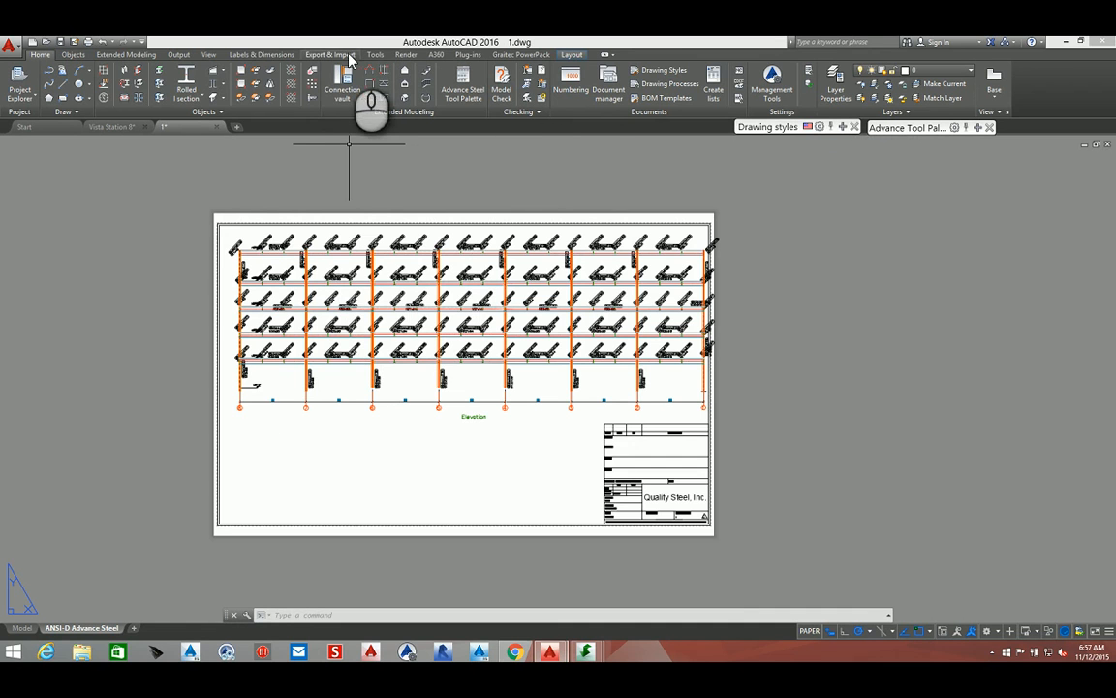
click(247, 55)
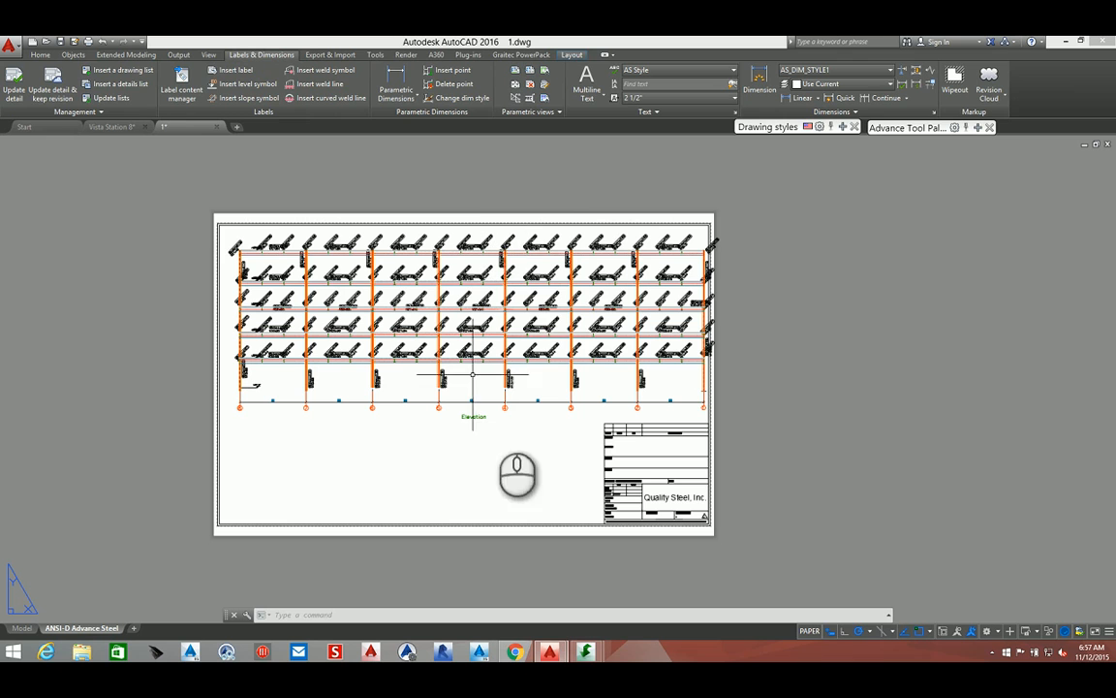
click(528, 114)
click(502, 126)
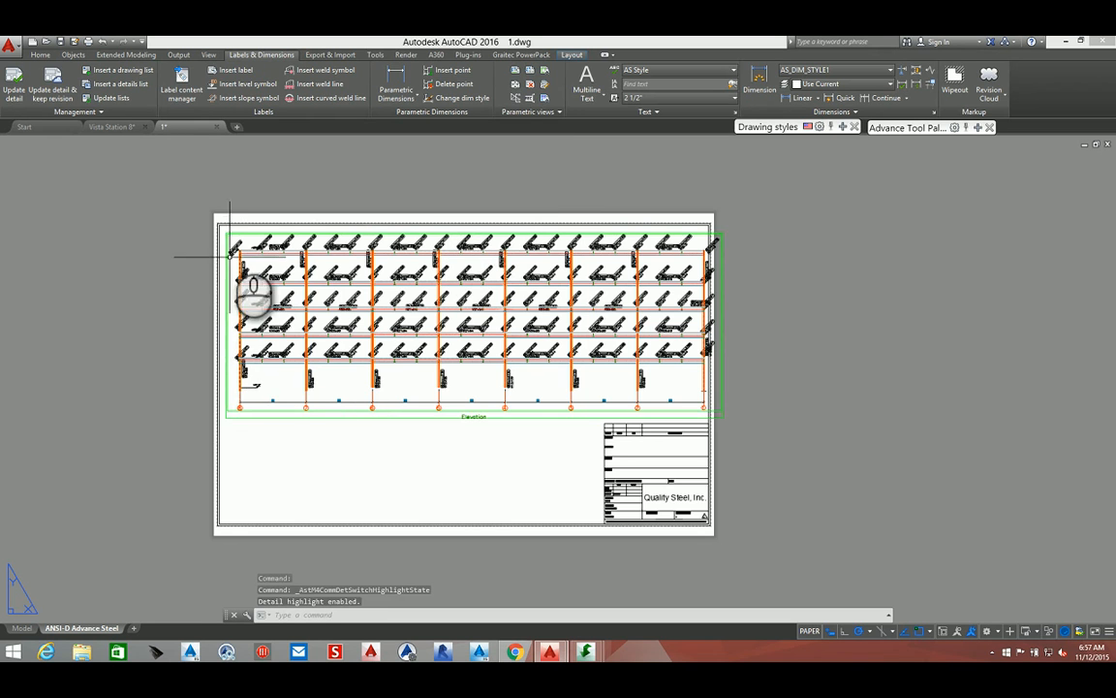
Move the elevation detail slightly to the left on the sheet
scroll(229, 221, up, 2)
scroll(229, 221, up, 2)
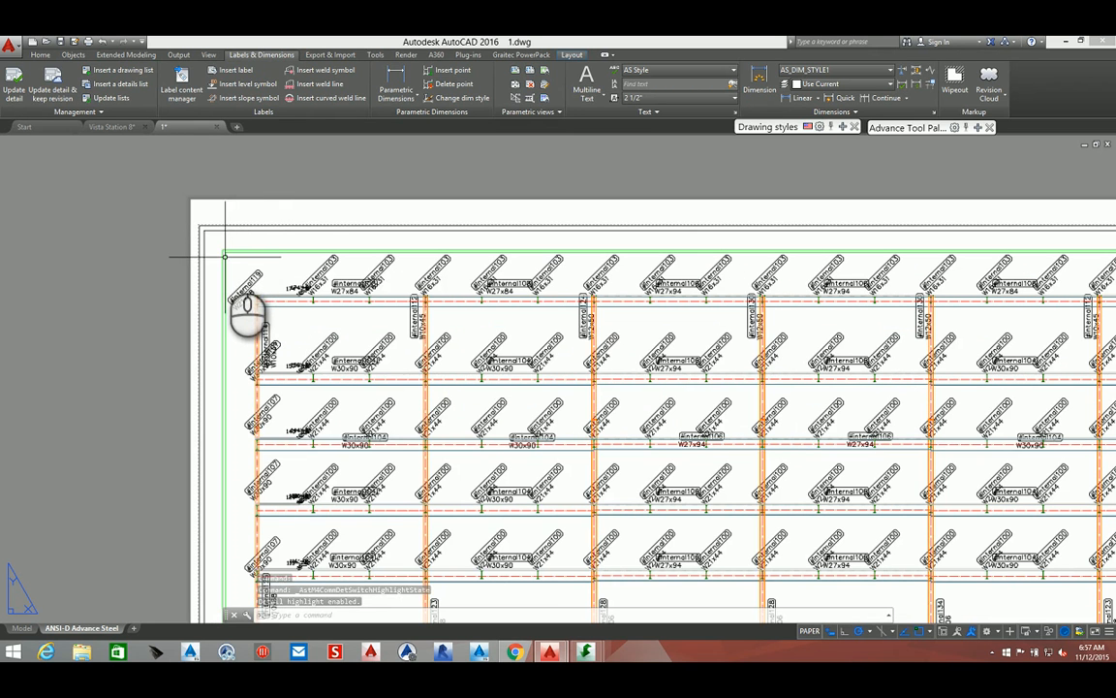
click(223, 256)
right_click(224, 257)
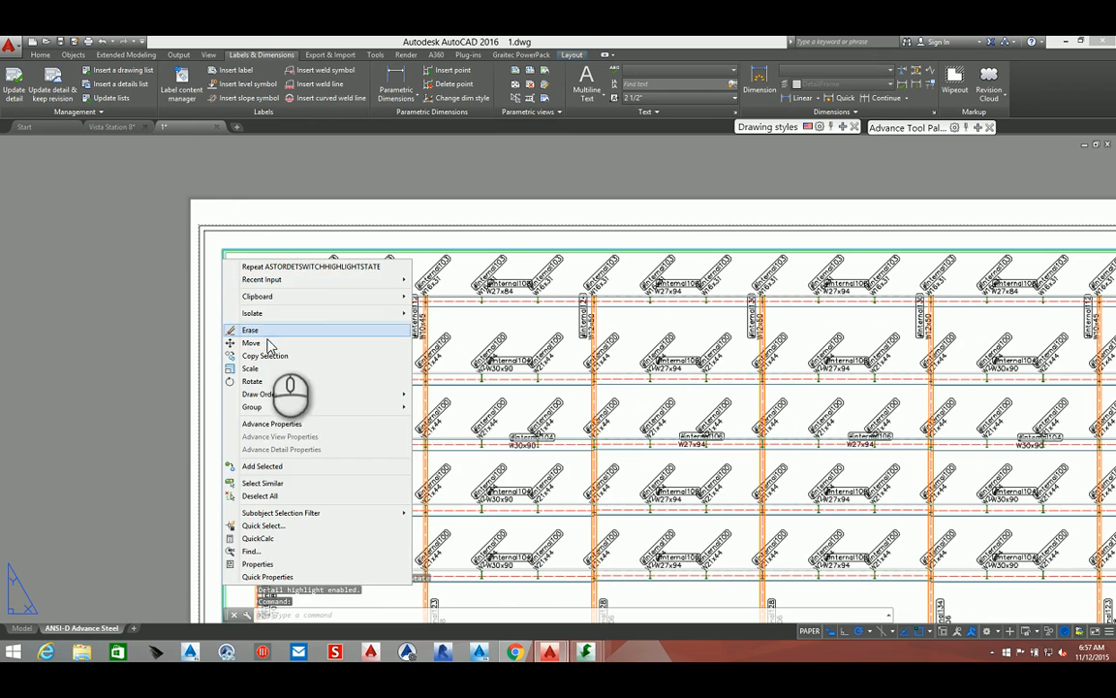
click(251, 343)
scroll(256, 310, up, 5)
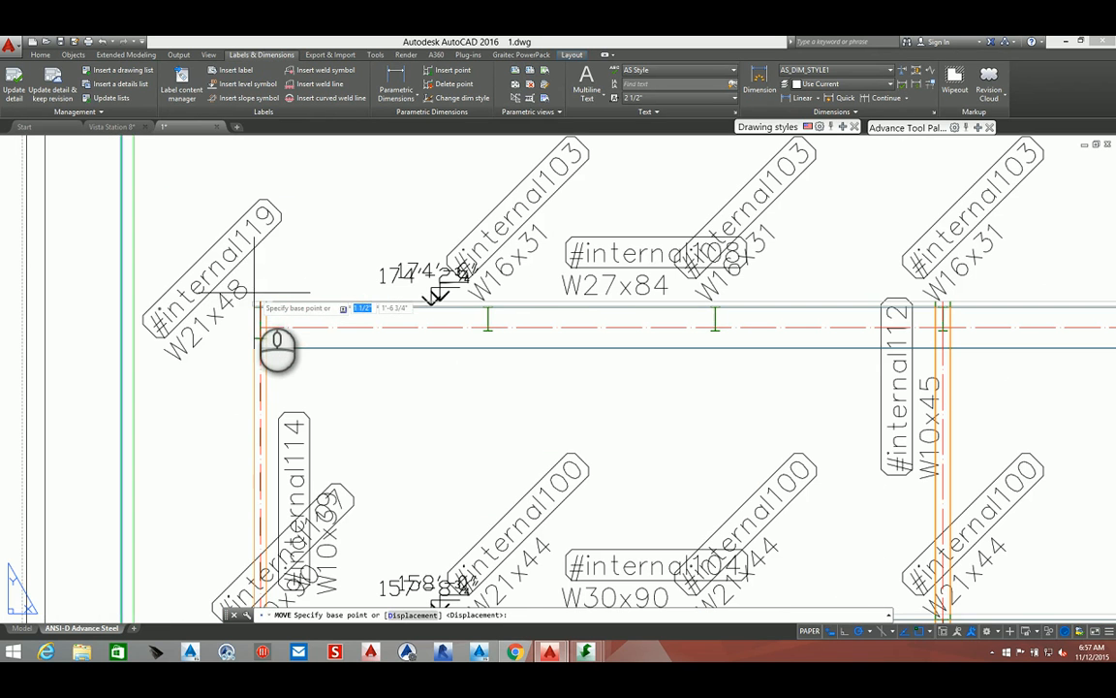
click(252, 303)
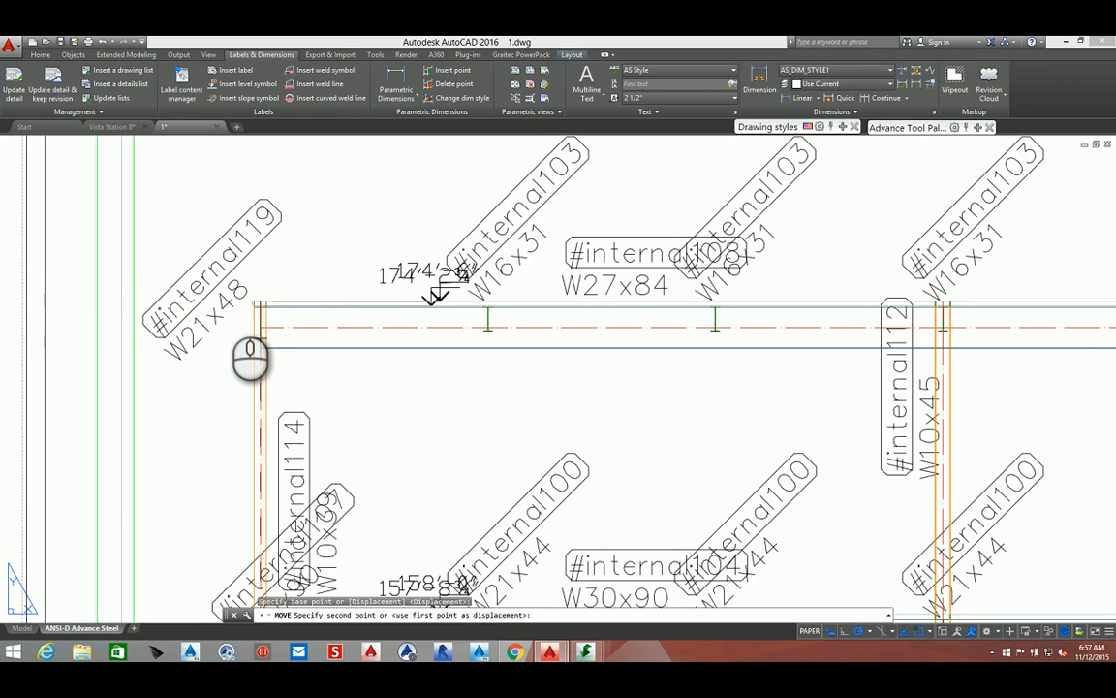
click(229, 302)
Move the elevation detail slightly further left on the sheet, using the top of the leftmost column as base point
scroll(228, 302, down, 5)
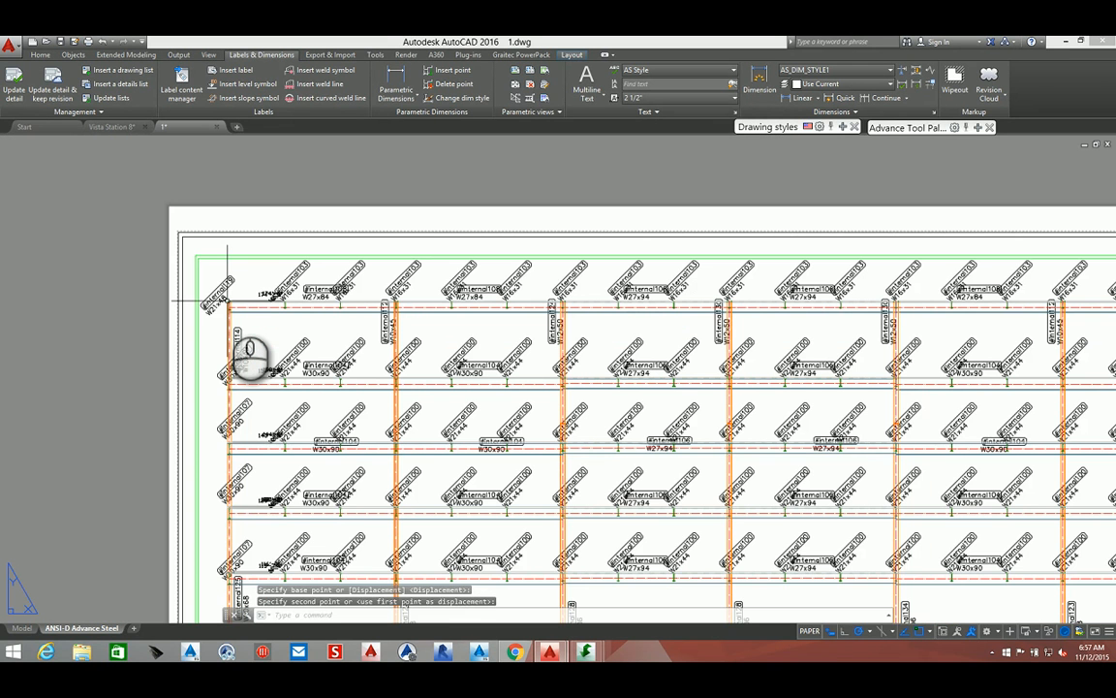
scroll(229, 301, down, 3)
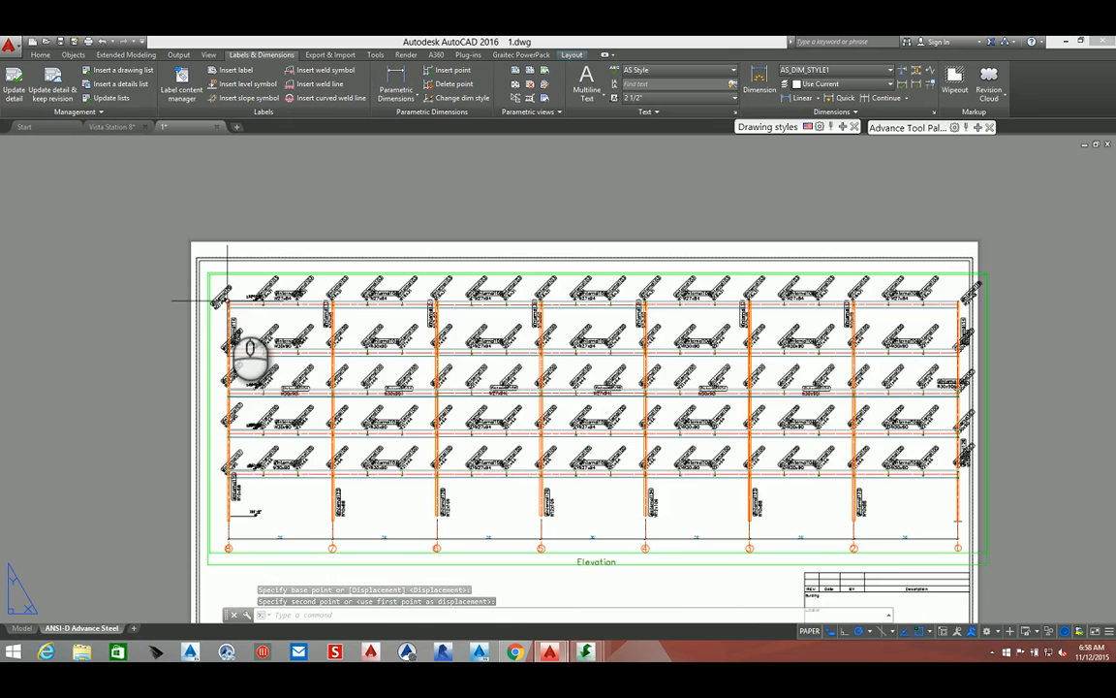
scroll(231, 303, up, 7)
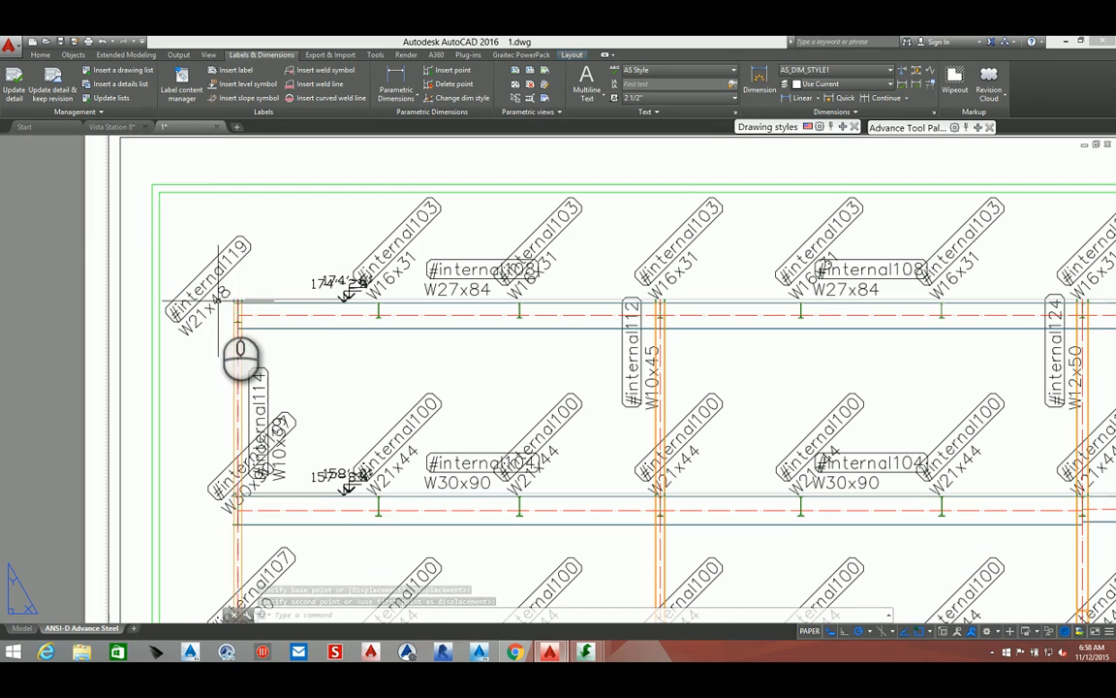
click(194, 184)
right_click(193, 184)
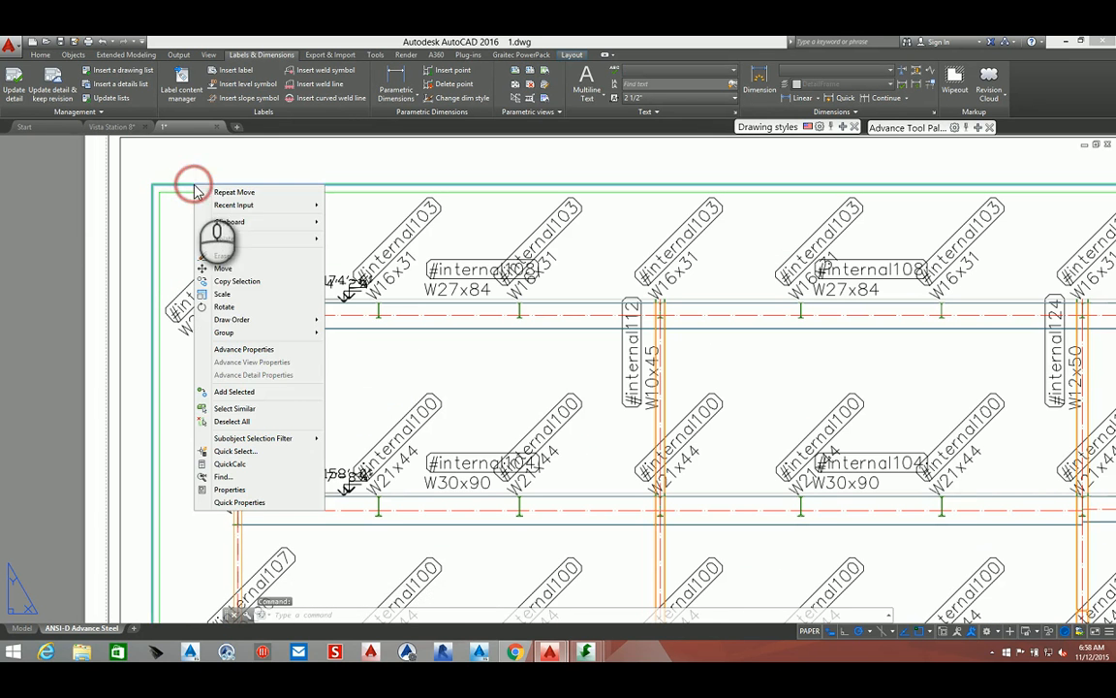
click(223, 267)
scroll(237, 301, up, 5)
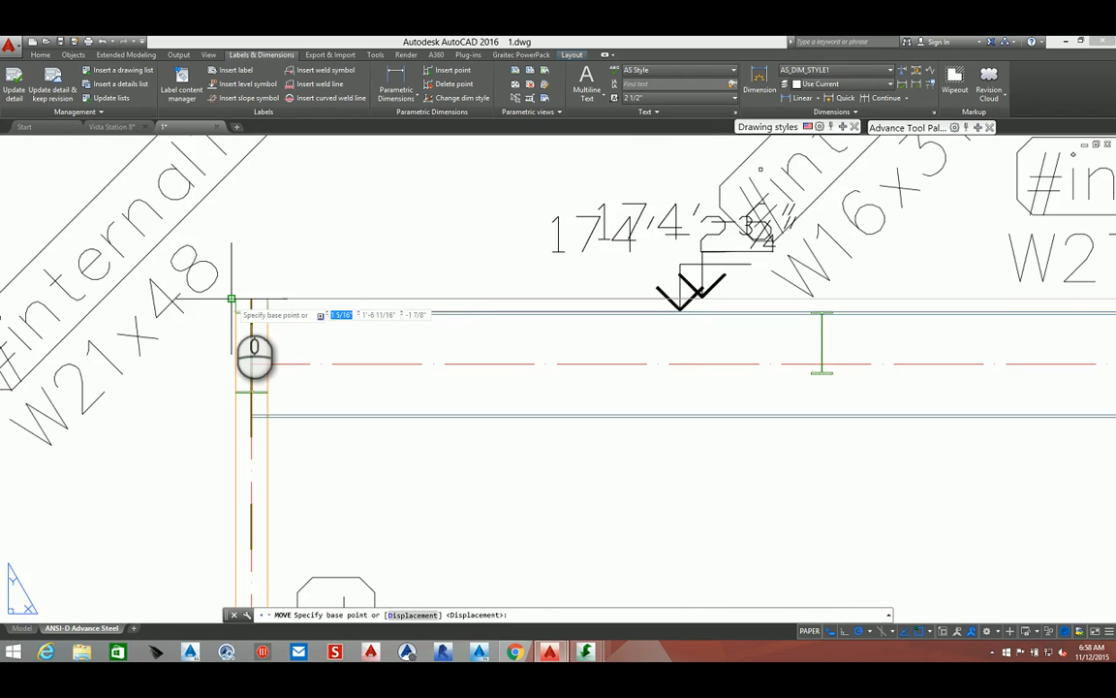
click(235, 300)
scroll(239, 289, down, 6)
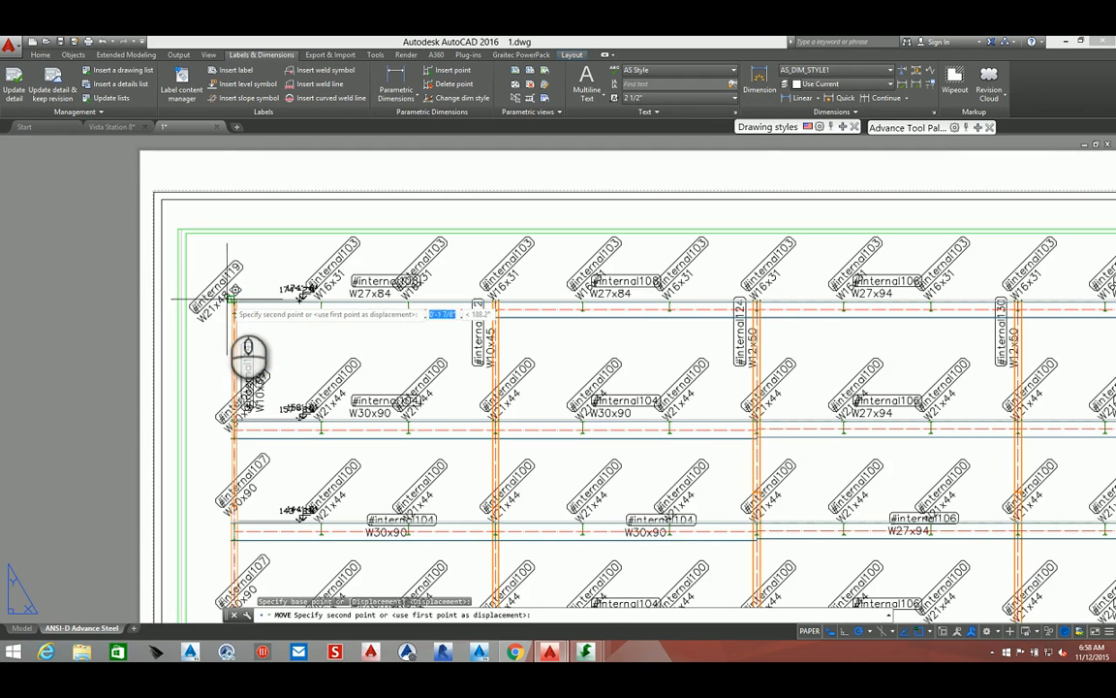
click(215, 302)
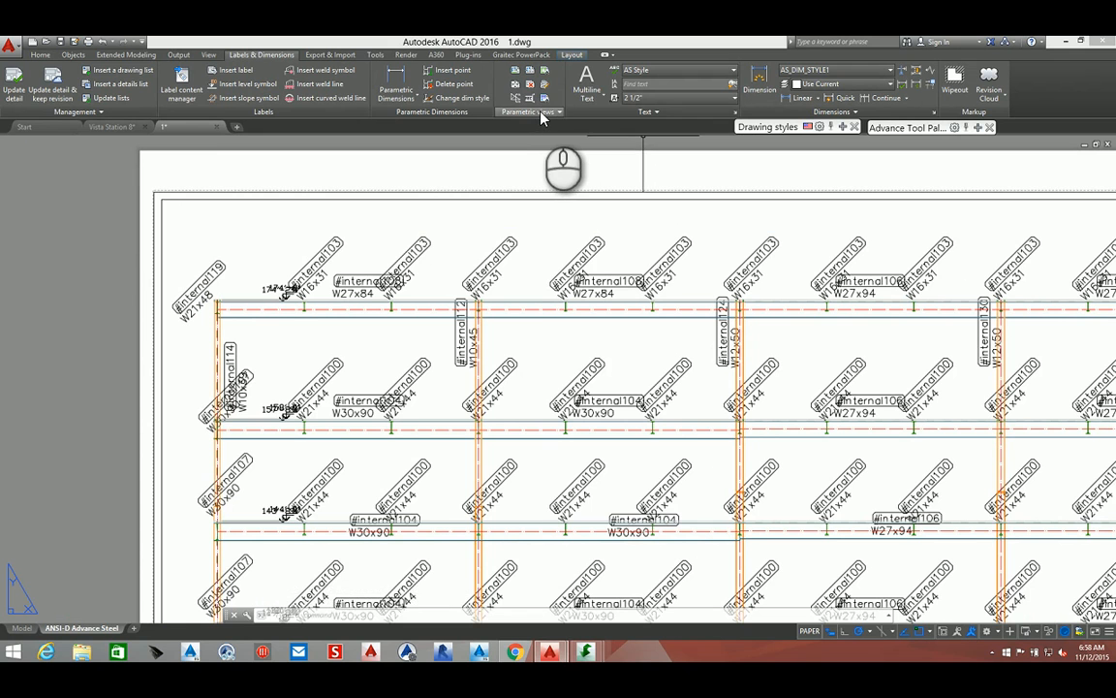
drag(541, 115, 502, 129)
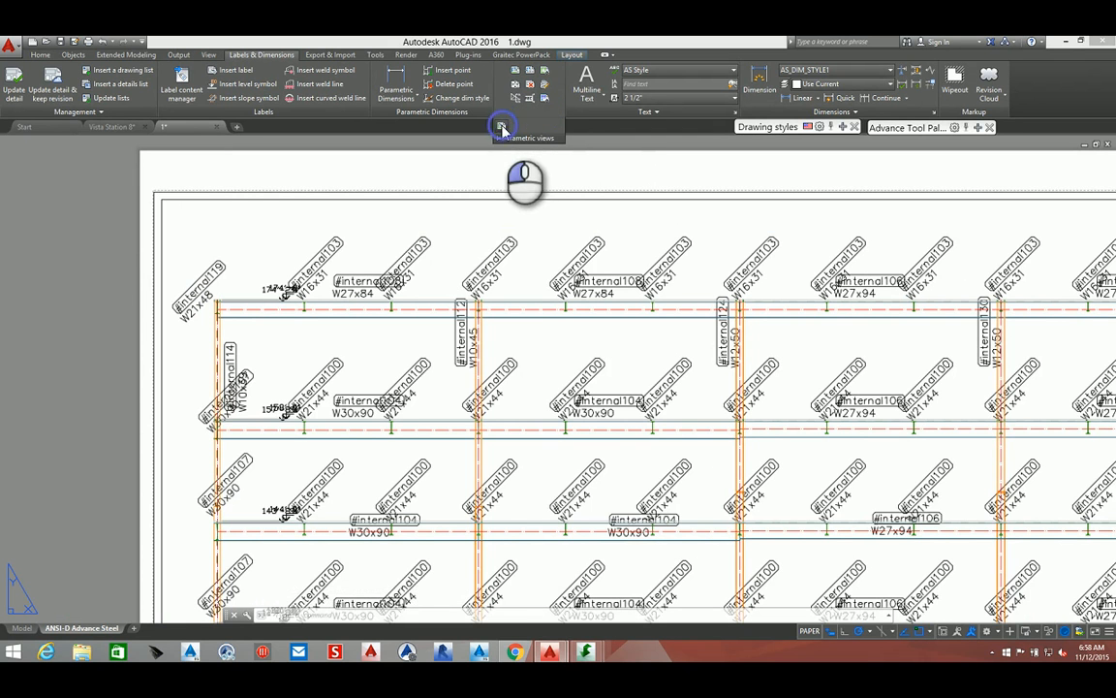
click(502, 128)
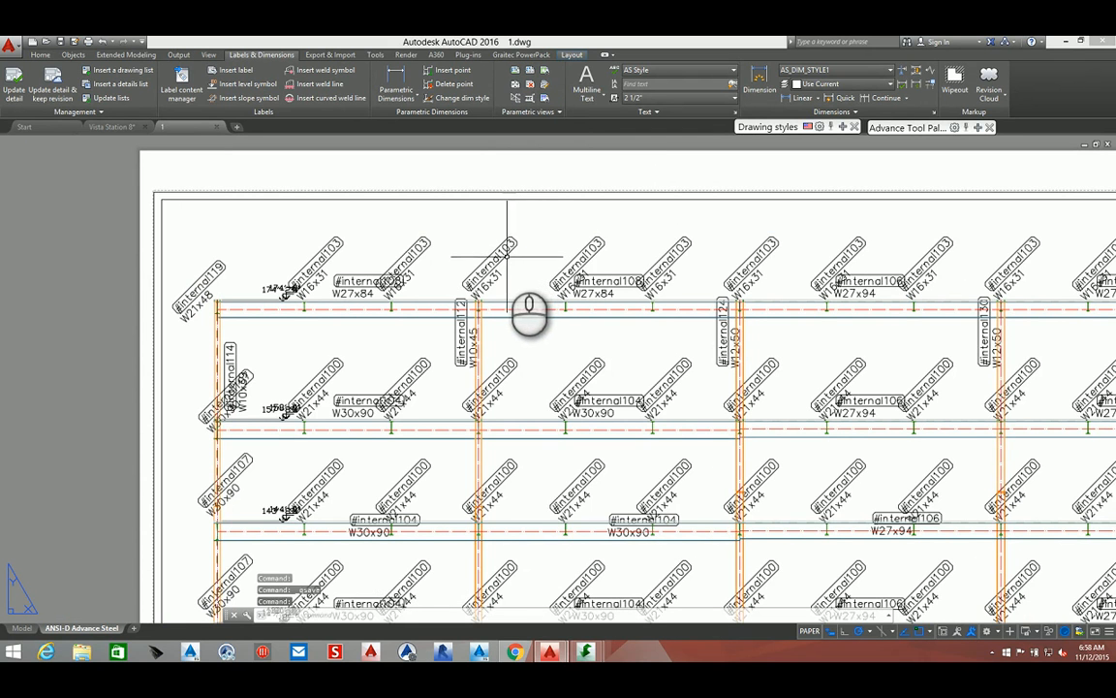
Select all member labels in the elevation by selecting those similar to one beam label
click(507, 258)
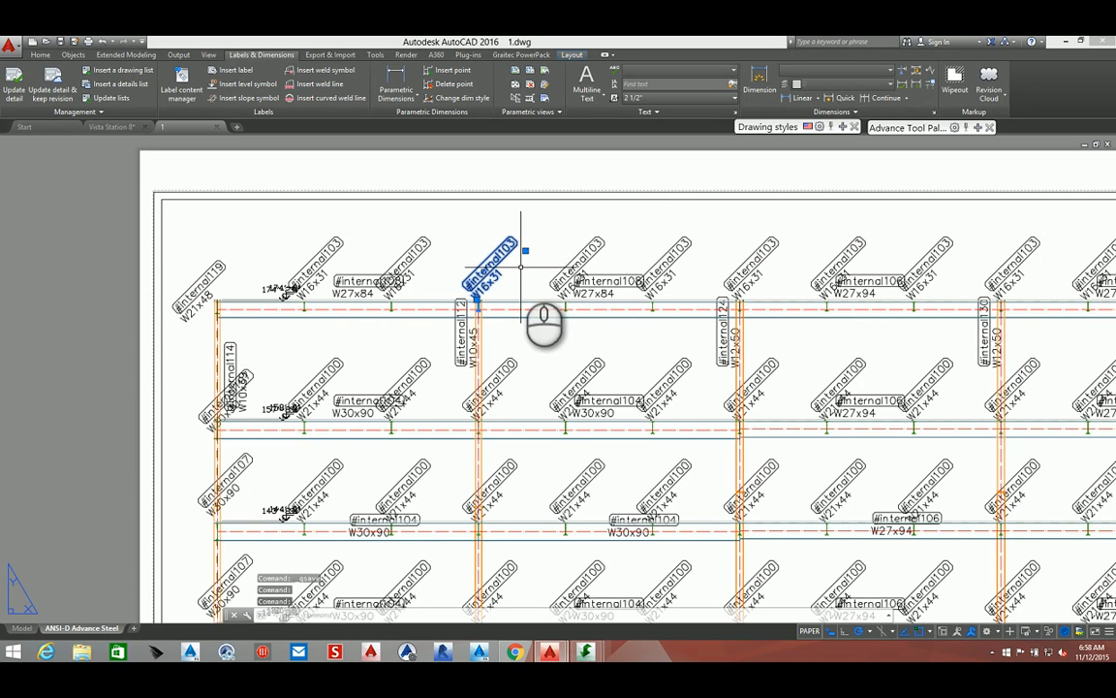
right_click(522, 267)
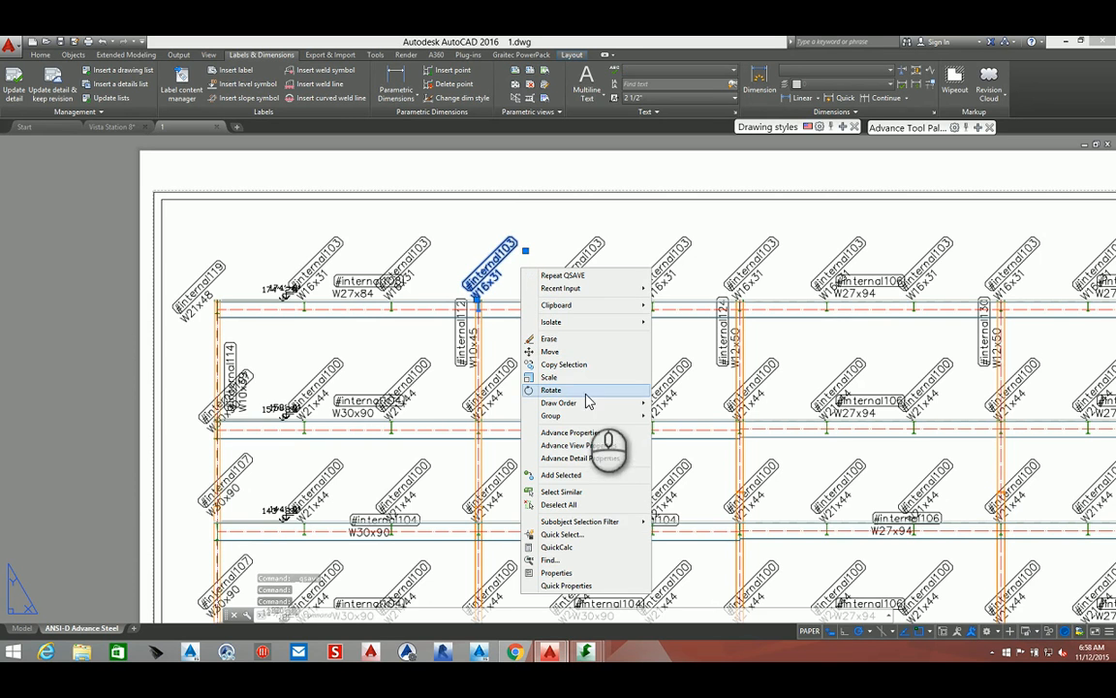
click(567, 491)
scroll(559, 467, down, 9)
scroll(599, 524, up, 6)
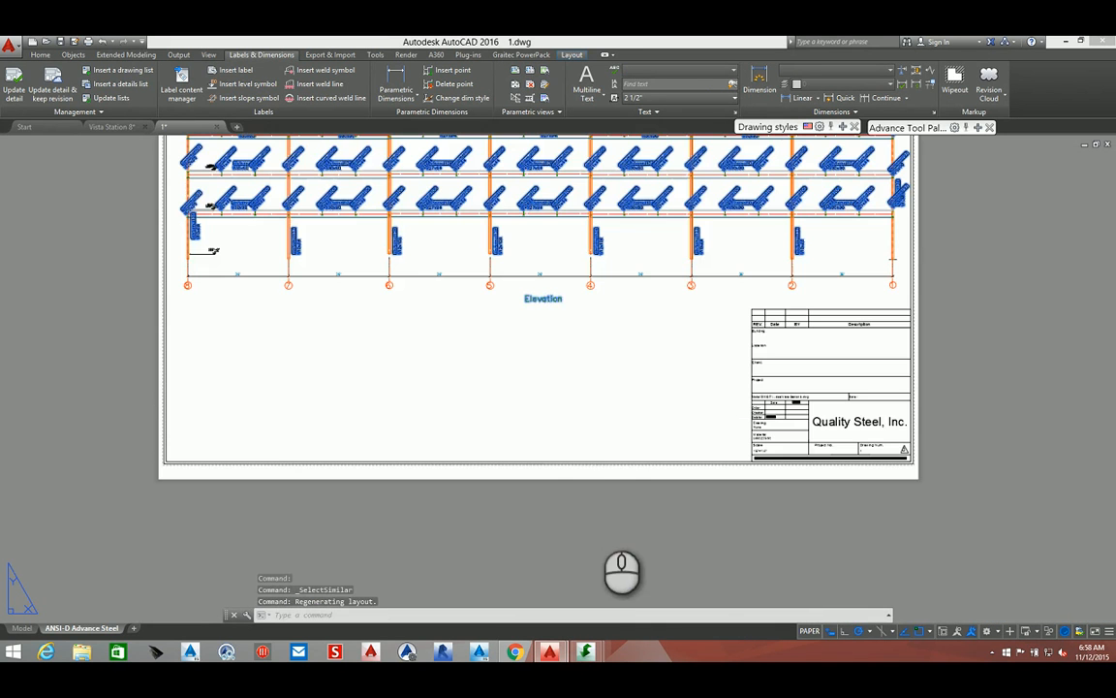
scroll(544, 322, up, 6)
click(543, 296)
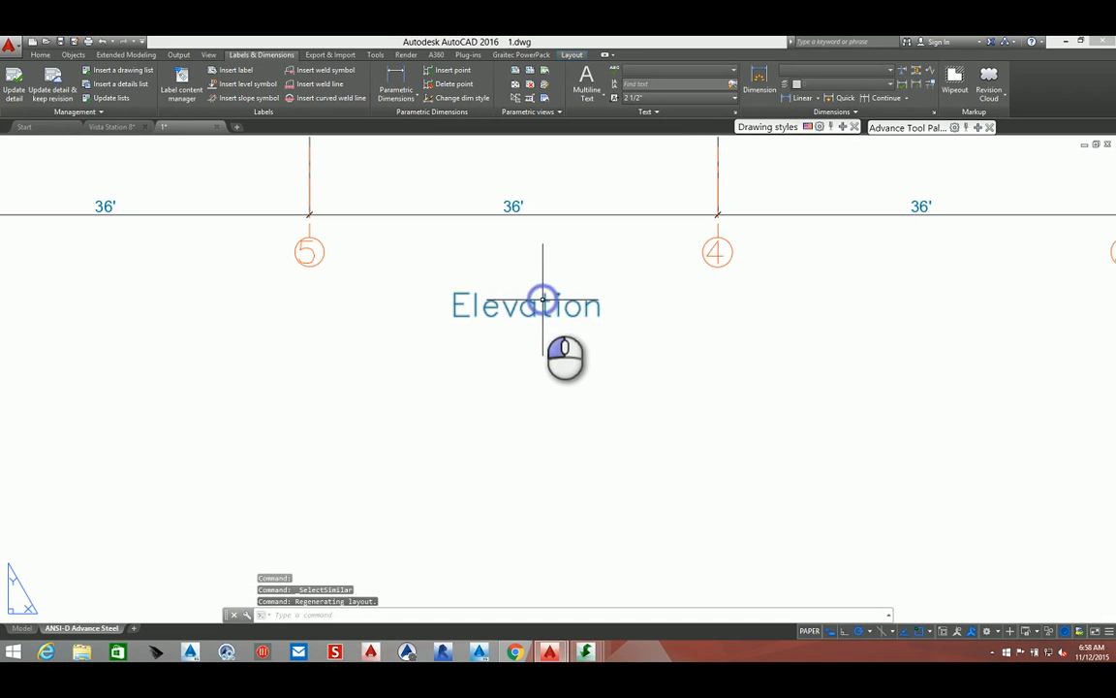
click(511, 300)
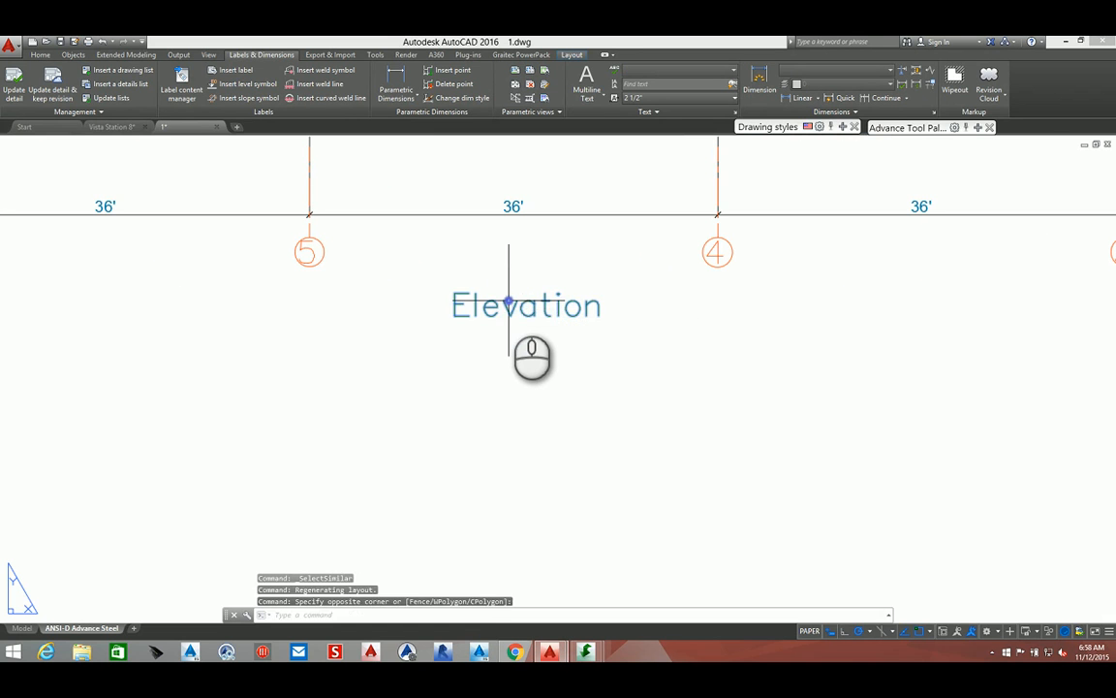
scroll(504, 303, down, 8)
scroll(497, 252, up, 7)
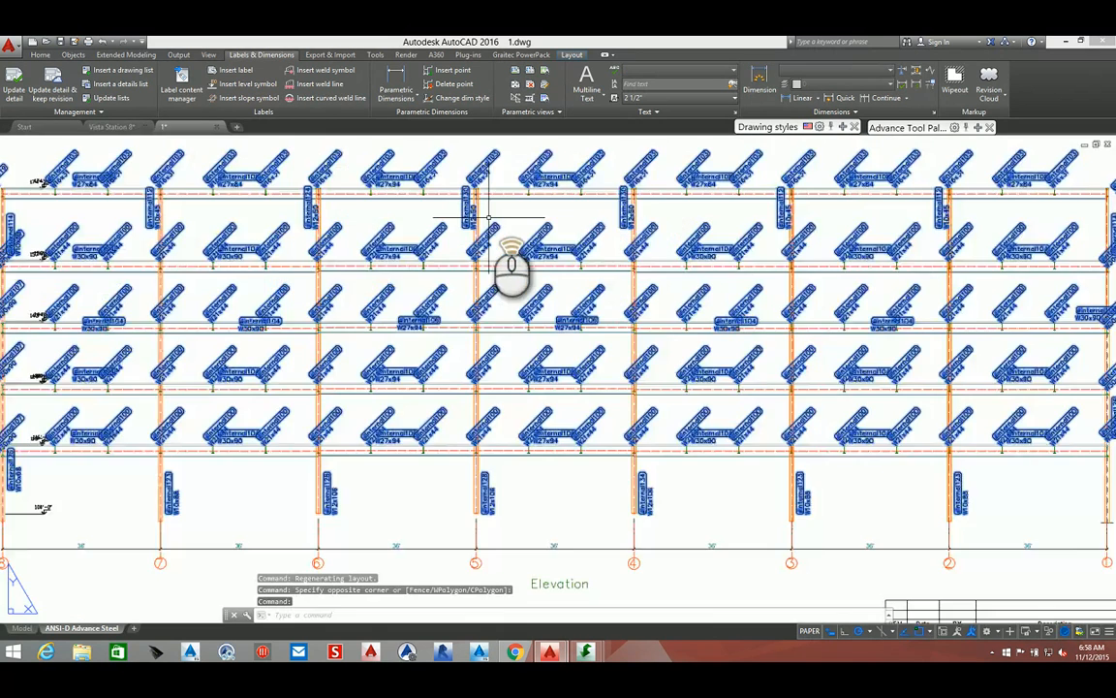
Open the Advance Properties of the selected labels and set their label content token to Name
right_click(526, 219)
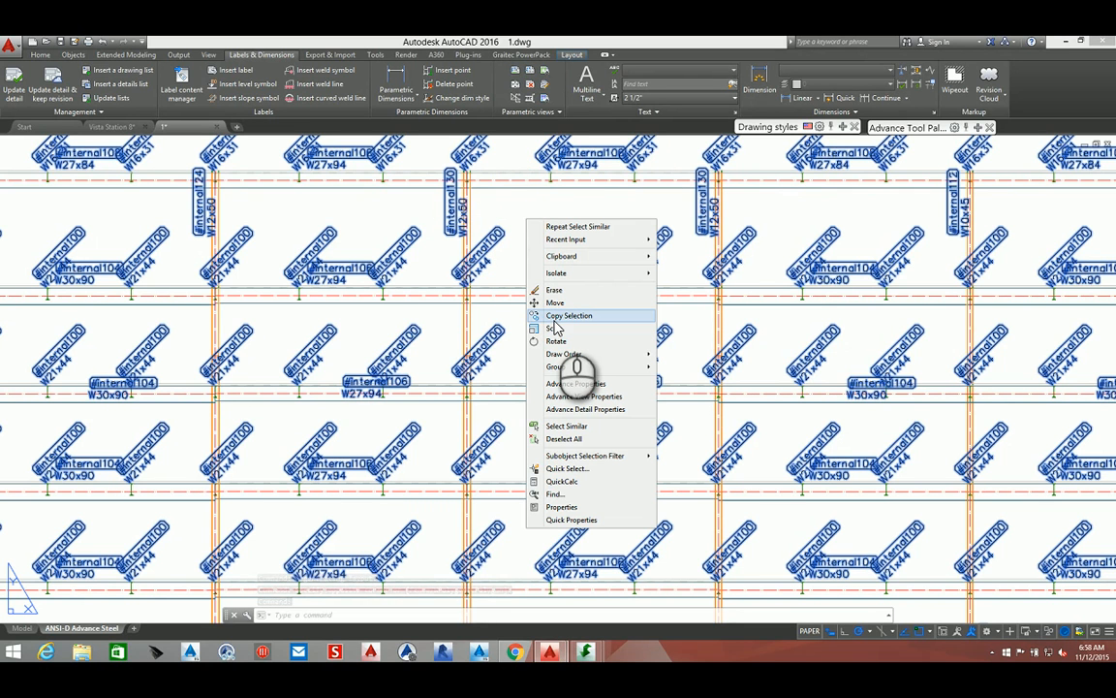
click(560, 383)
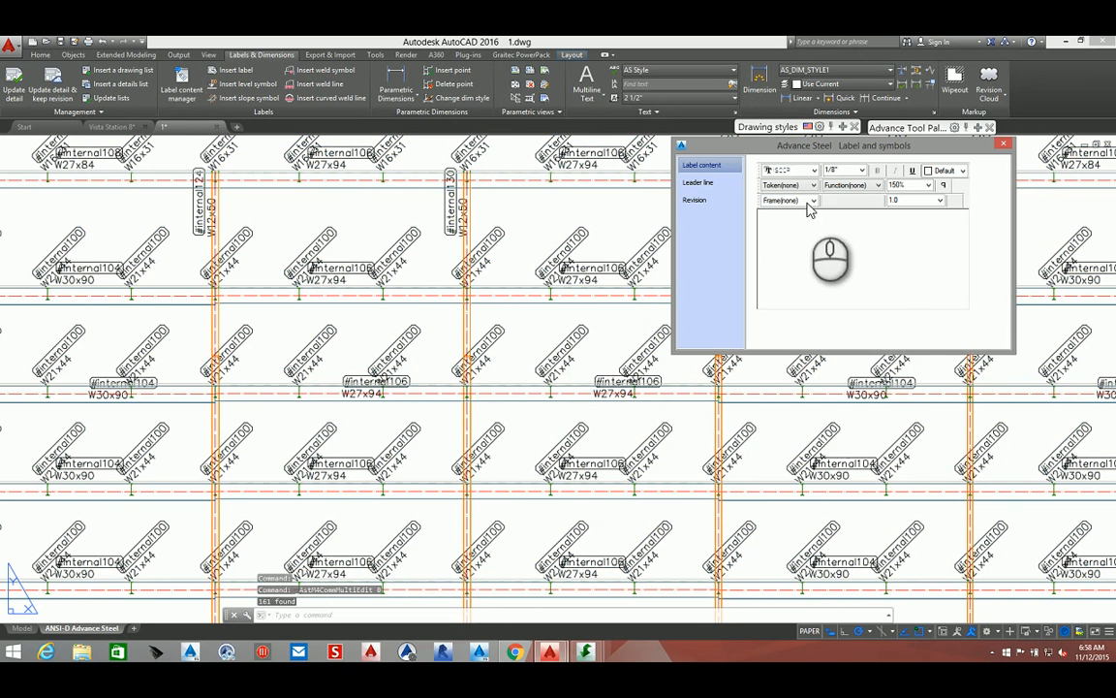
click(811, 185)
scroll(792, 279, down, 5)
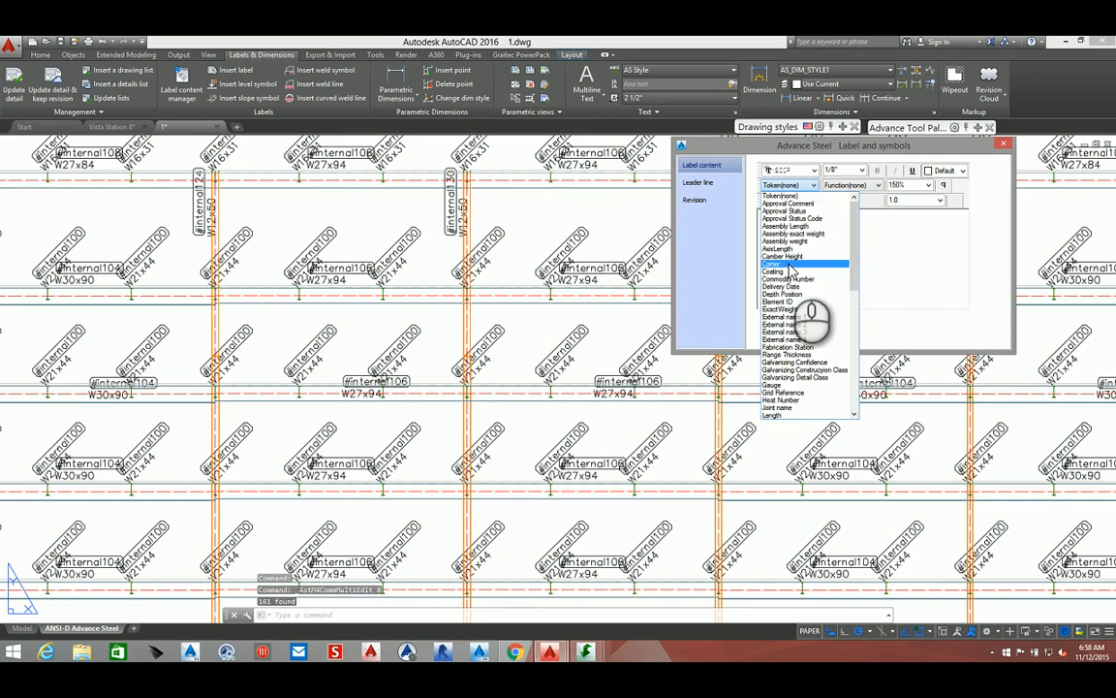
scroll(791, 279, up, 3)
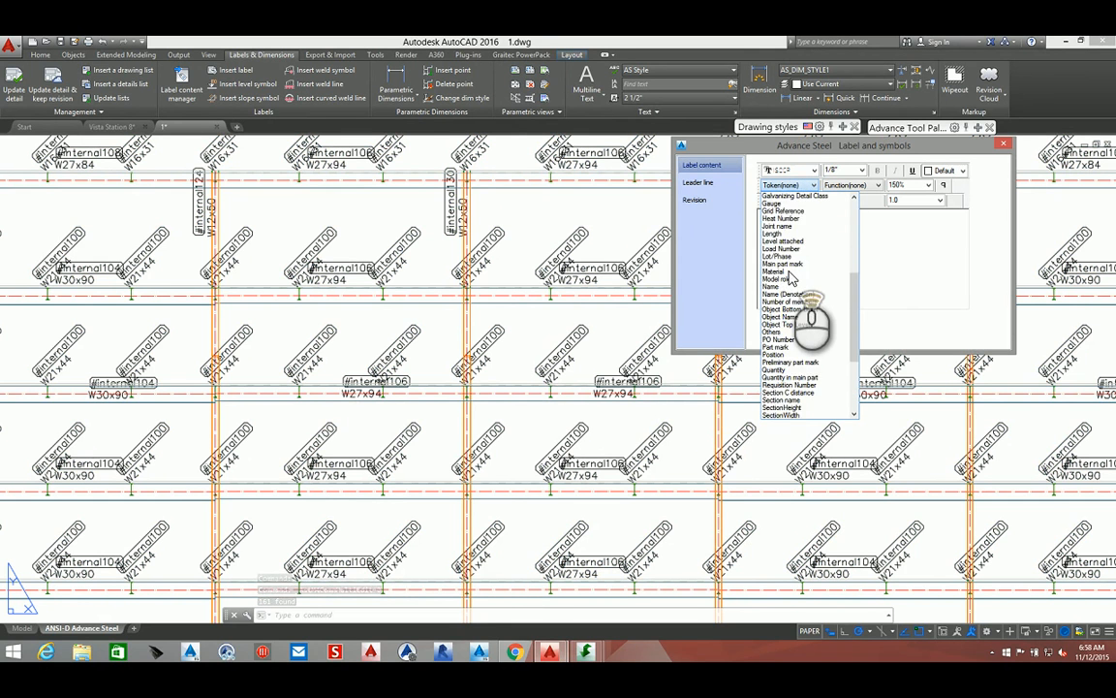
scroll(791, 279, up, 3)
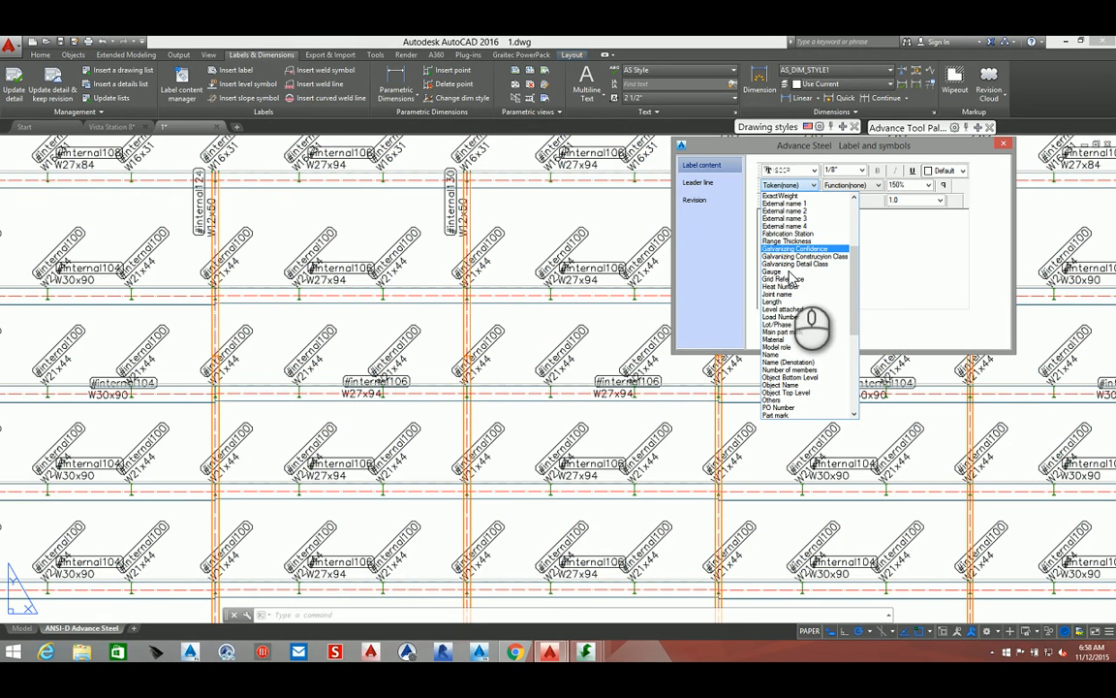
scroll(792, 279, up, 5)
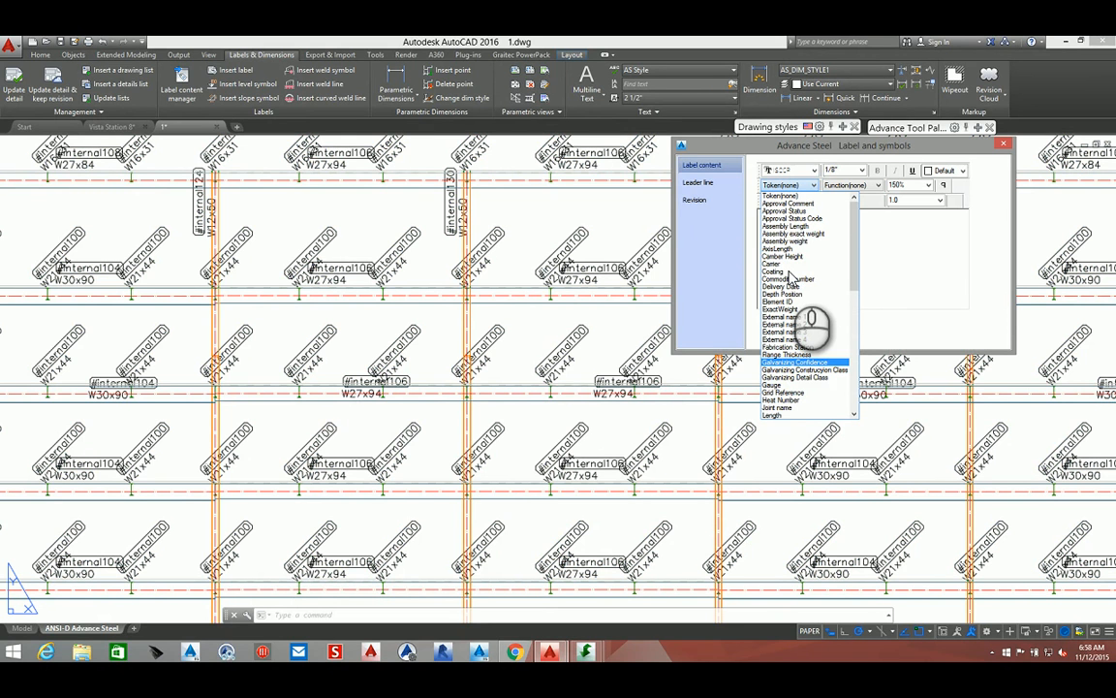
scroll(790, 277, down, 6)
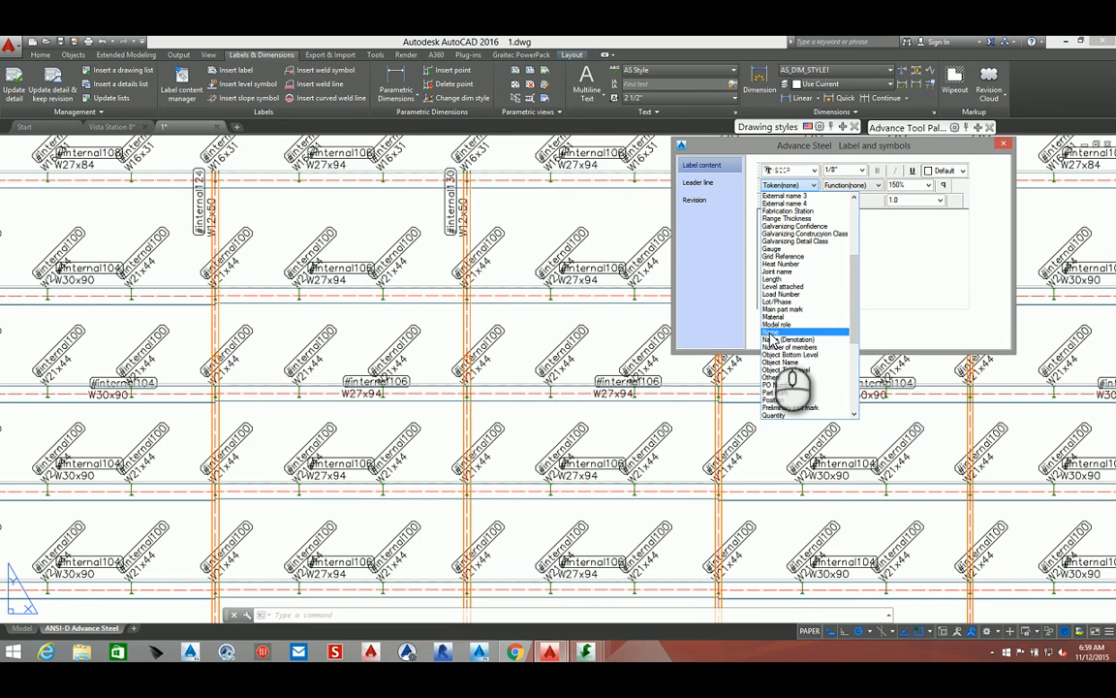
click(775, 333)
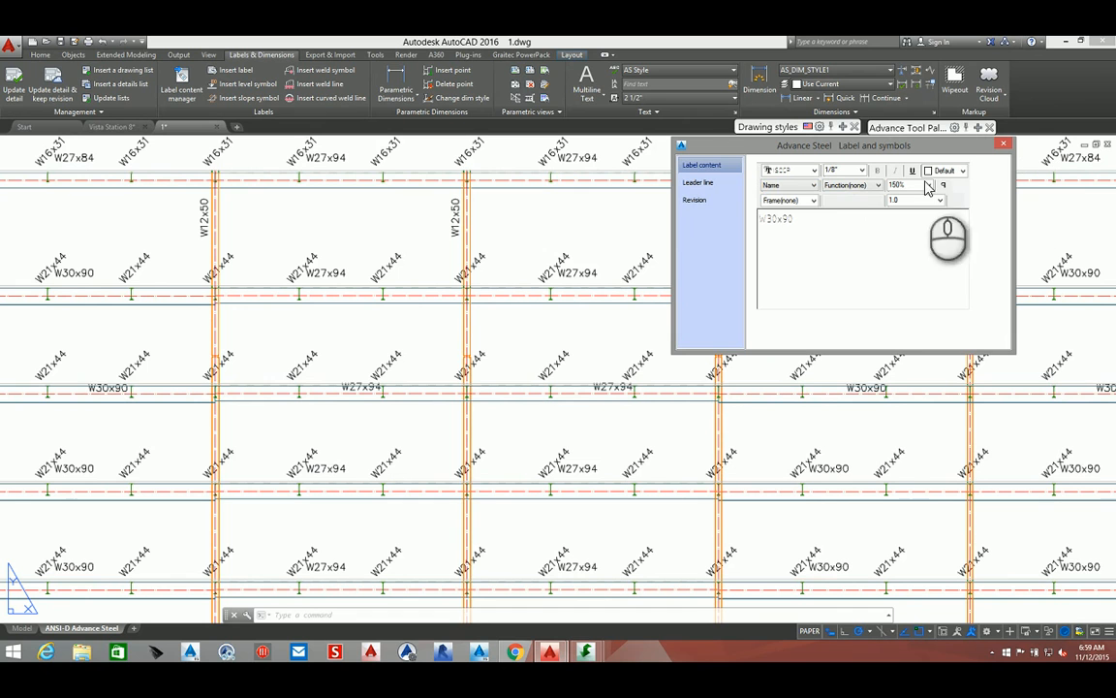
Turn on Show line for the labels' leader line and close the label dialog
click(699, 182)
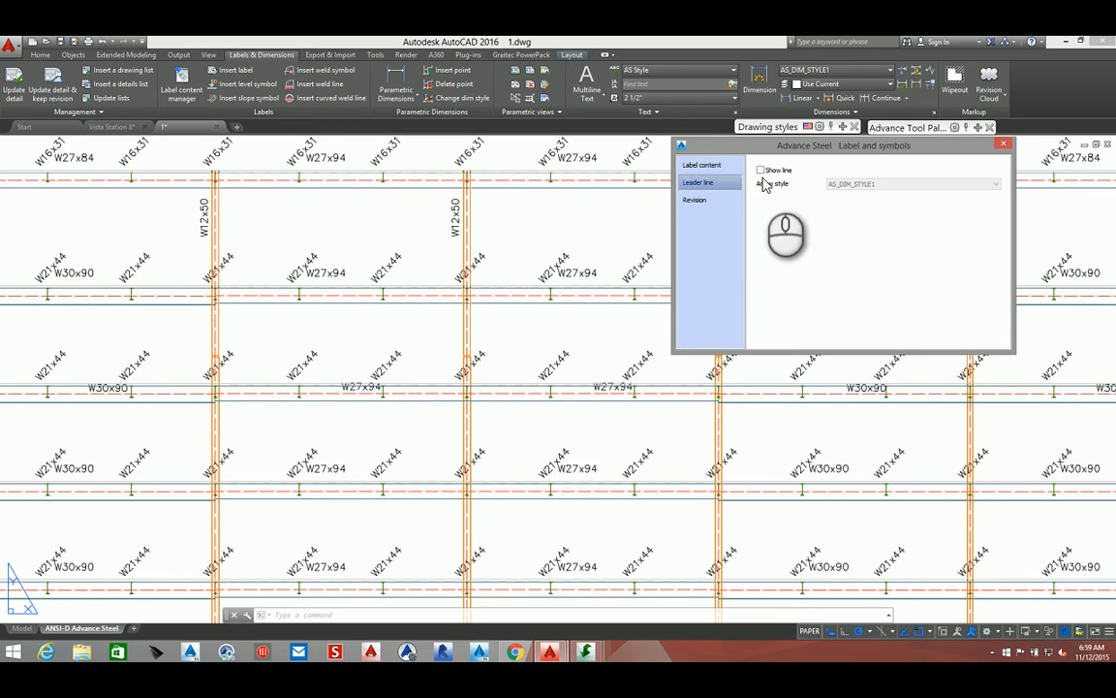
click(761, 170)
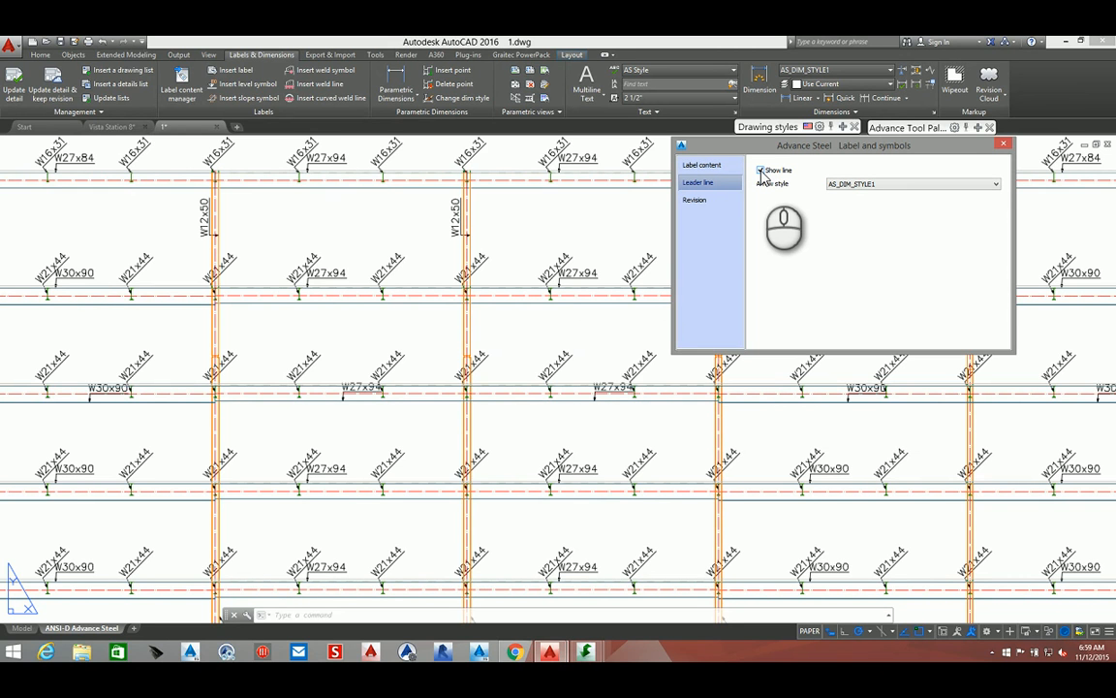
click(1006, 144)
Save the detail drawing
scroll(823, 348, down, 5)
middle_drag(819, 342, 777, 333)
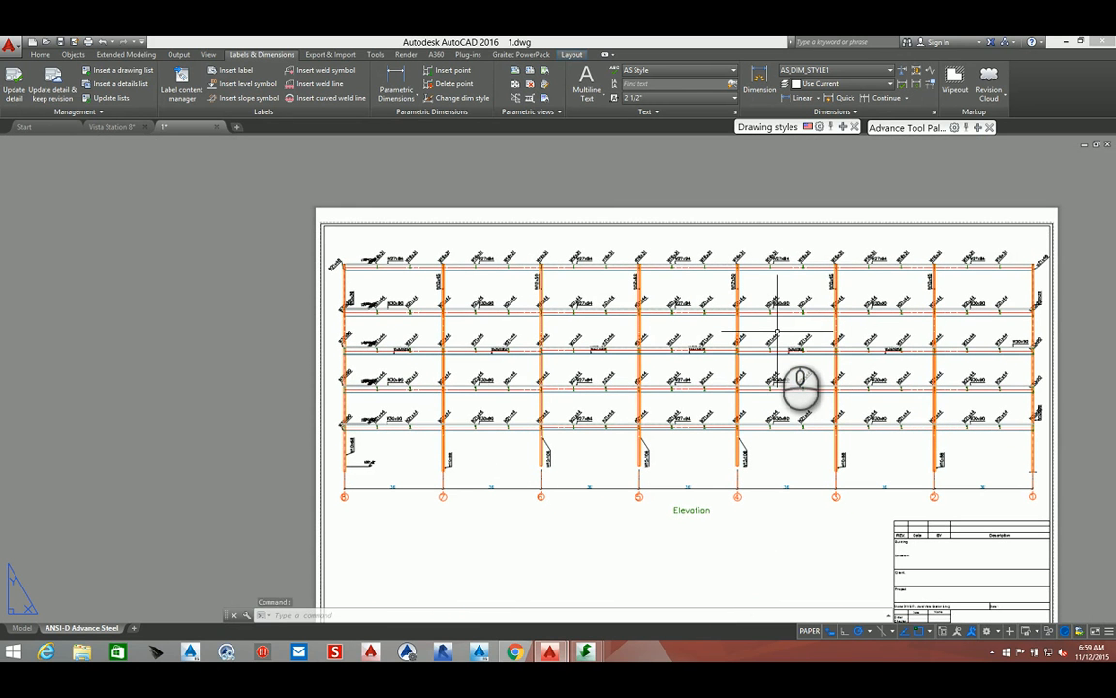
key(ctrl+s)
scroll(356, 273, up, 4)
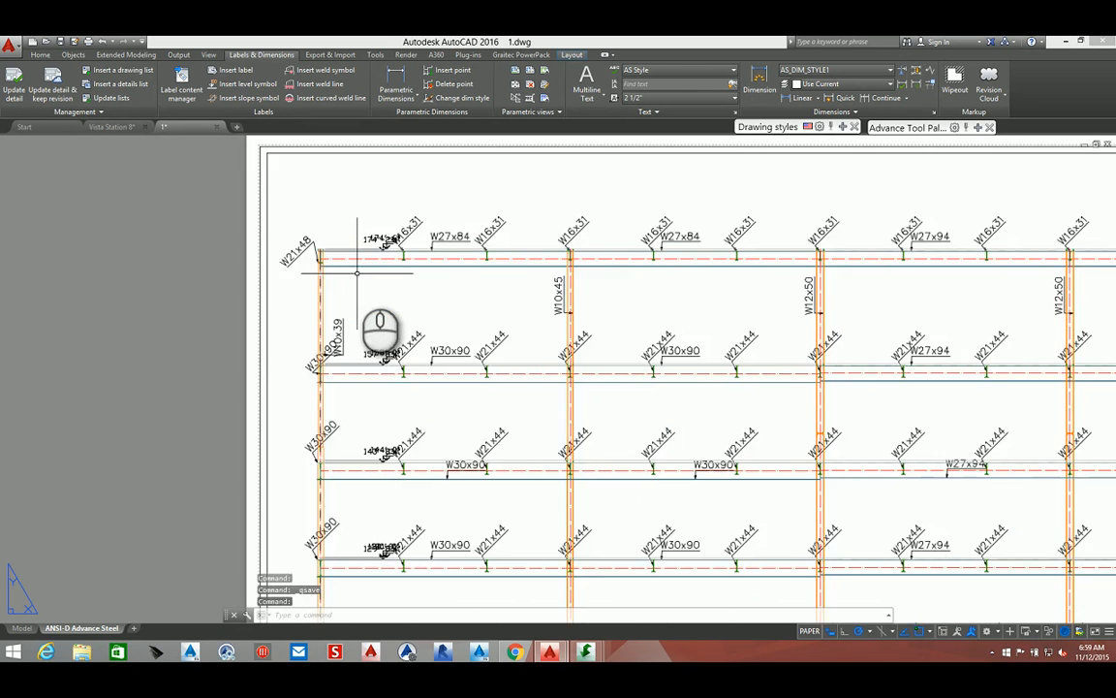
Start a parametric linear dimension on the elevation view and dimension from the roof beam to the floor below along the left column
scroll(356, 273, down, 4)
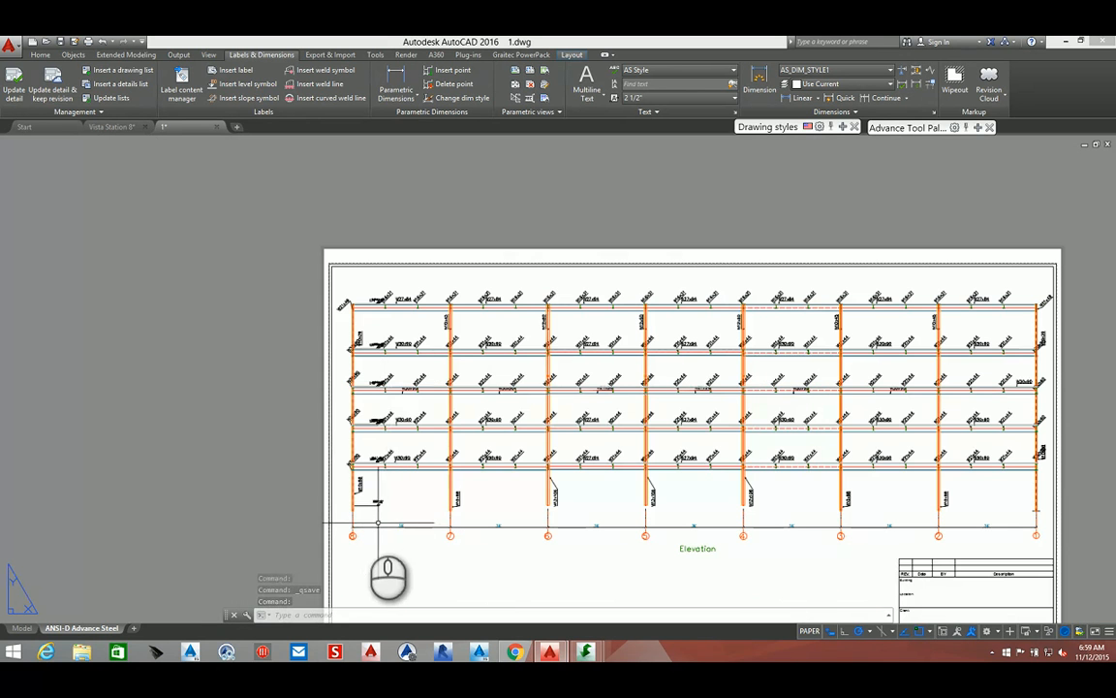
scroll(378, 524, up, 5)
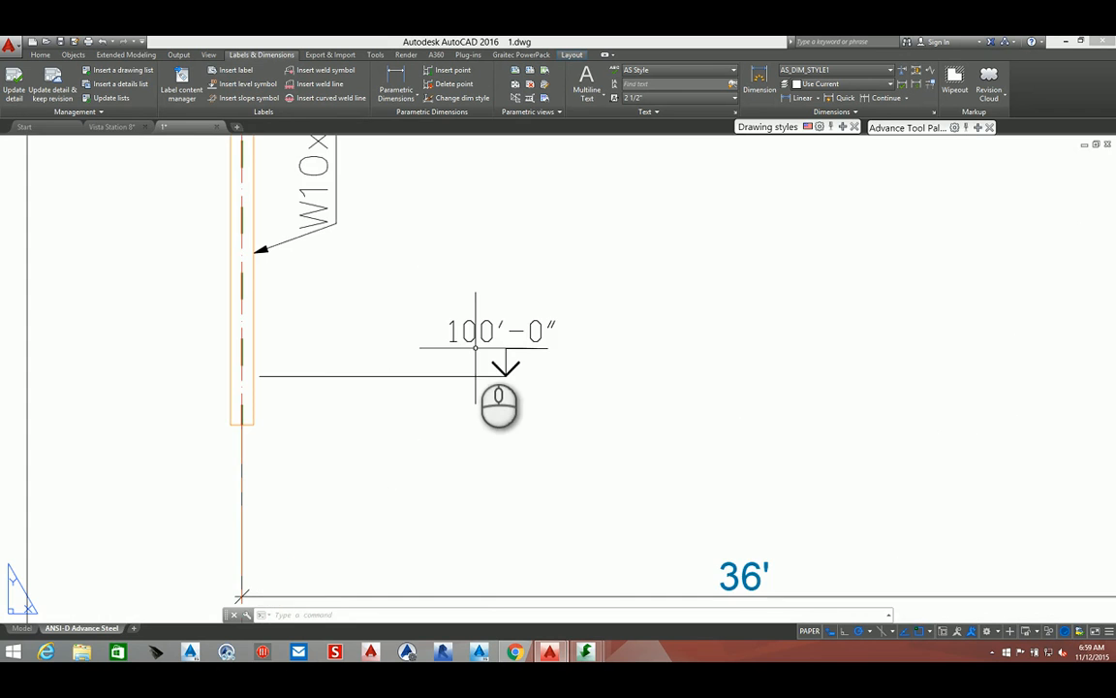
scroll(475, 347, down, 3)
scroll(426, 407, down, 3)
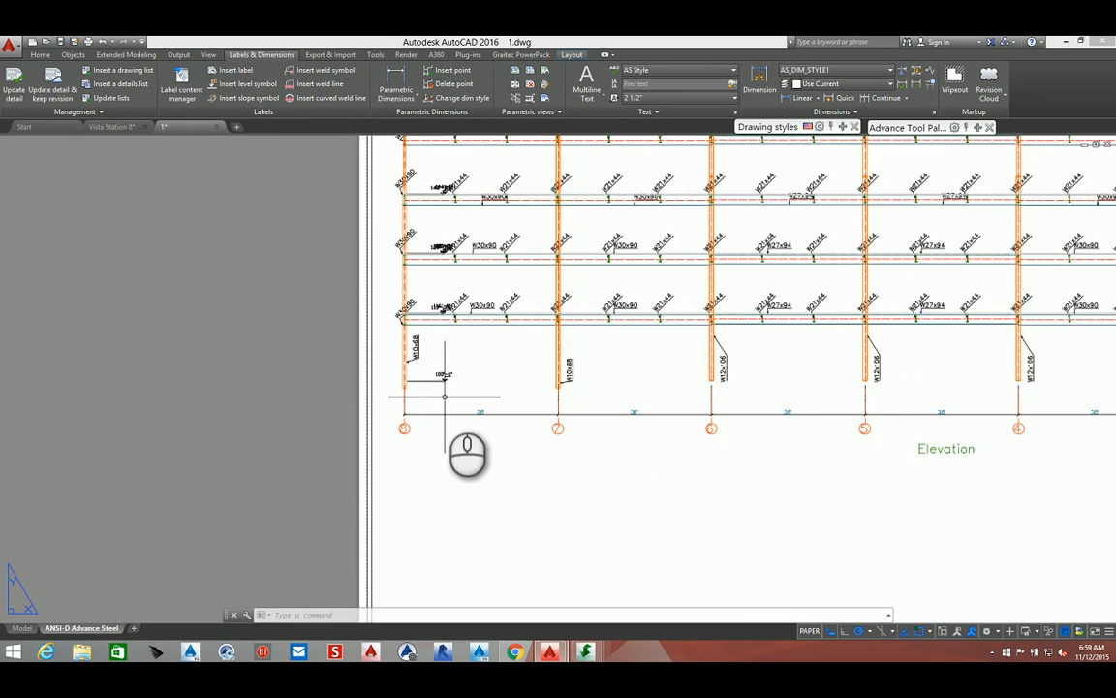
scroll(444, 395, down, 6)
scroll(560, 382, up, 2)
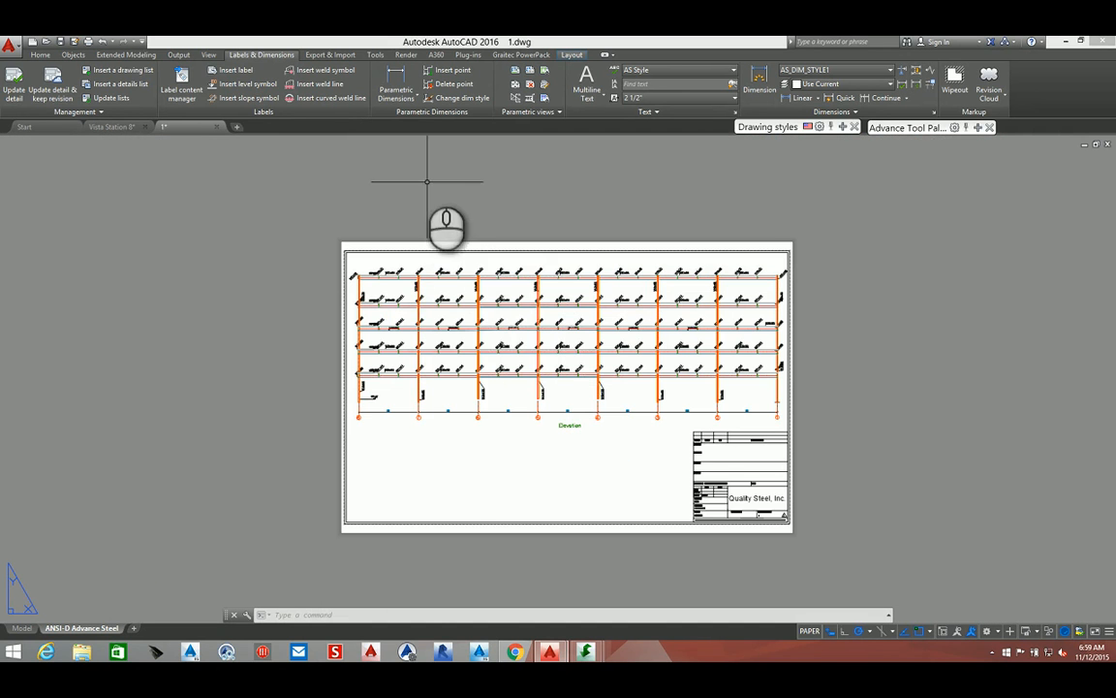
click(398, 81)
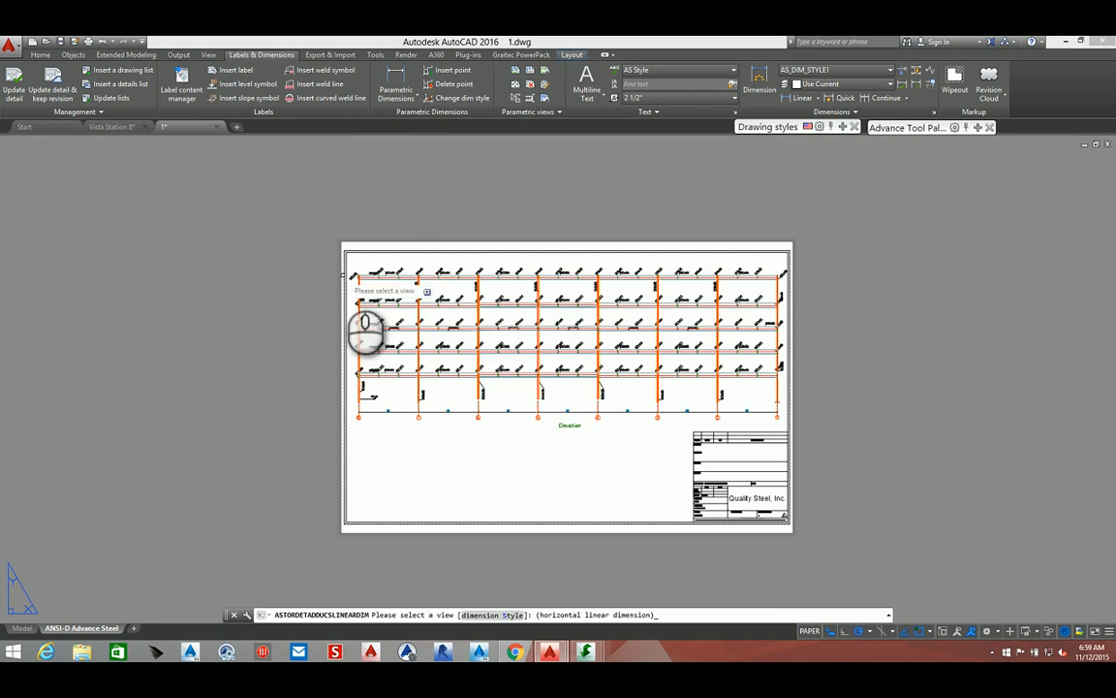
scroll(352, 278, up, 5)
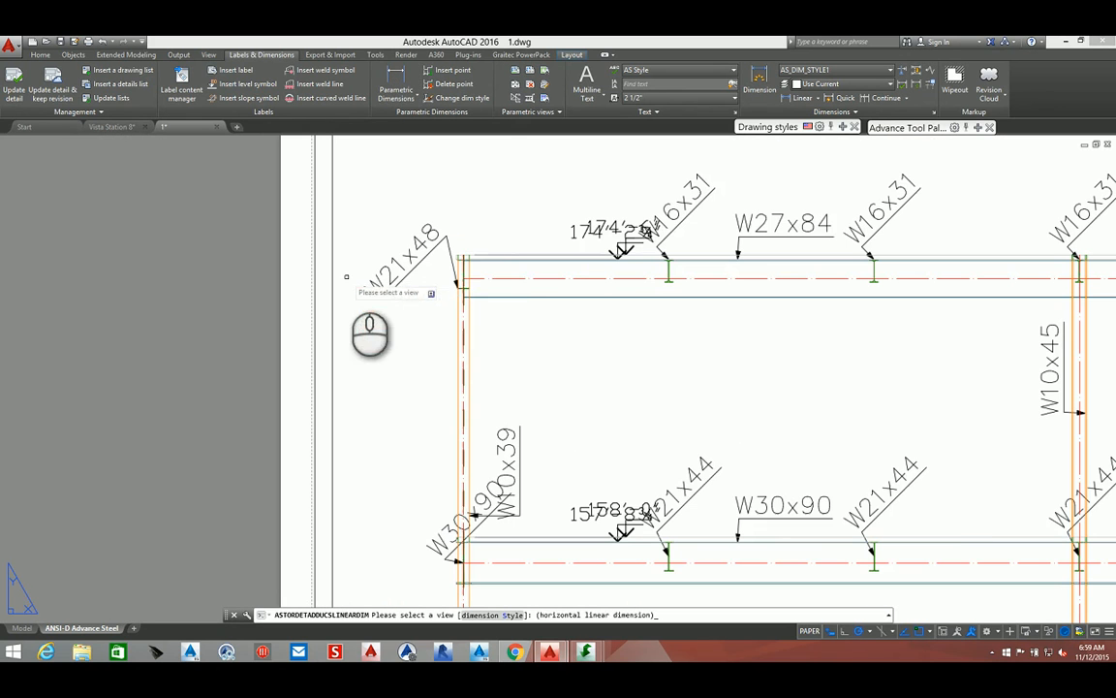
click(469, 327)
scroll(463, 321, up, 4)
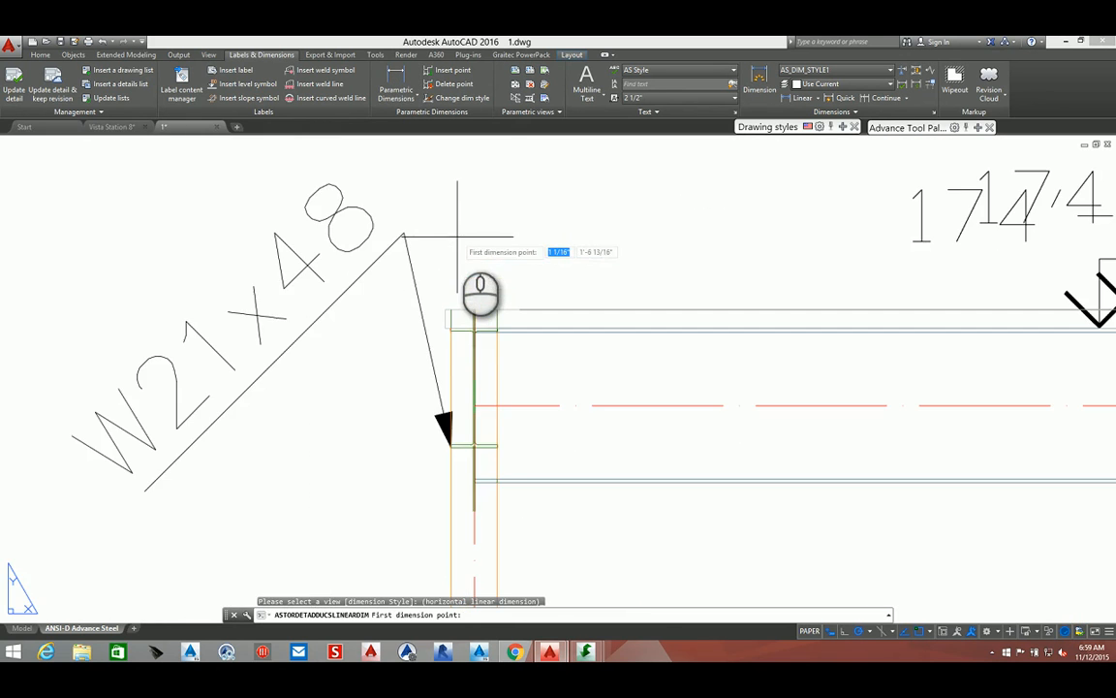
click(450, 310)
scroll(451, 310, down, 5)
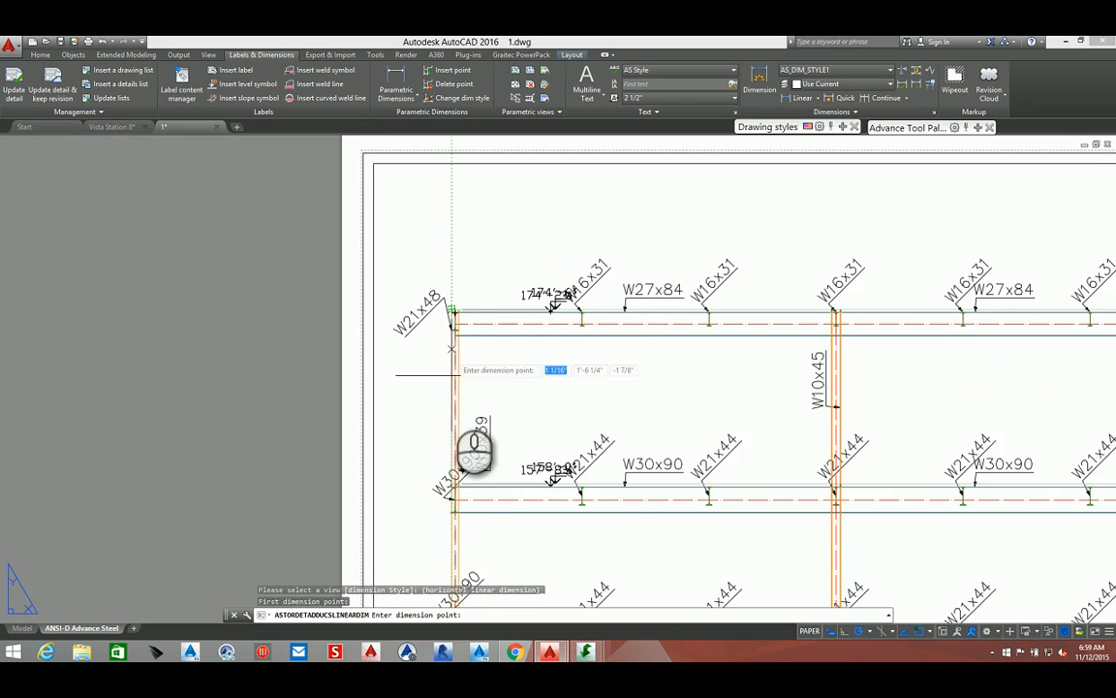
scroll(450, 488, up, 6)
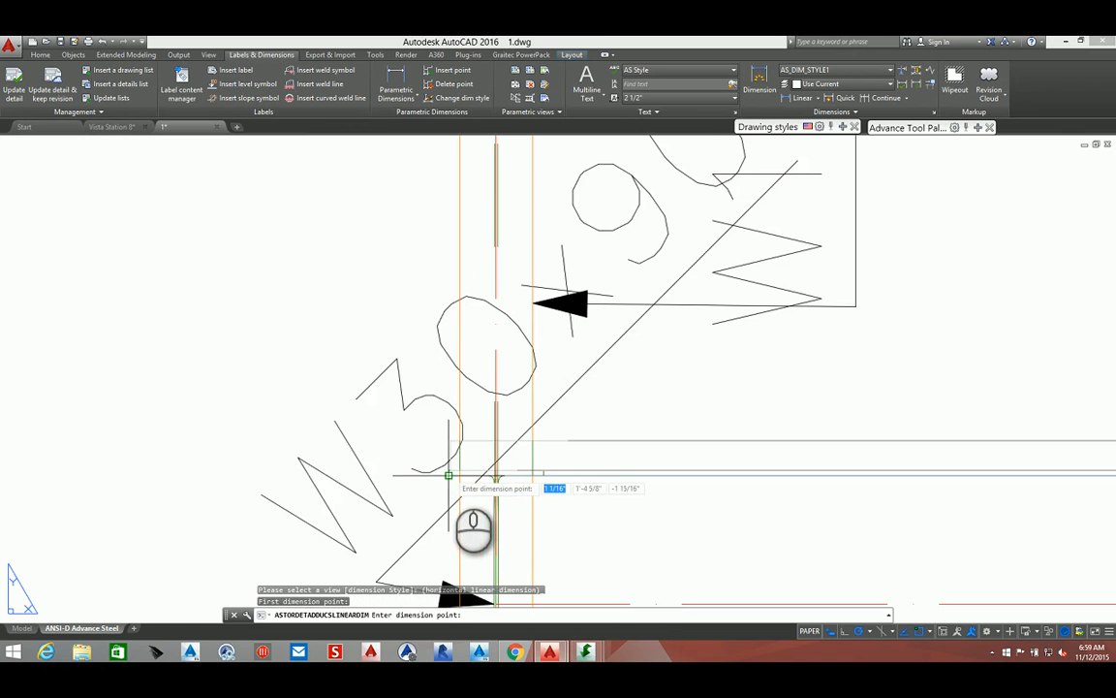
scroll(451, 472, down, 6)
scroll(456, 374, up, 5)
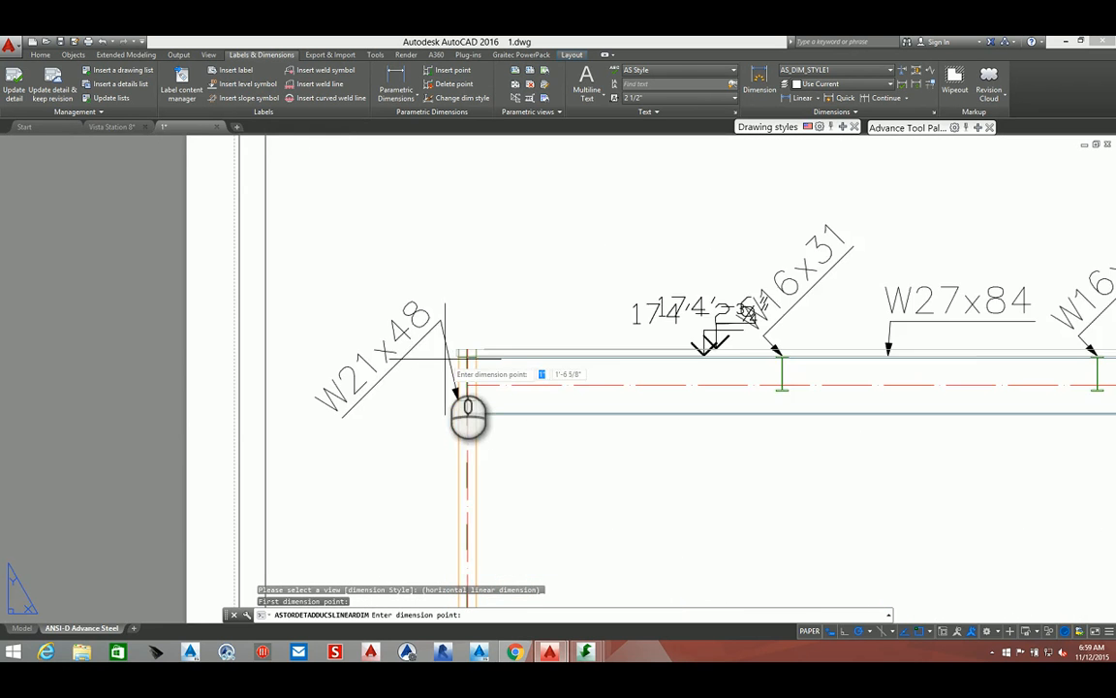
scroll(455, 378, down, 1)
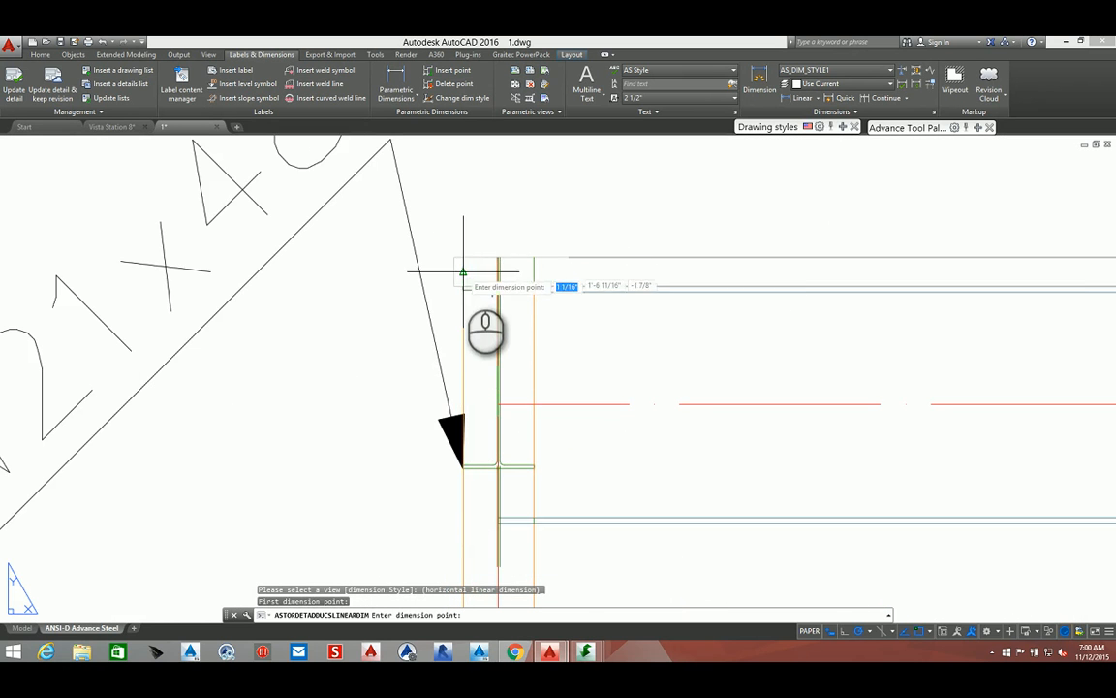
scroll(465, 306, down, 5)
scroll(465, 306, down, 2)
scroll(489, 423, up, 8)
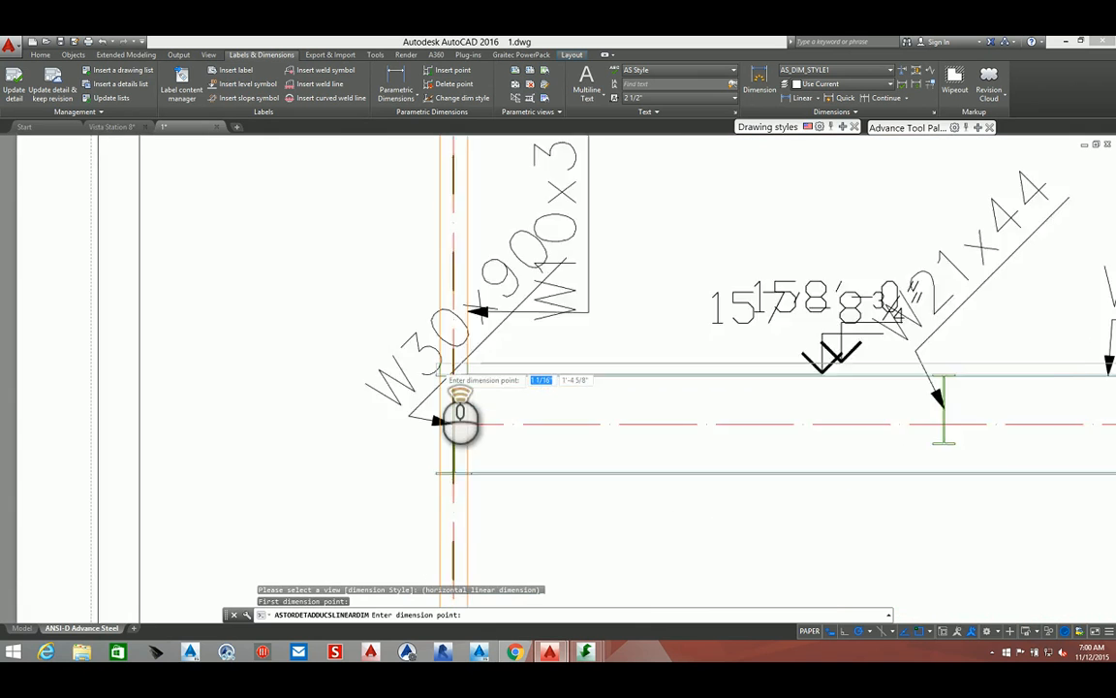
scroll(439, 379, up, 2)
click(411, 379)
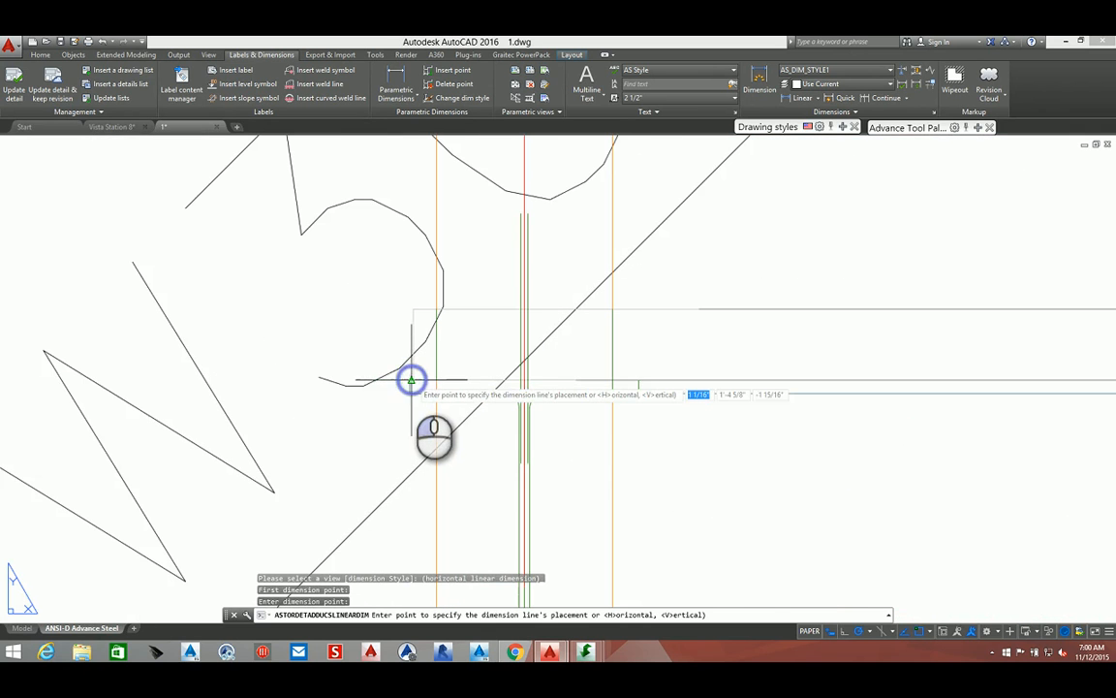
scroll(412, 380, down, 5)
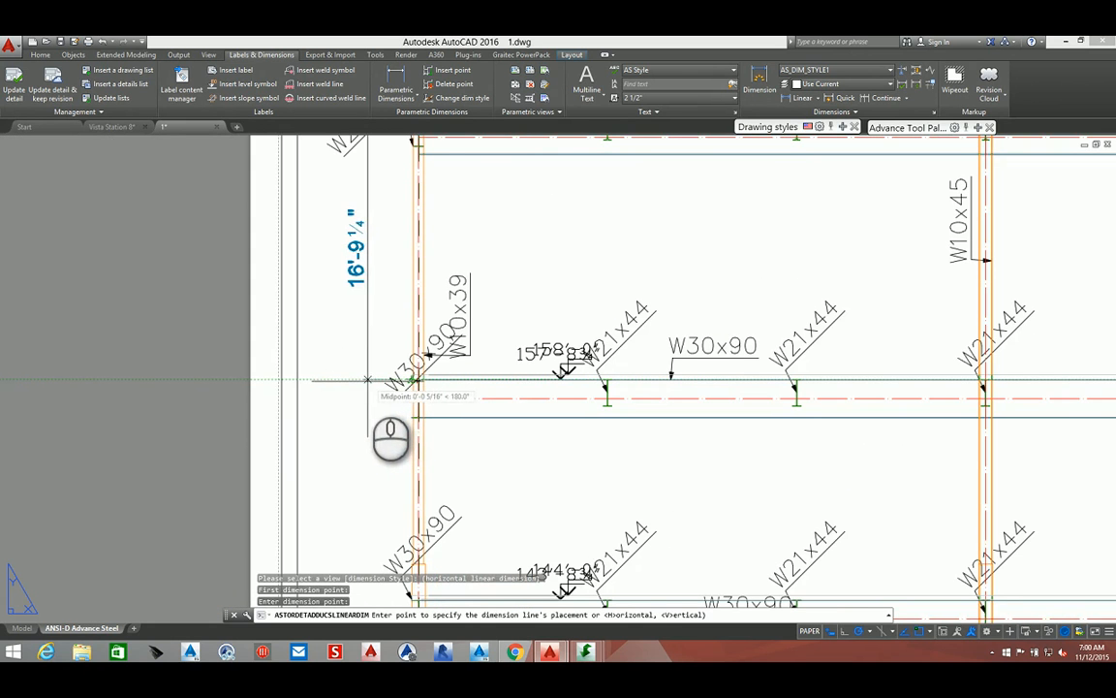
click(368, 383)
Extend the vertical dimension chain down the left column to each lower floor level and the column base, then finish
scroll(373, 412, down, 4)
scroll(373, 427, up, 8)
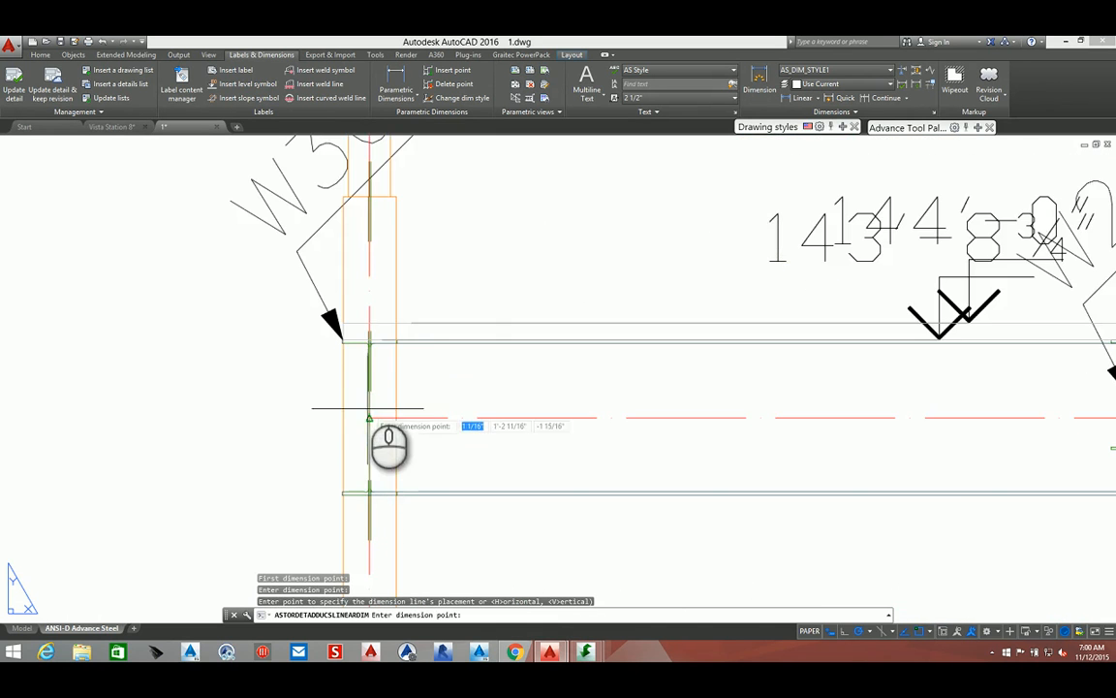
scroll(344, 342, up, 4)
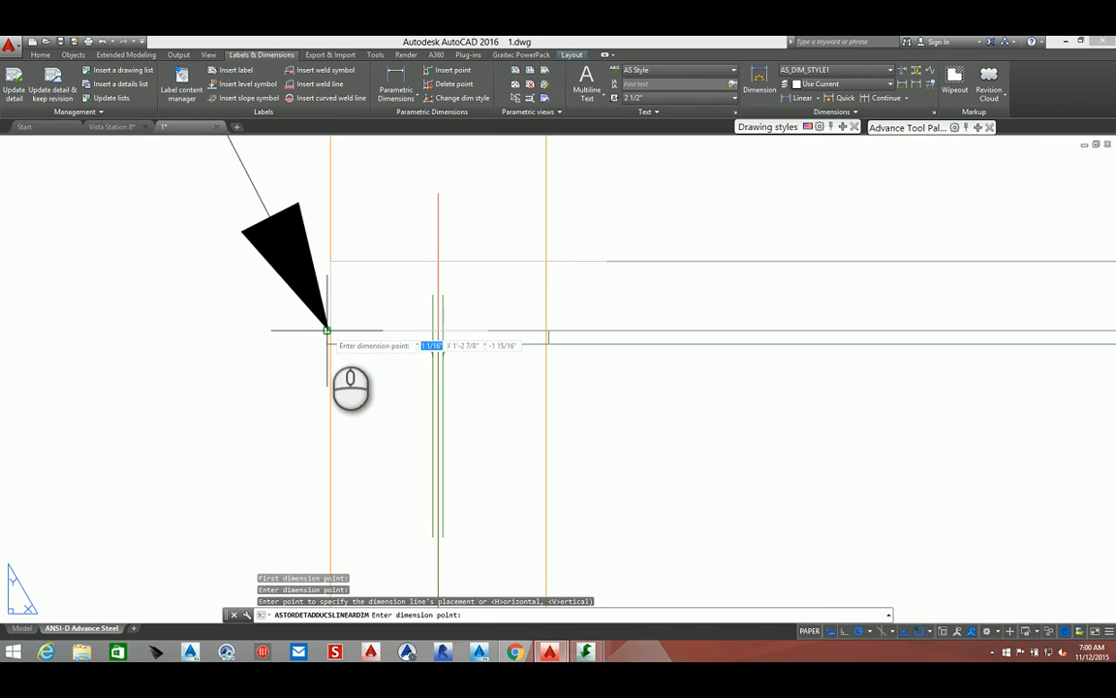
click(327, 329)
scroll(327, 330, down, 6)
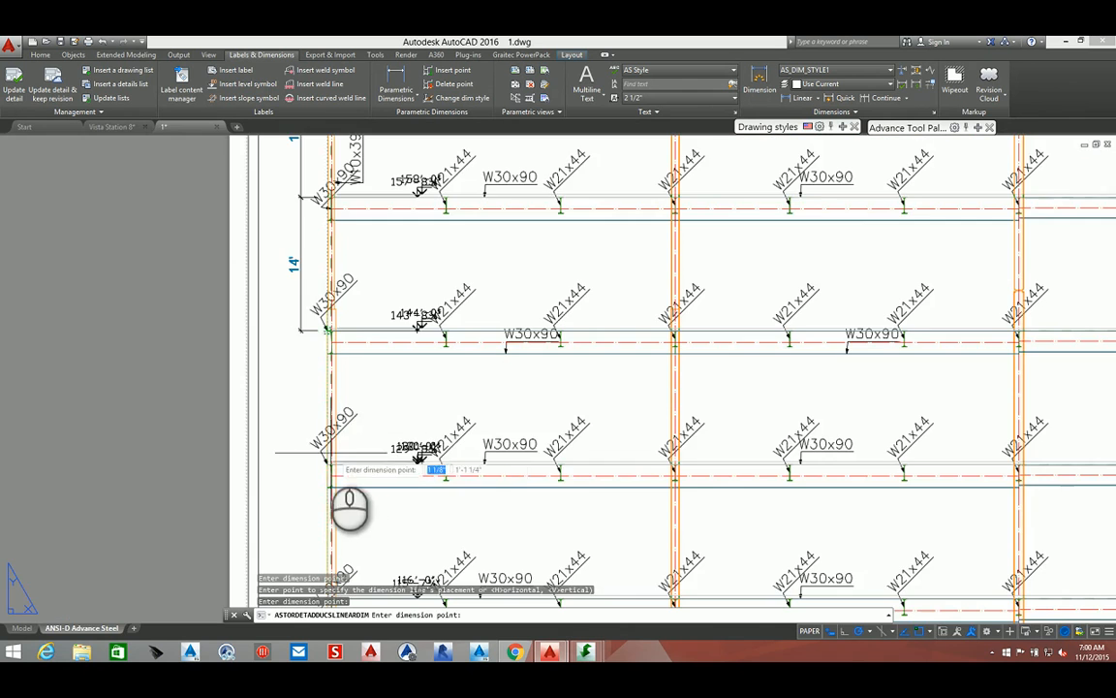
scroll(329, 473, up, 6)
scroll(329, 473, up, 4)
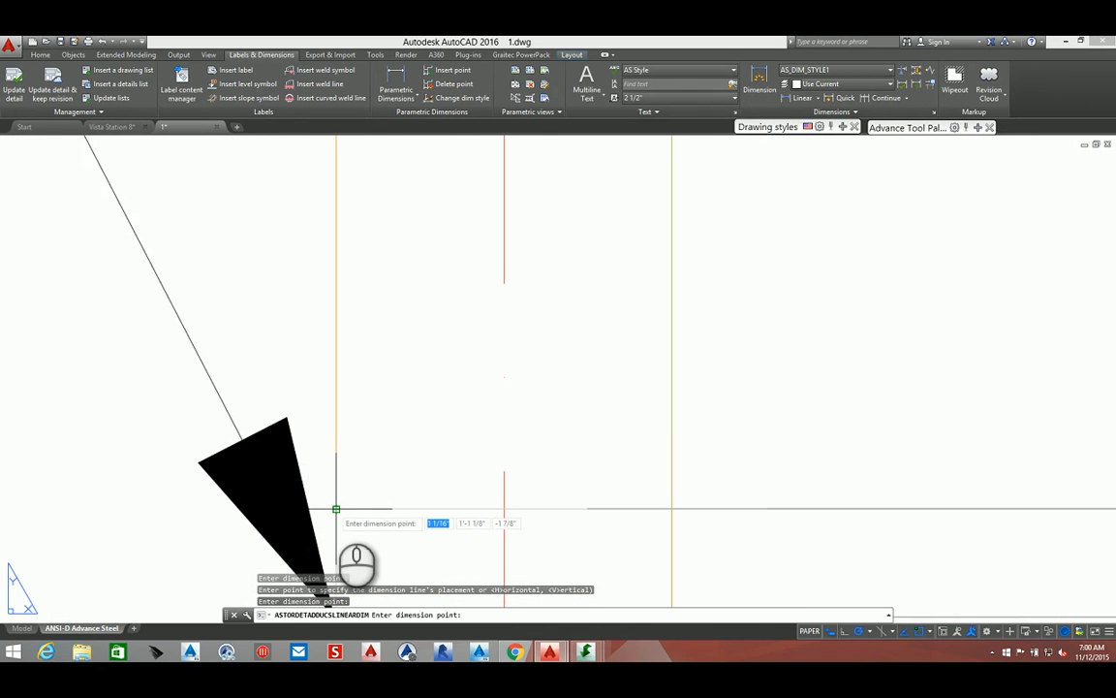
scroll(336, 508, down, 4)
scroll(325, 512, up, 4)
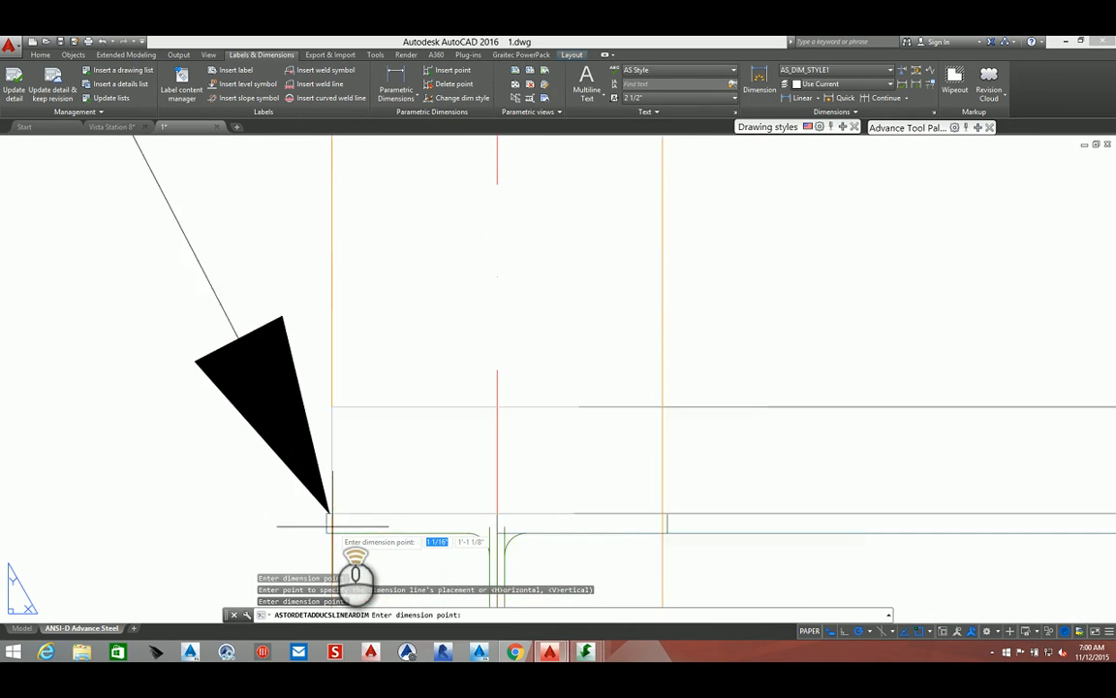
scroll(322, 505, down, 8)
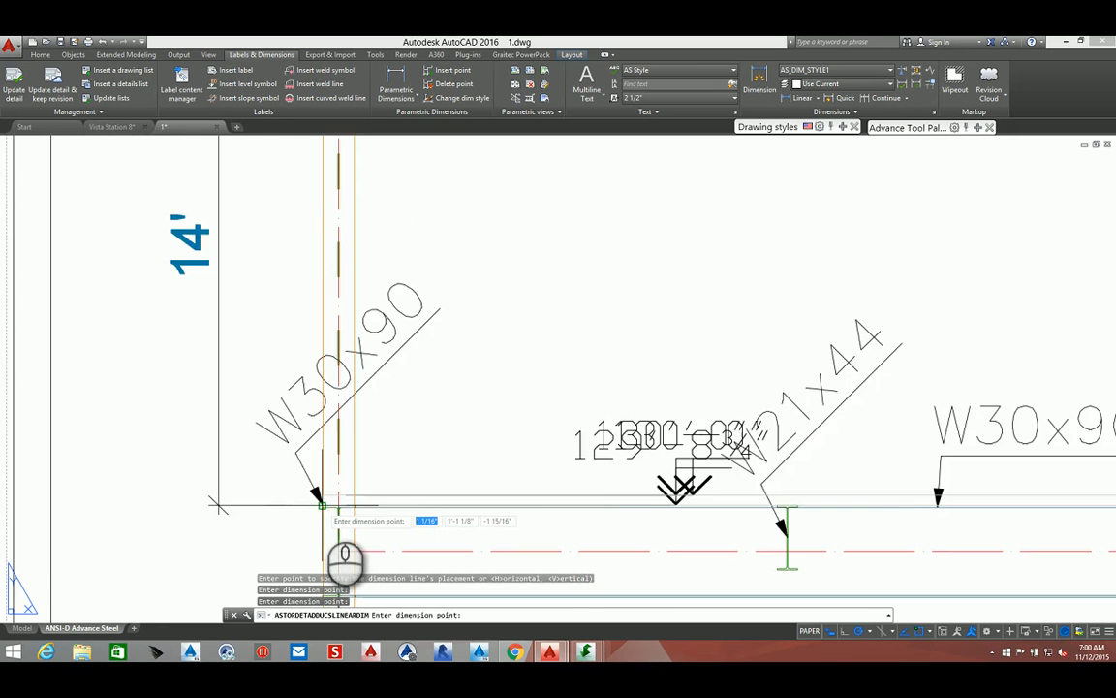
scroll(329, 543, down, 2)
scroll(344, 519, up, 10)
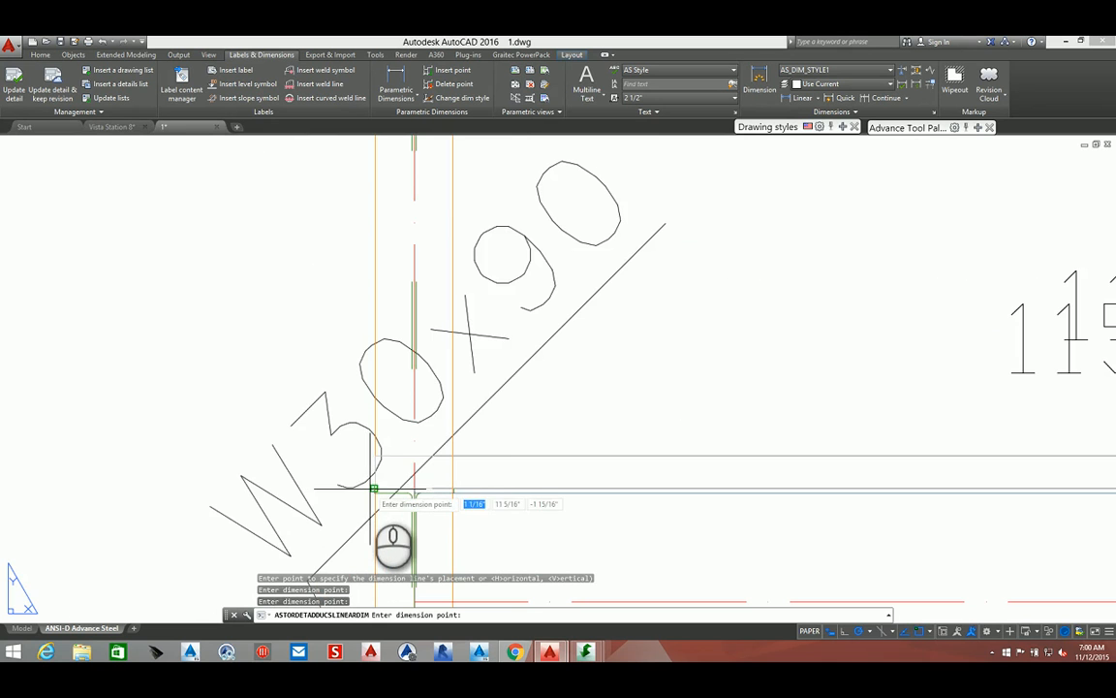
scroll(374, 489, up, 4)
scroll(378, 488, down, 8)
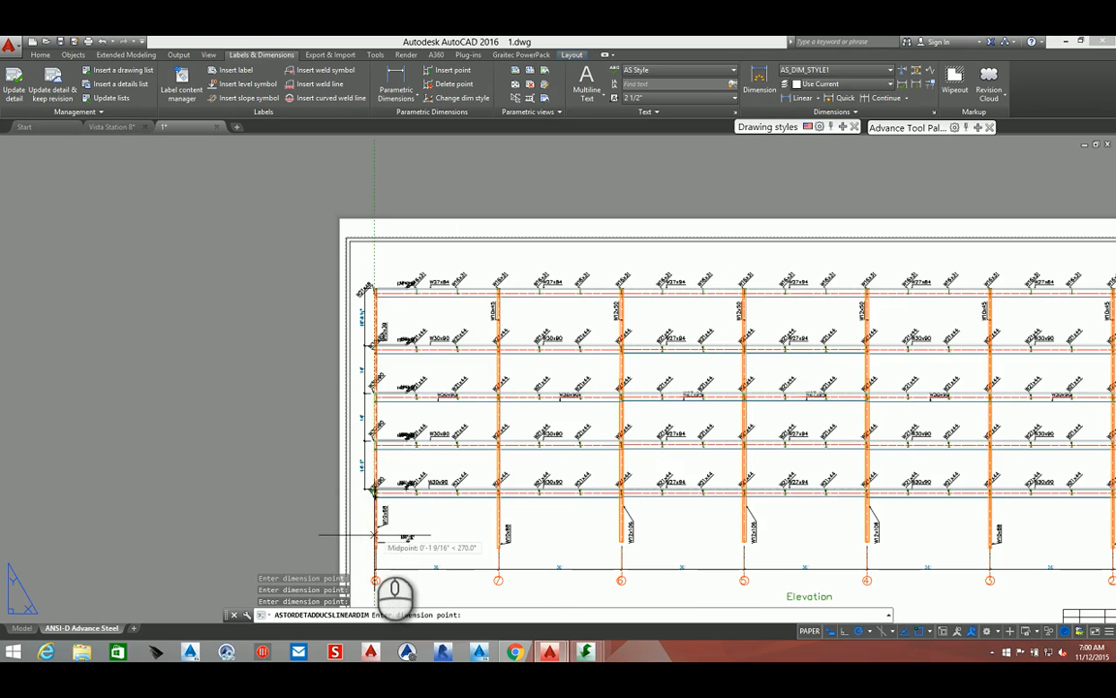
scroll(375, 534, up, 8)
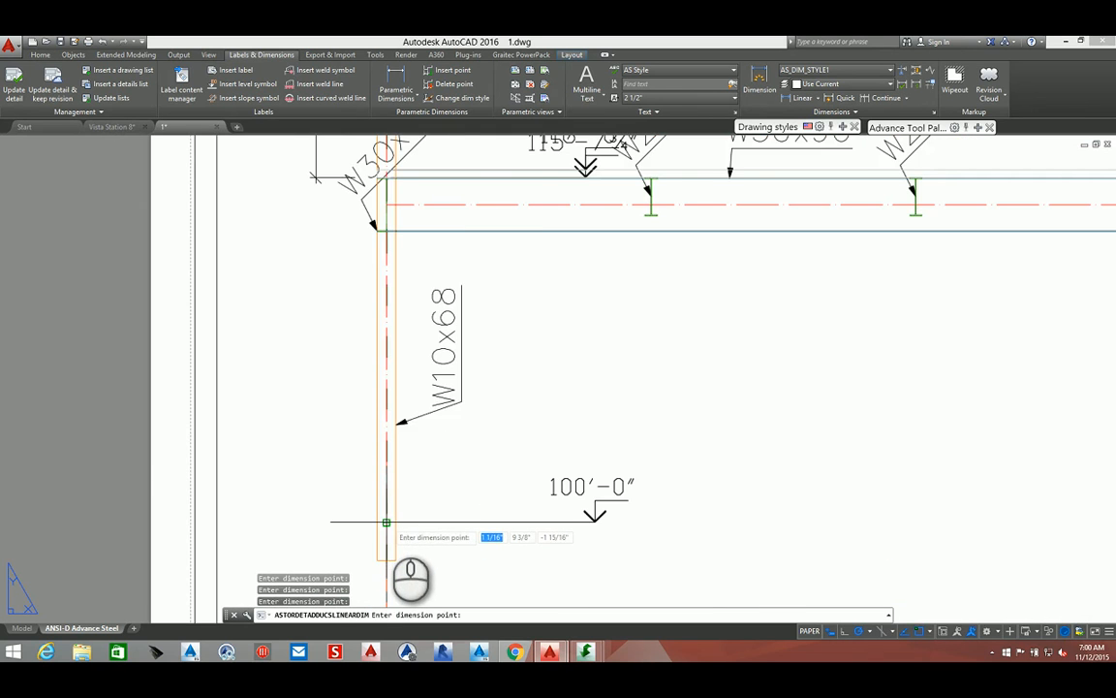
scroll(386, 524, up, 5)
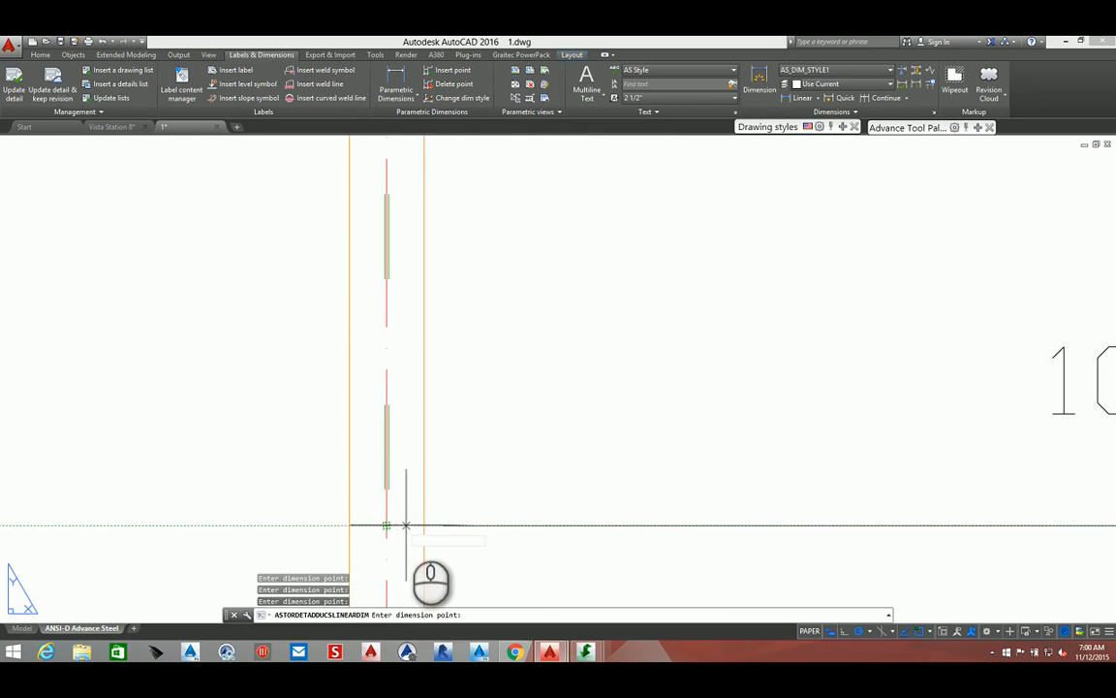
scroll(386, 523, down, 5)
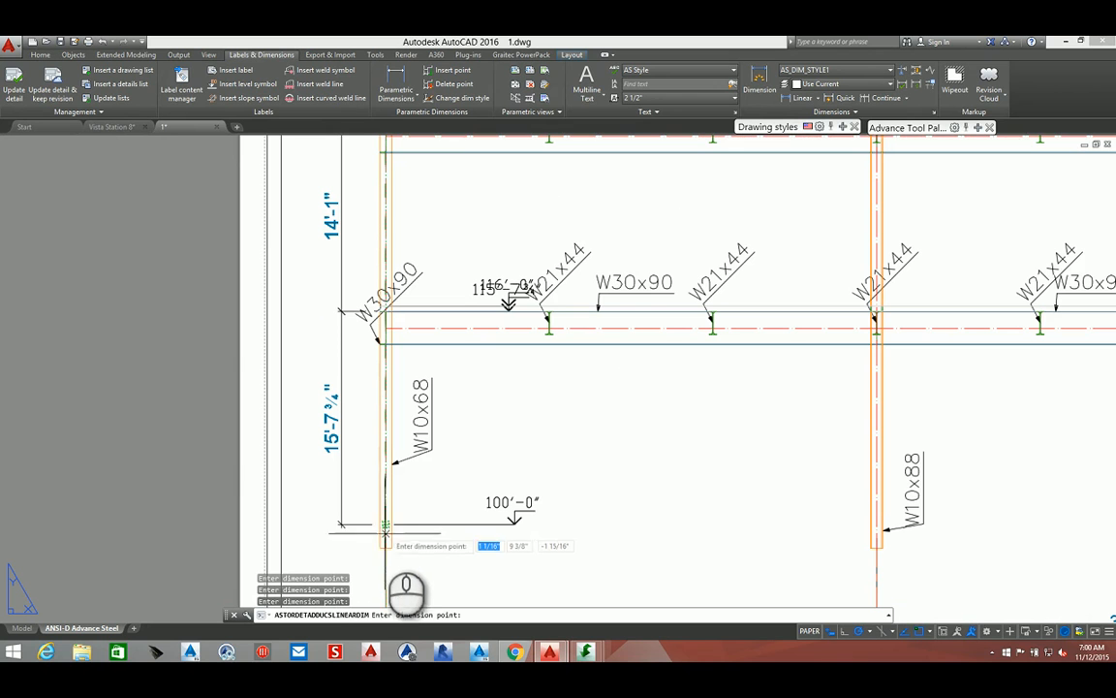
right_click(379, 547)
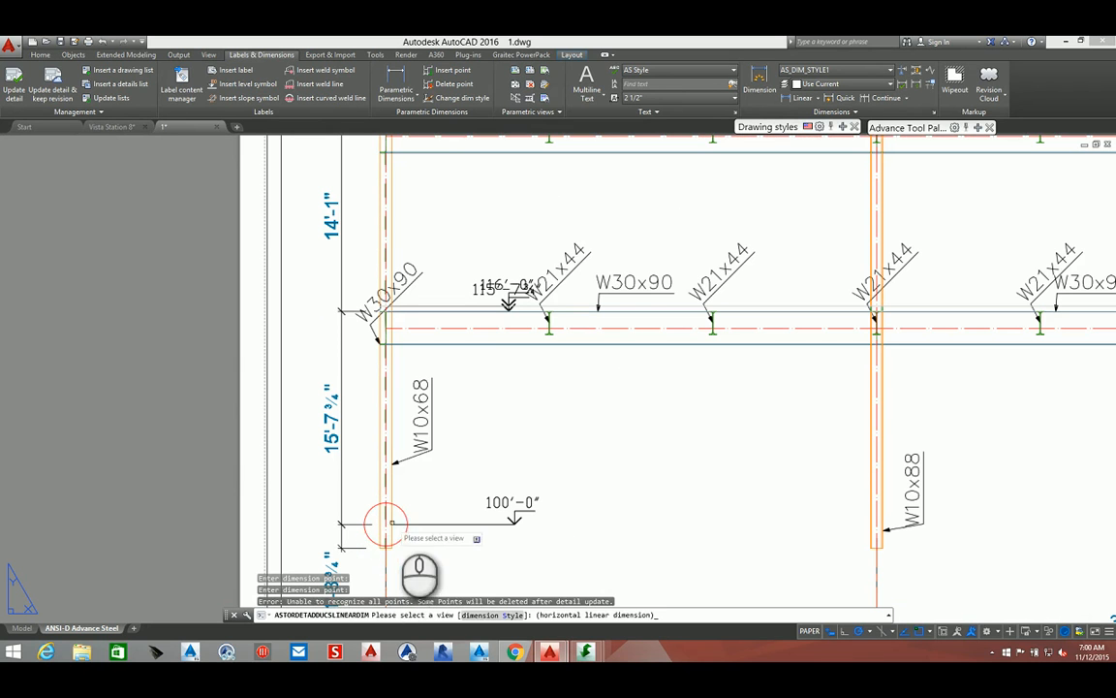
Open the Advance Steel Dimensions properties of the dimension chain and close them without changes
right_click(410, 501)
click(424, 513)
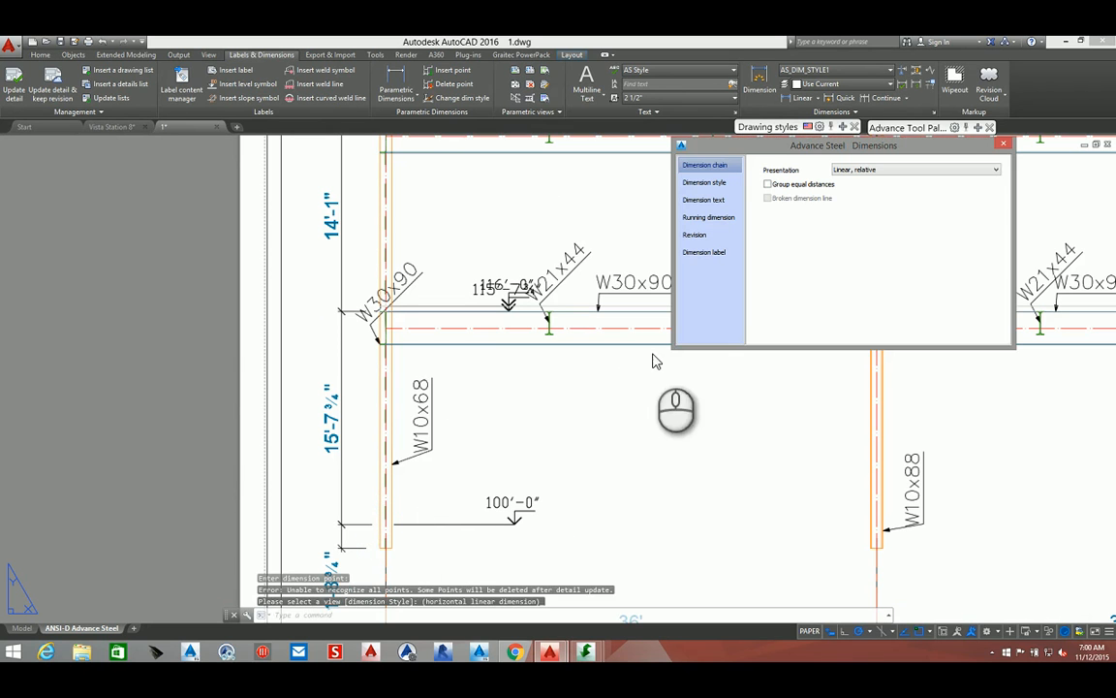
scroll(572, 381, down, 6)
scroll(563, 382, up, 6)
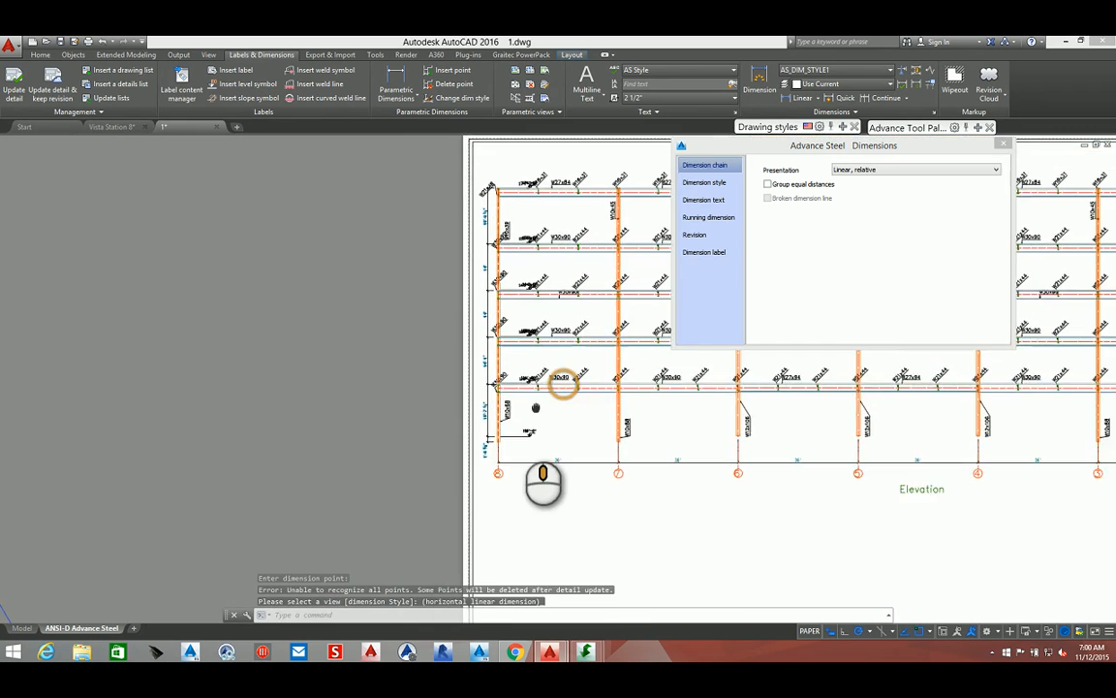
scroll(504, 412, up, 2)
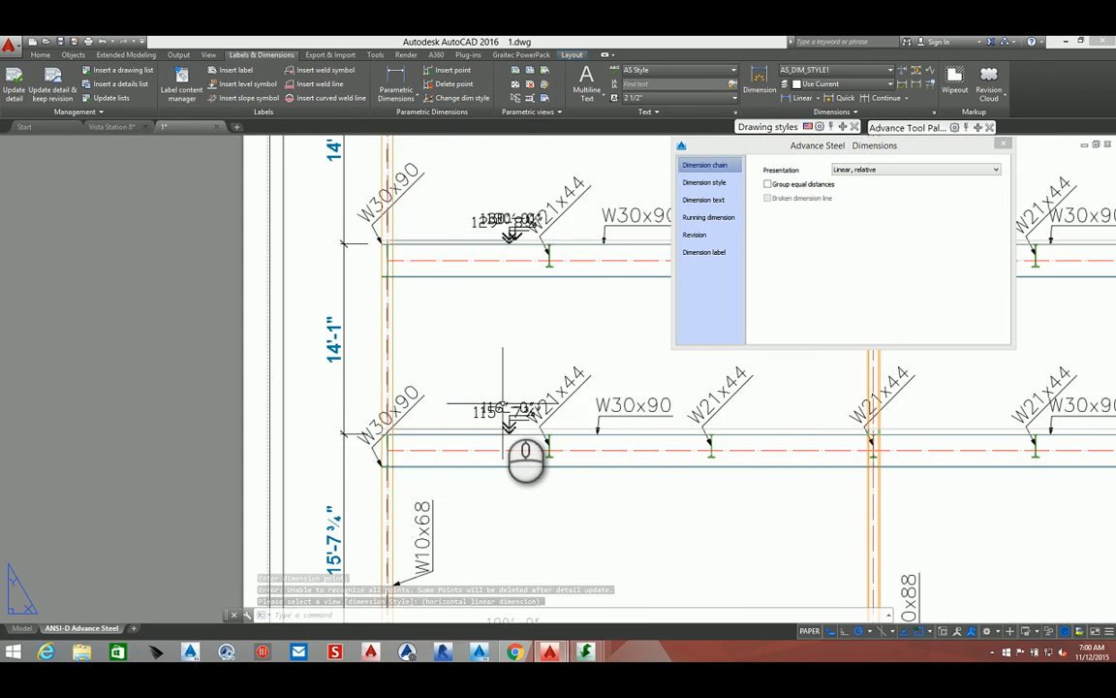
scroll(504, 412, up, 2)
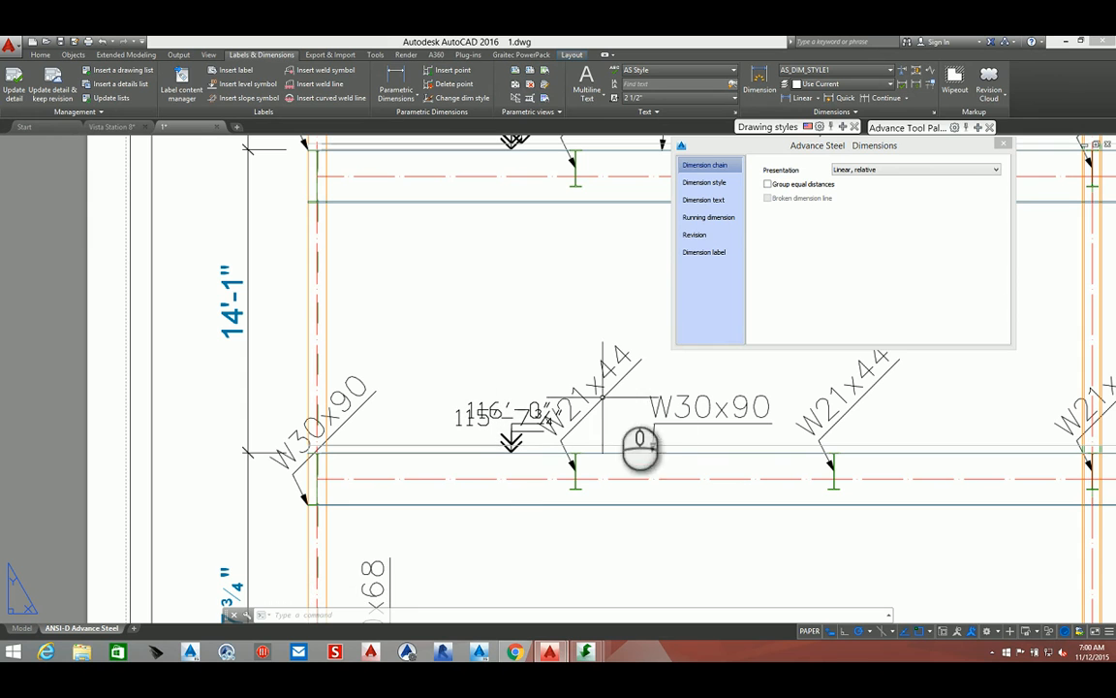
click(1003, 144)
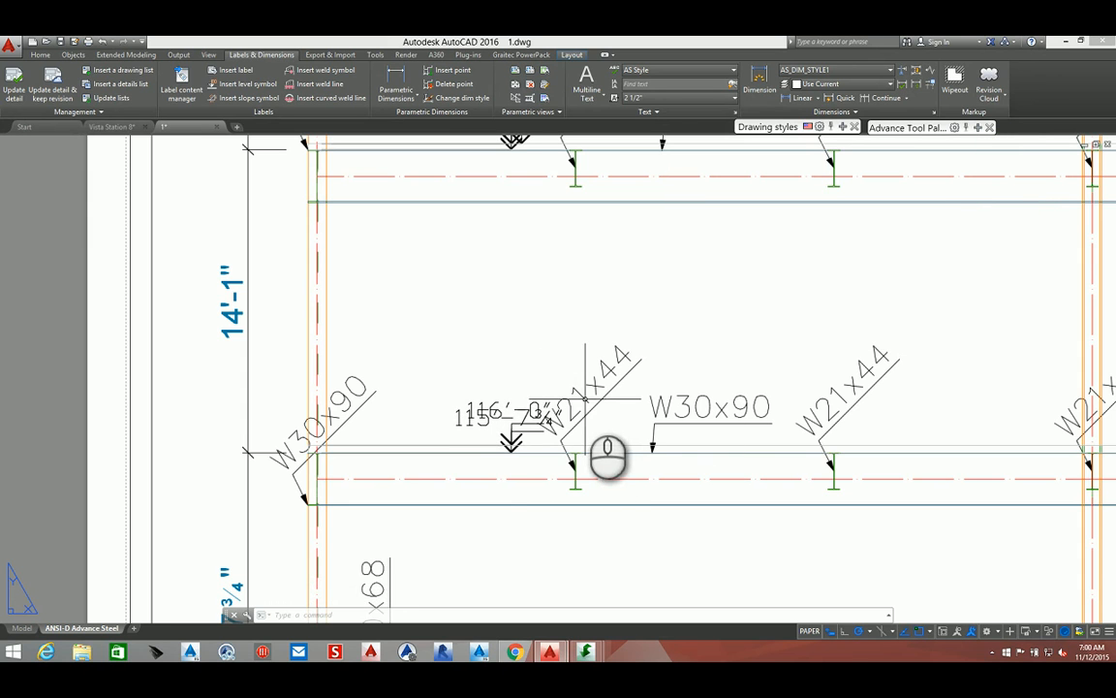
Select the beam section labels in the leftmost bays across the upper floors of the elevation and delete them
right_click(584, 399)
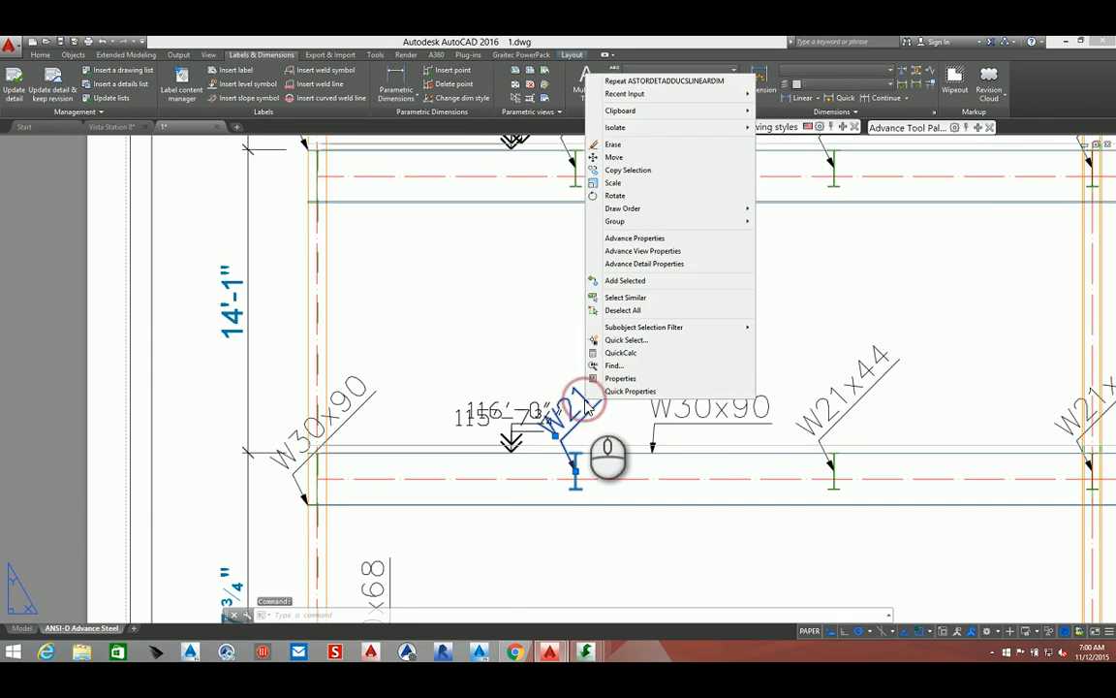
click(545, 360)
click(533, 362)
click(851, 395)
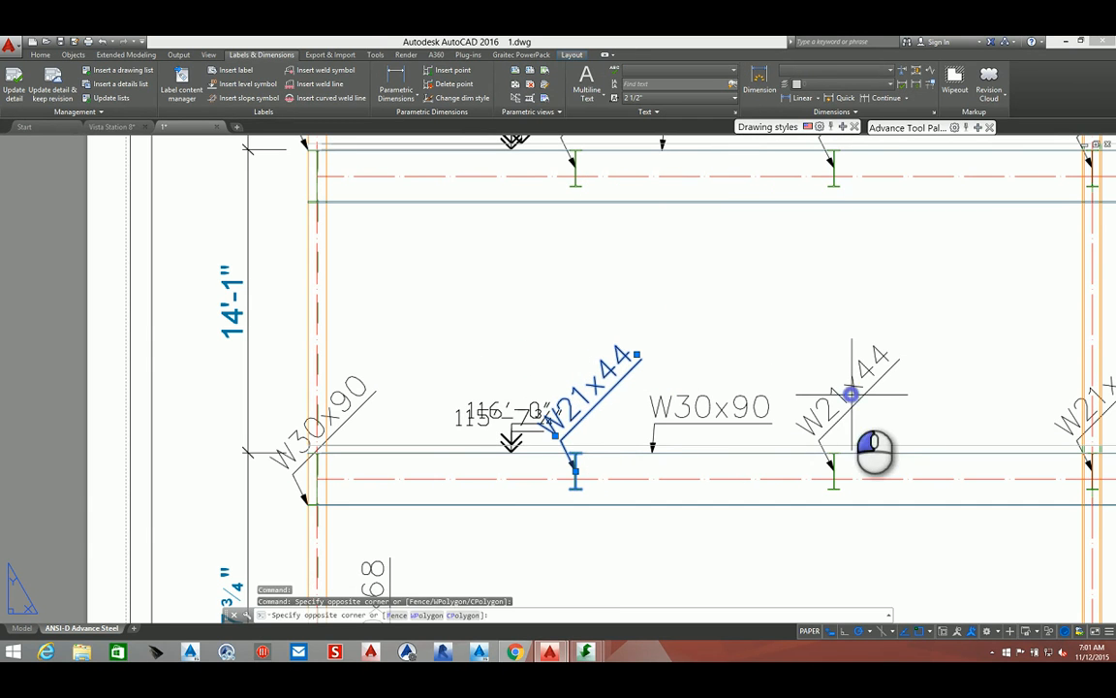
click(824, 392)
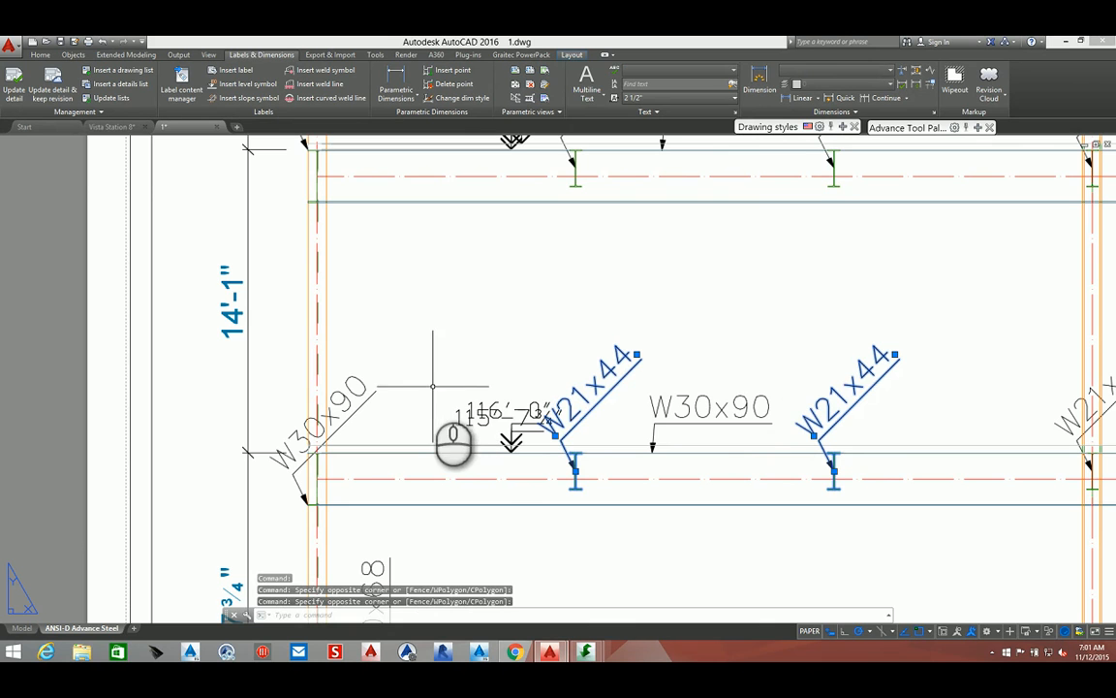
click(368, 397)
scroll(368, 397, down, 4)
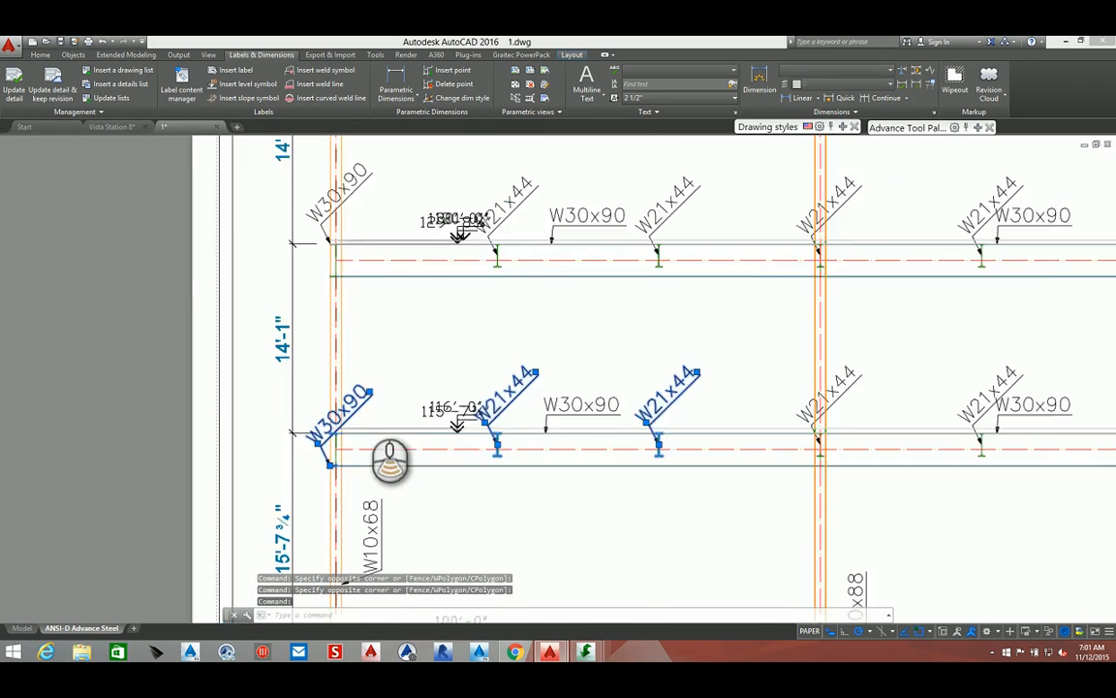
click(582, 294)
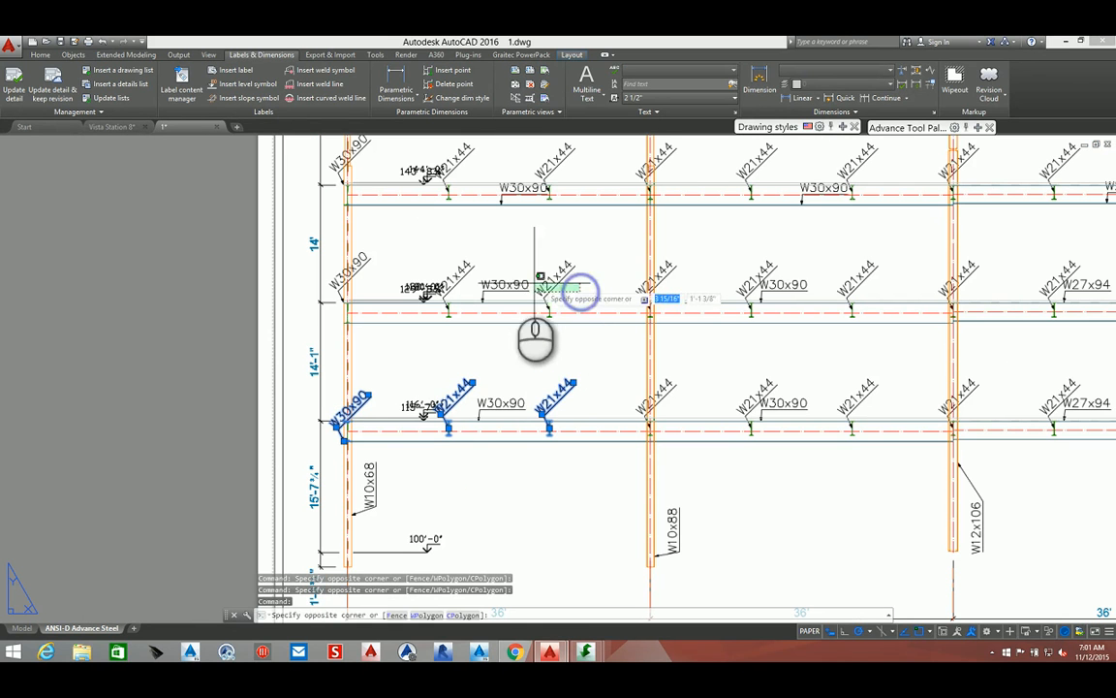
click(540, 260)
click(463, 262)
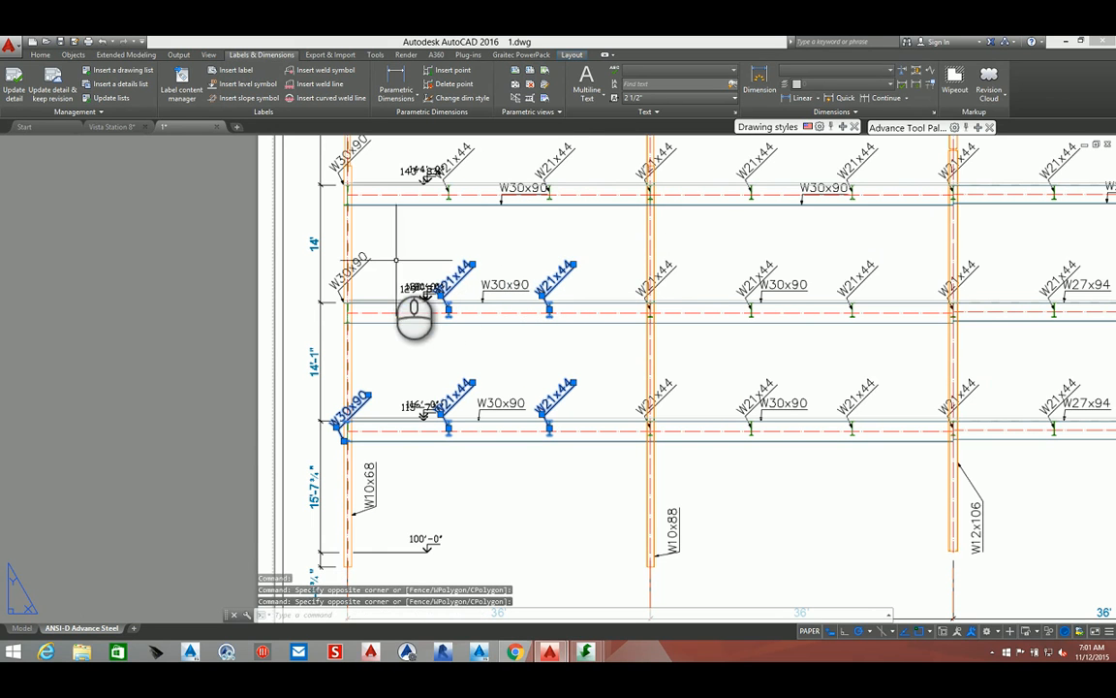
click(360, 256)
click(559, 157)
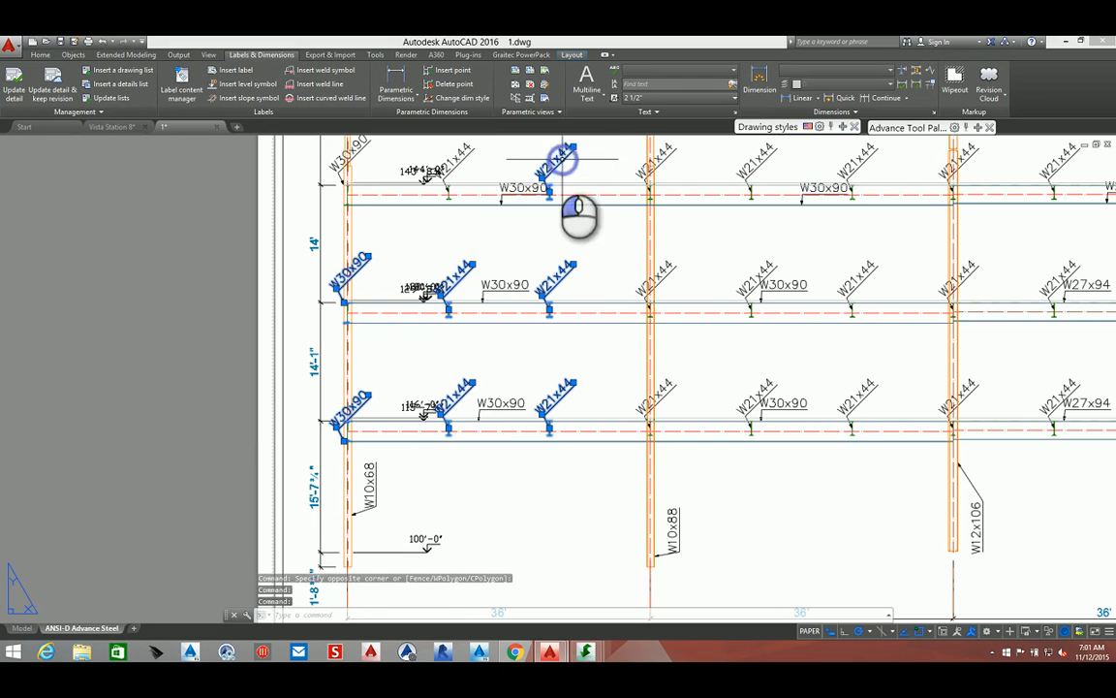
click(458, 158)
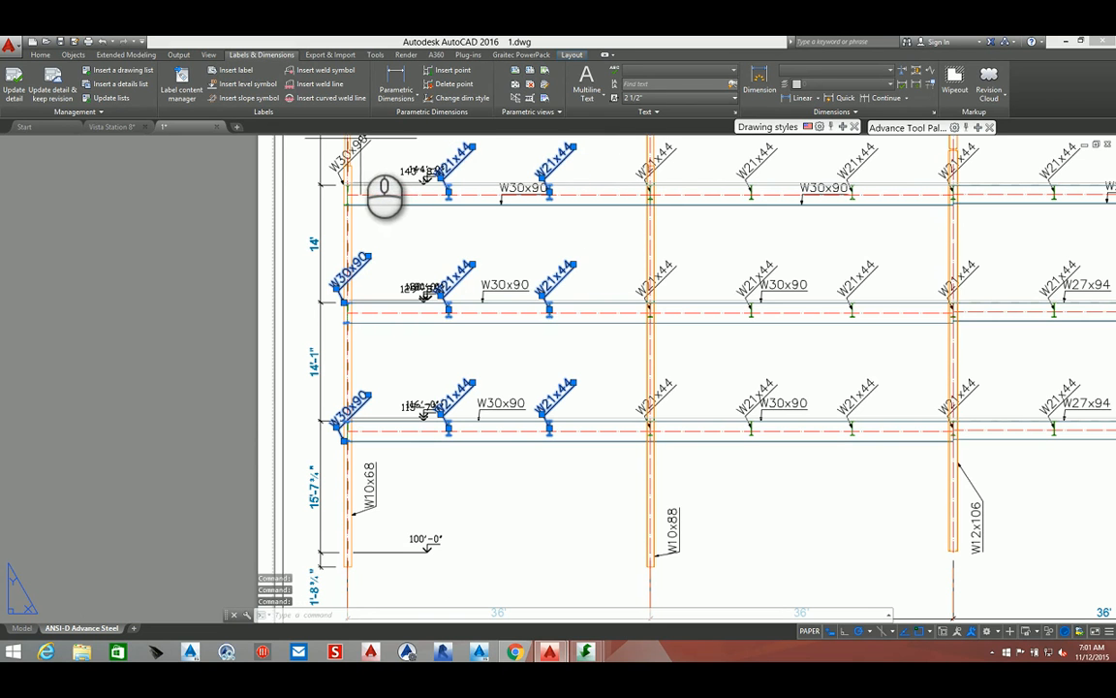
click(358, 145)
middle_drag(401, 171, 380, 340)
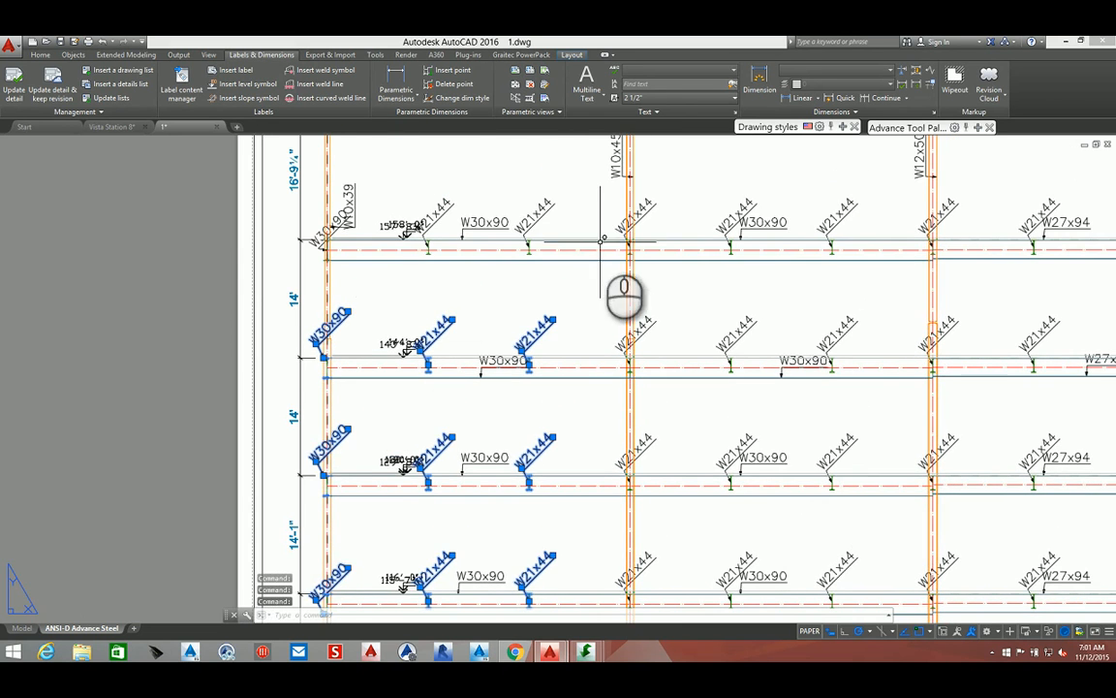
click(540, 211)
click(446, 212)
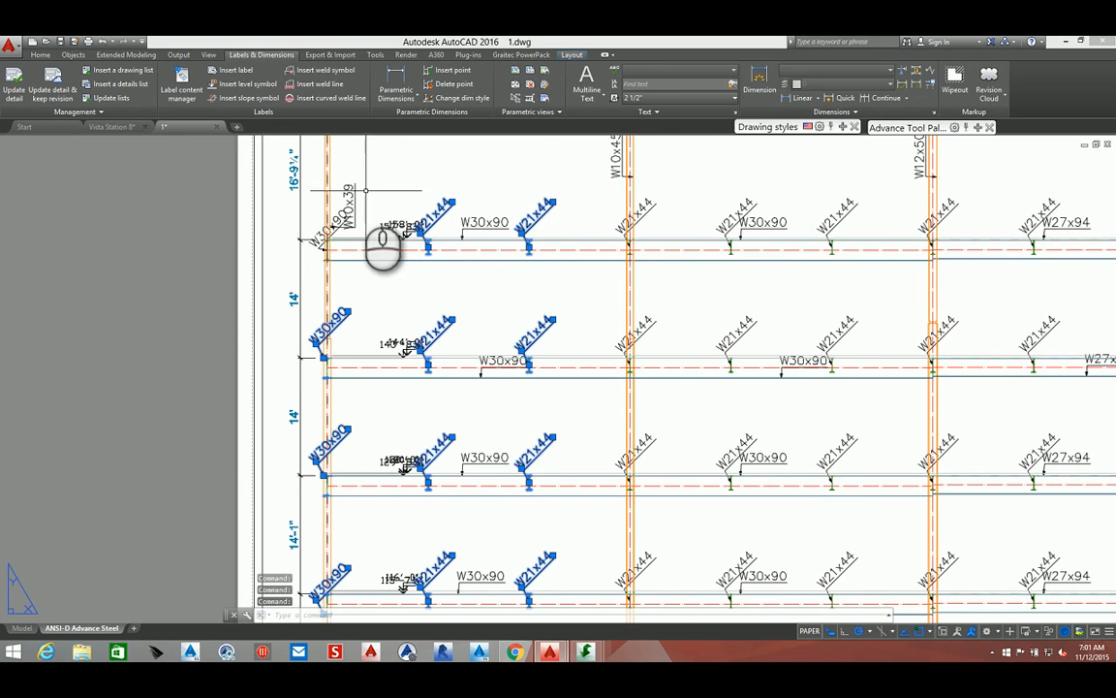
click(344, 215)
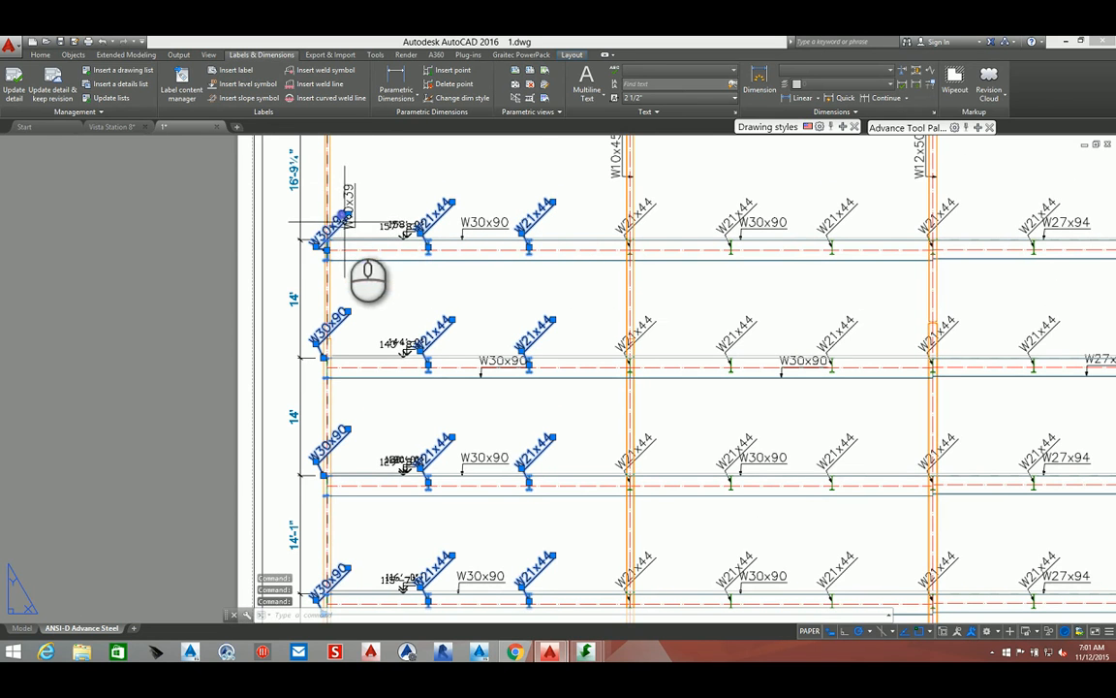
middle_drag(383, 194, 311, 415)
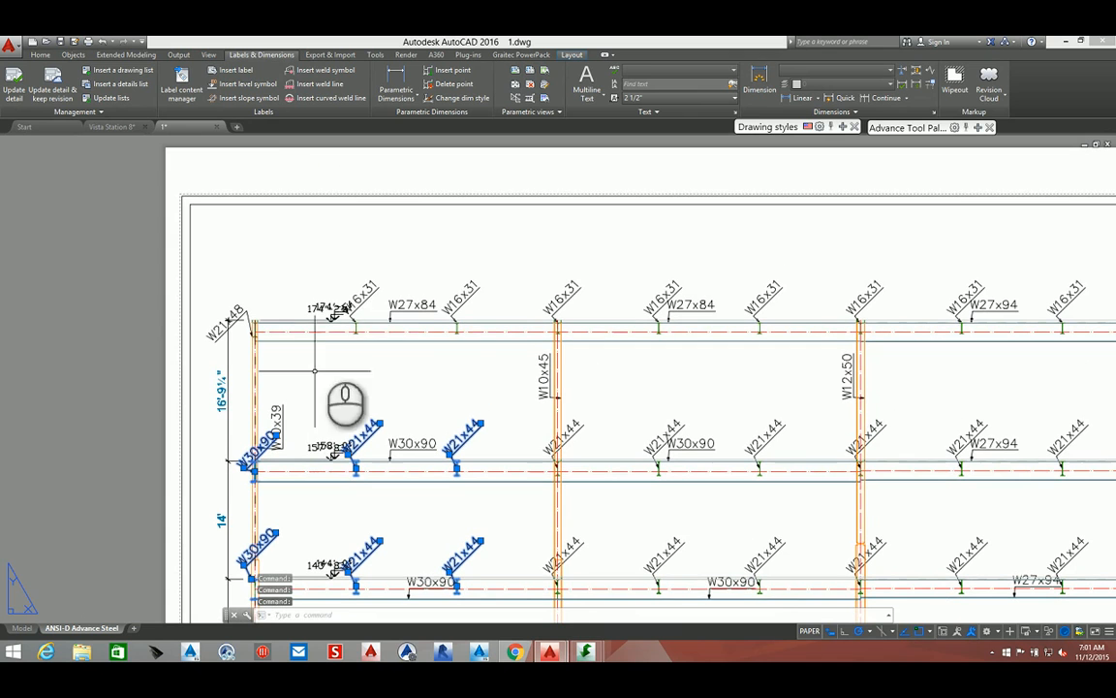
click(459, 294)
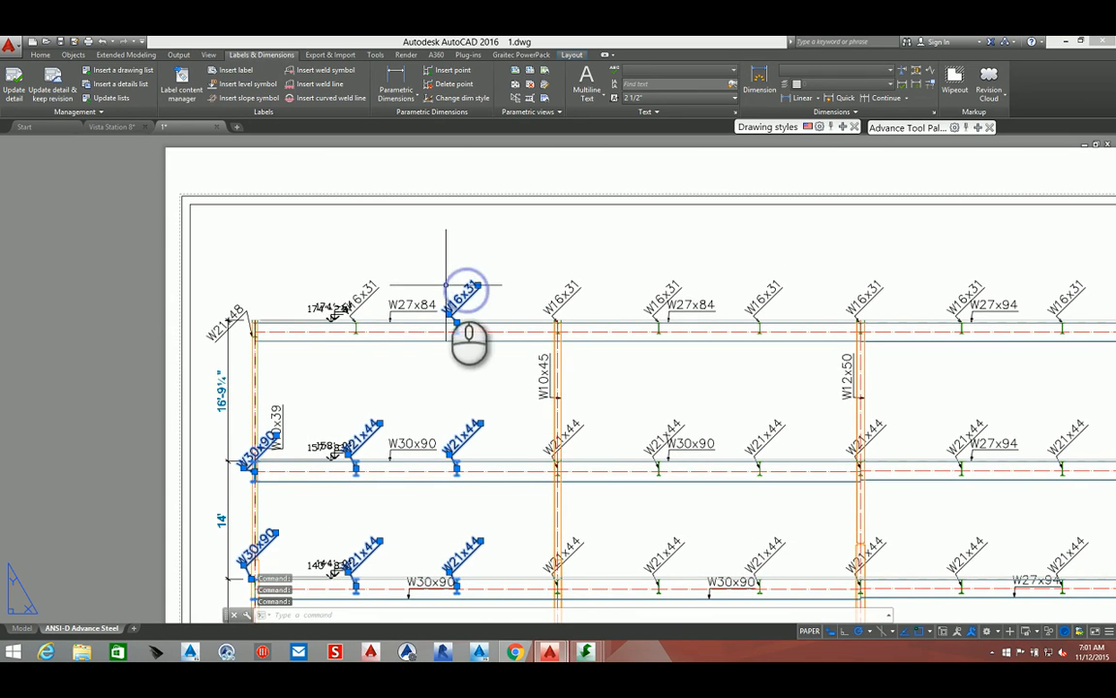
click(362, 295)
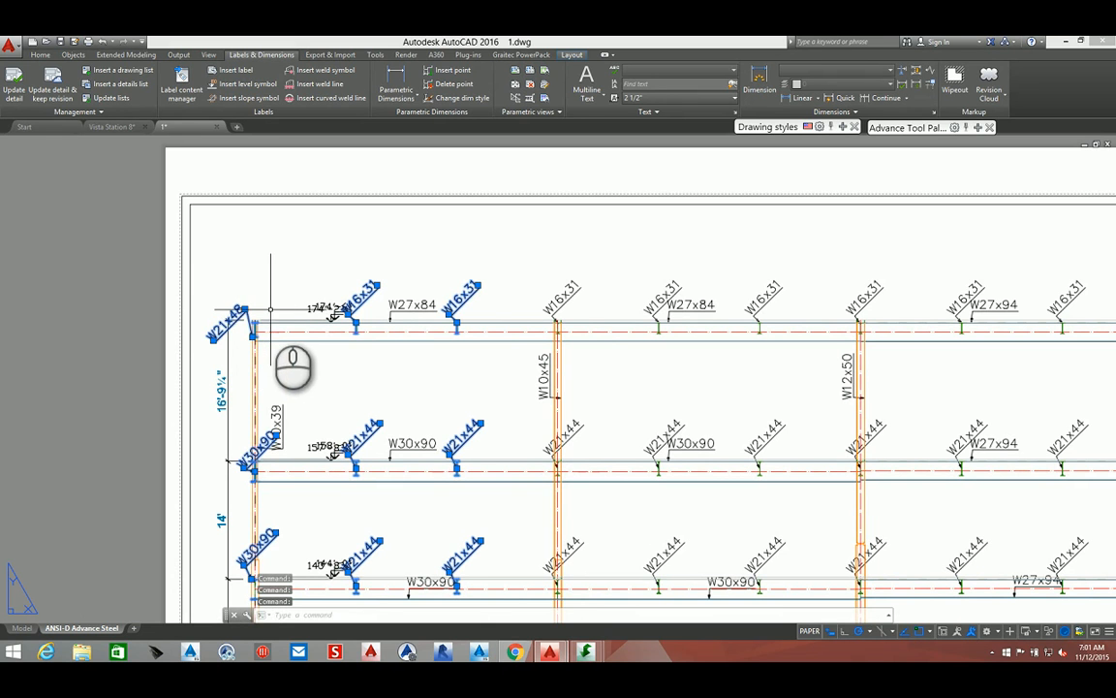
key(Delete)
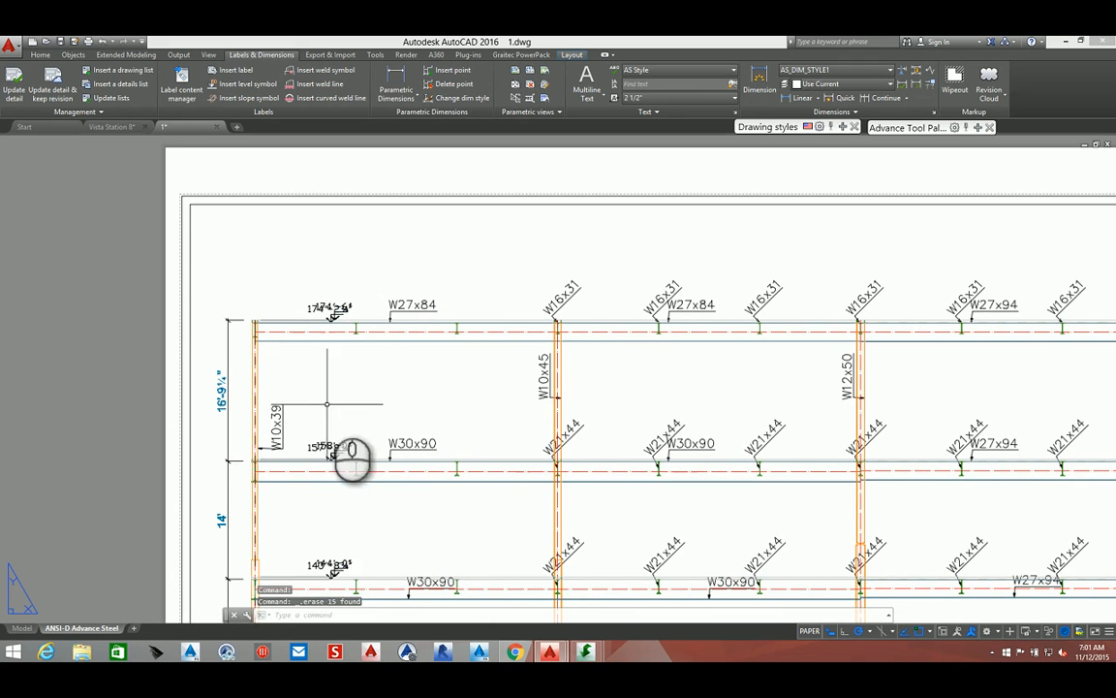
Move the 116'-0" level symbol toward the left column and delete the copy left at its original position
middle_drag(328, 403, 374, 171)
middle_drag(389, 387, 389, 302)
scroll(369, 504, up, 5)
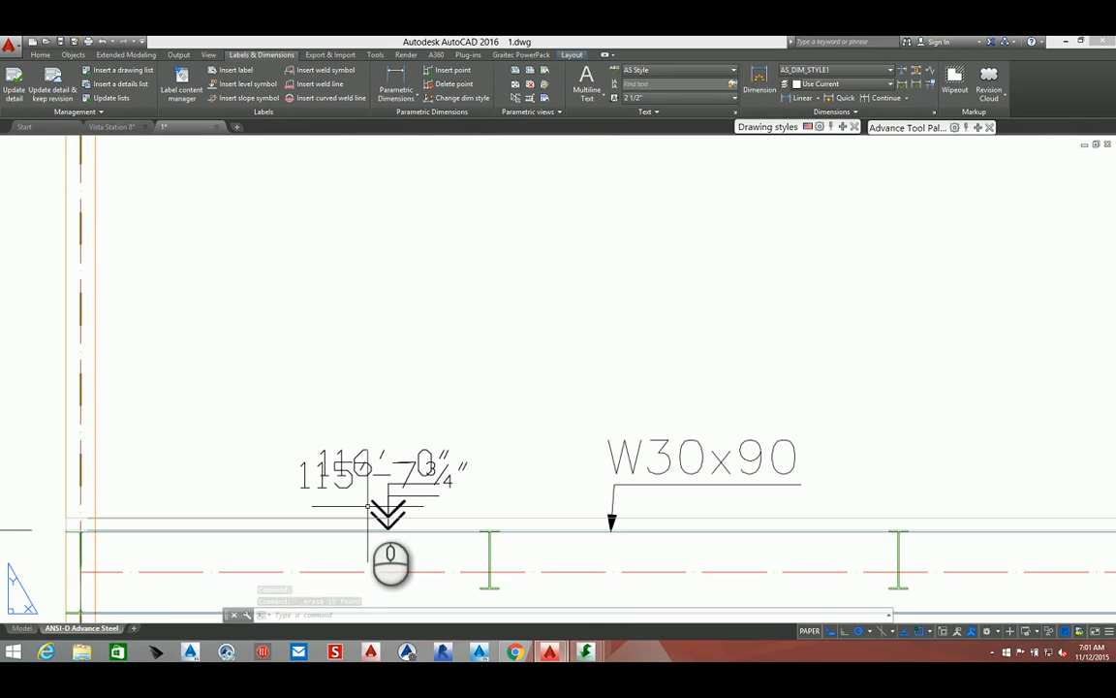
click(362, 452)
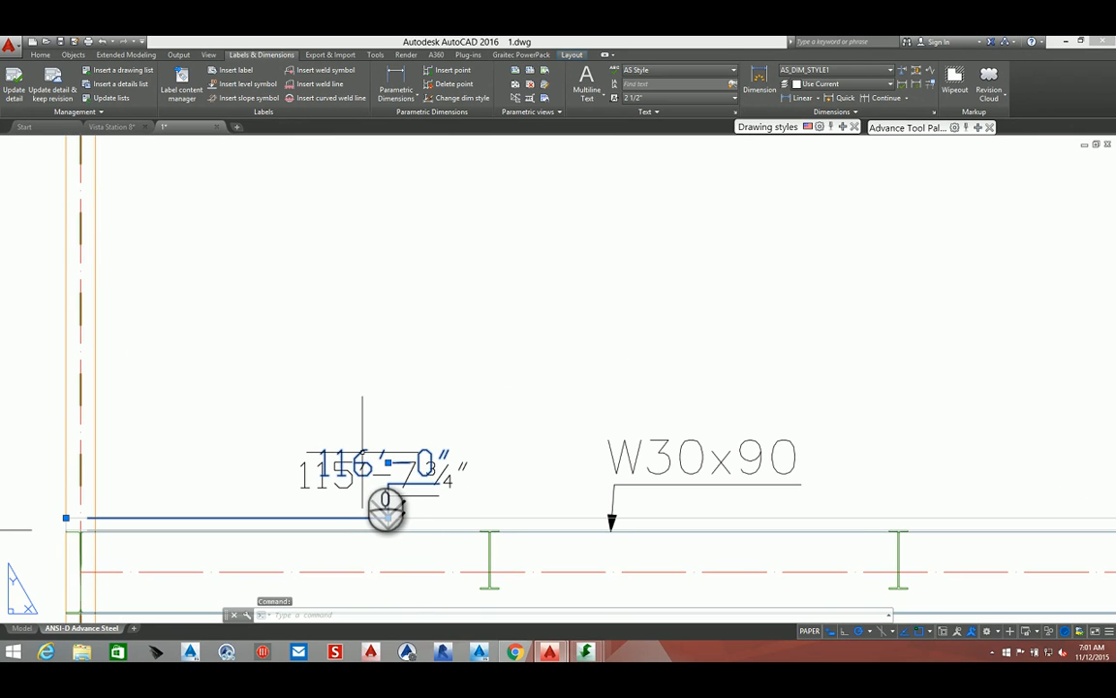
click(386, 514)
click(236, 506)
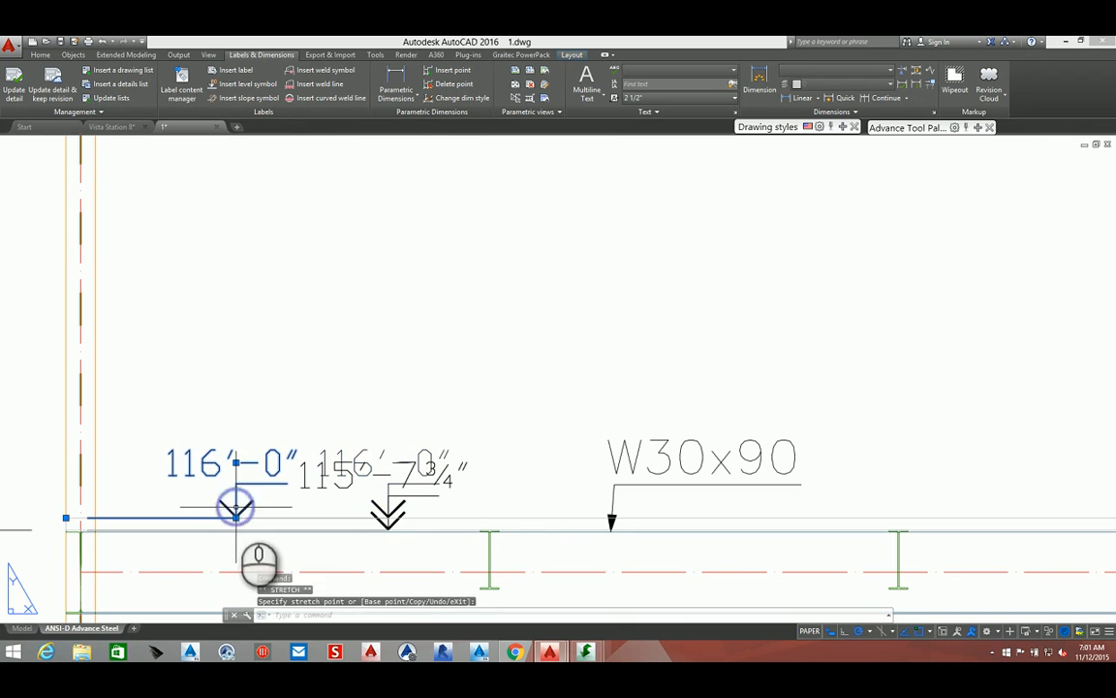
click(360, 455)
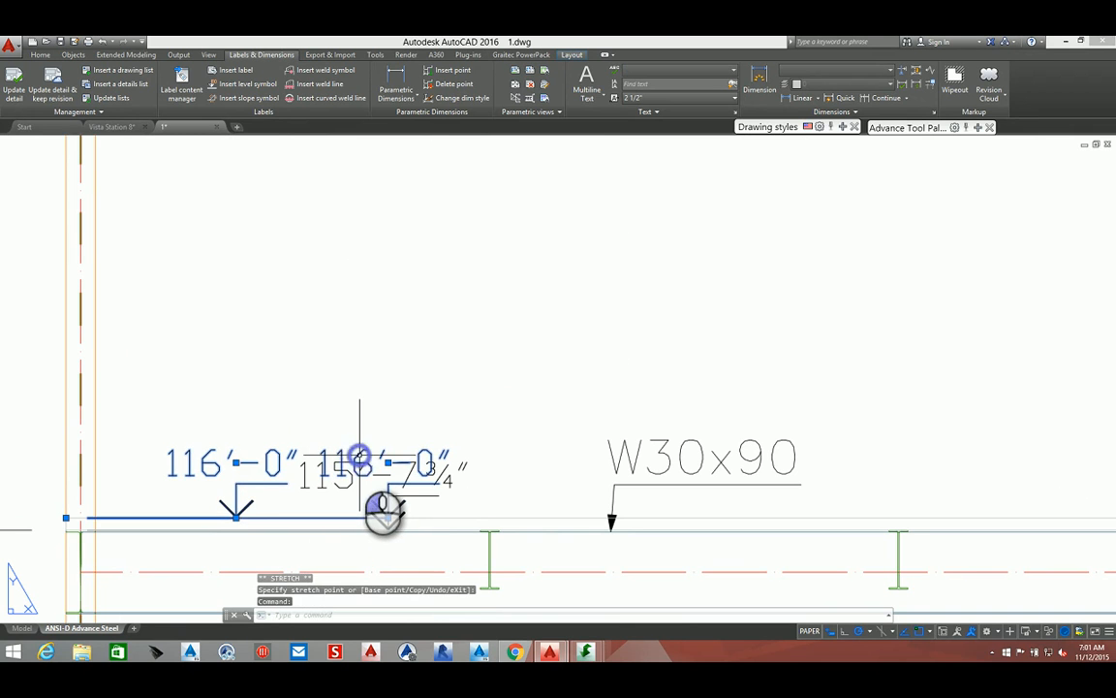
key(Escape)
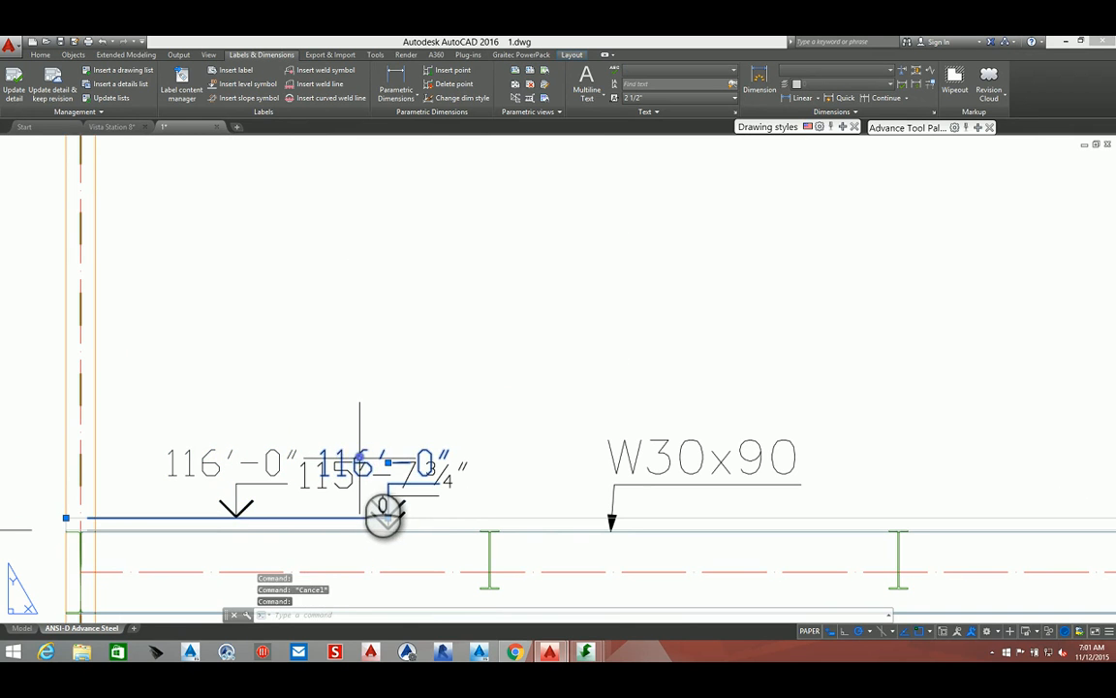
key(Delete)
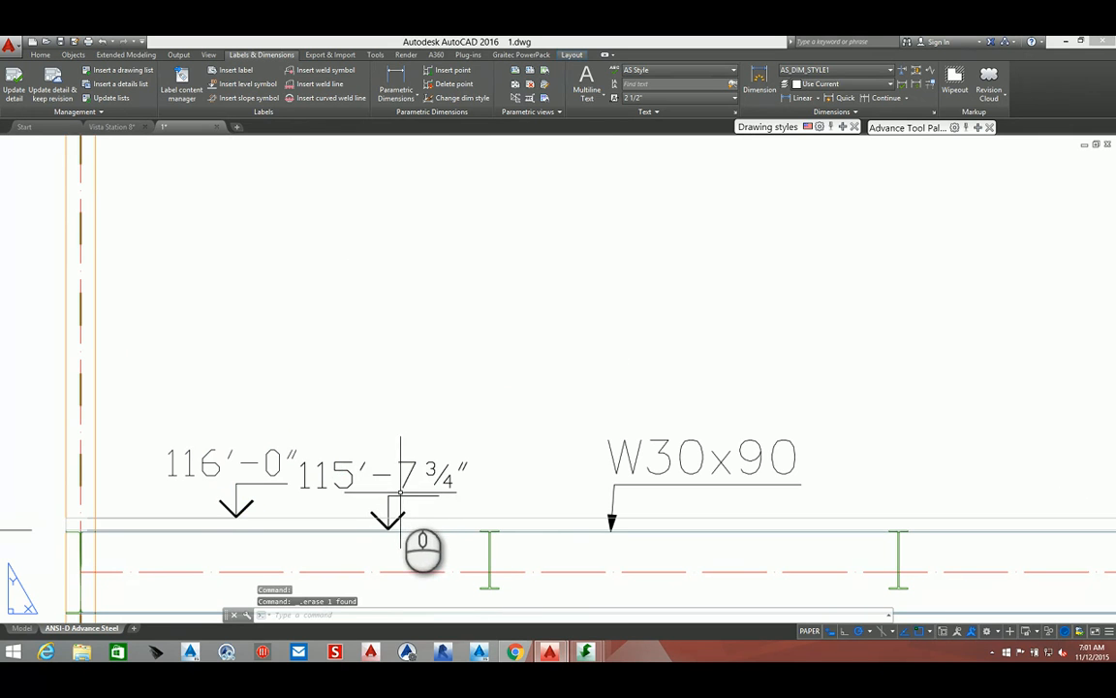
click(398, 493)
click(385, 520)
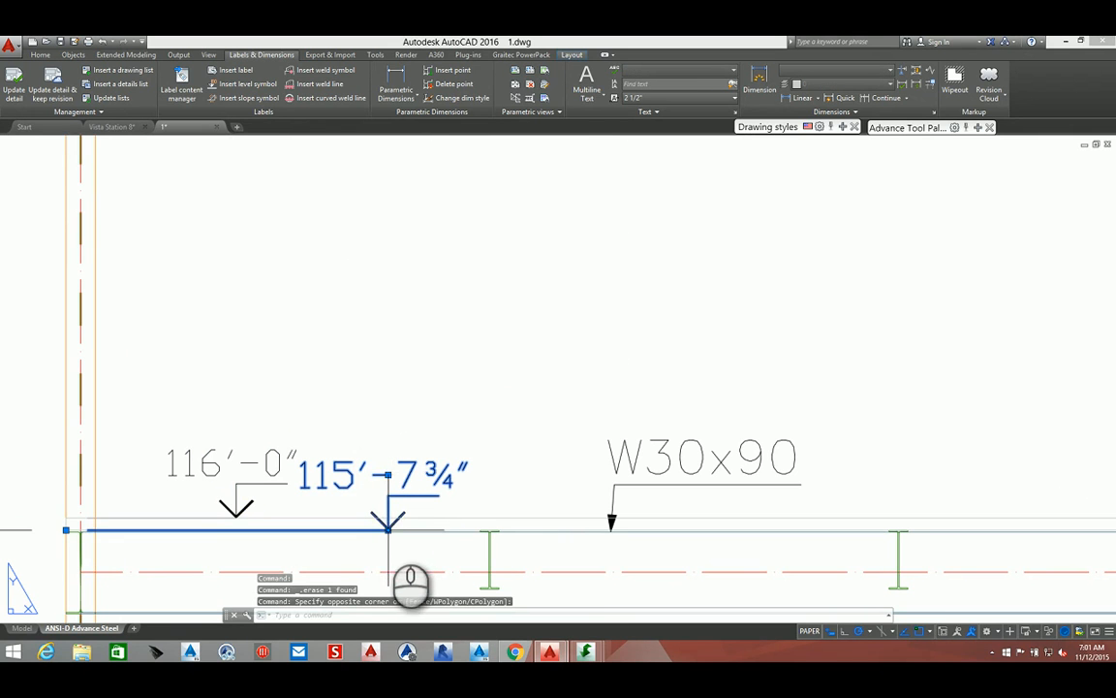
click(388, 528)
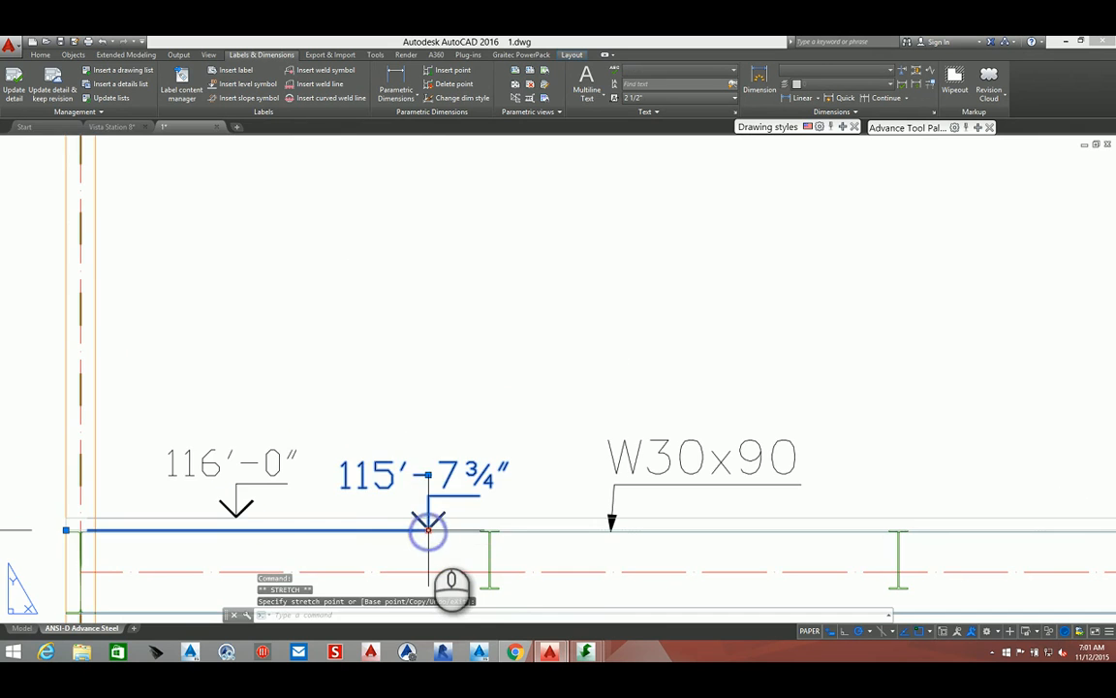
scroll(428, 528, down, 4)
key(Escape)
Delete one of the overlapping level symbols at the next floor up
scroll(428, 528, down, 2)
scroll(426, 484, up, 5)
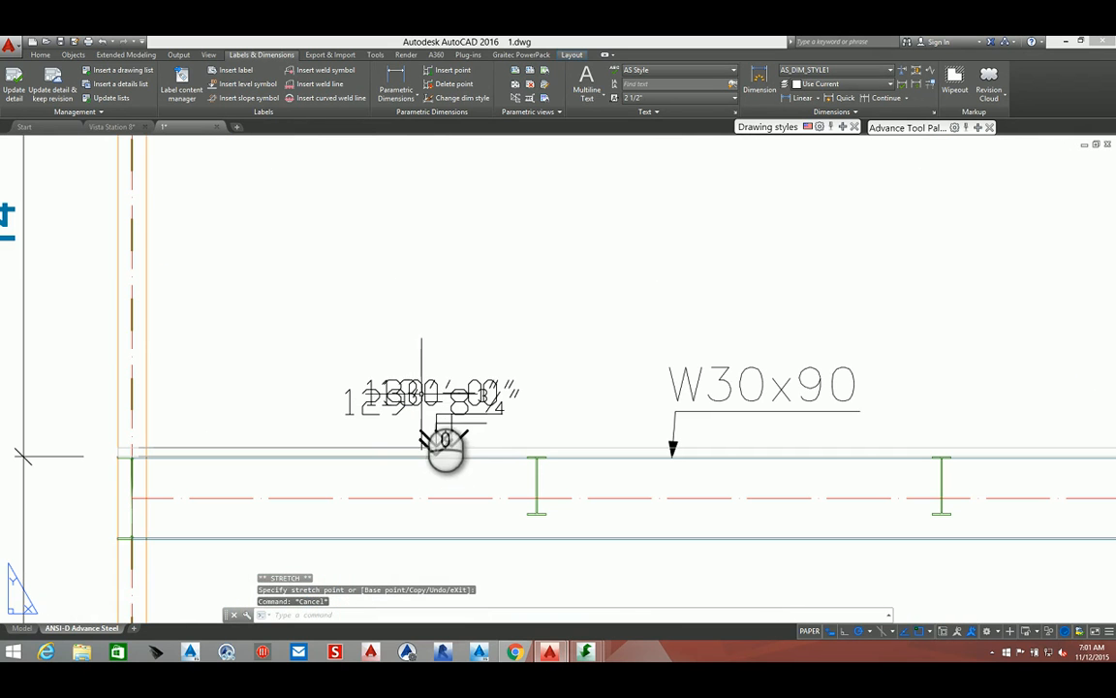
click(391, 379)
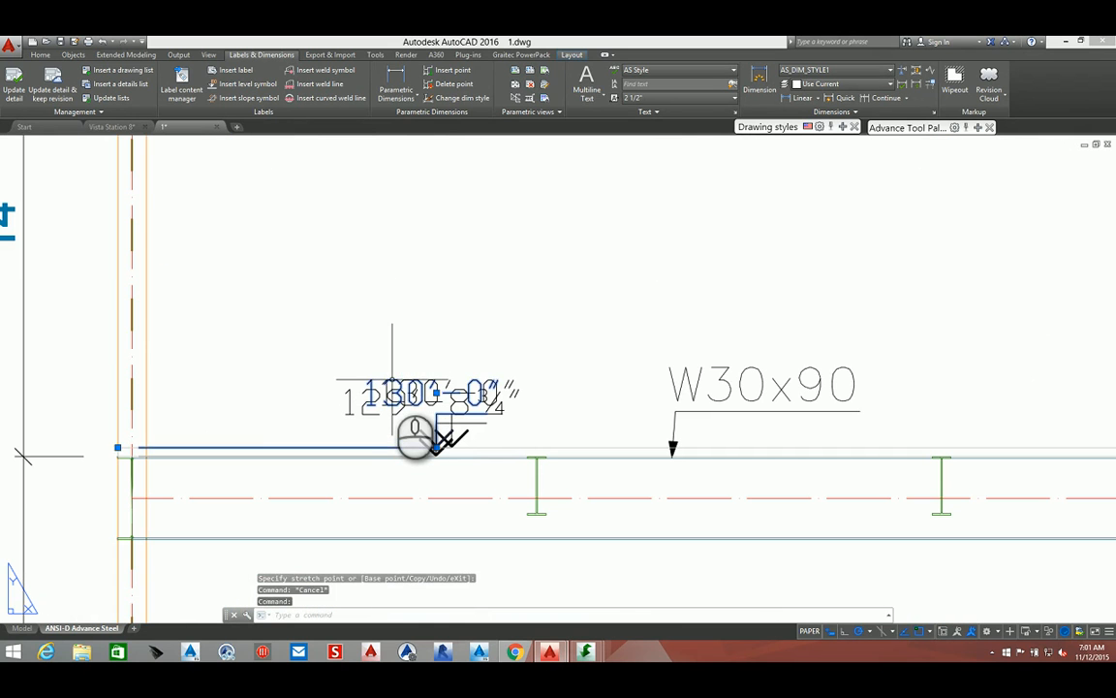
key(Delete)
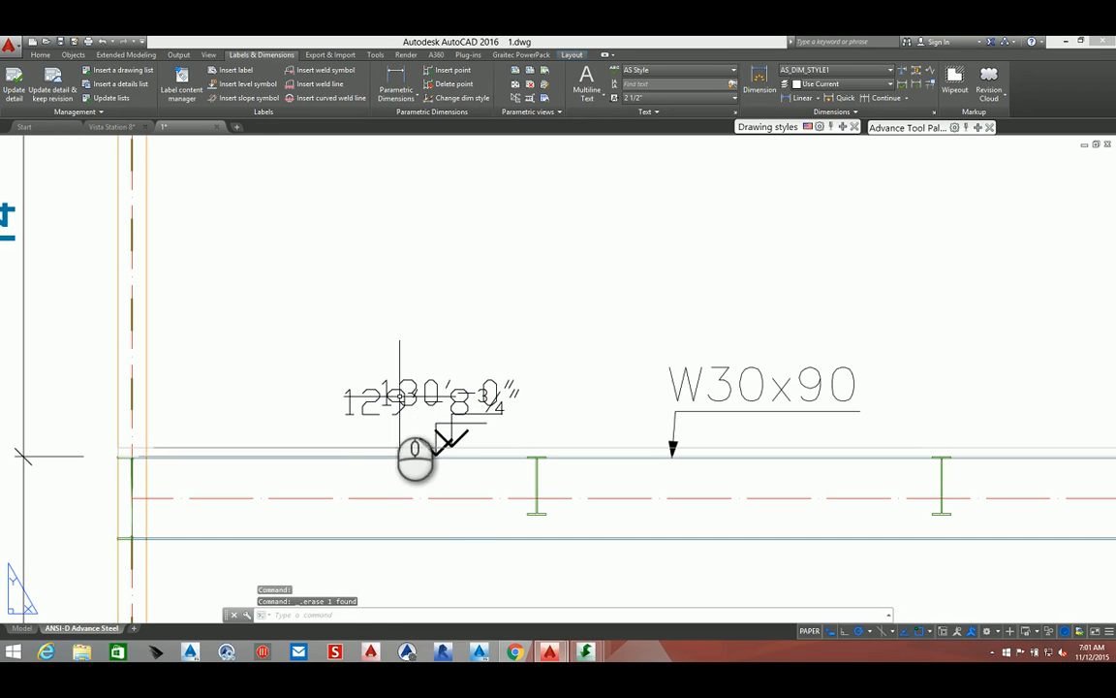
Move the 129'-8 3/4" level symbol toward the left column and delete the leftover copy beside the 130'-0" symbol
click(388, 454)
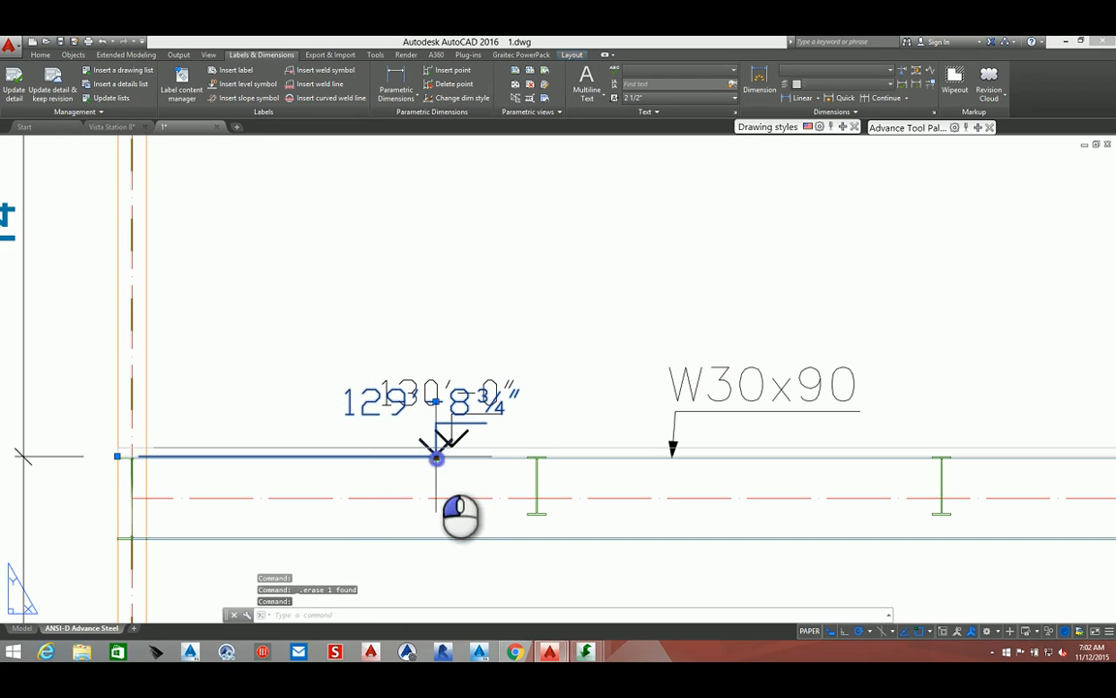
click(436, 457)
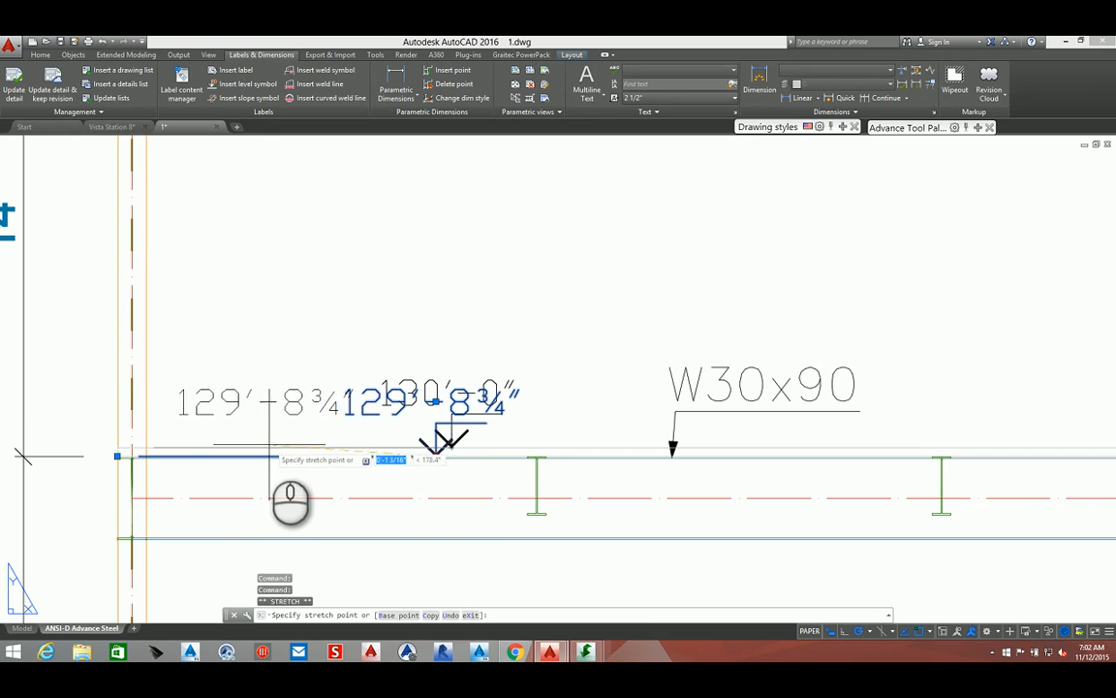
click(115, 453)
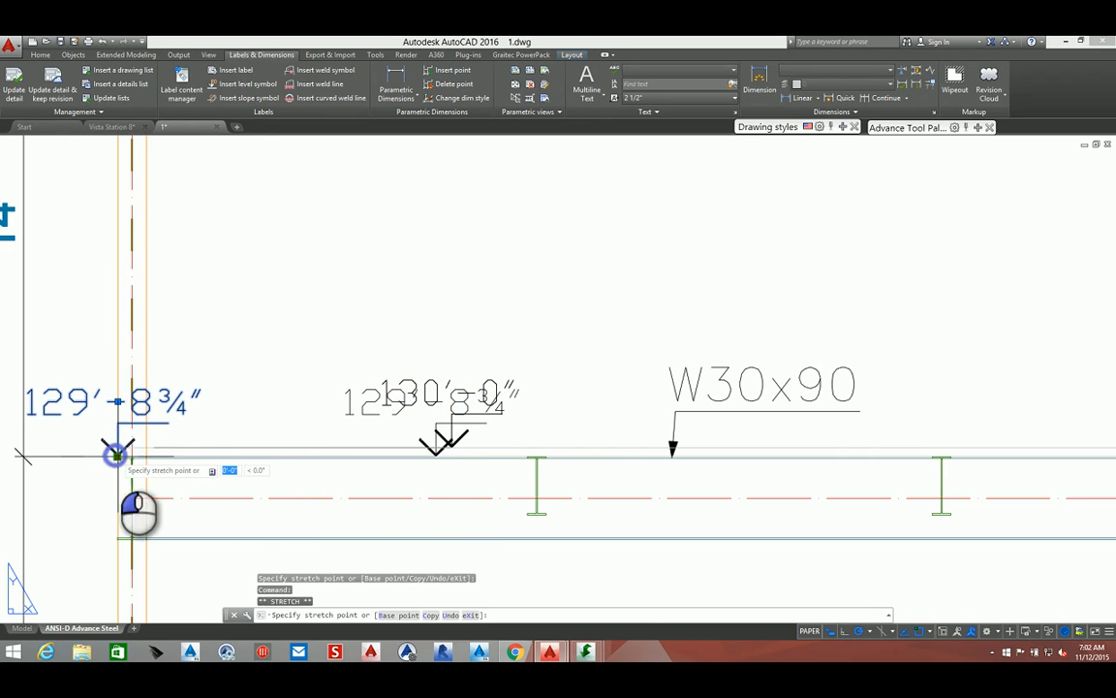
click(249, 456)
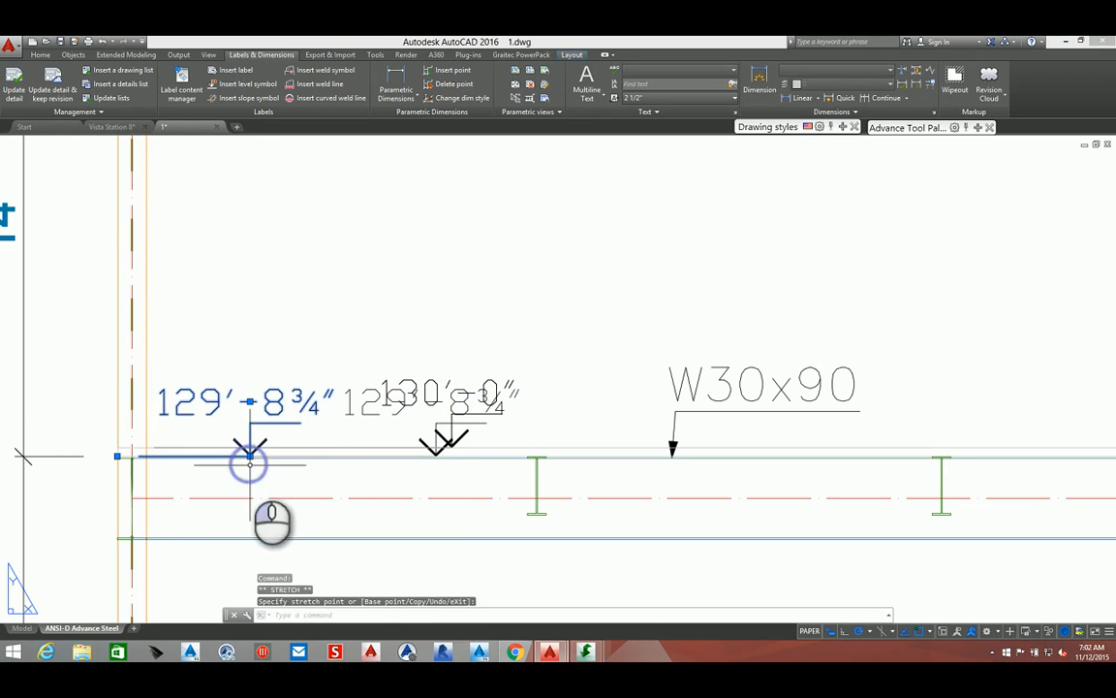
key(Escape)
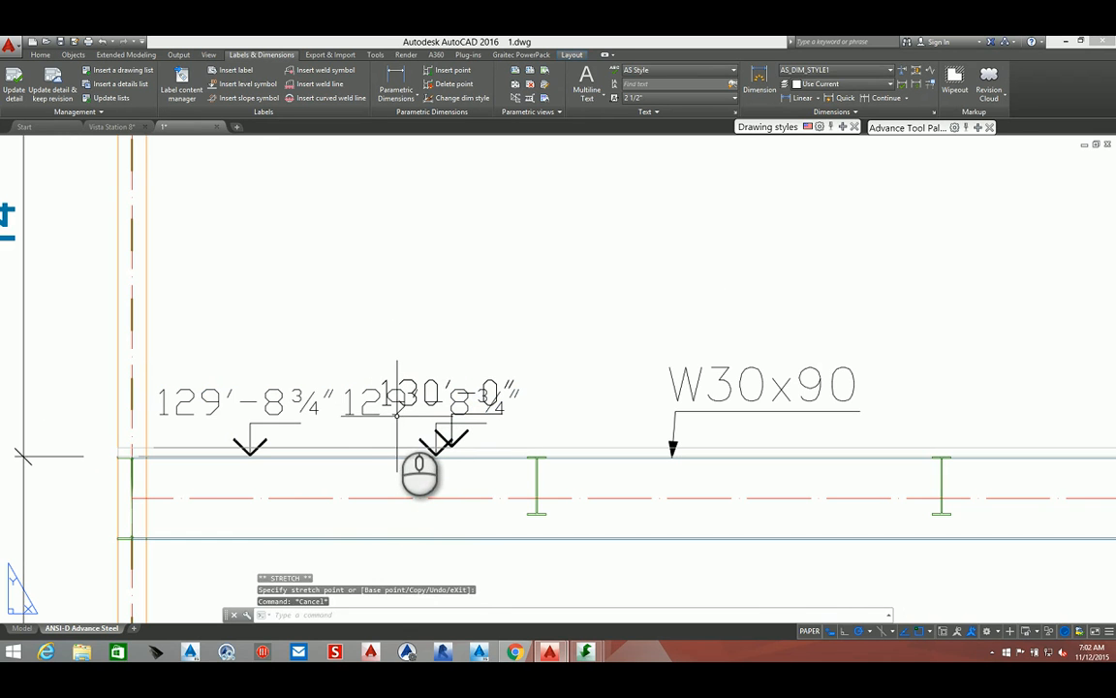
click(395, 415)
key(Delete)
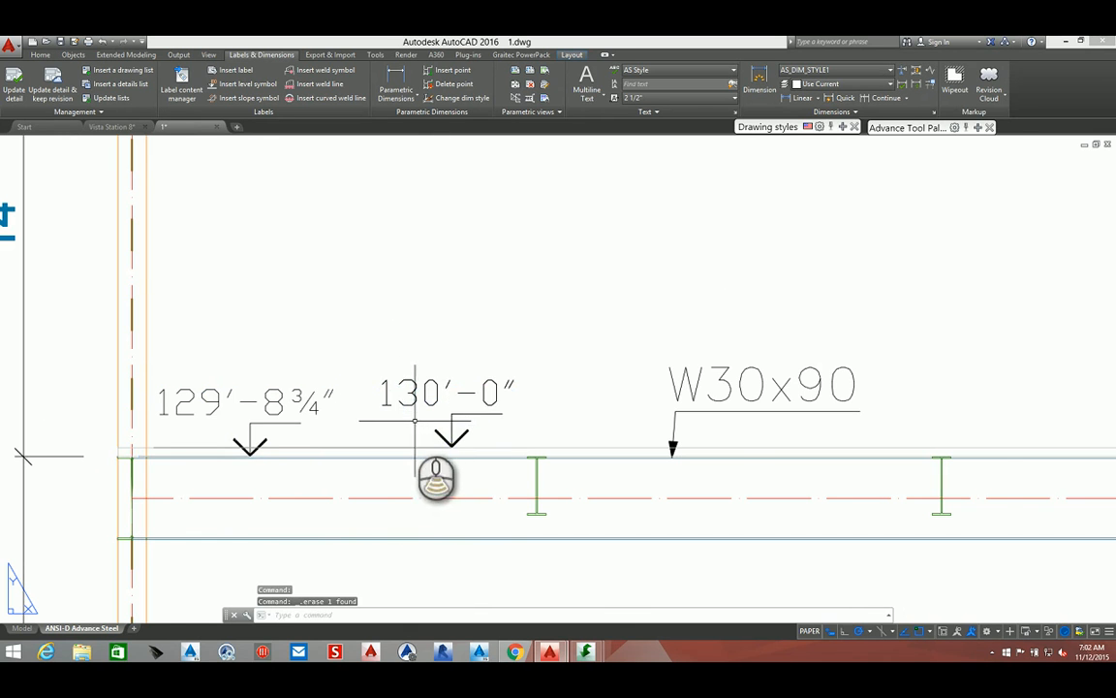
Delete the overlapping 143'-8 3/4" level symbols at the floor above, keeping the 144'-0" symbol
scroll(395, 416, down, 3)
scroll(402, 233, up, 3)
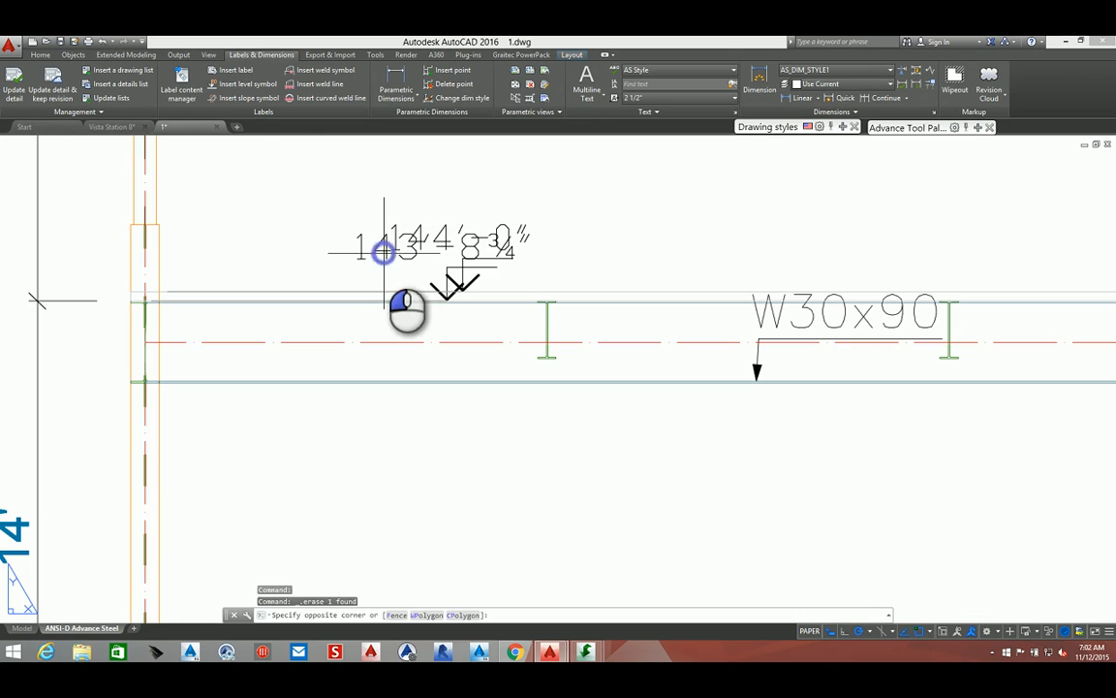
click(378, 247)
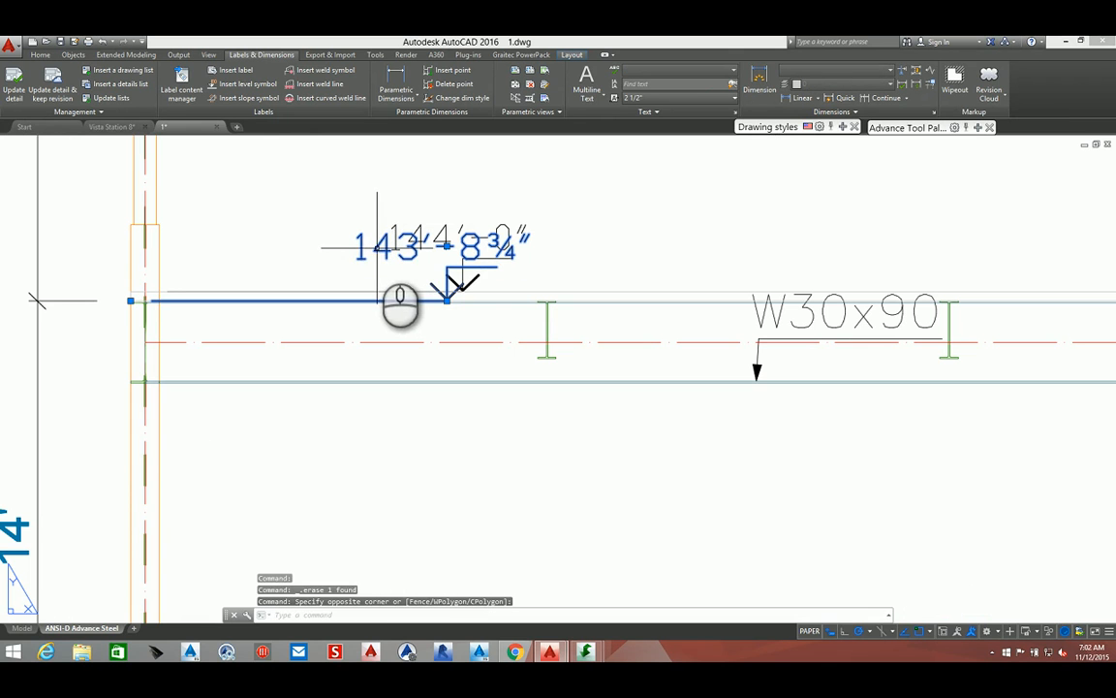
key(Delete)
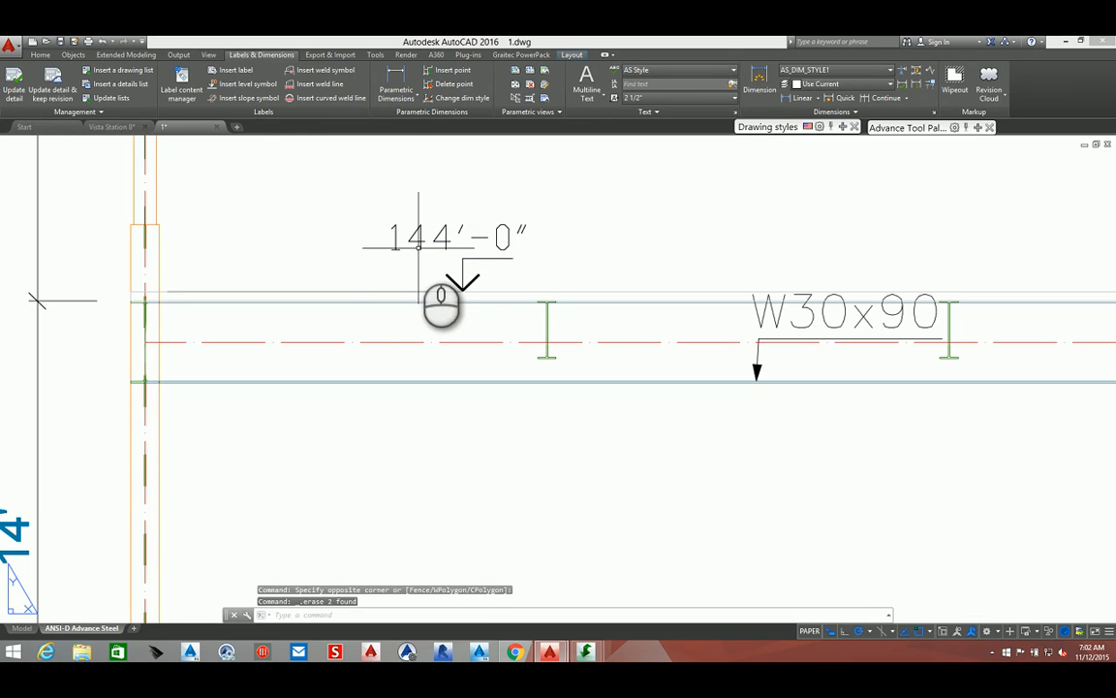
Restore the erased 143'-8 3/4" level symbol, move it toward the left column, and delete the leftover copy
key(ctrl+z)
click(404, 254)
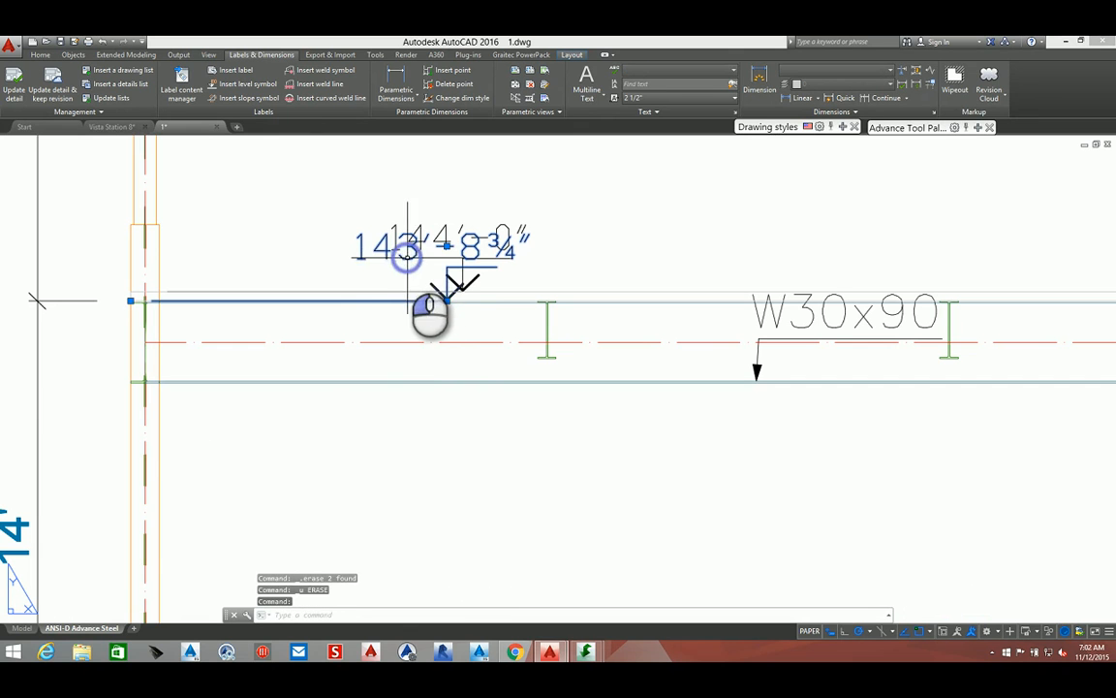
click(447, 300)
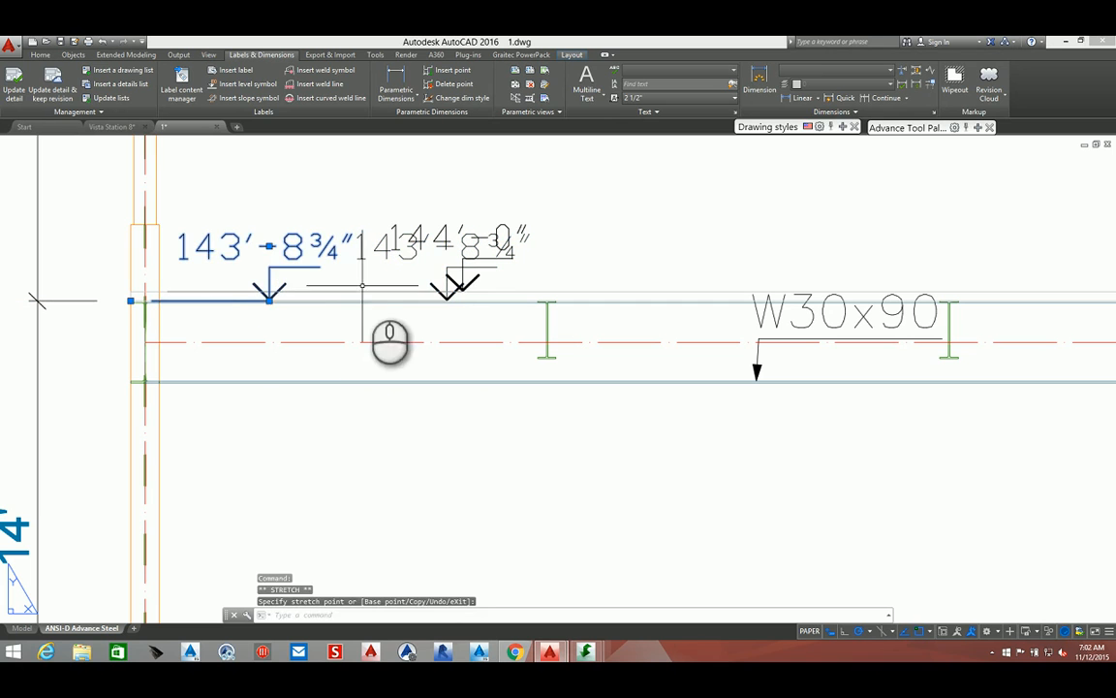
key(Escape)
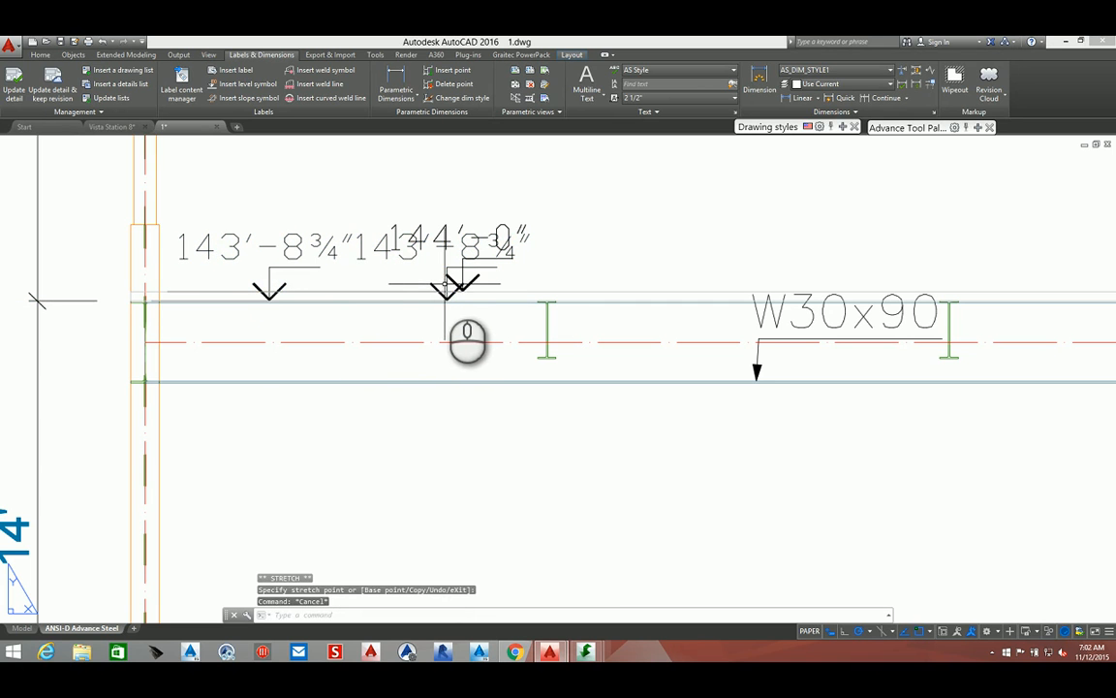
click(446, 287)
key(Delete)
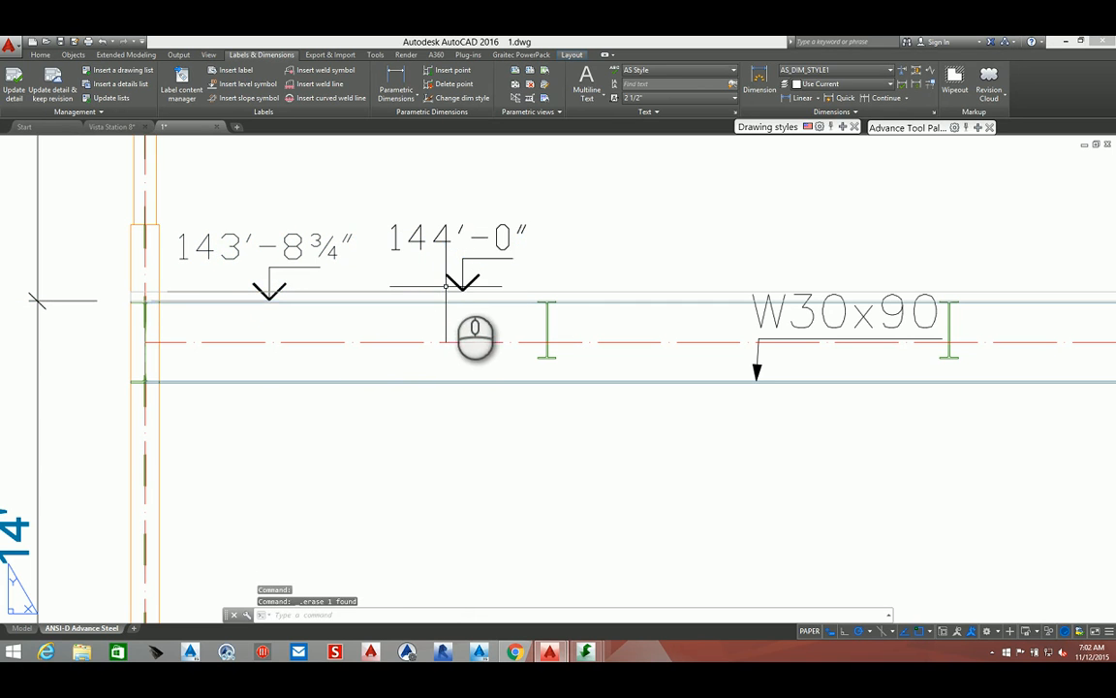
Move the 157'-8 3/4" level symbol toward the left column and delete the copy left at its original position
middle_drag(449, 266, 449, 408)
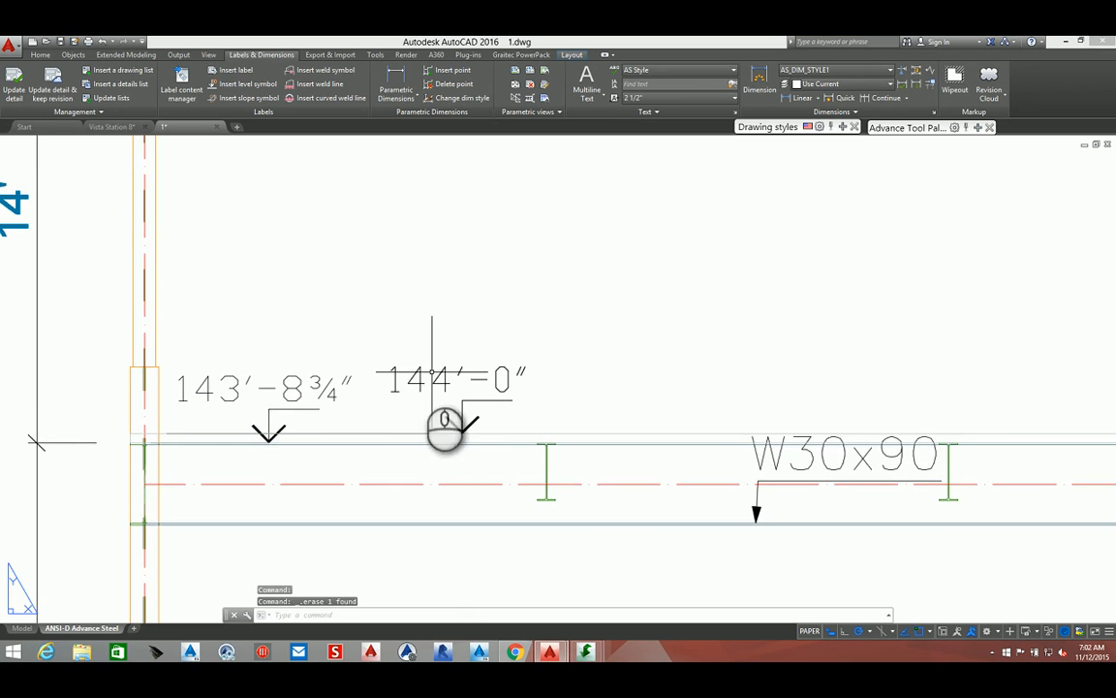
mouse_move(401, 326)
middle_down()
mouse_move(403, 567)
mouse_move(406, 335)
mouse_move(407, 452)
middle_up()
click(408, 378)
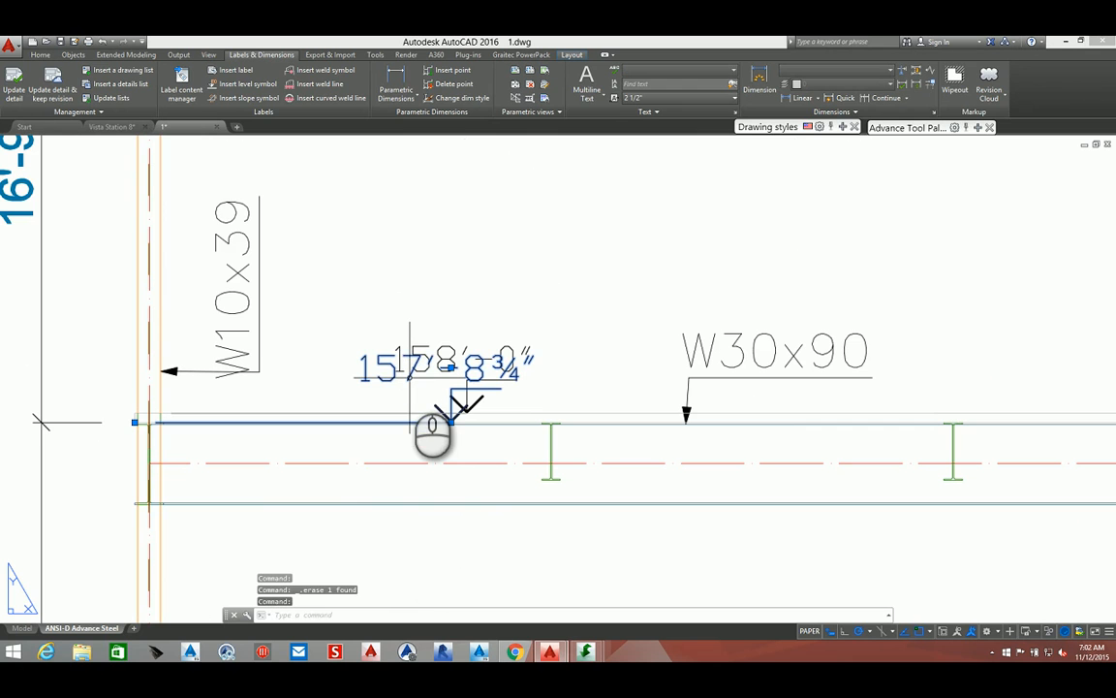
click(449, 420)
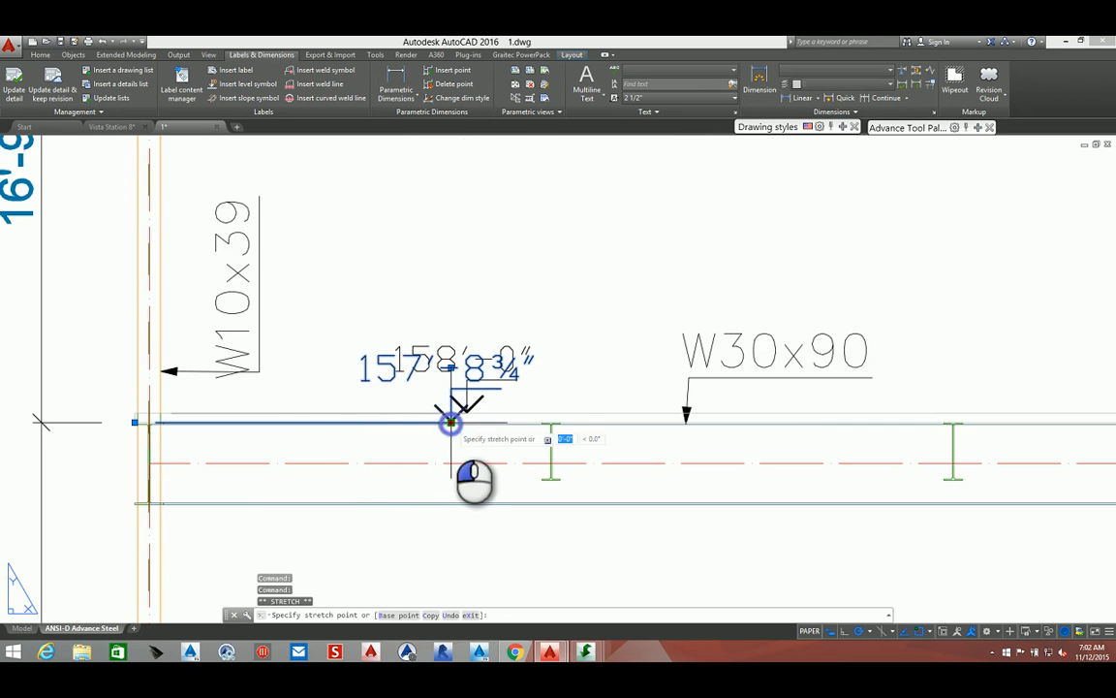
click(335, 419)
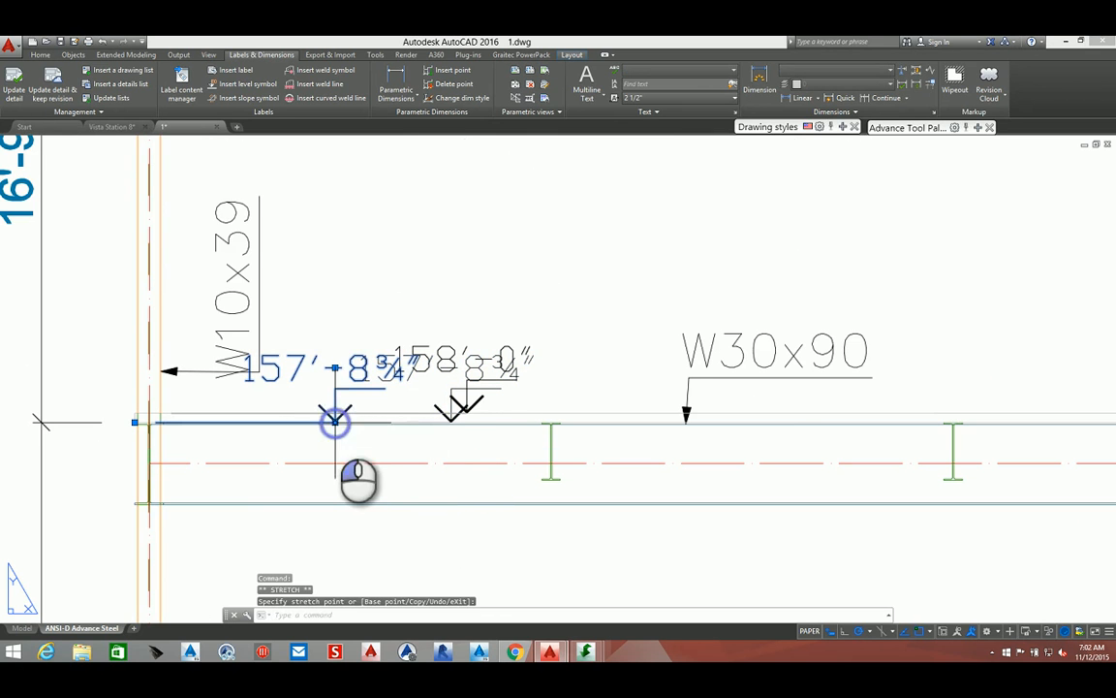
key(Escape)
click(408, 376)
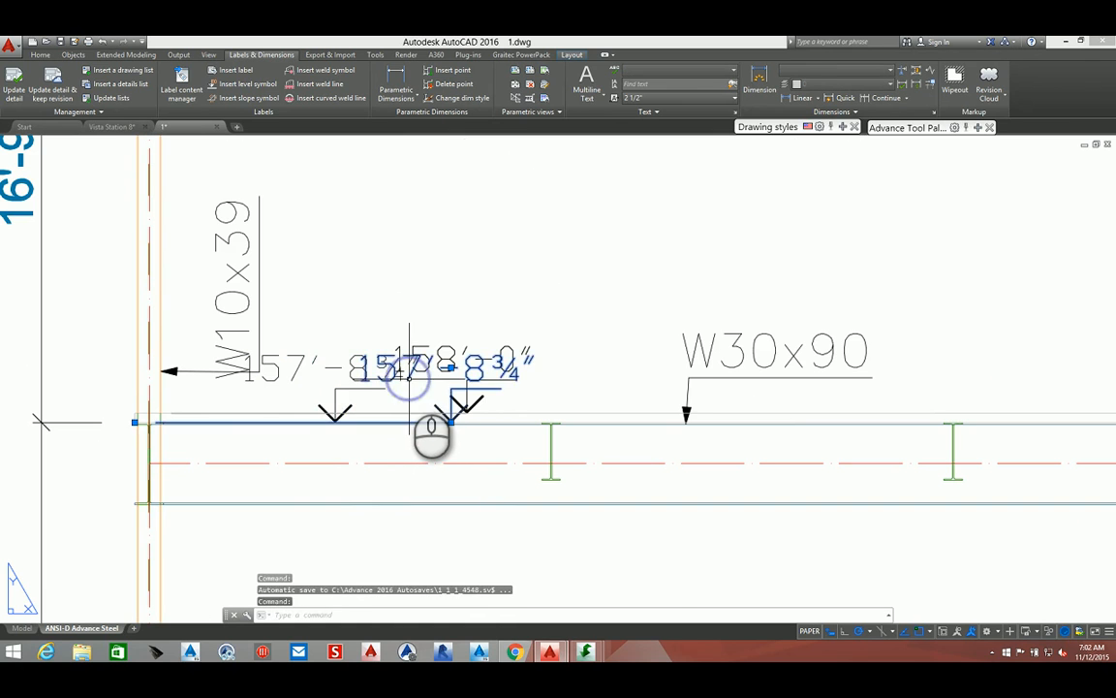
key(Delete)
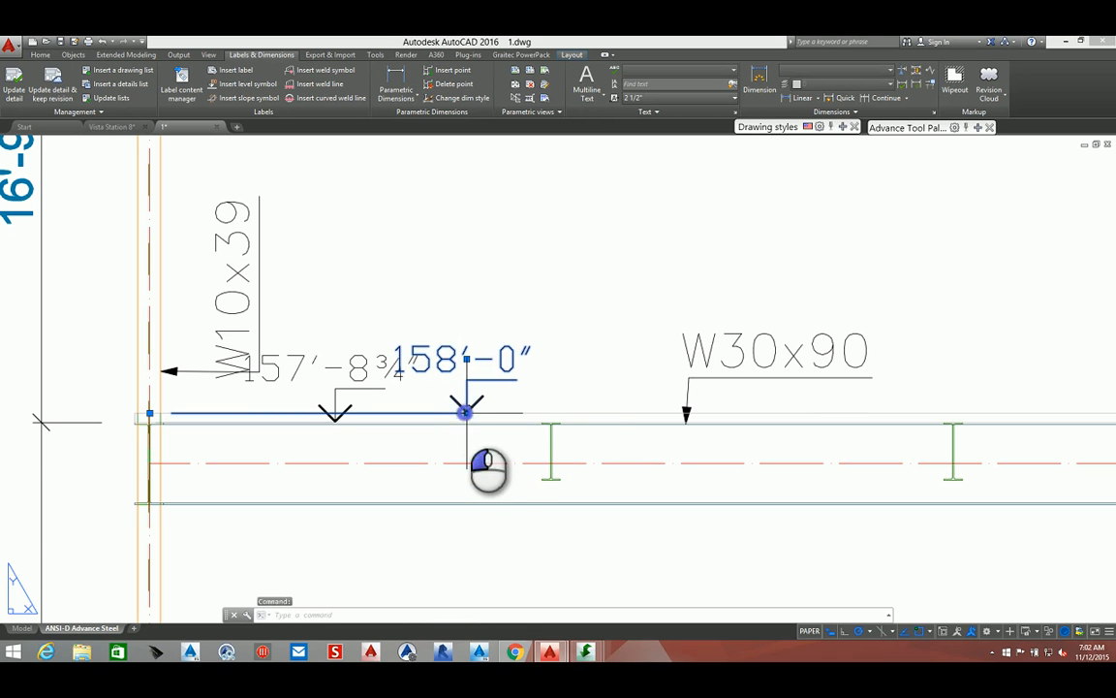
Shift the 158'-0" level symbol slightly right and delete the overlapping leftover copy
click(466, 412)
key(Escape)
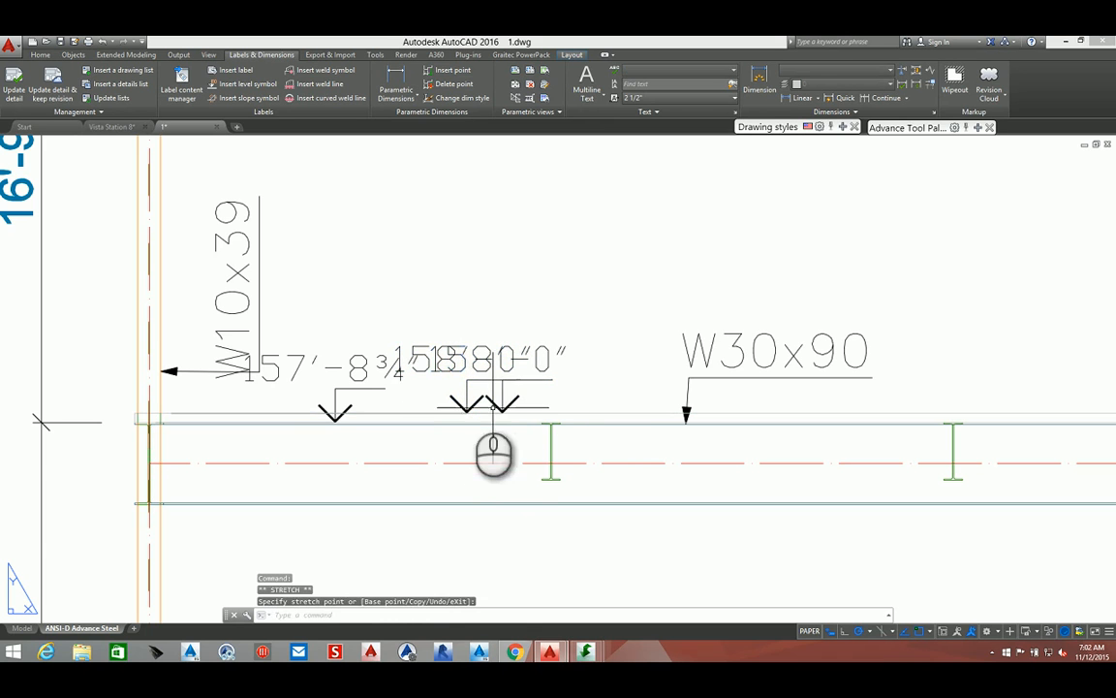
click(425, 370)
key(Delete)
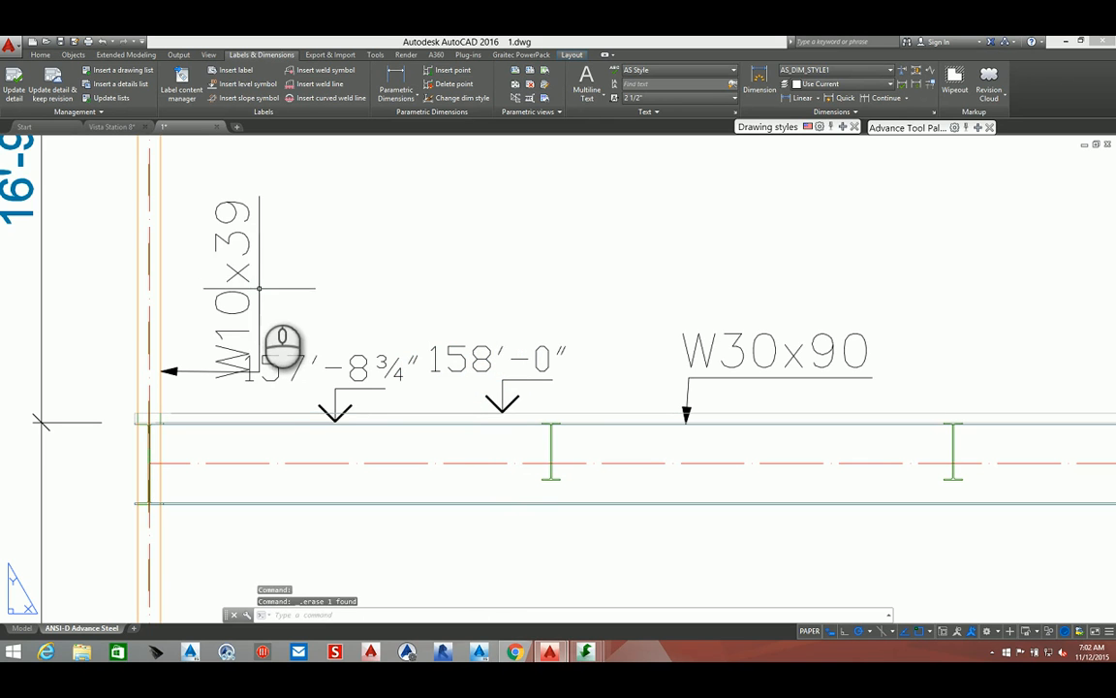
Reposition and rotate the W10x39 column label so it reads horizontally above the 157'-8 3/4" level symbol
click(256, 289)
click(248, 371)
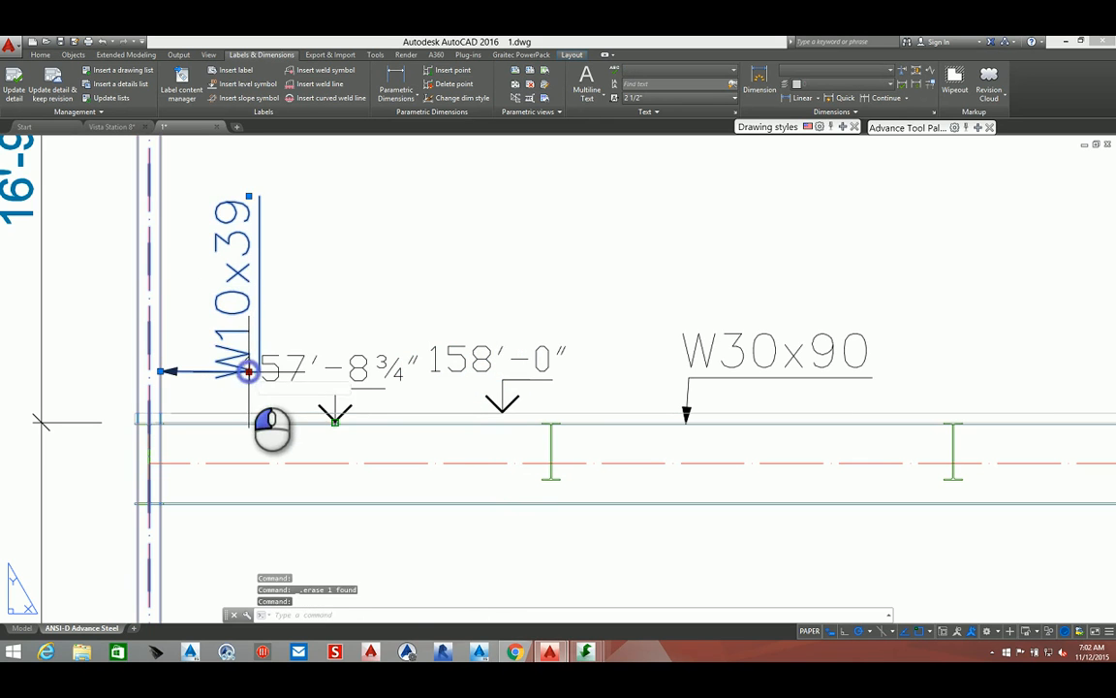
click(245, 322)
click(249, 147)
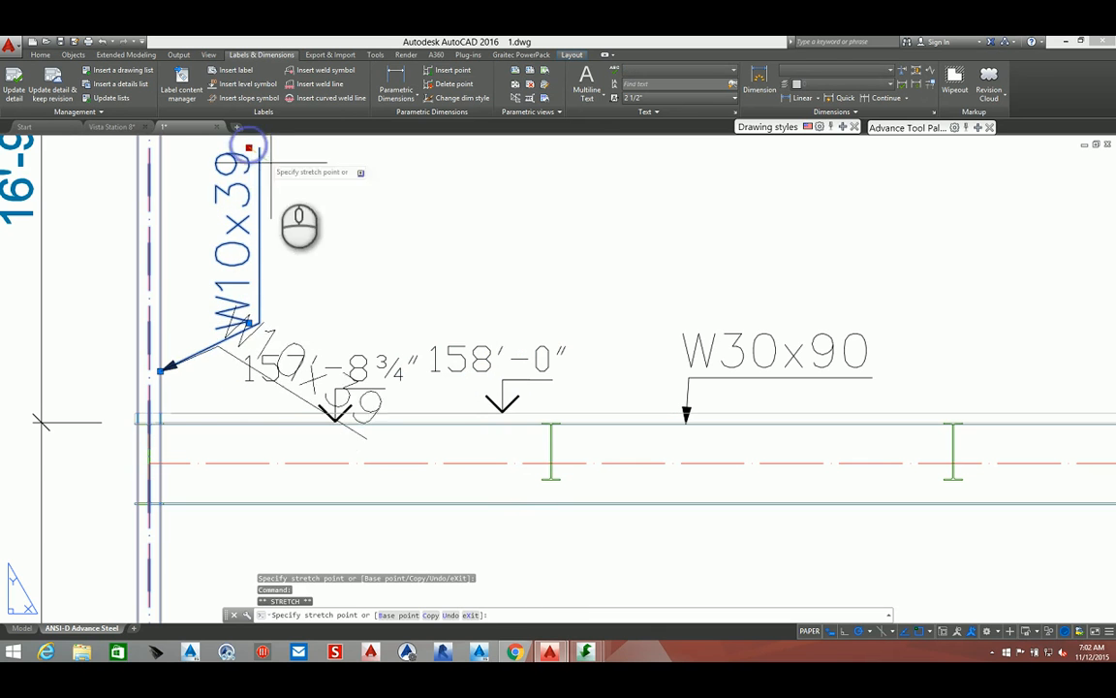
click(689, 146)
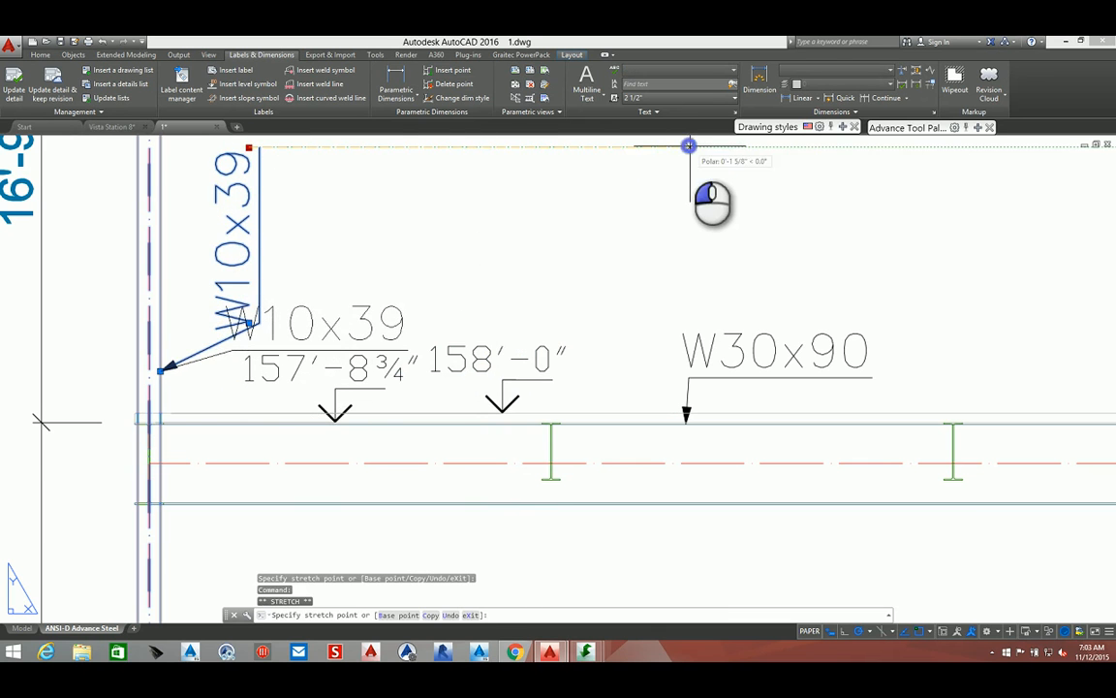
middle_drag(375, 295, 433, 400)
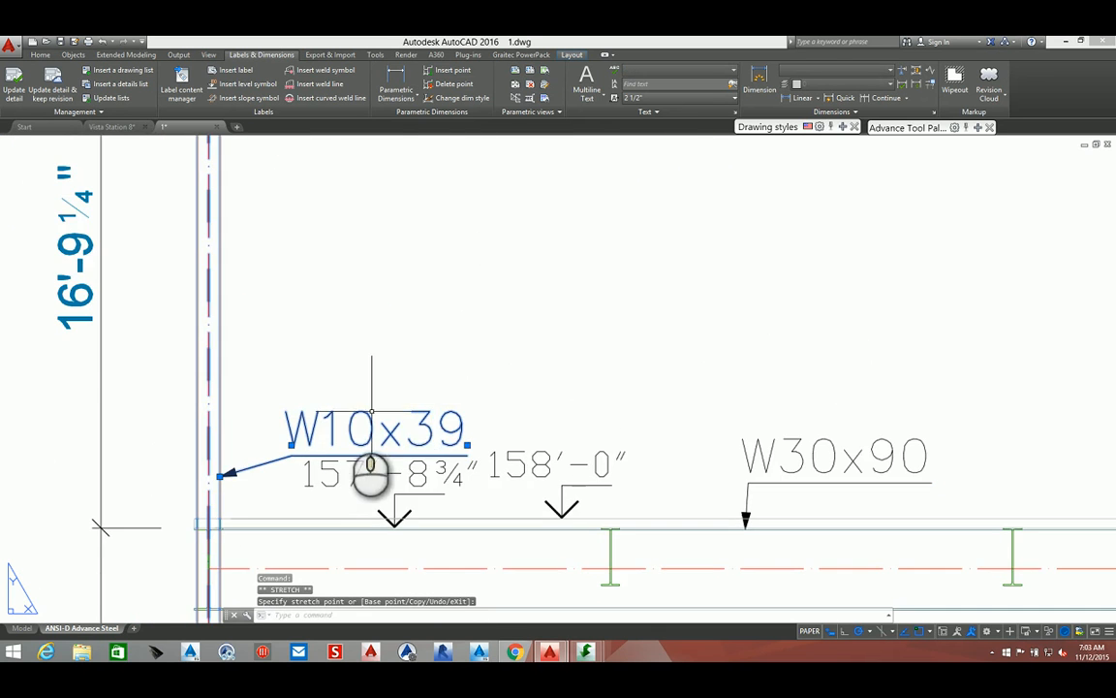
click(292, 445)
key(Escape)
Save the elevation drawing
scroll(282, 412, down, 5)
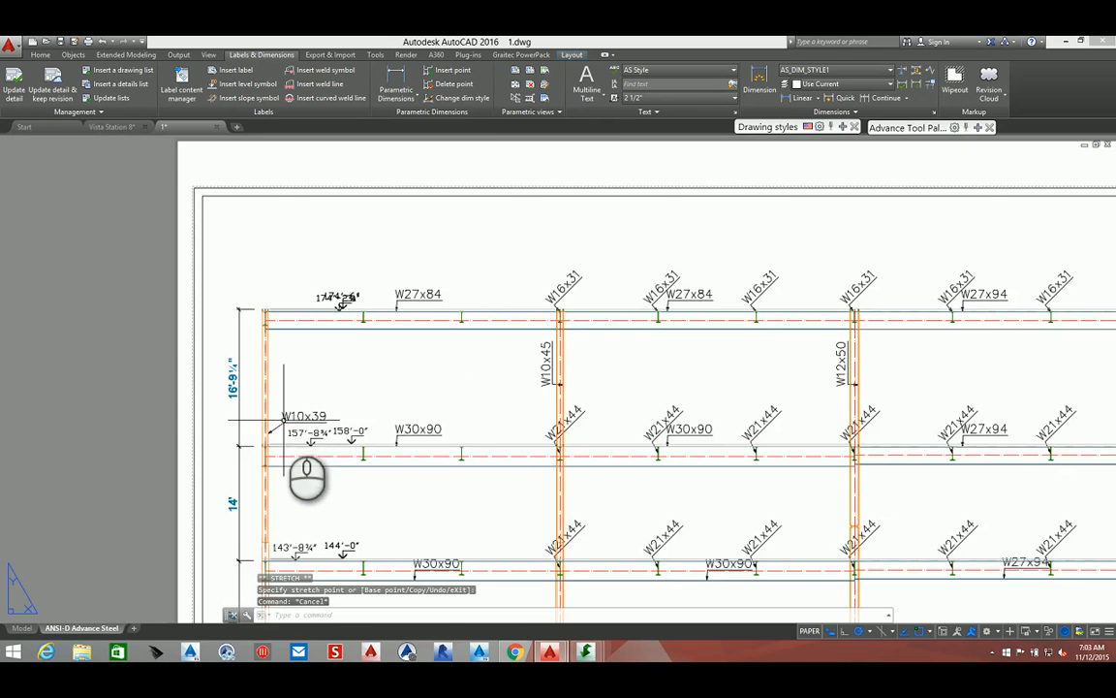
scroll(487, 390, down, 6)
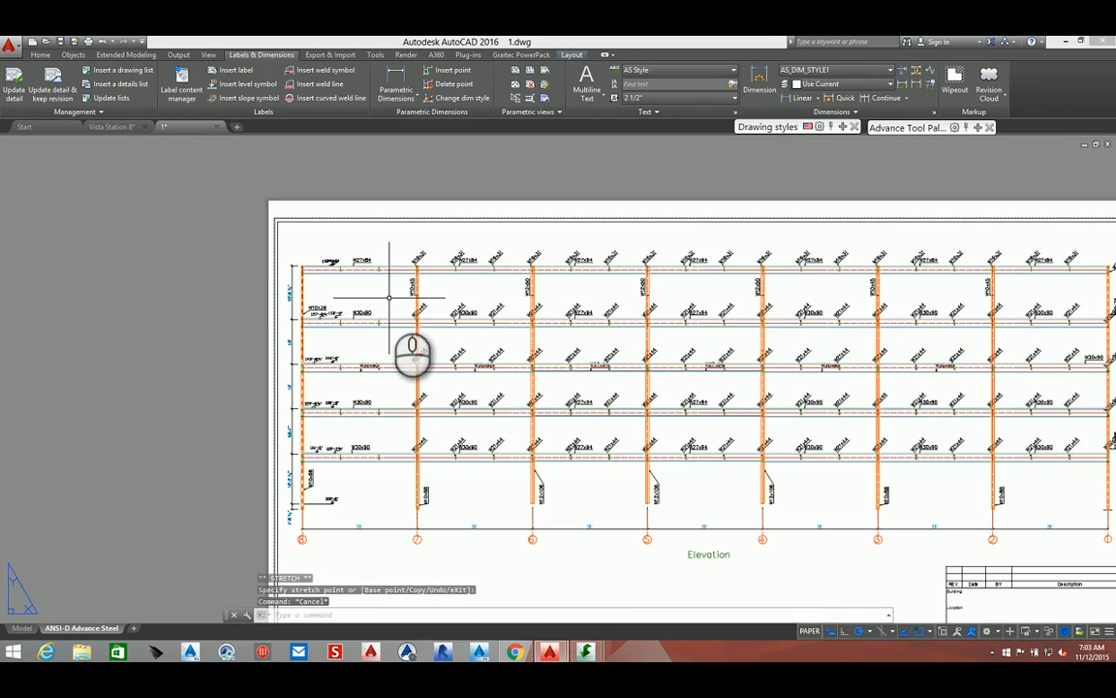
middle_drag(639, 414, 494, 383)
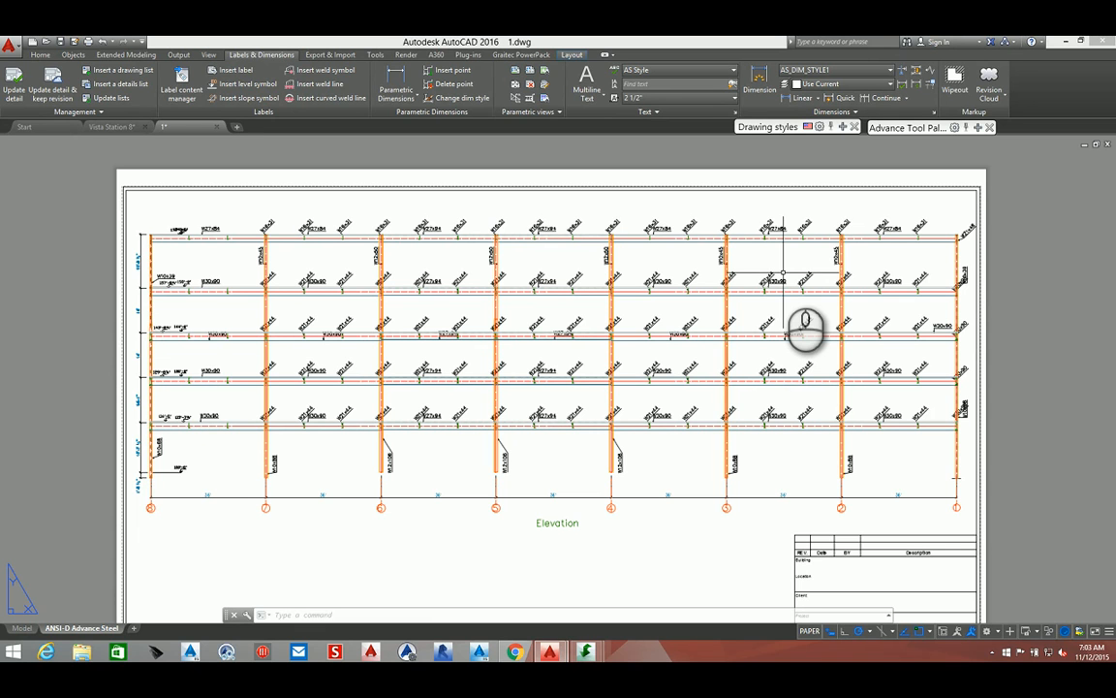
key(ctrl+s)
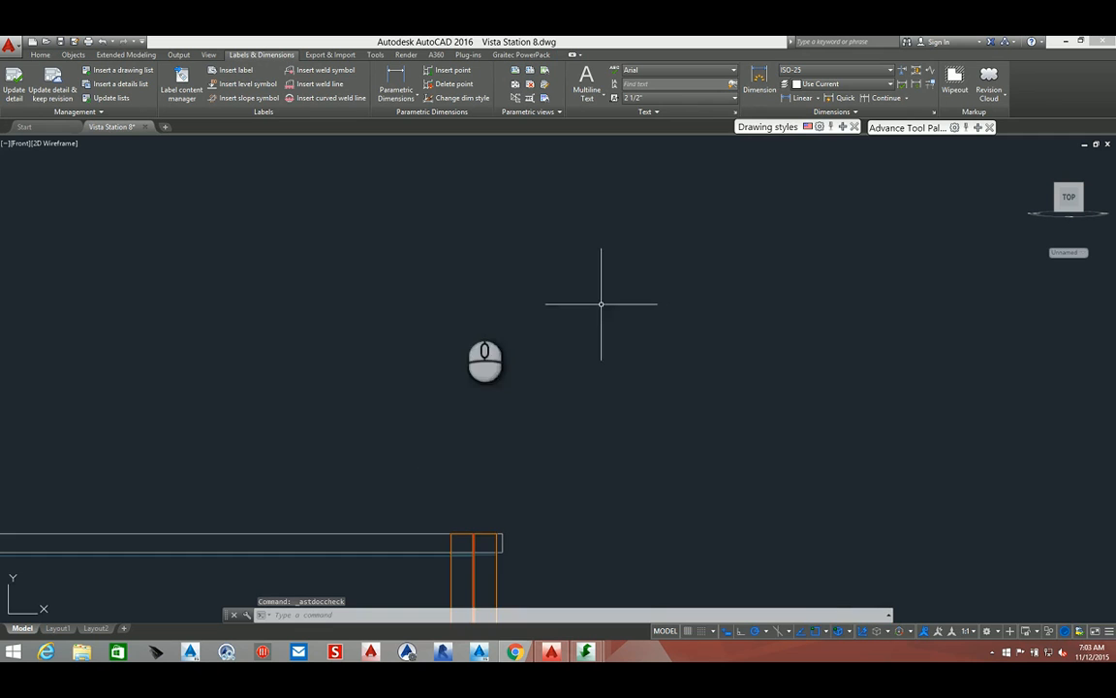
Switch to the Vista Station 8 model and set its visual style to Realistic
mouse_move(446, 345)
middle_down()
mouse_move(572, 300)
mouse_move(809, 186)
middle_up()
scroll(809, 186, down, 6)
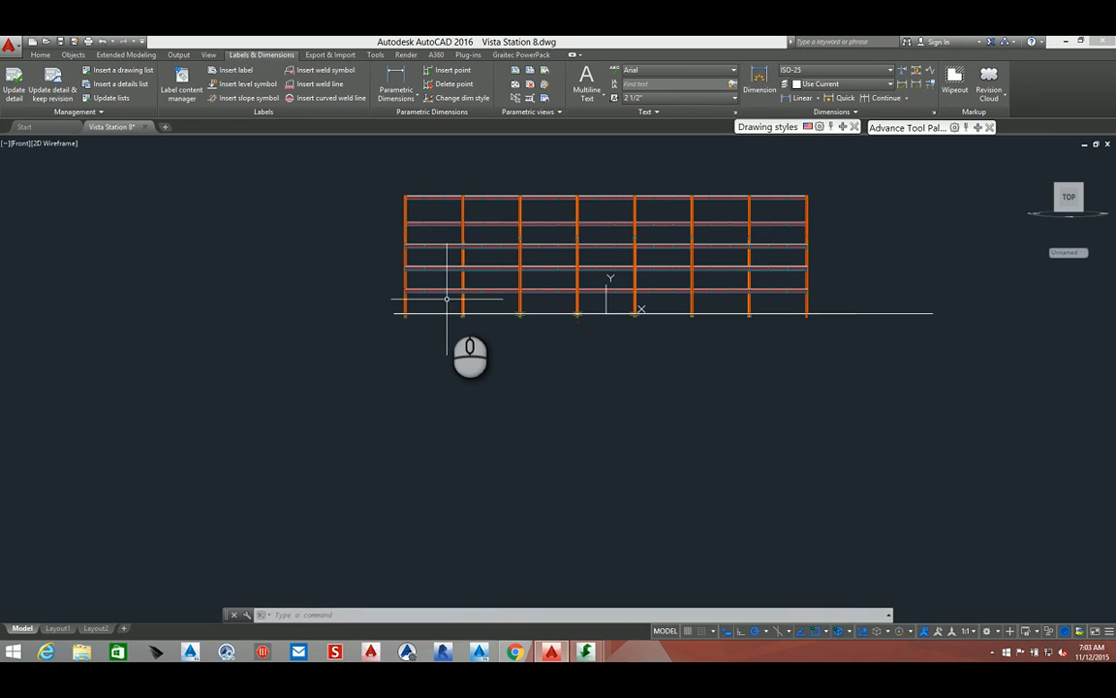
shift+middle_drag(447, 299, 298, 231)
click(78, 142)
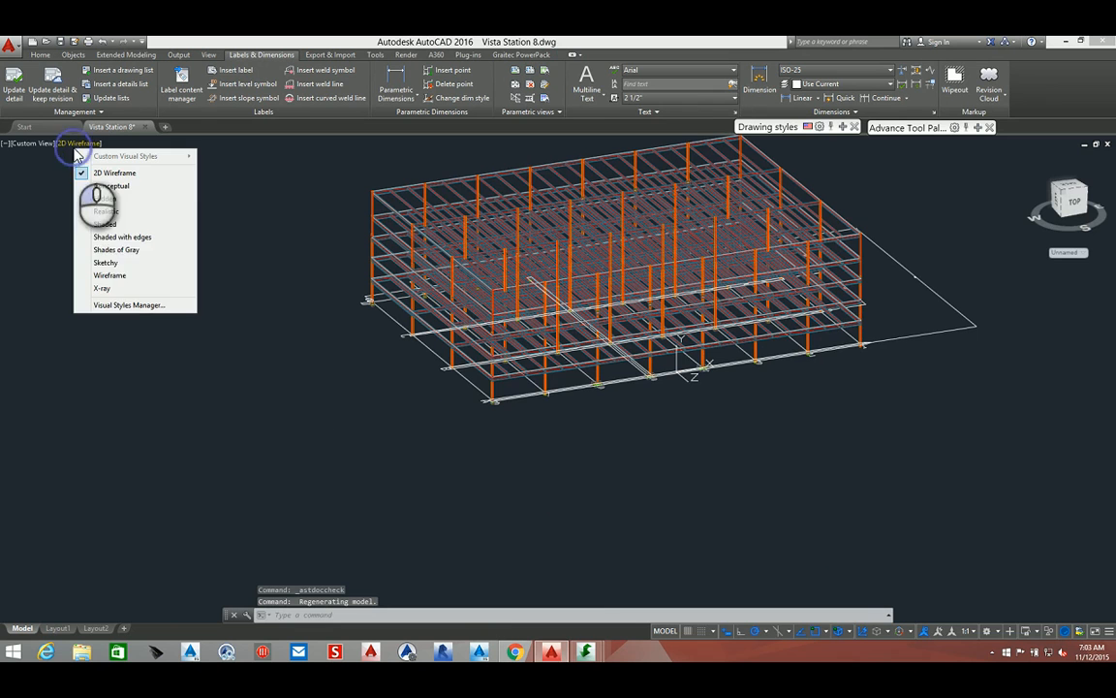
click(104, 211)
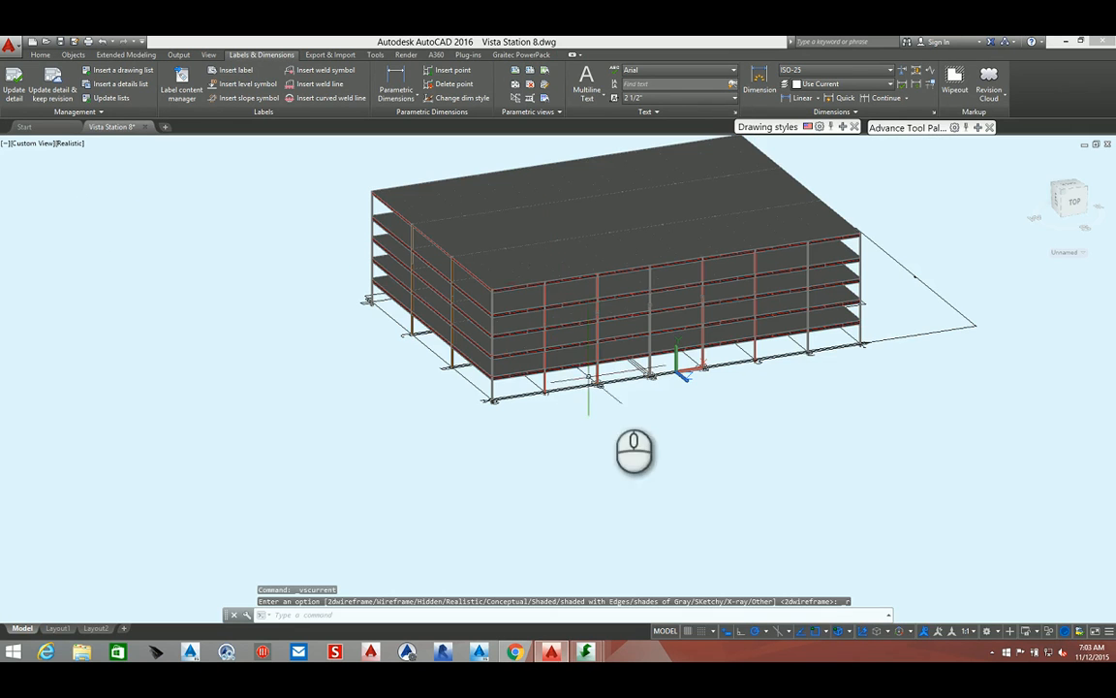
Reset the UCS to World using the Advance Steel tool palette
mouse_move(625, 398)
shift+middle_down()
mouse_move(595, 397)
mouse_move(611, 398)
shift+middle_up()
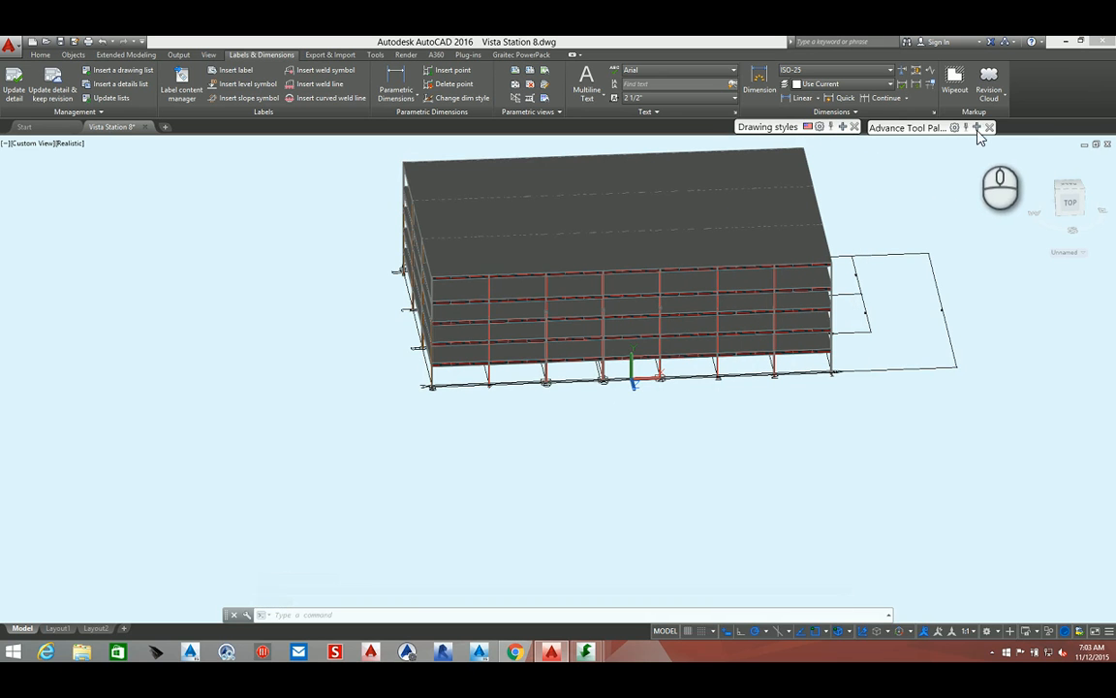
mouse_move(930, 127)
click(877, 172)
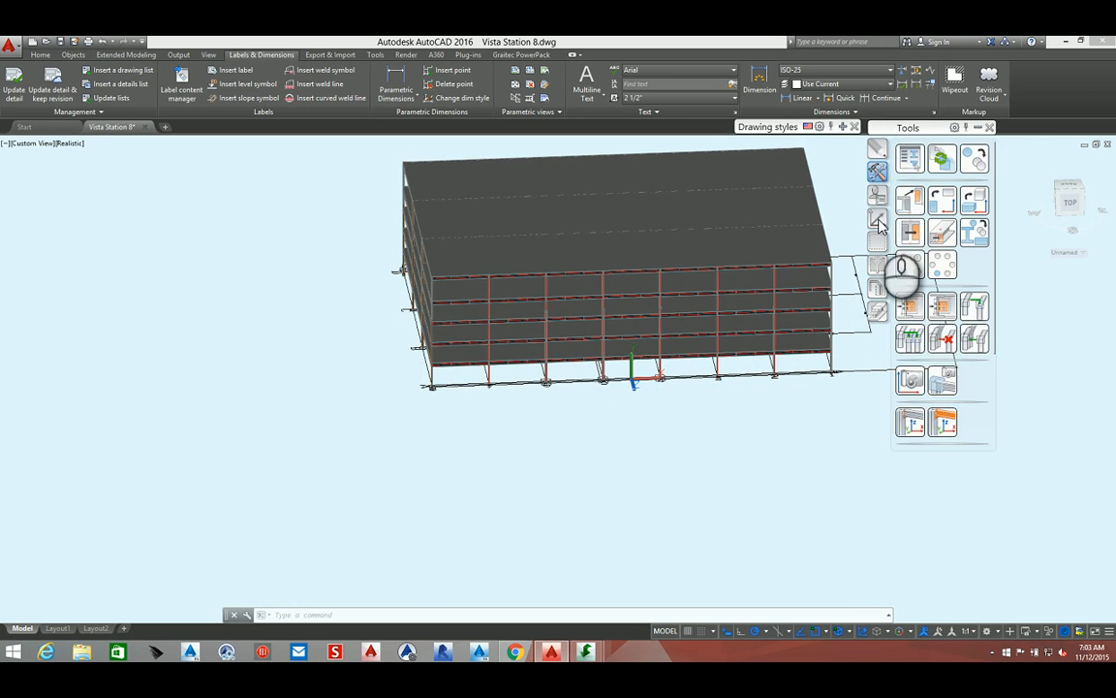
click(877, 218)
click(912, 163)
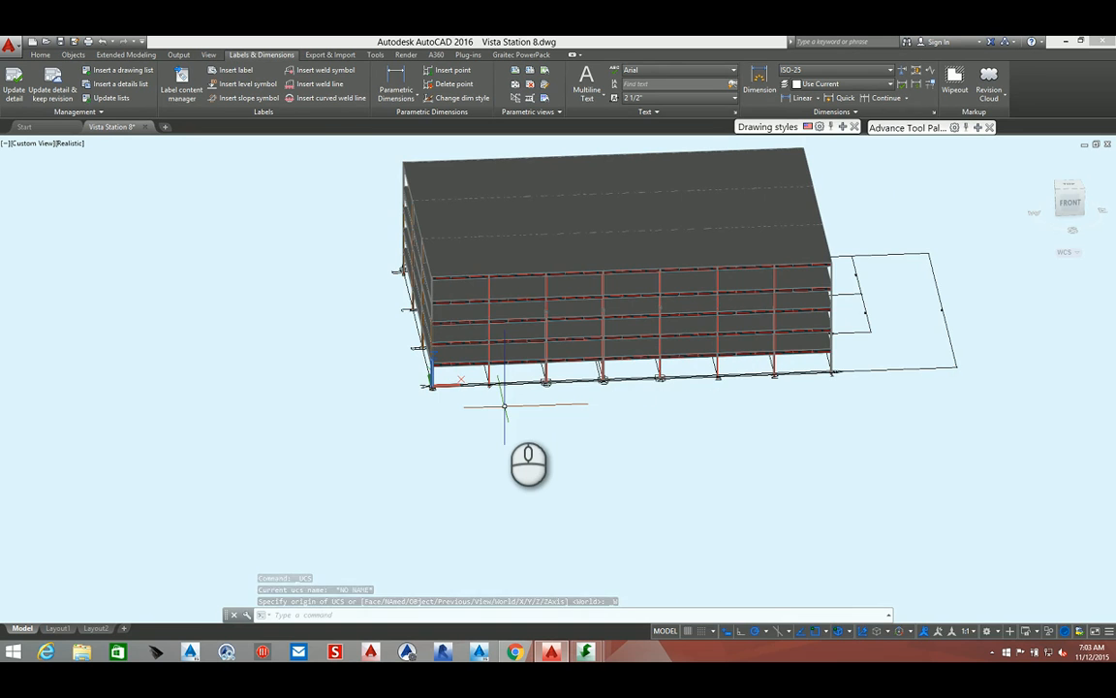
Examine the 2nd Floor model view box near grid line 8 from the top view and in 3D
scroll(505, 406, up, 5)
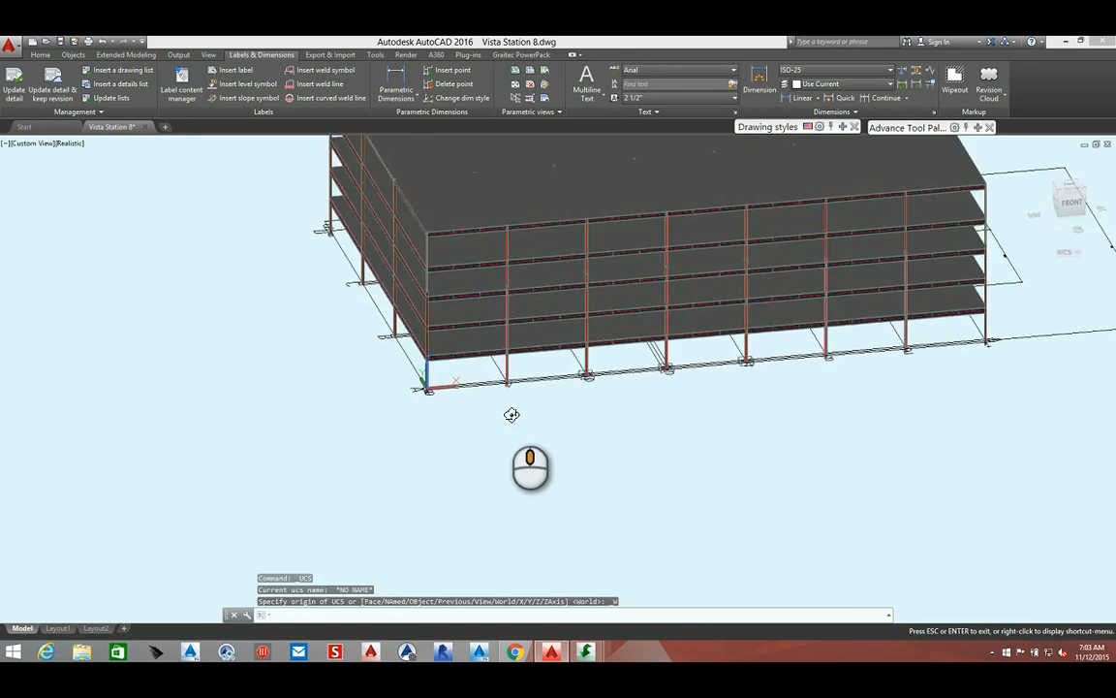
middle_drag(503, 378, 408, 458)
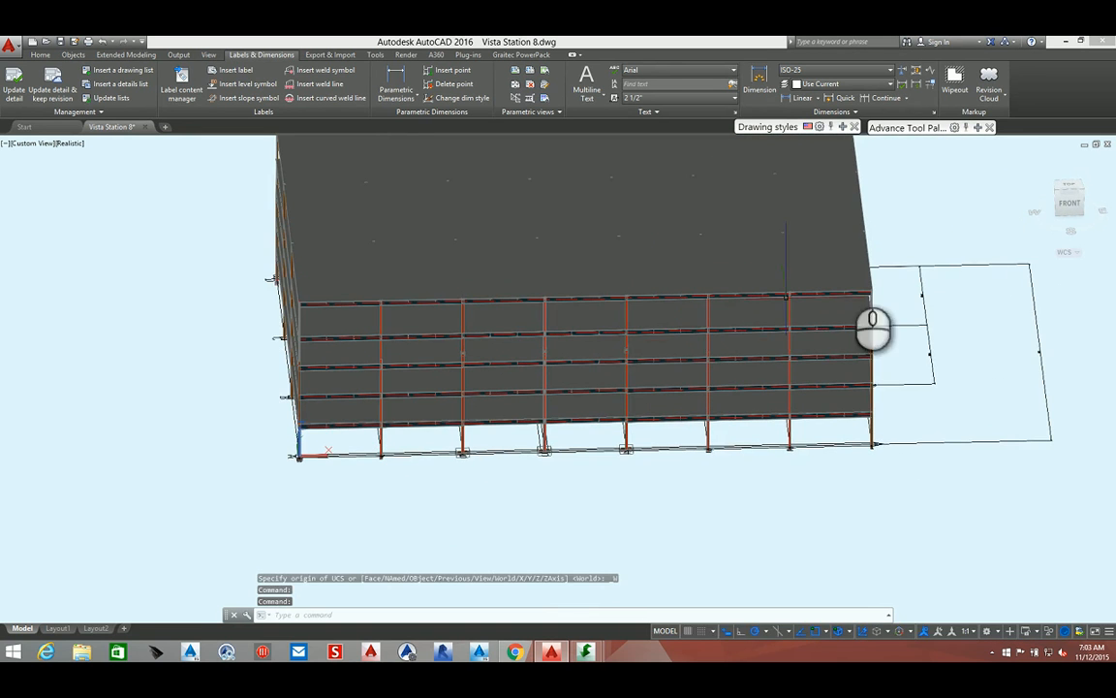
click(1072, 196)
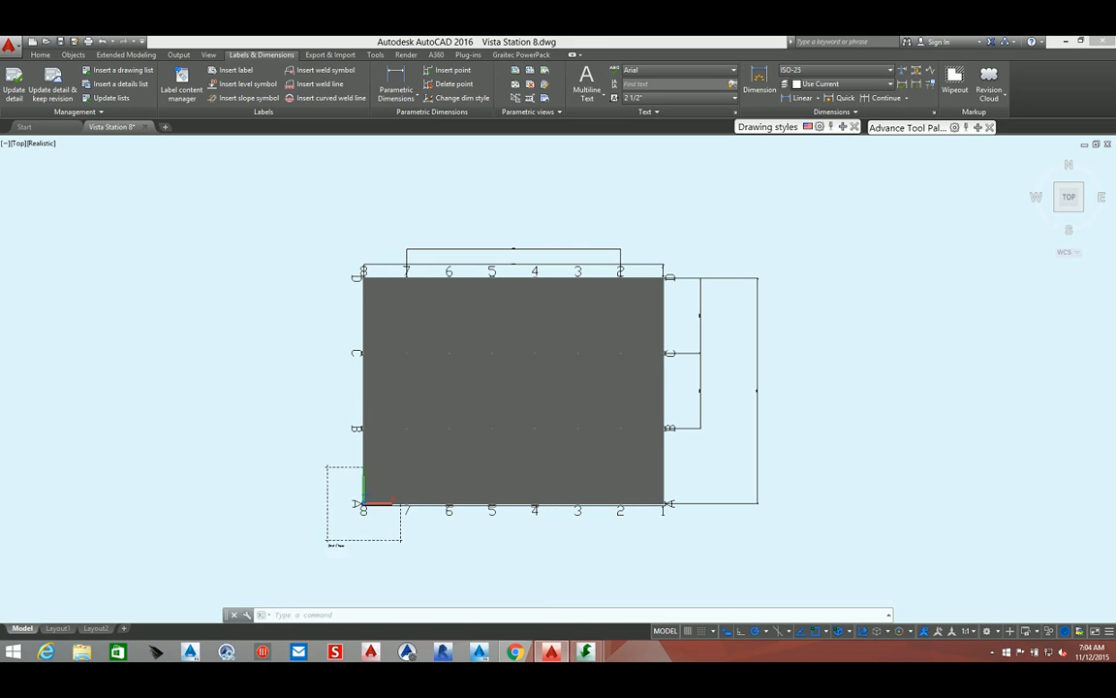
click(357, 540)
right_click(357, 540)
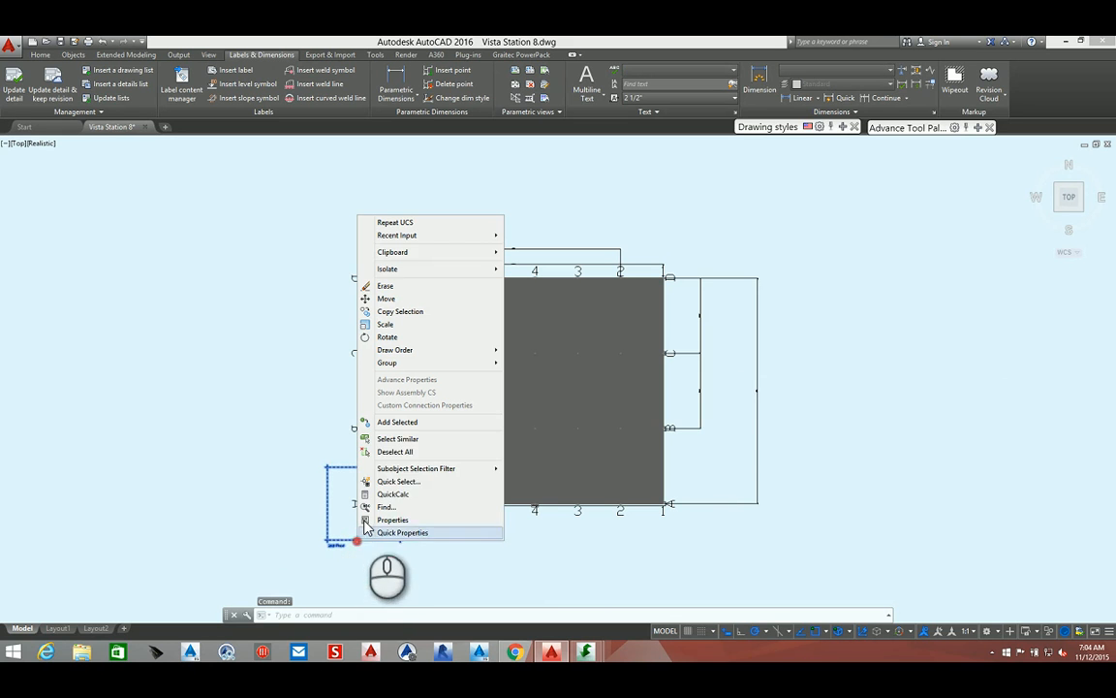
click(308, 409)
scroll(337, 518, up, 3)
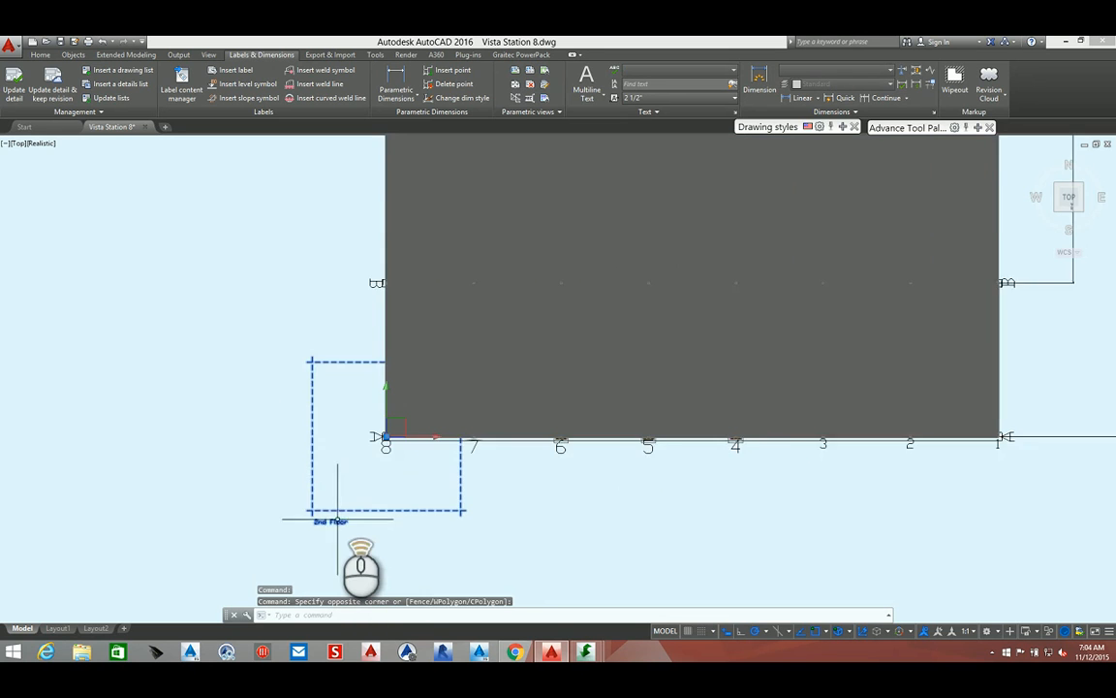
scroll(337, 518, up, 2)
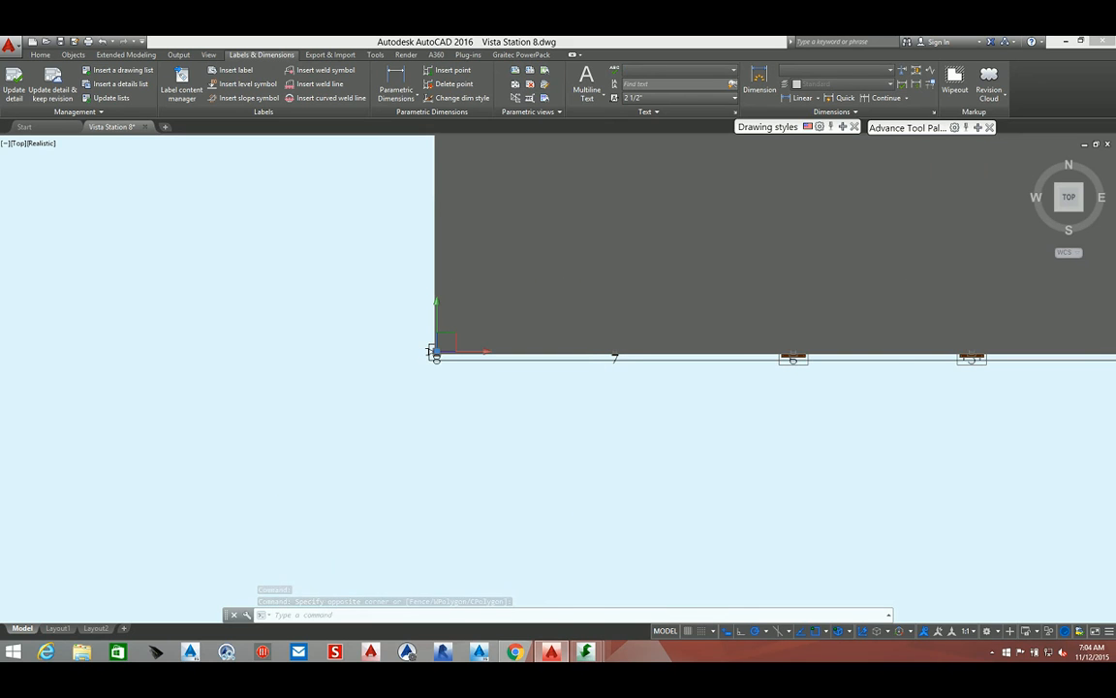
click(868, 388)
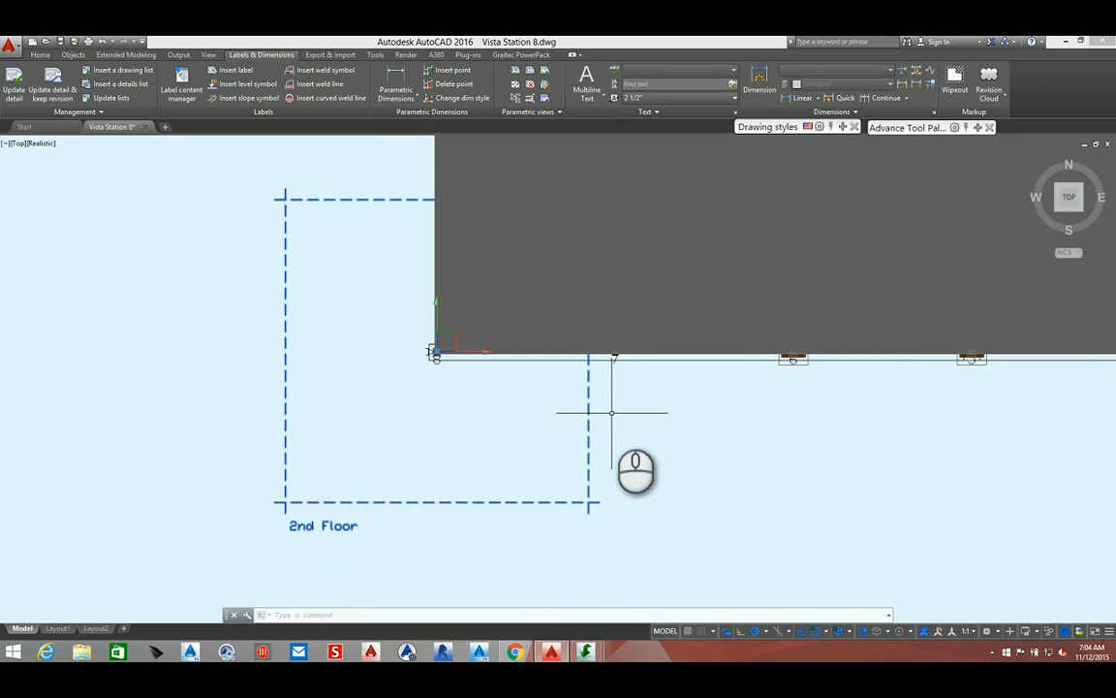
key(Escape)
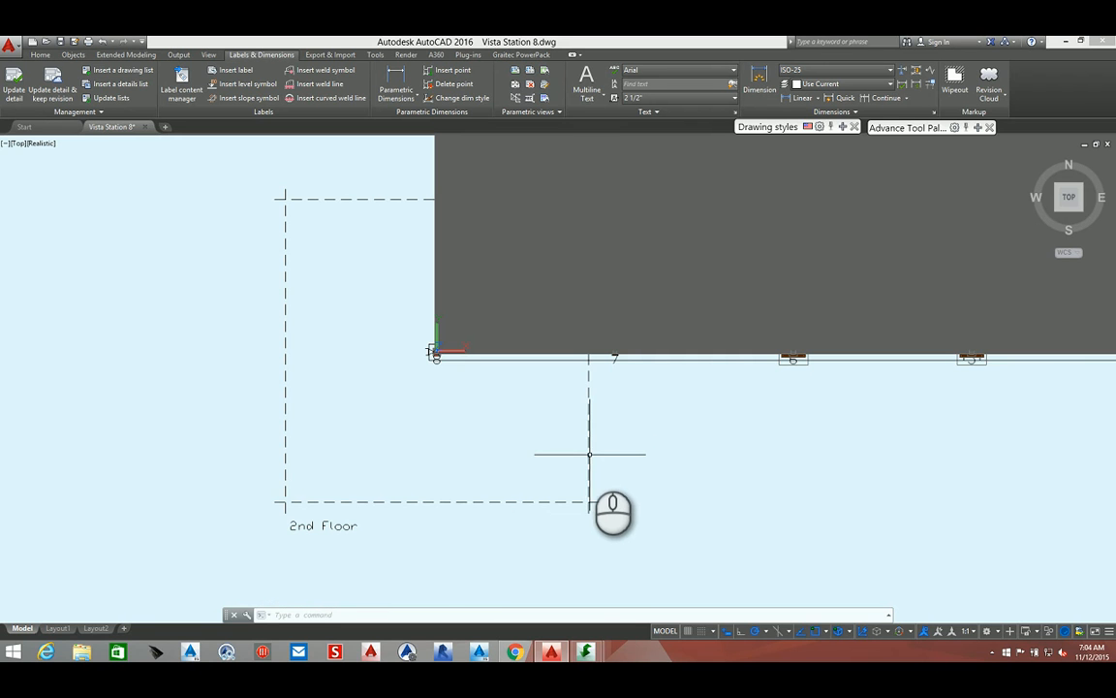
shift+middle_drag(590, 454, 530, 353)
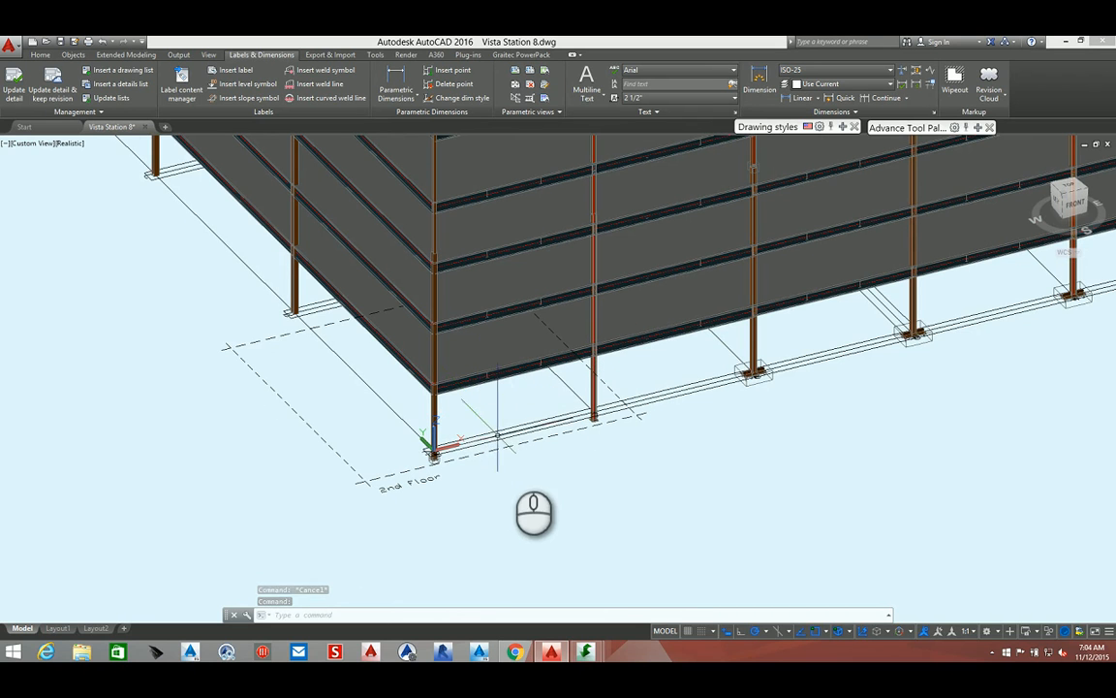
Activate the 2nd Floor model view and switch to a top view of it
shift+middle_drag(528, 486, 448, 492)
middle_drag(343, 375, 354, 473)
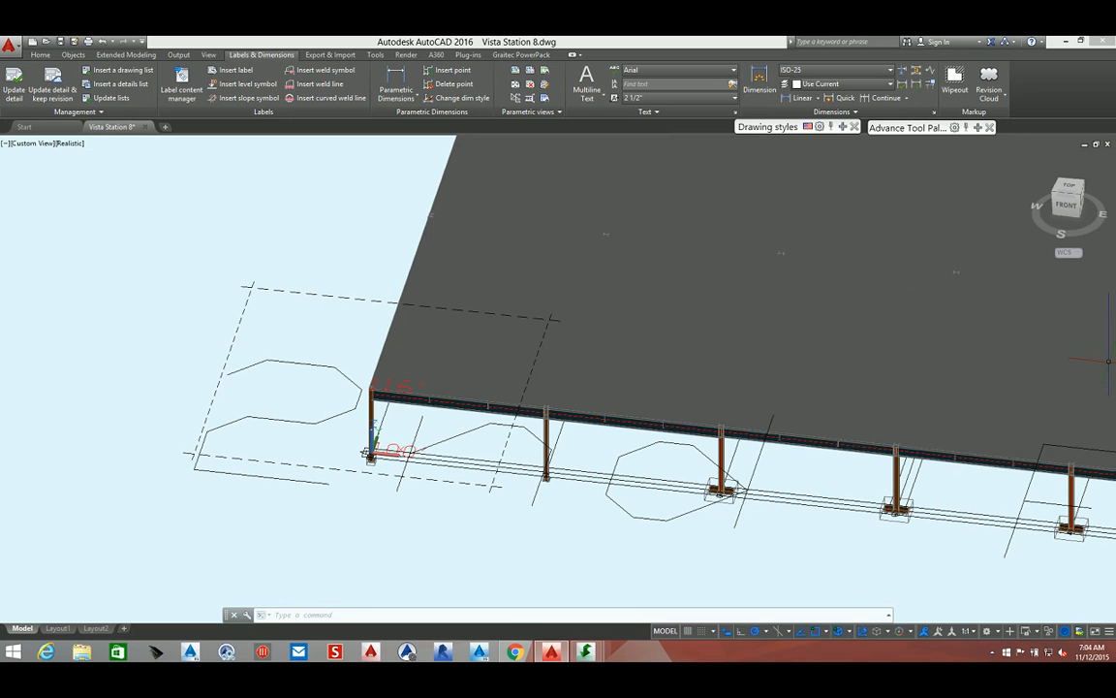
drag(1108, 362, 1005, 280)
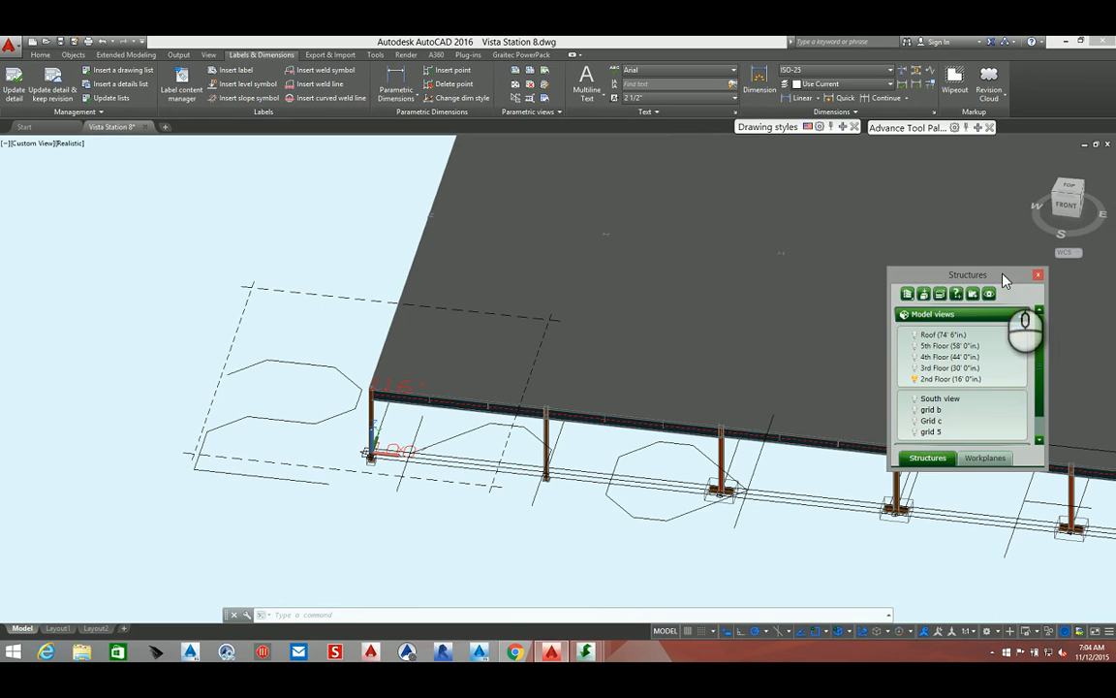
double_click(919, 380)
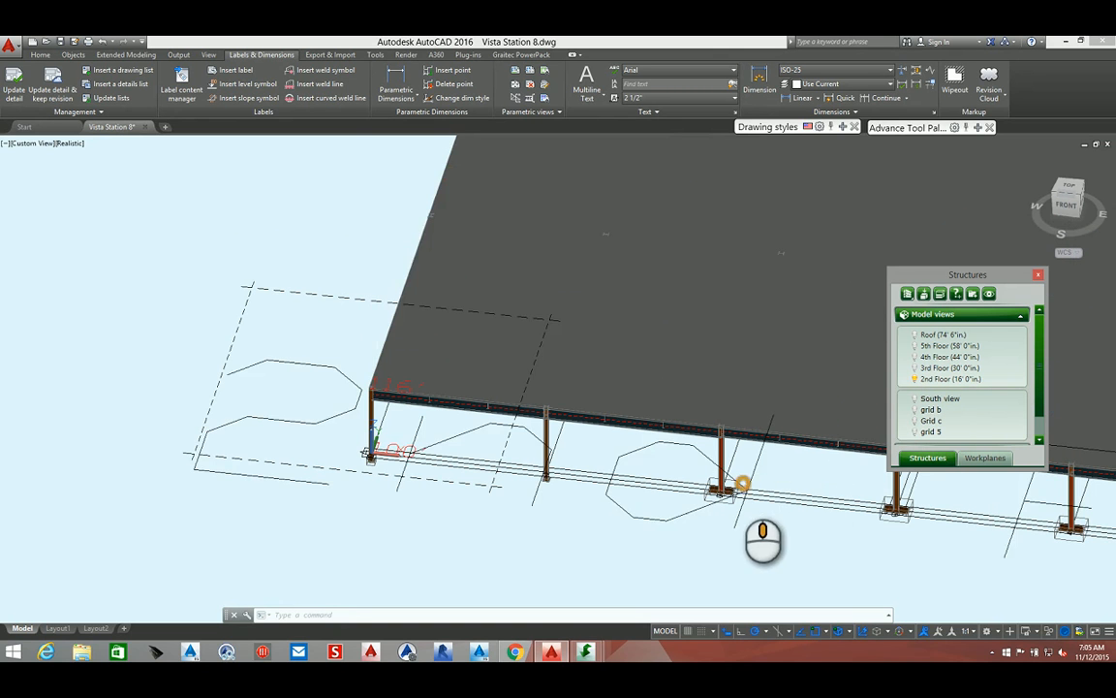
middle_drag(741, 483, 79, 405)
scroll(582, 252, down, 5)
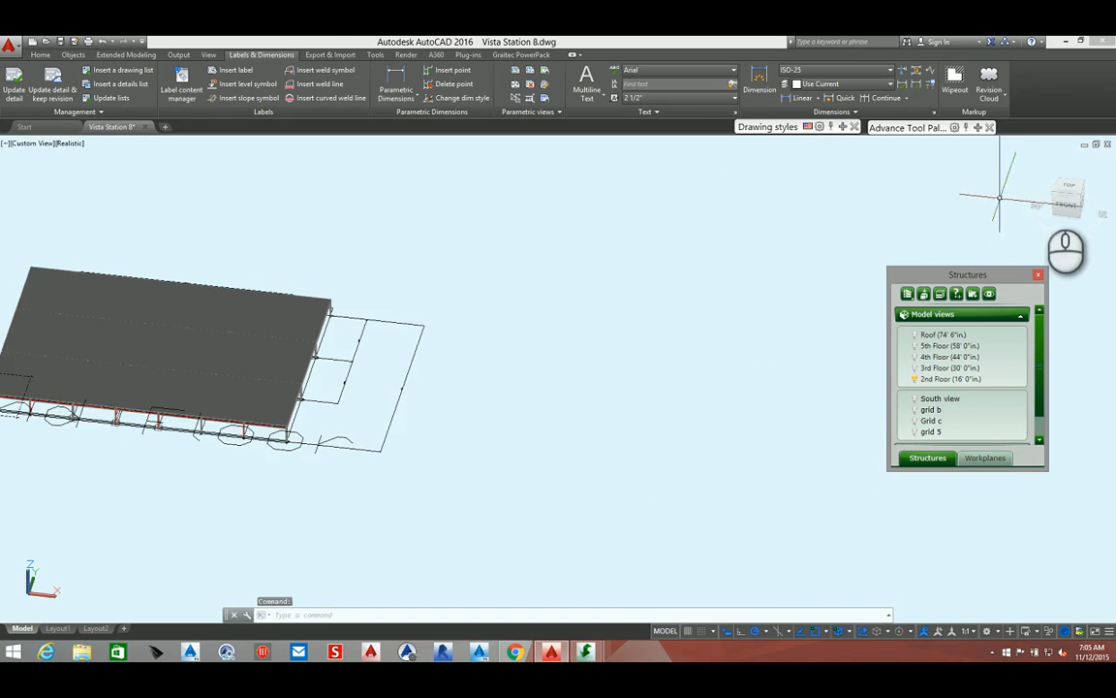
click(1069, 186)
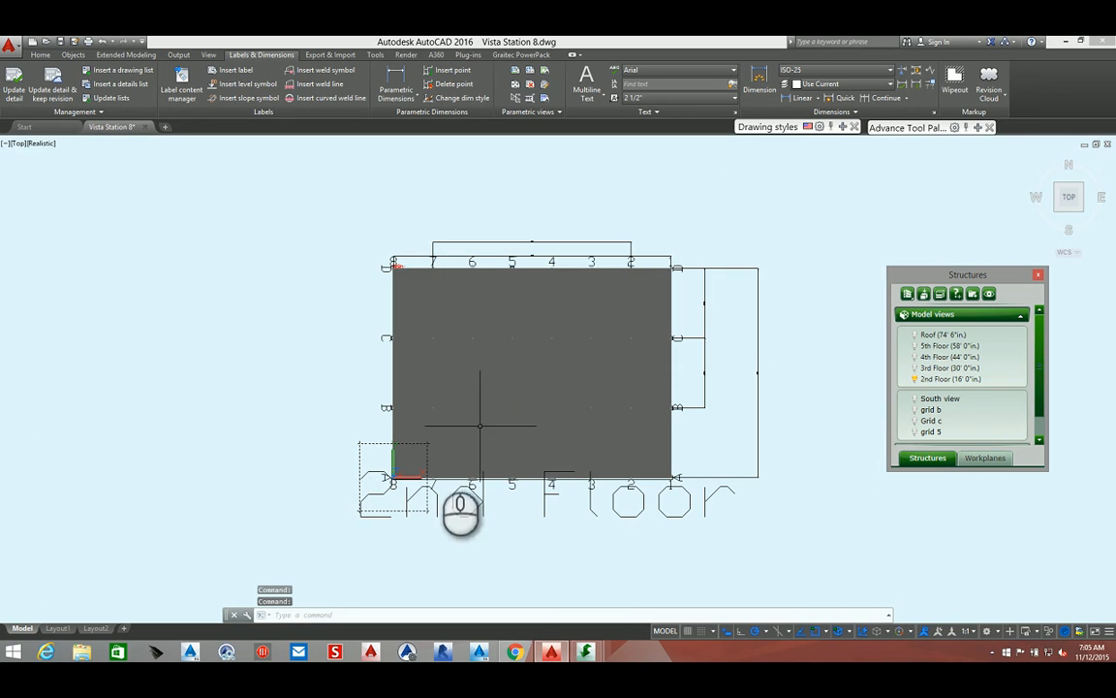
Start a drawing with the 3 - Plan View - Full style and set its scale to 3/16"=1'-0"
click(841, 130)
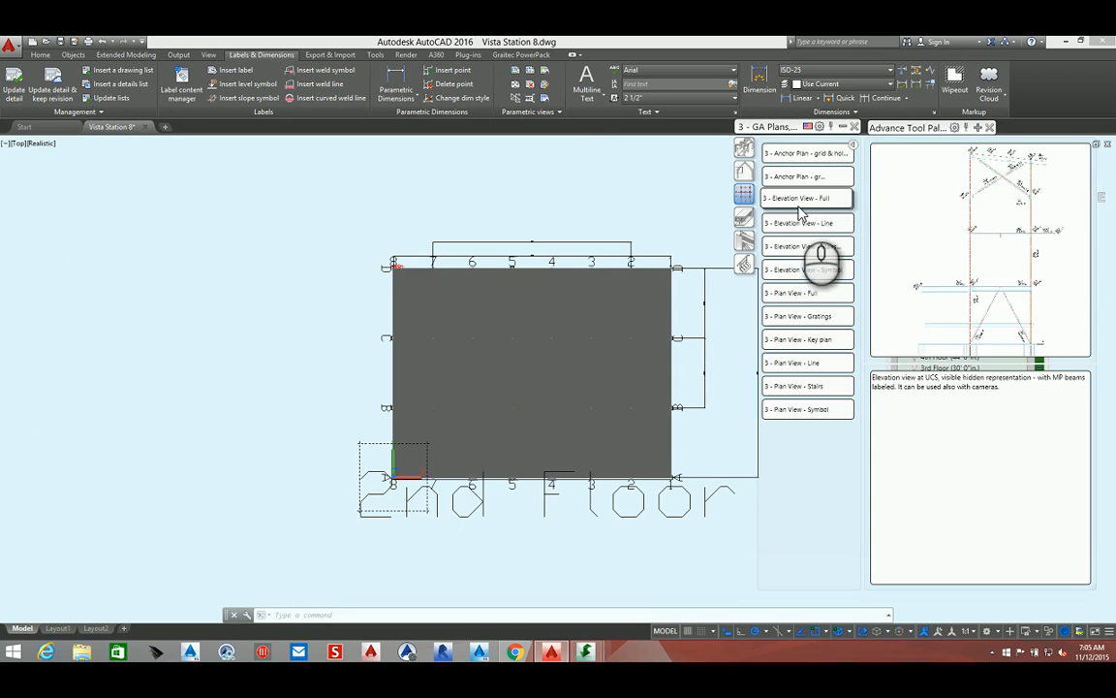
click(797, 295)
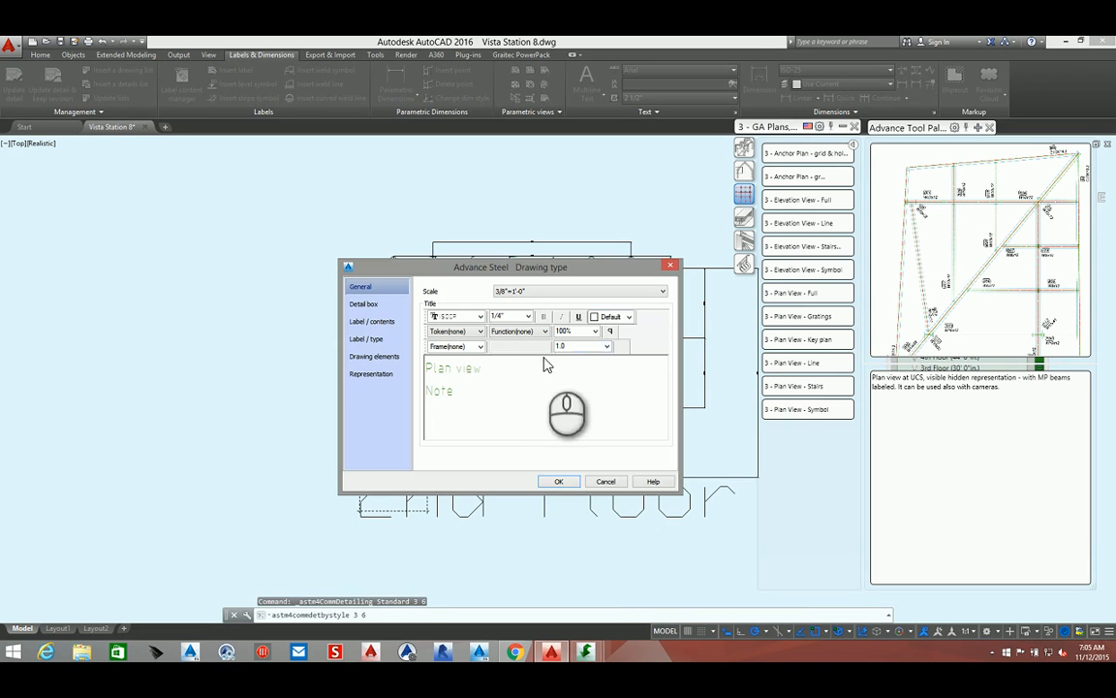
click(532, 291)
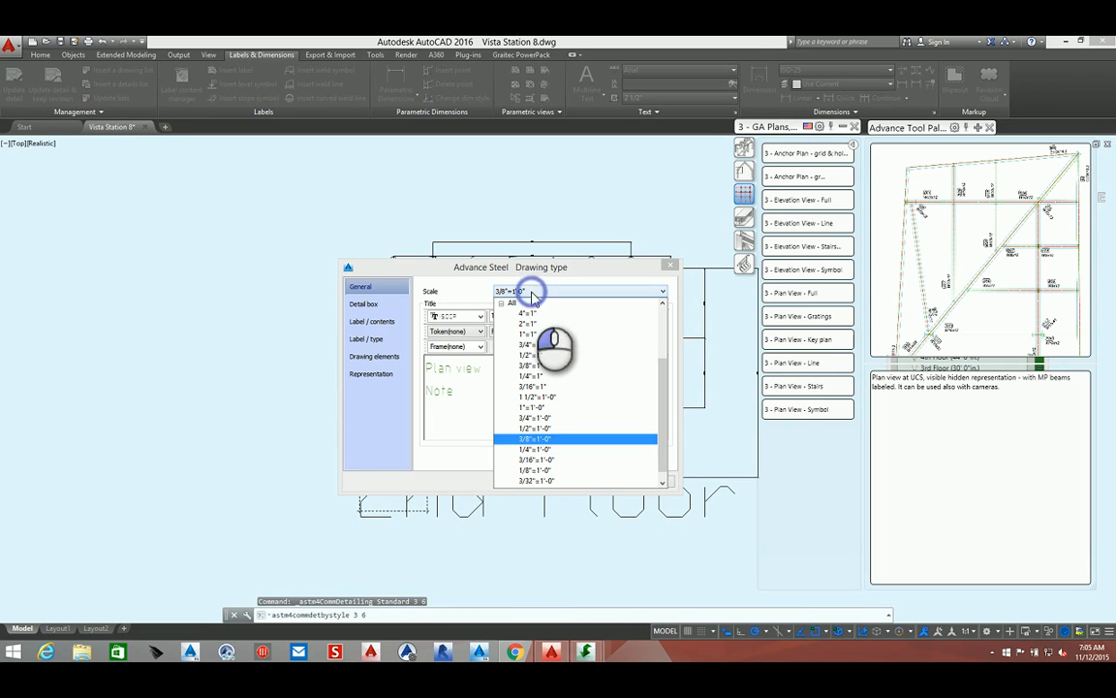
click(579, 461)
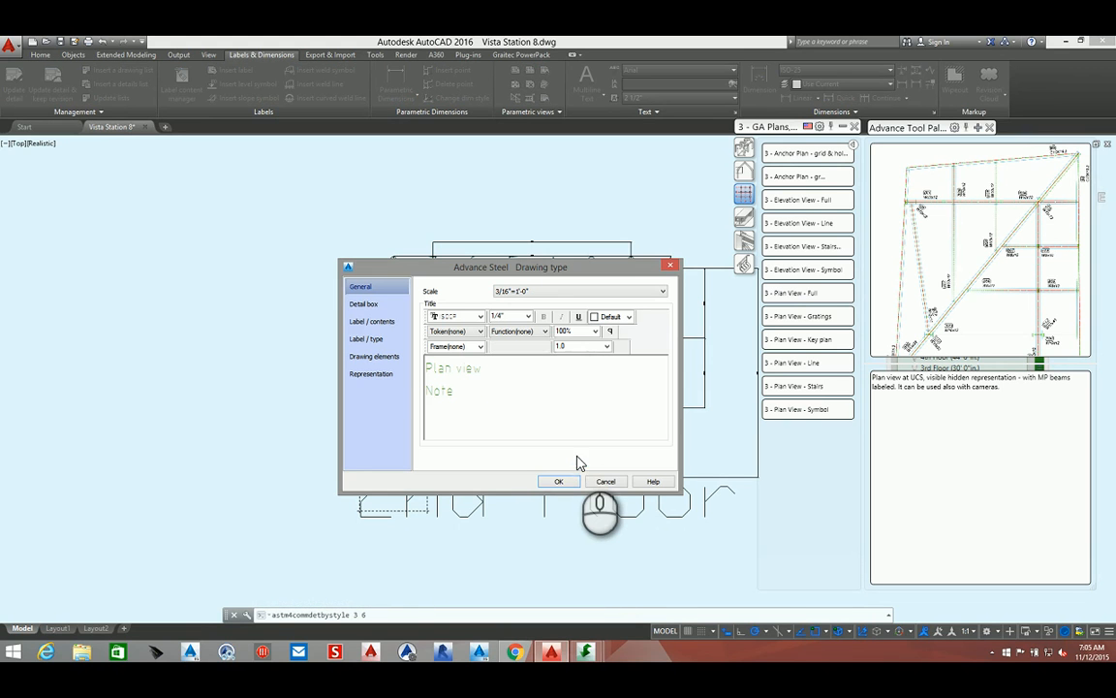
Set the detail box xy-viewport to Automatic, change the title note to "2nd floor", and confirm the drawing type
click(377, 305)
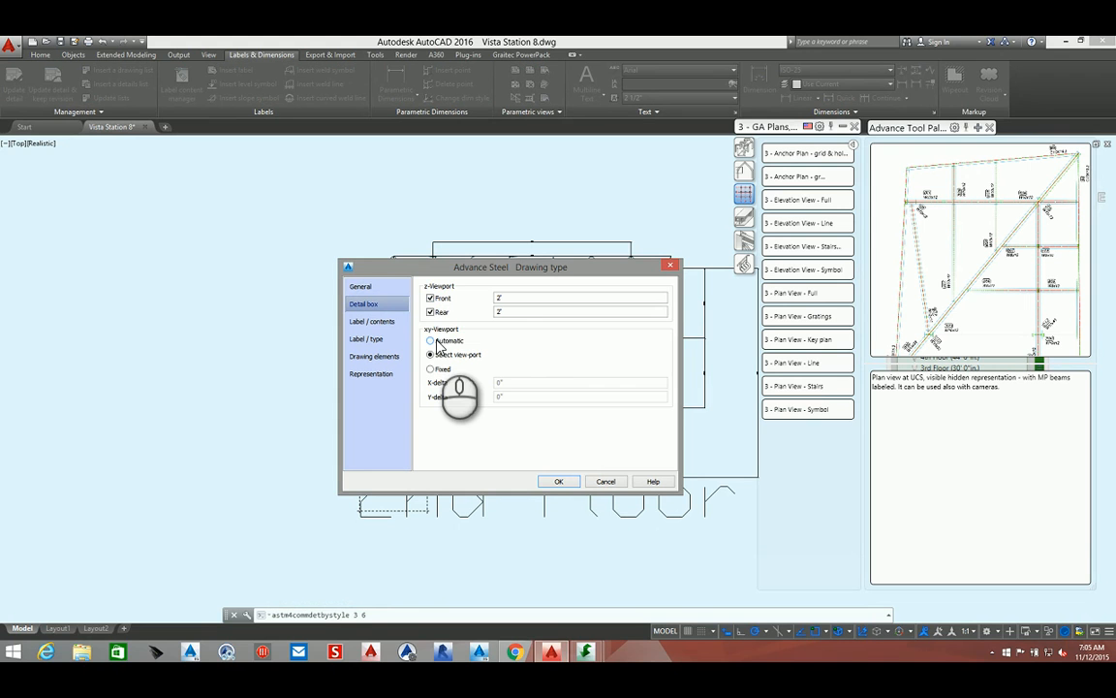
click(431, 341)
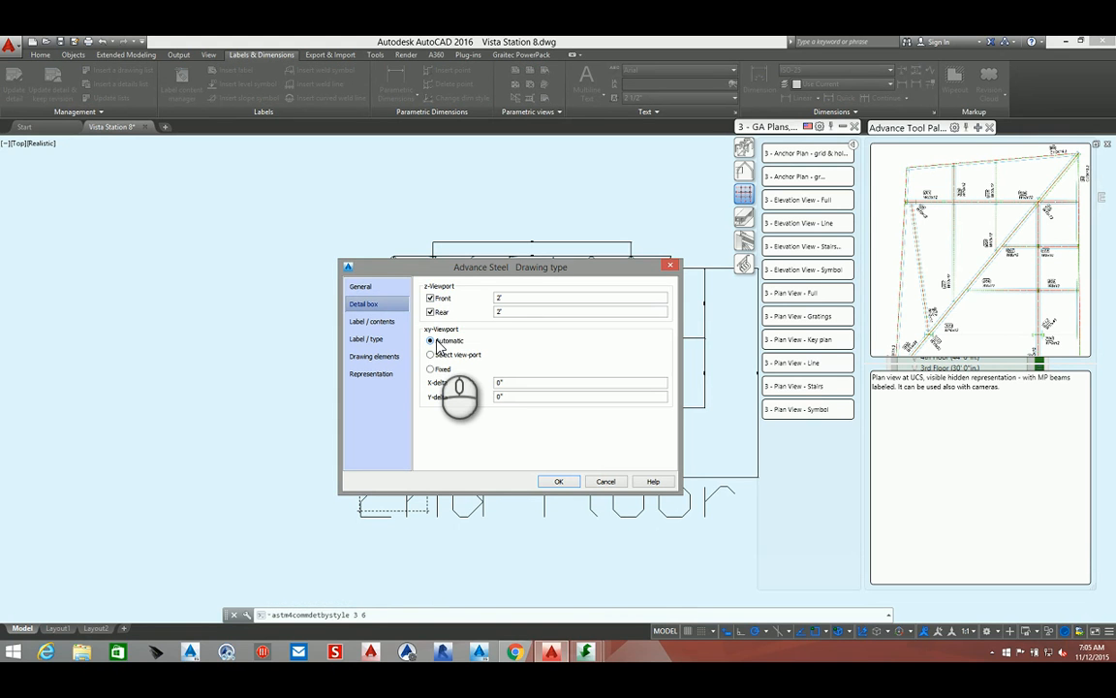
click(510, 302)
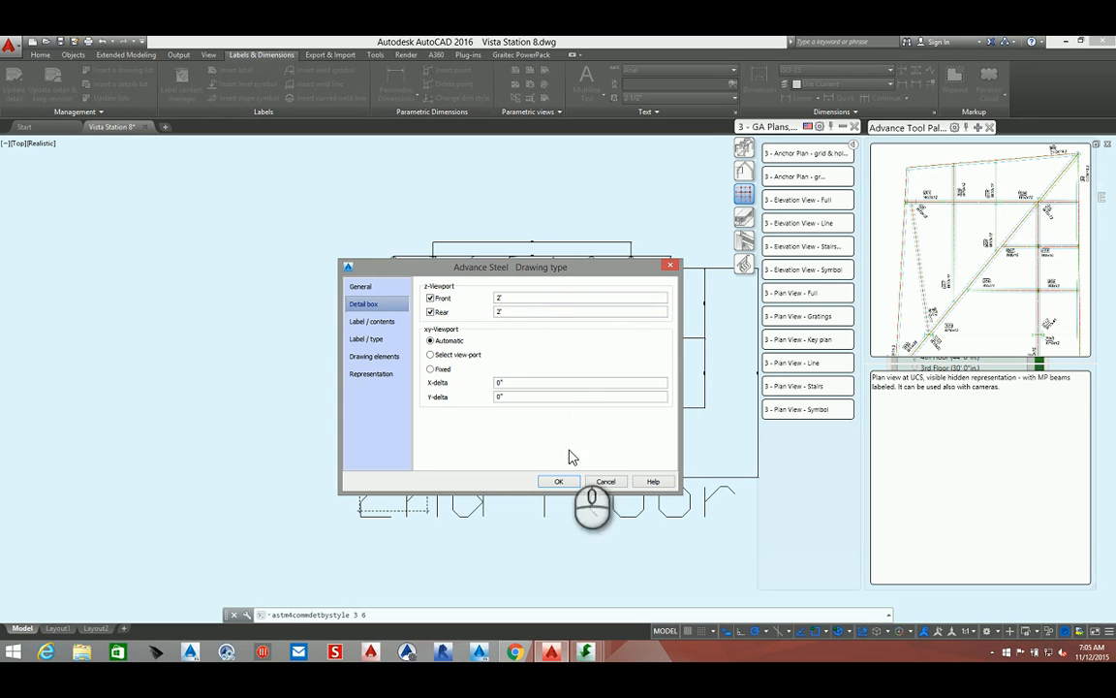
click(361, 286)
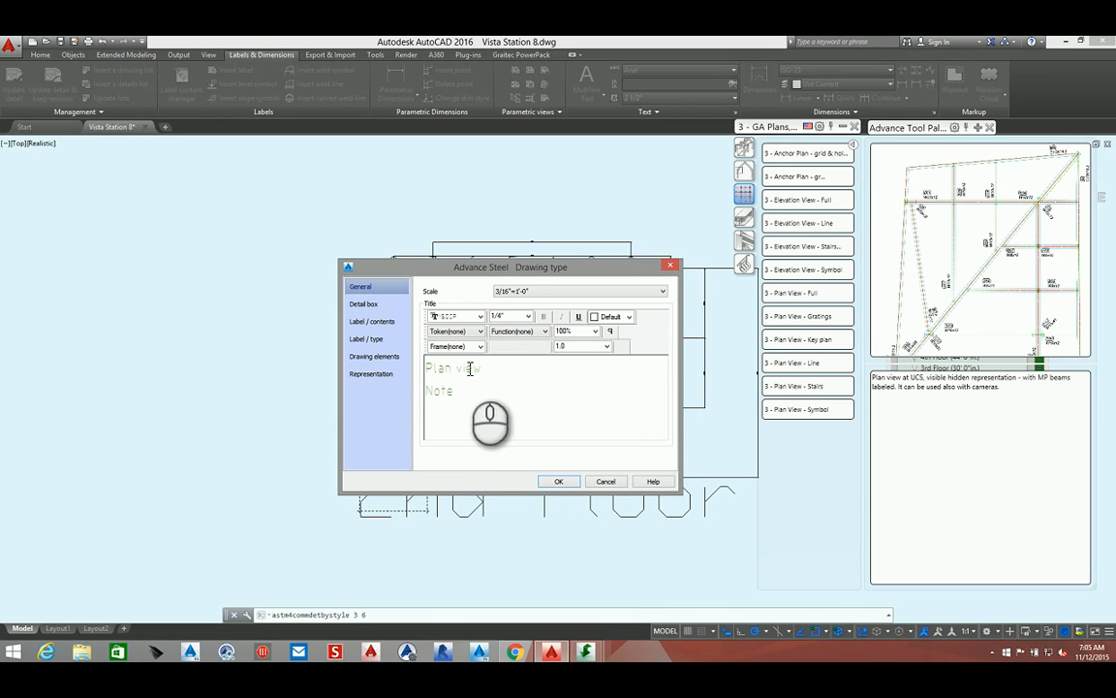
drag(451, 390, 419, 395)
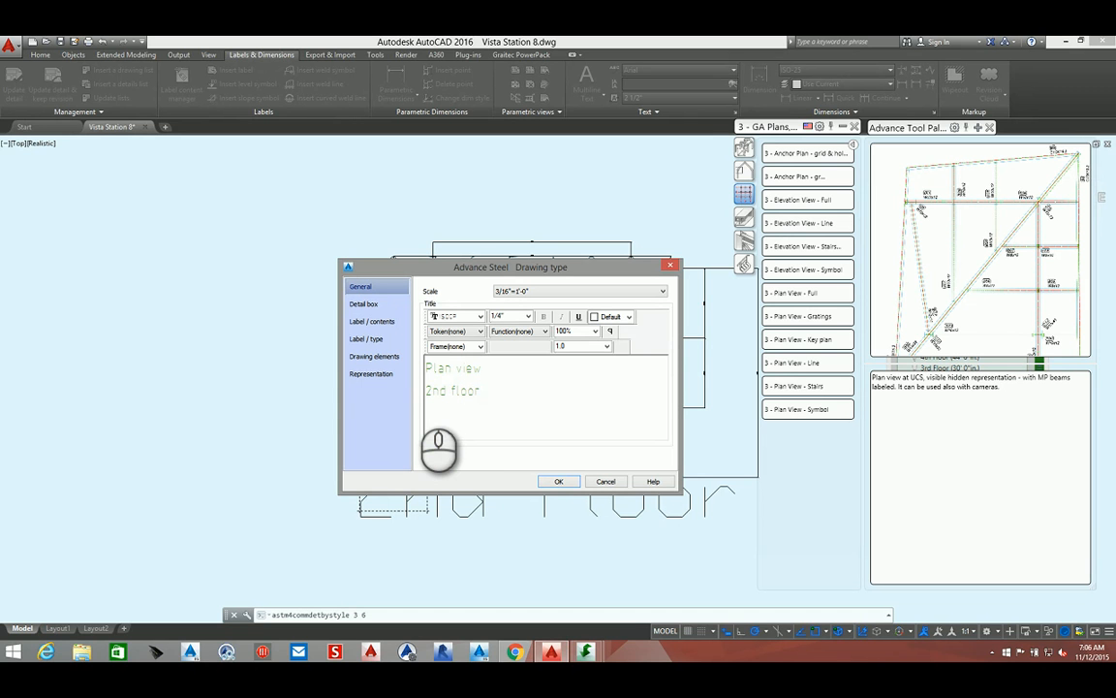
click(560, 481)
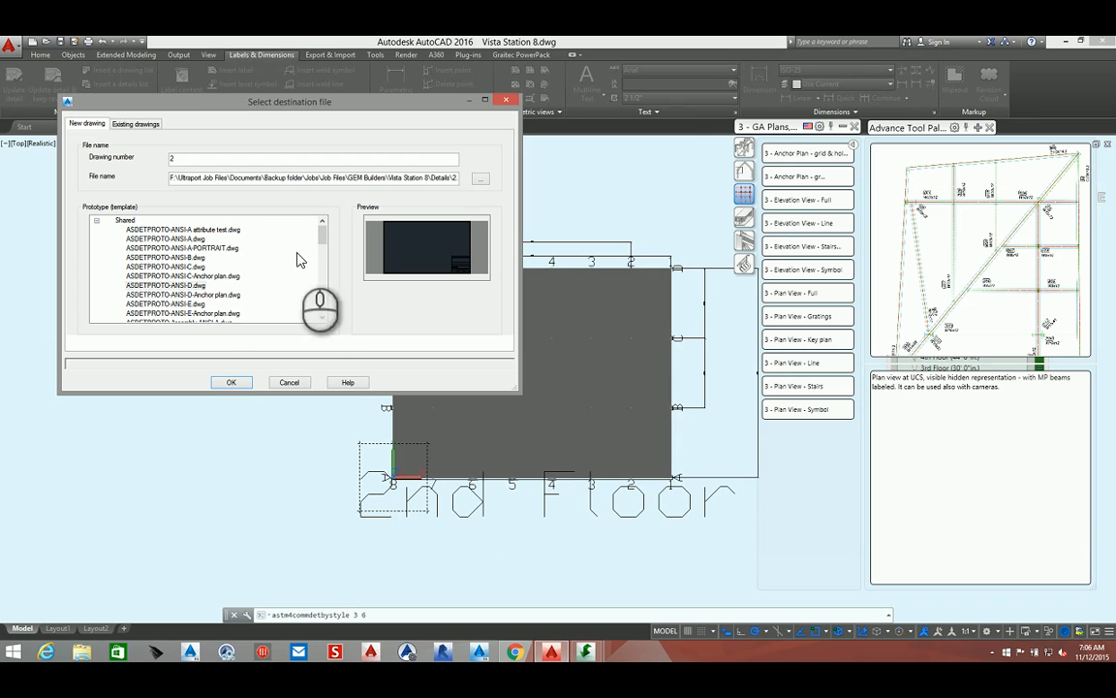
Create drawing 2 from the ASDETPROTO-ANSI-D.dwg prototype and open 2.dwg through the Document Manager
click(177, 286)
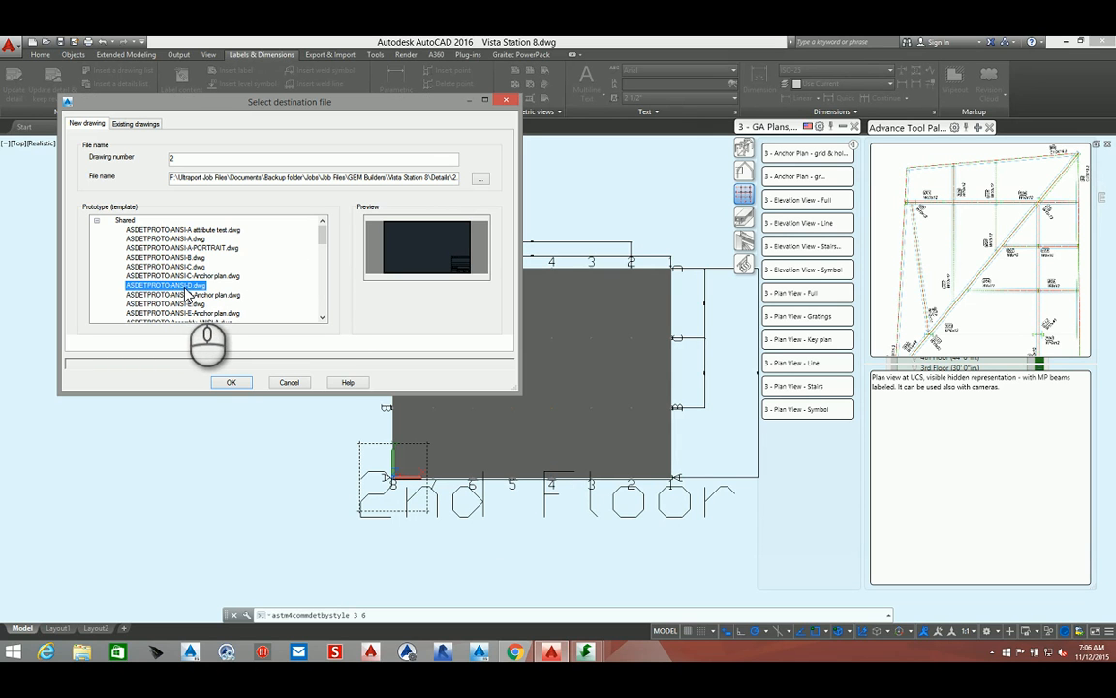
click(230, 382)
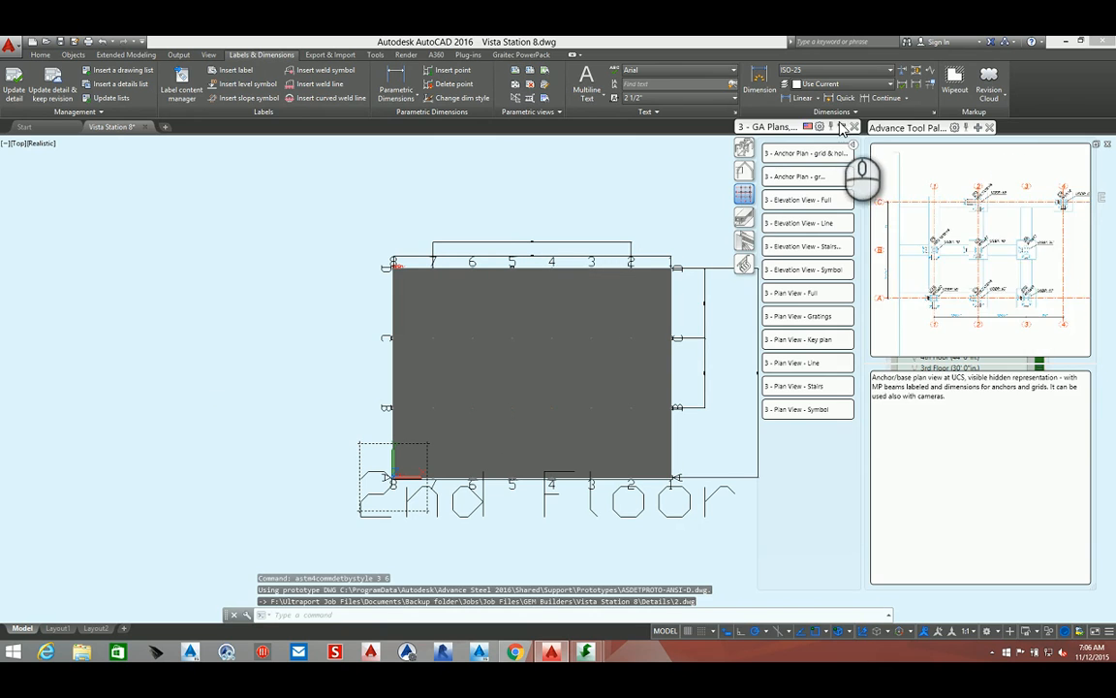
click(178, 54)
click(159, 83)
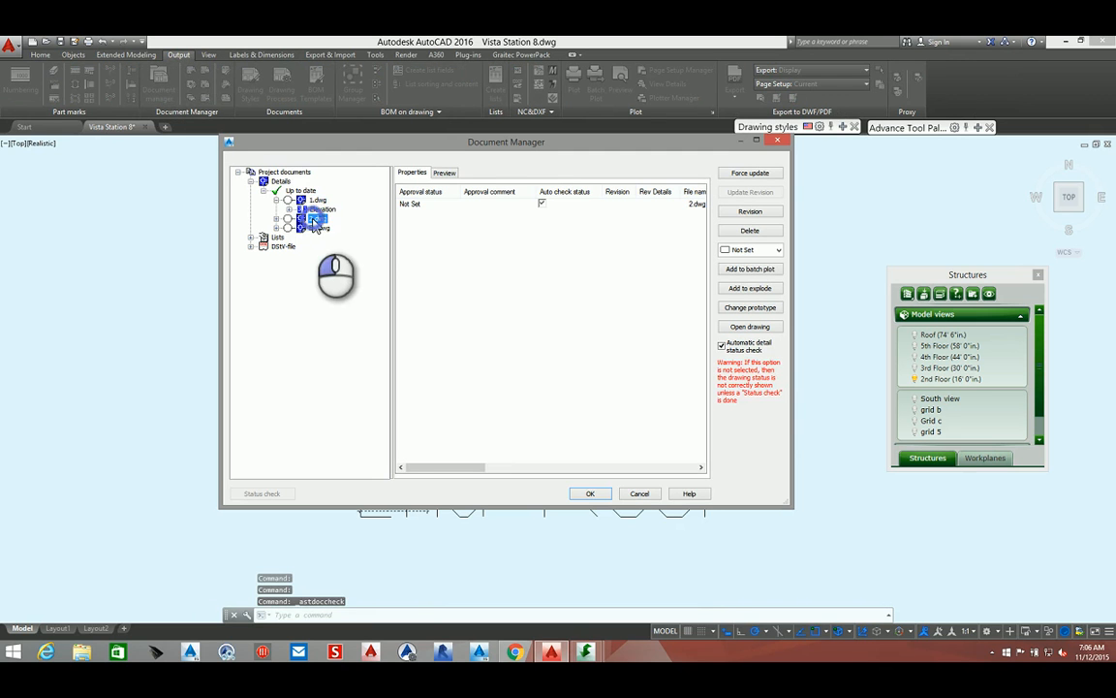
click(765, 328)
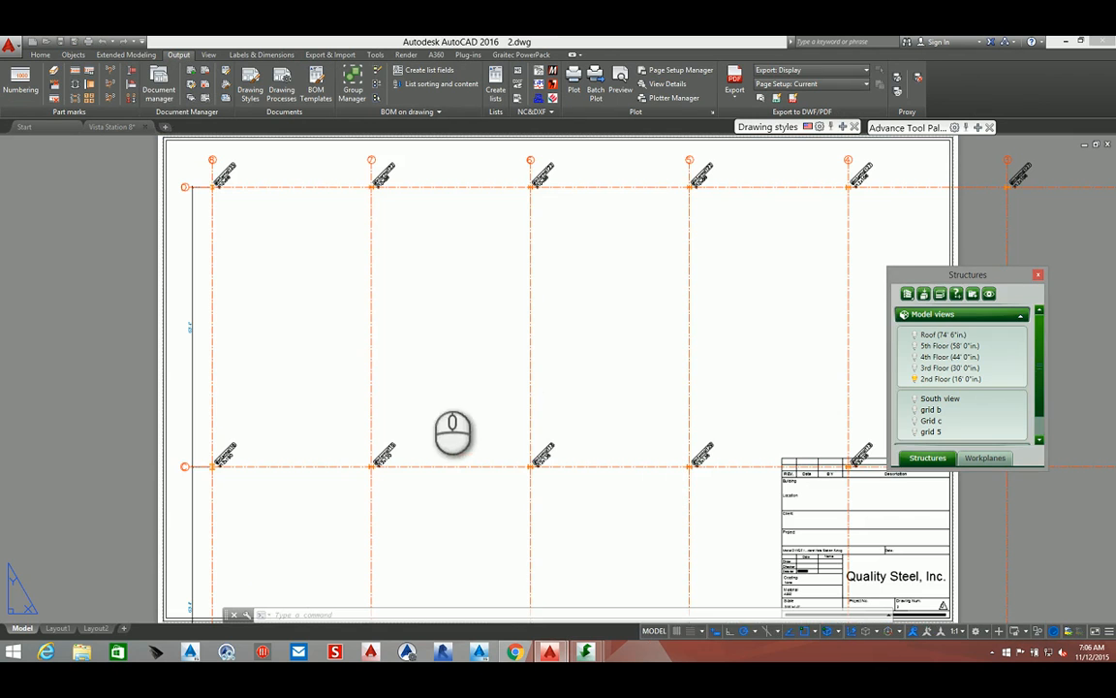
scroll(475, 326, down, 4)
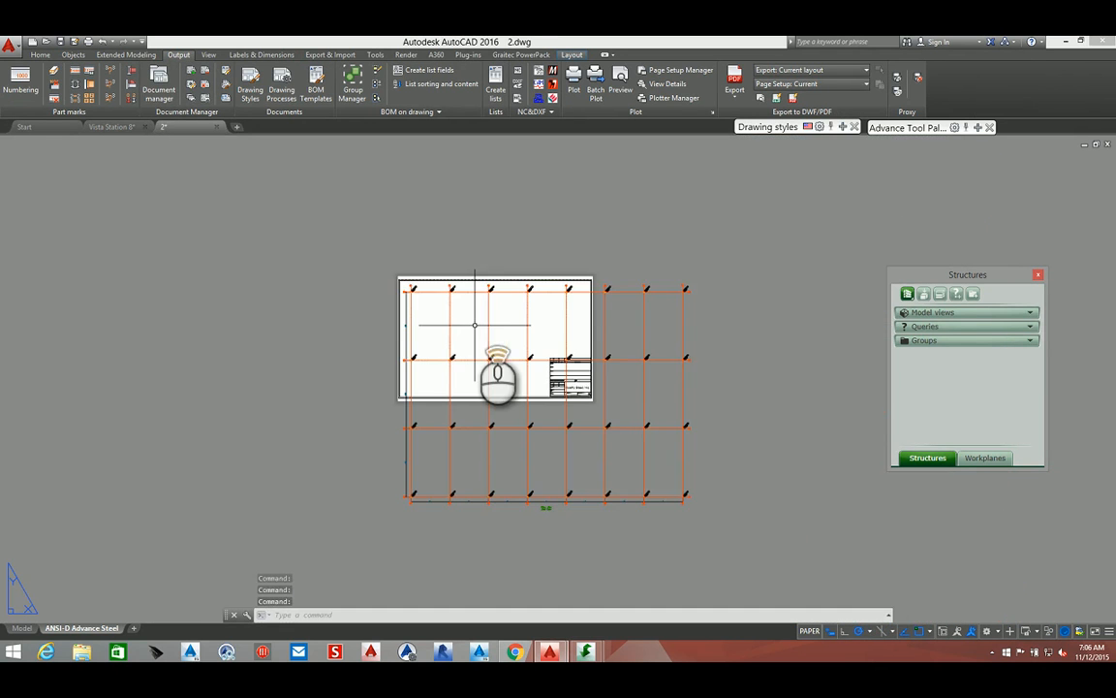
scroll(475, 326, up, 4)
click(366, 164)
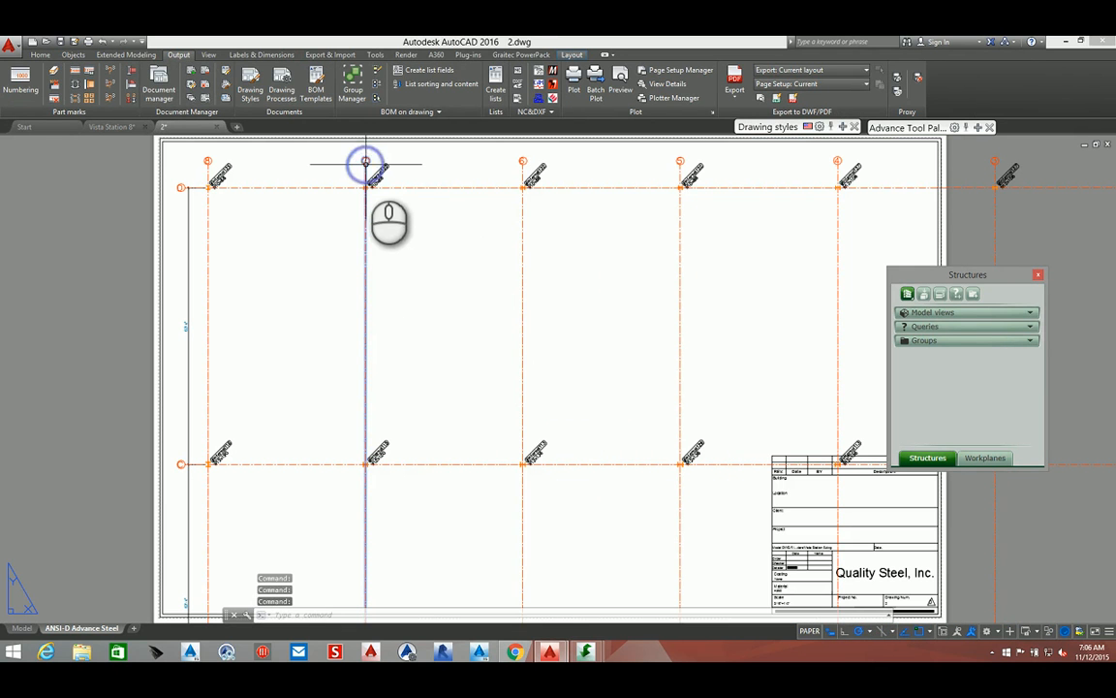
right_click(338, 176)
click(407, 330)
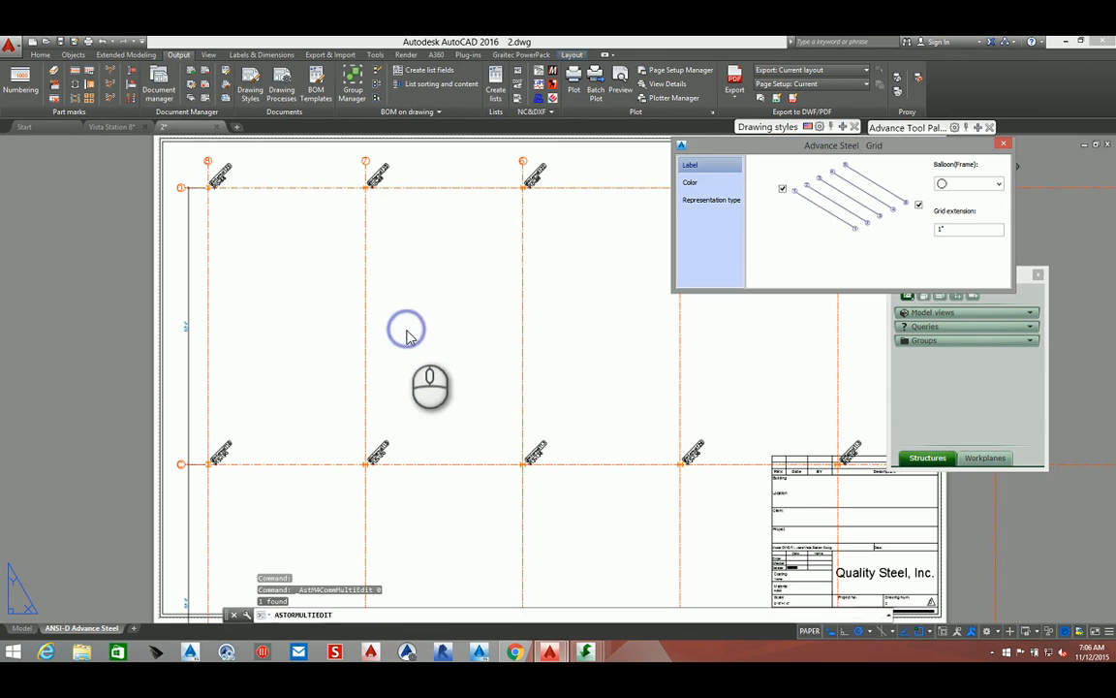
click(1004, 147)
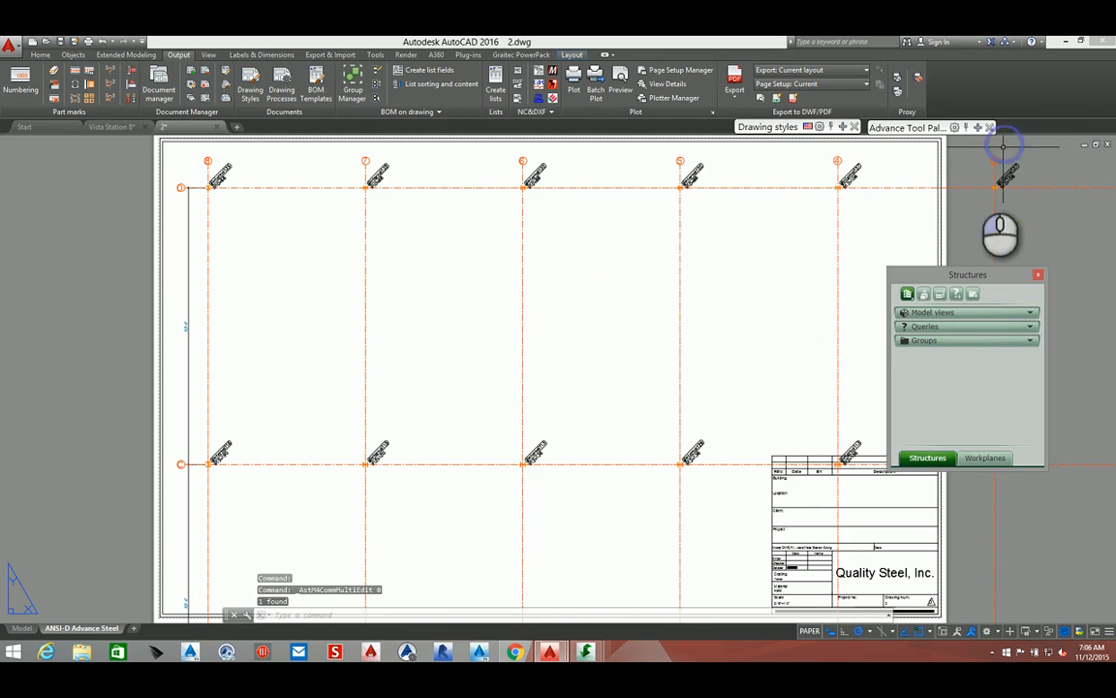
Open the plan view's Advance View Properties, make the rear view depth unlimited and set the front depth to 14'
click(514, 312)
right_click(514, 312)
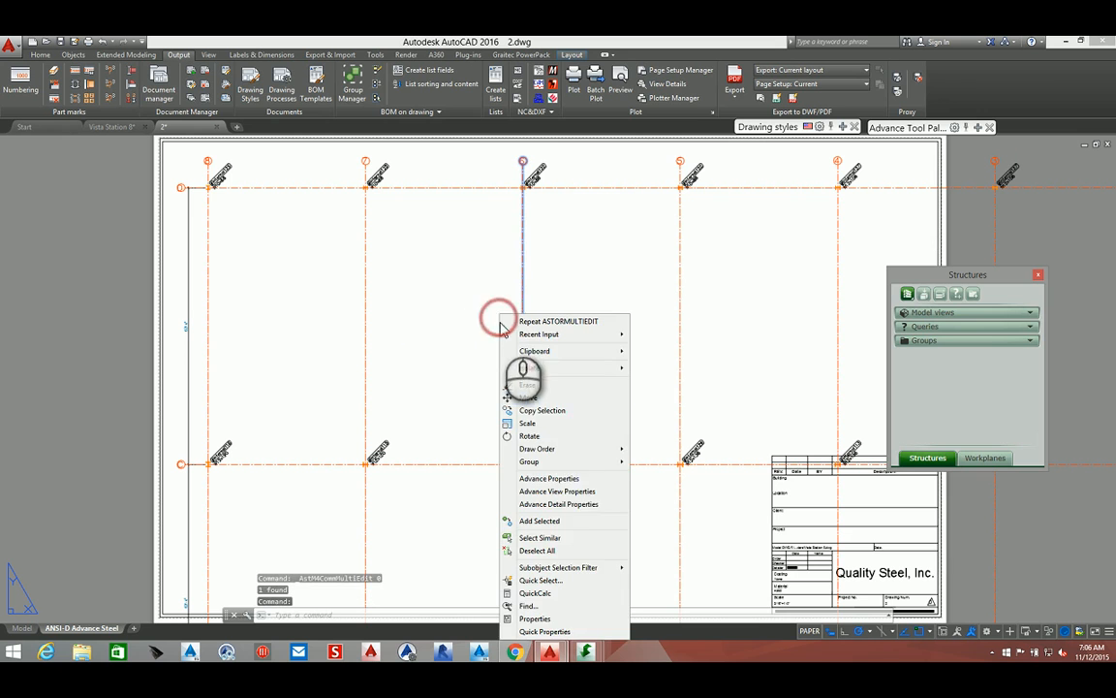
click(566, 490)
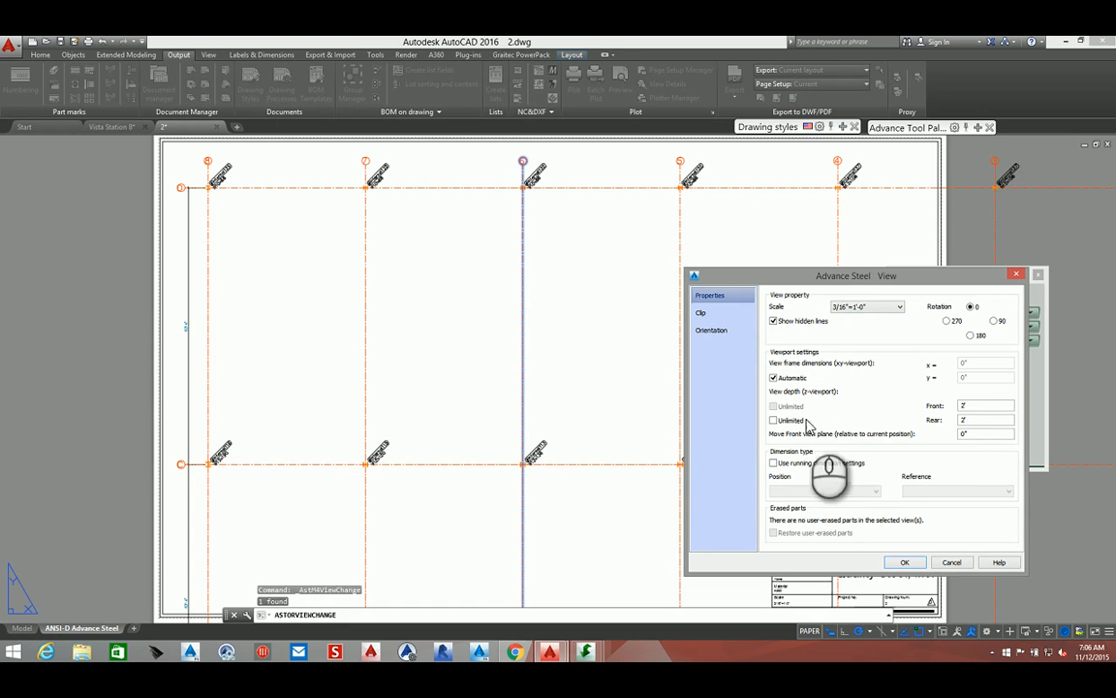
click(773, 419)
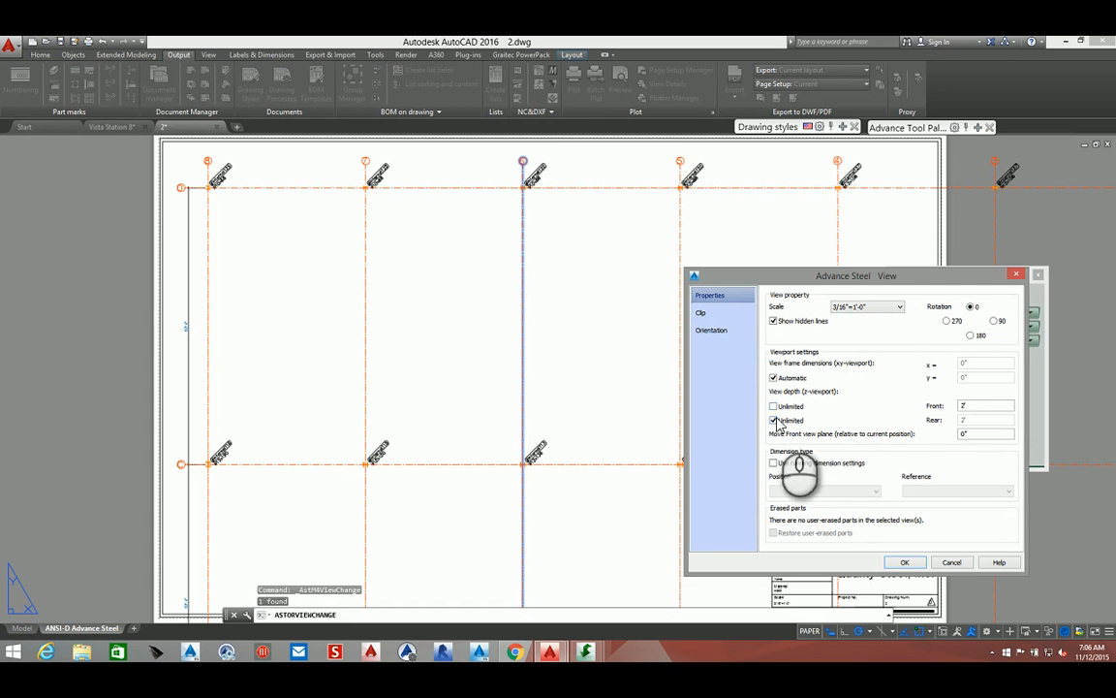
click(967, 407)
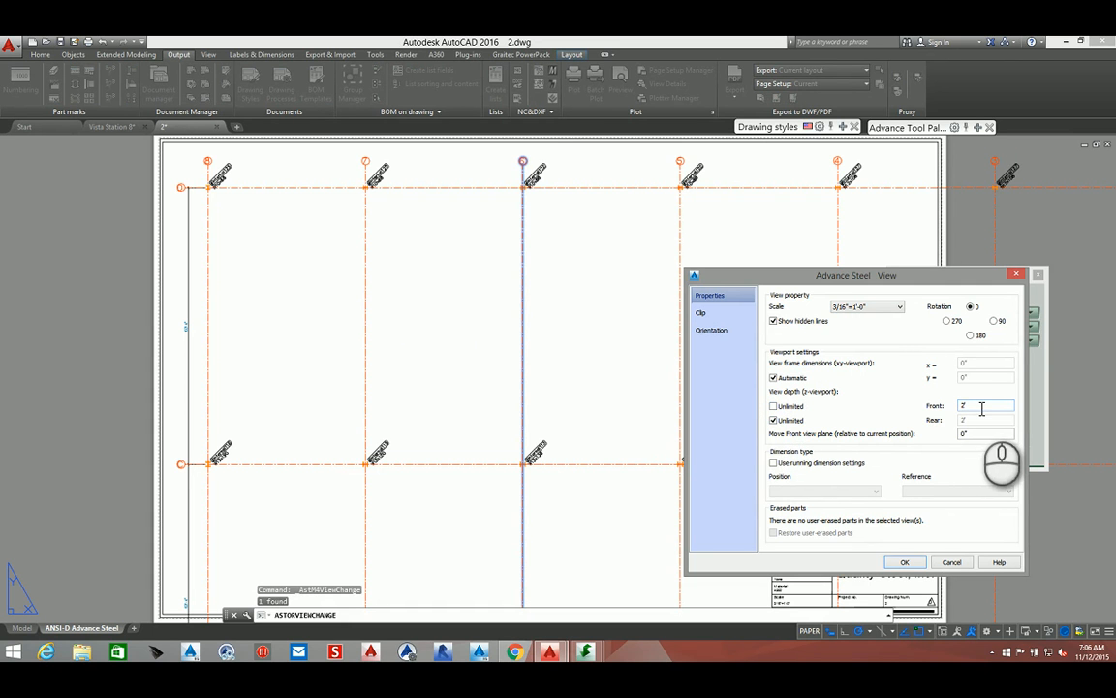
drag(981, 408, 959, 407)
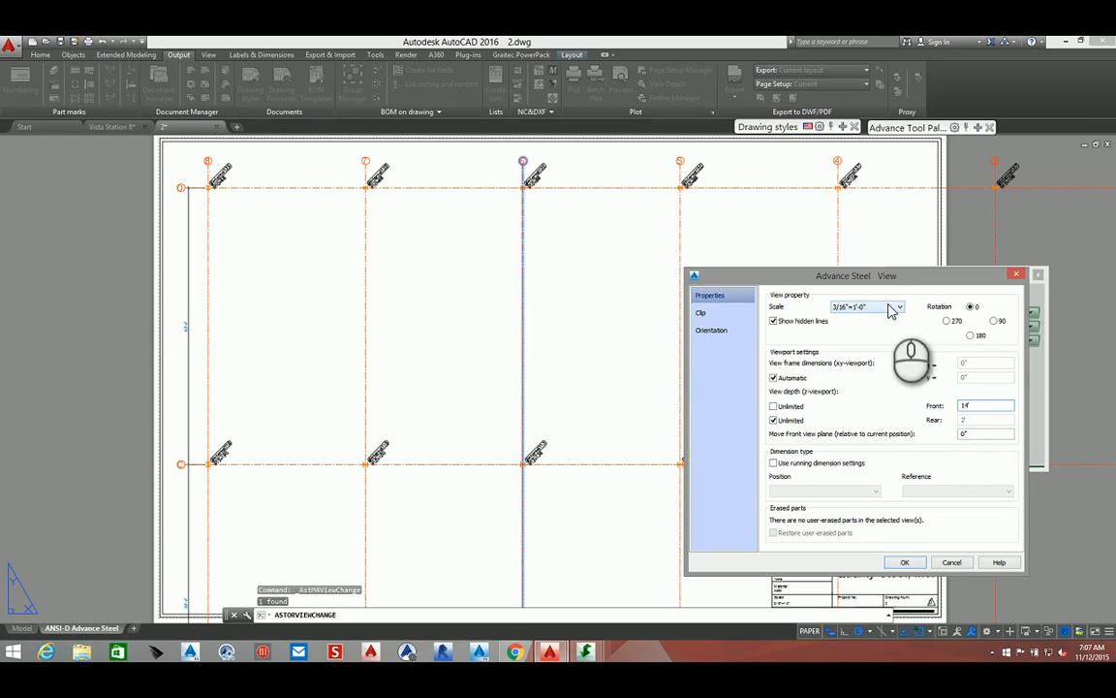
Set the view scale to 3/32"=1'-0" and apply the view changes
click(874, 312)
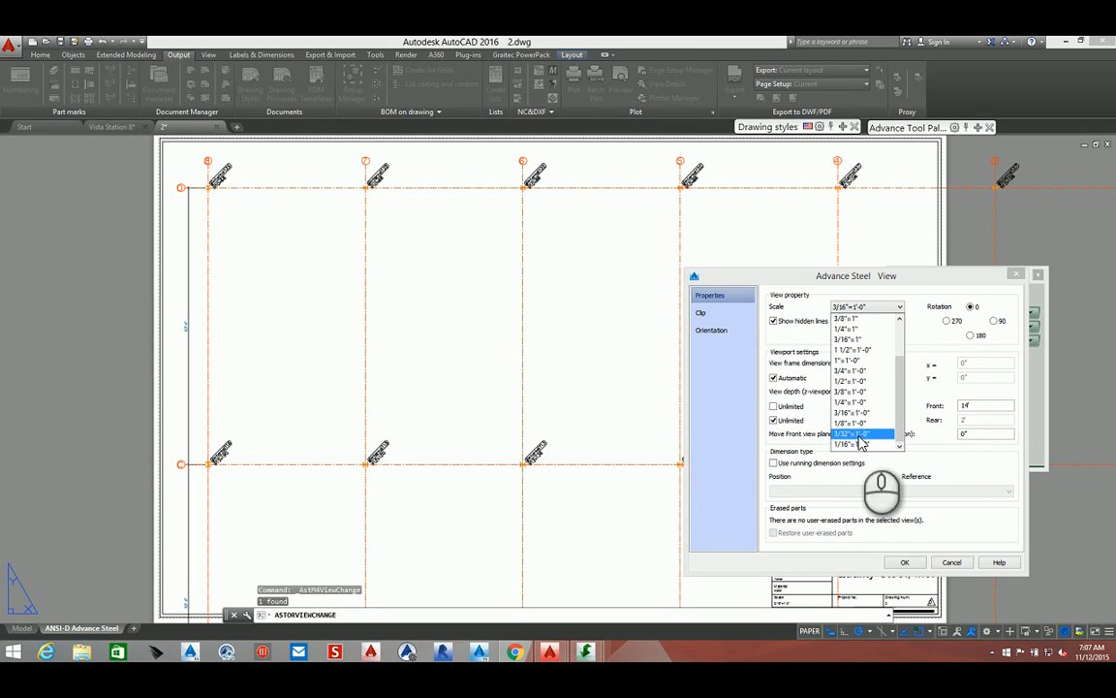
click(859, 434)
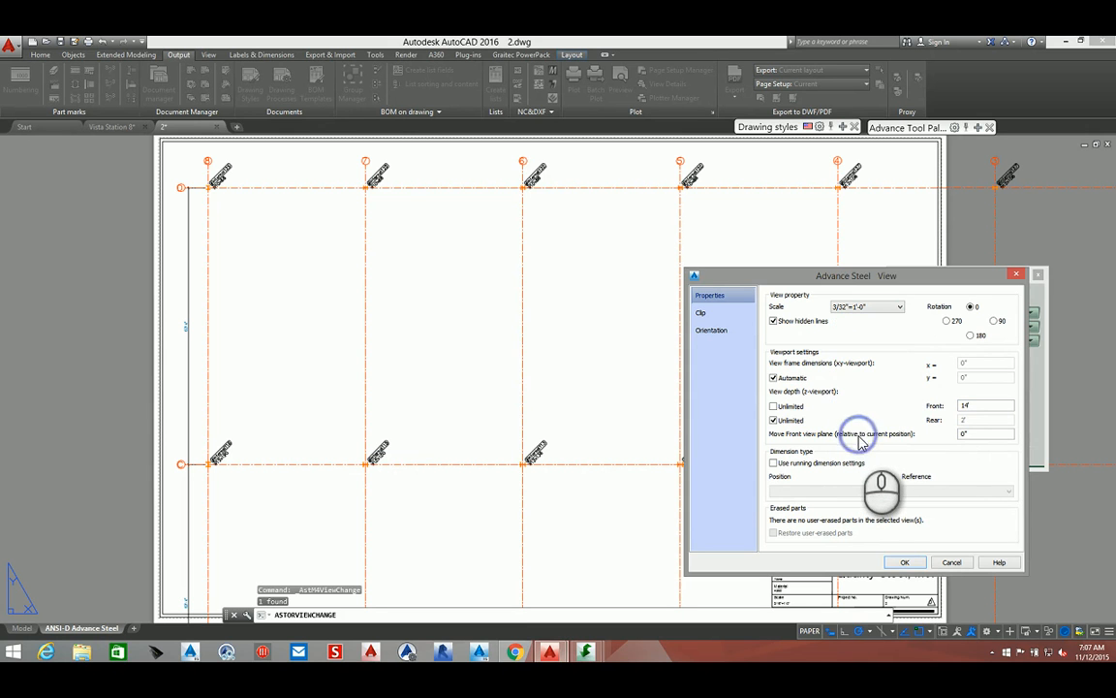
click(906, 562)
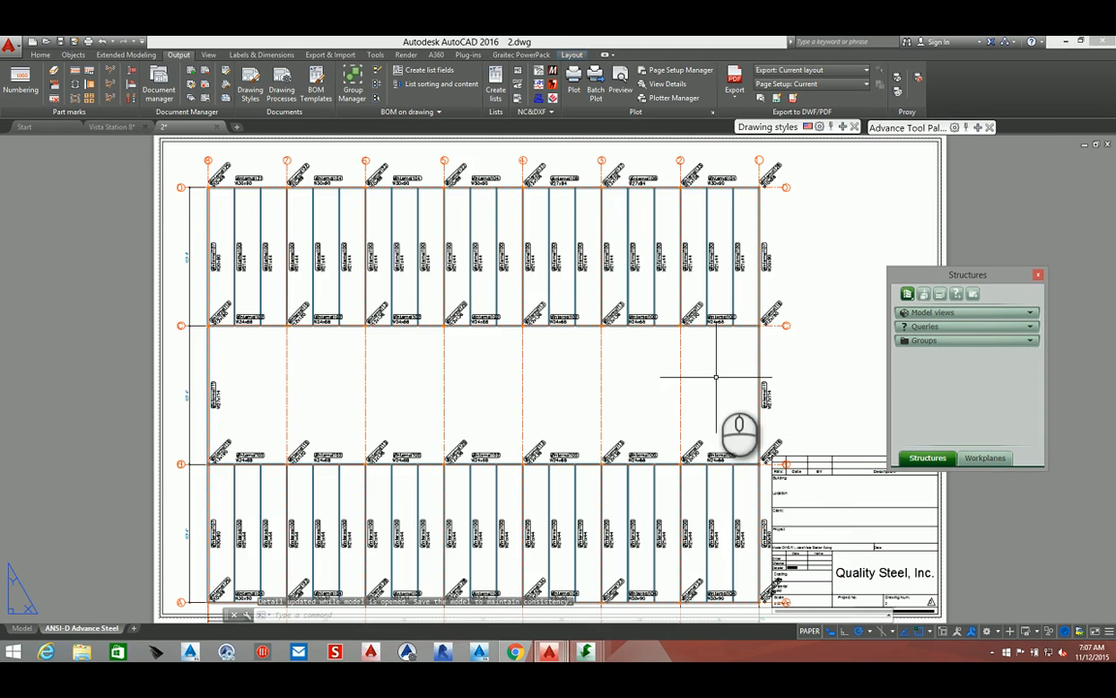
Enable the detail highlight on the plan drawing
scroll(716, 377, down, 2)
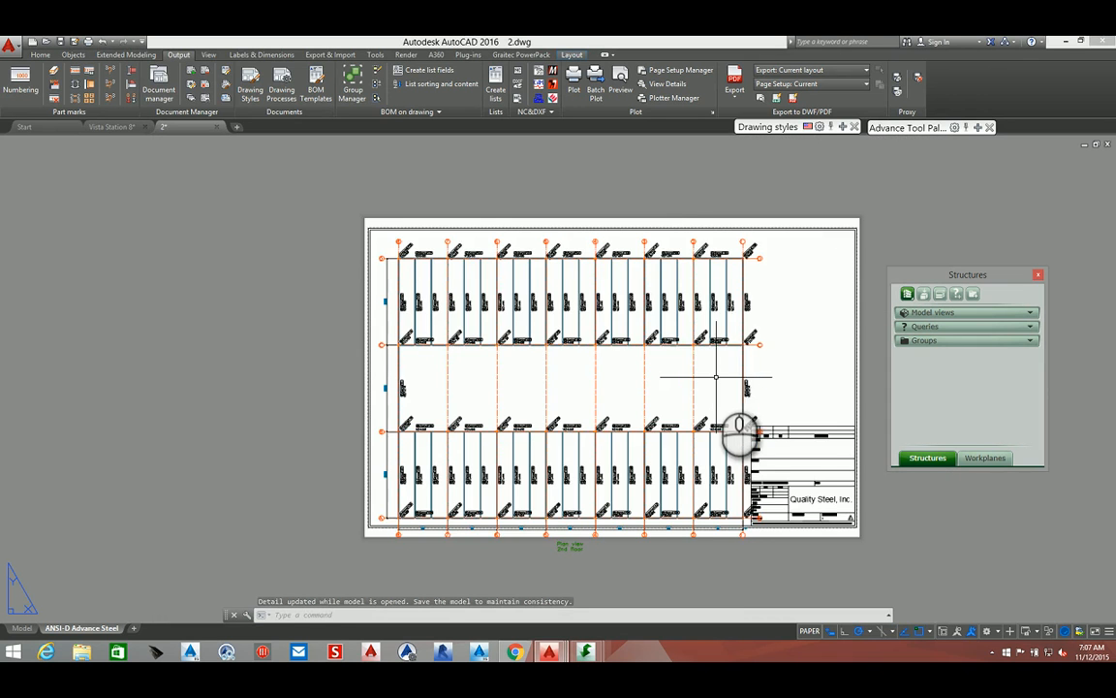
scroll(680, 246, up, 2)
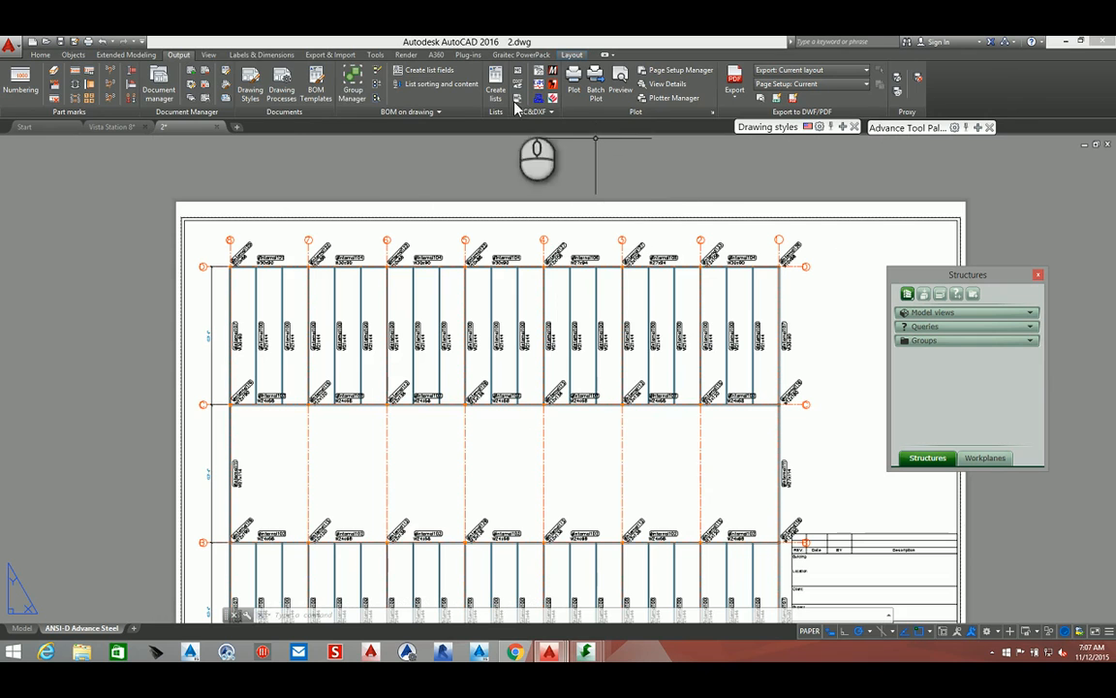
click(261, 54)
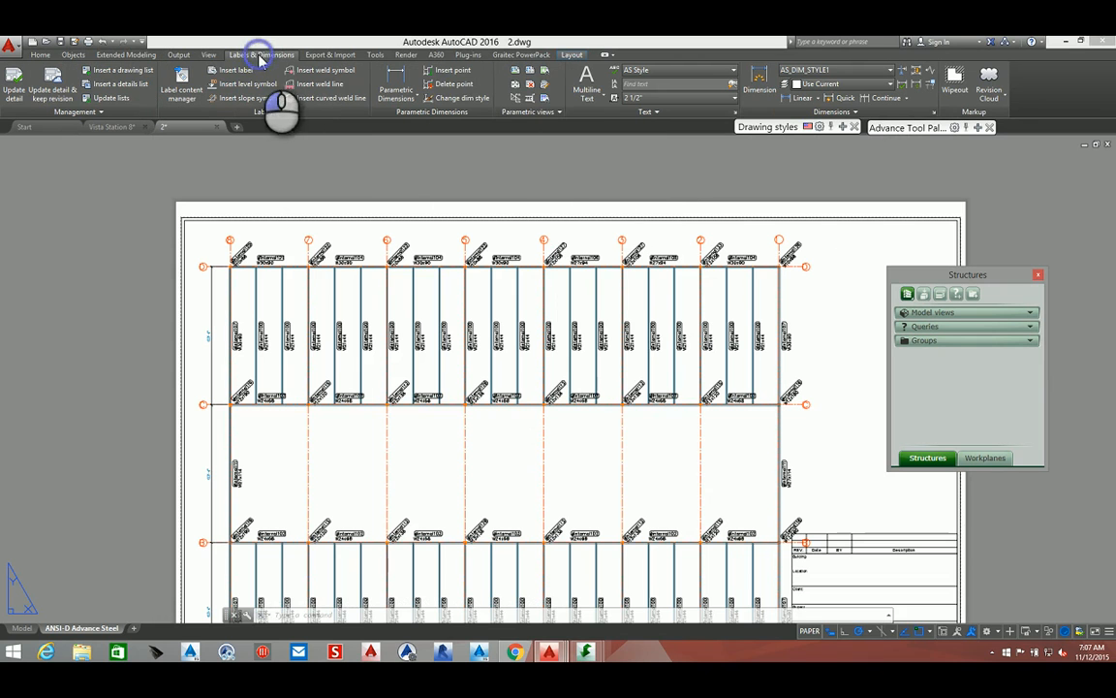
click(513, 98)
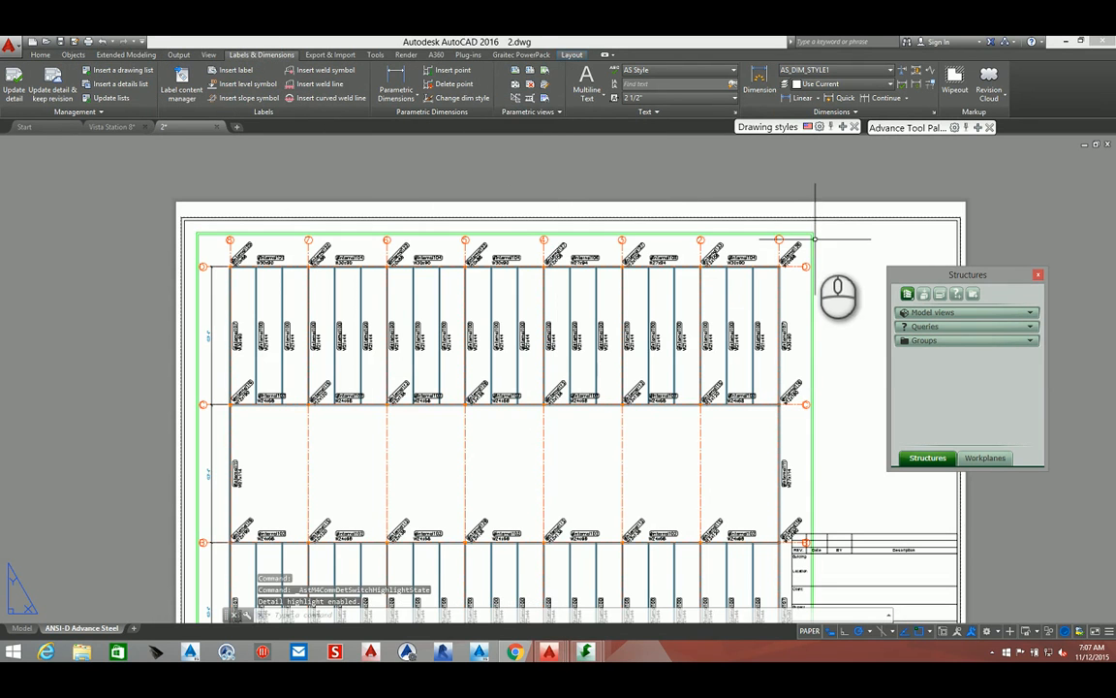
Move the plan view slightly to reposition it within the sheet border
scroll(810, 233, up, 3)
right_click(805, 233)
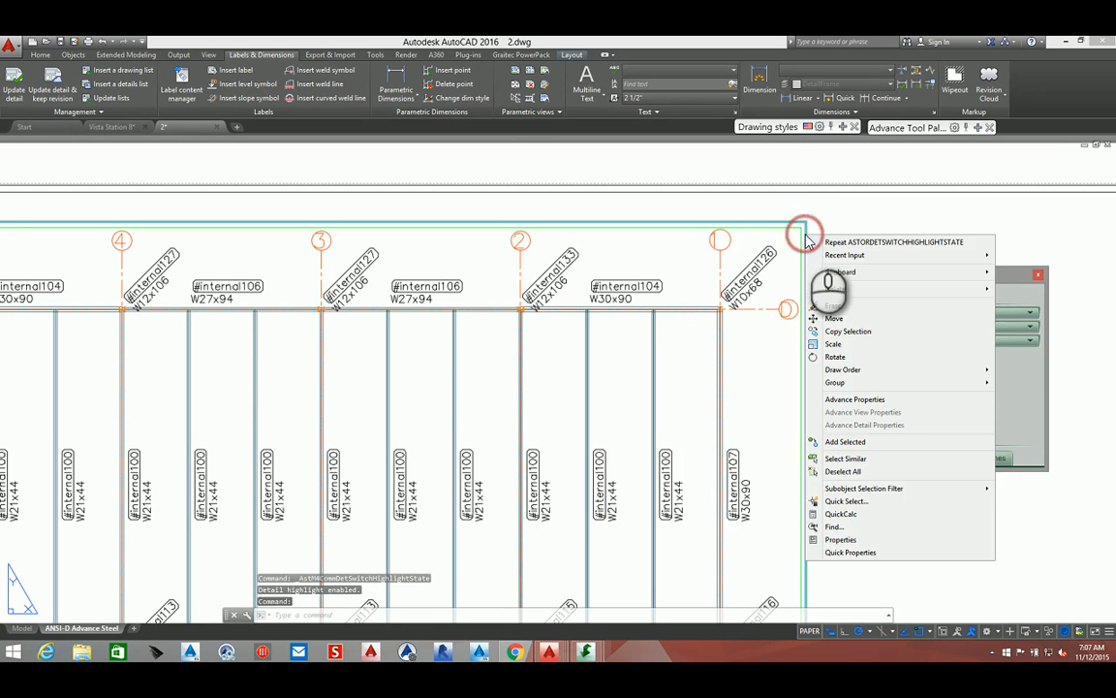
click(850, 314)
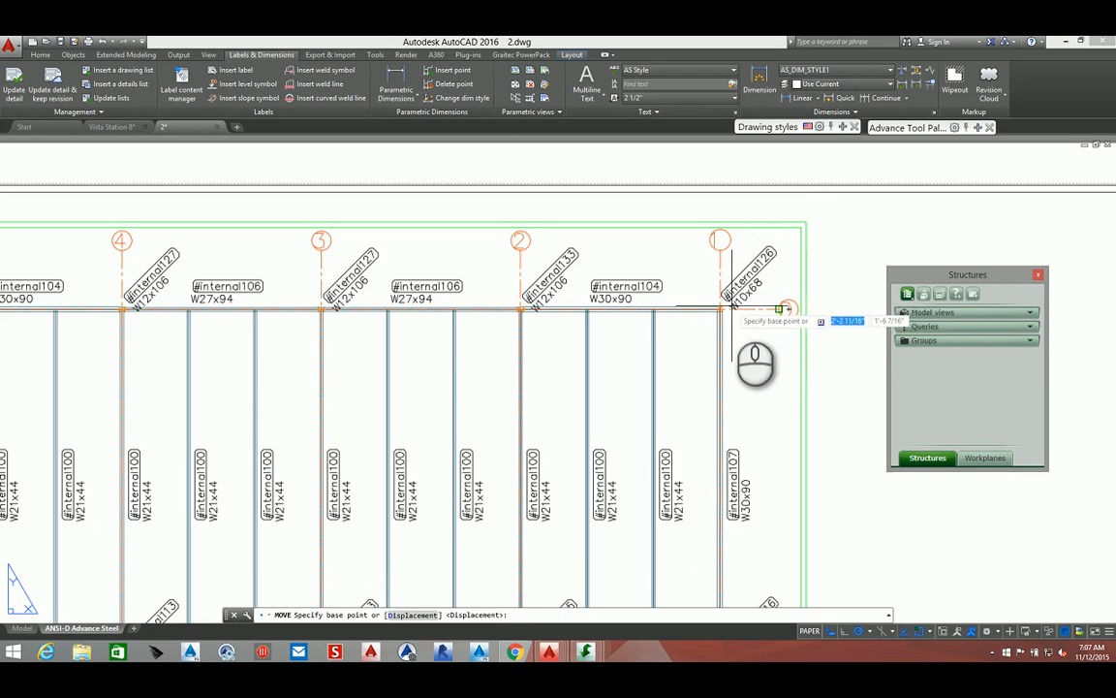
click(786, 308)
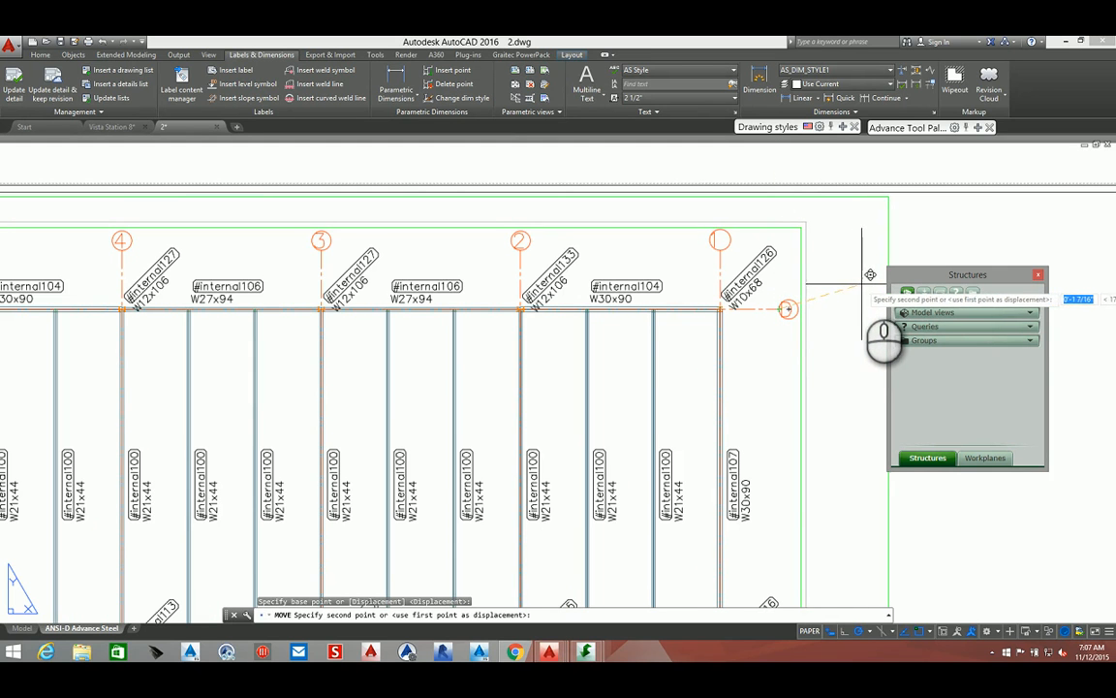
scroll(857, 287, down, 4)
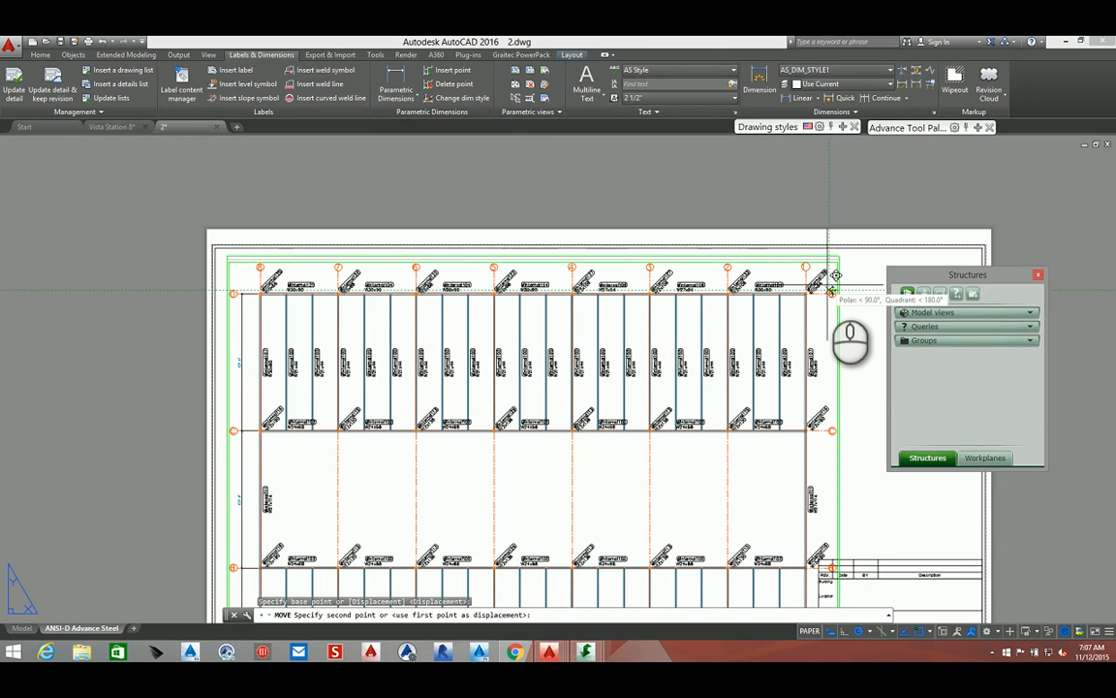
click(829, 281)
scroll(823, 276, down, 2)
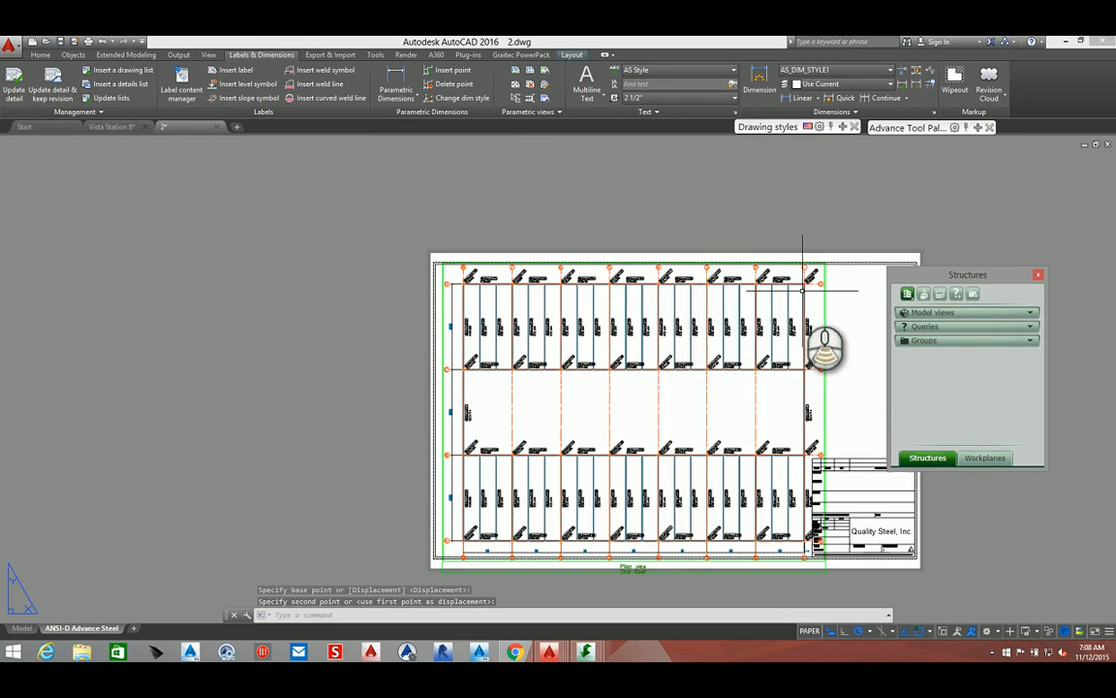
Disable the detail highlight on the plan drawing
scroll(838, 538, up, 5)
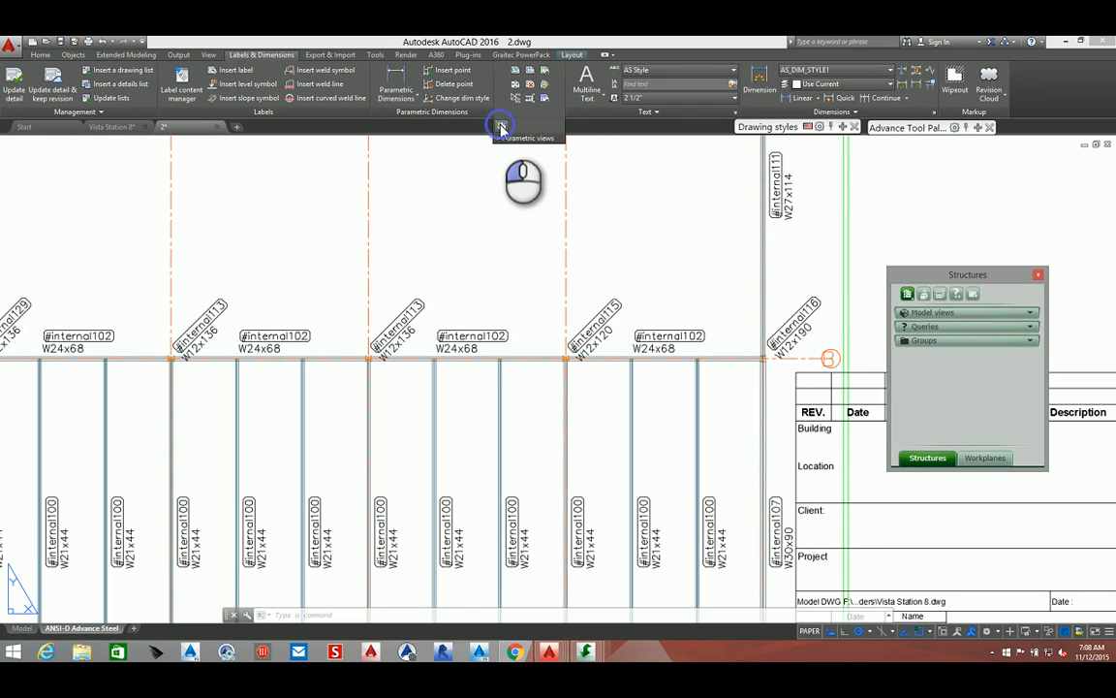
click(502, 127)
drag(967, 274, 1047, 295)
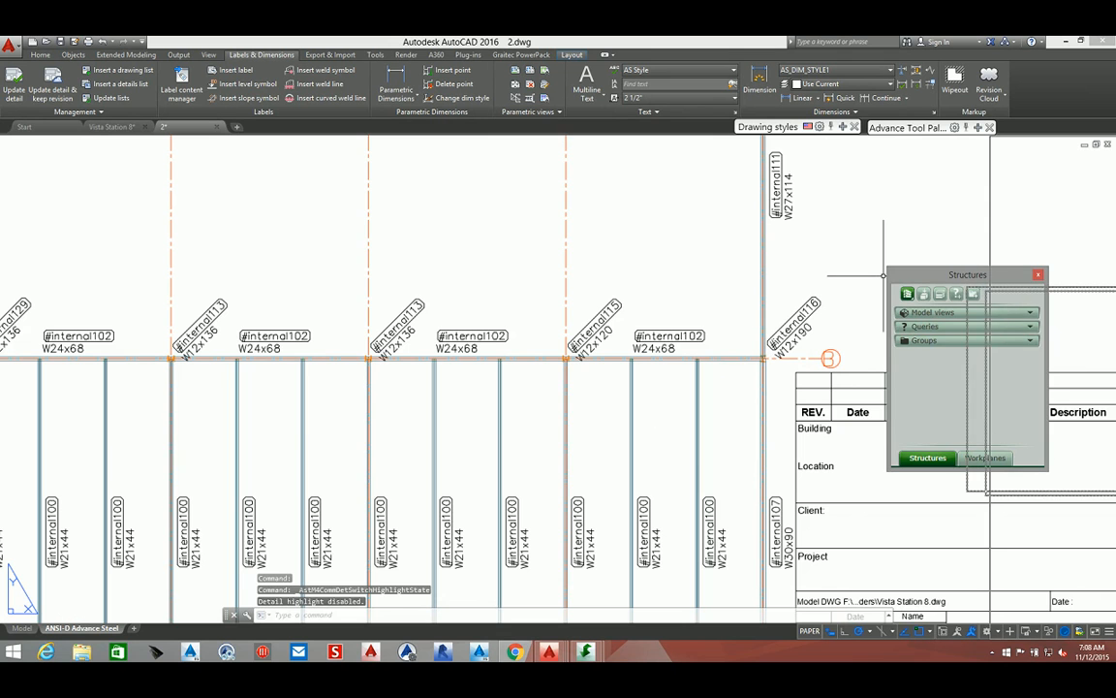
scroll(862, 290, down, 3)
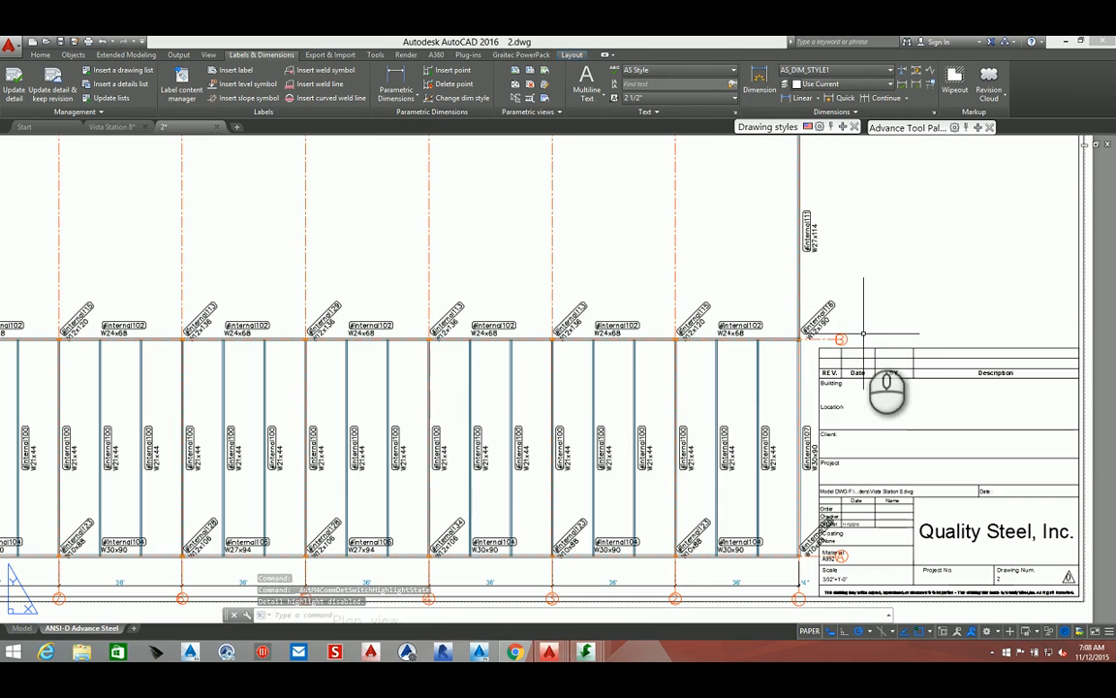
Turn off the label balloon at the right end of grid axis B in its grid properties
click(853, 338)
right_click(877, 317)
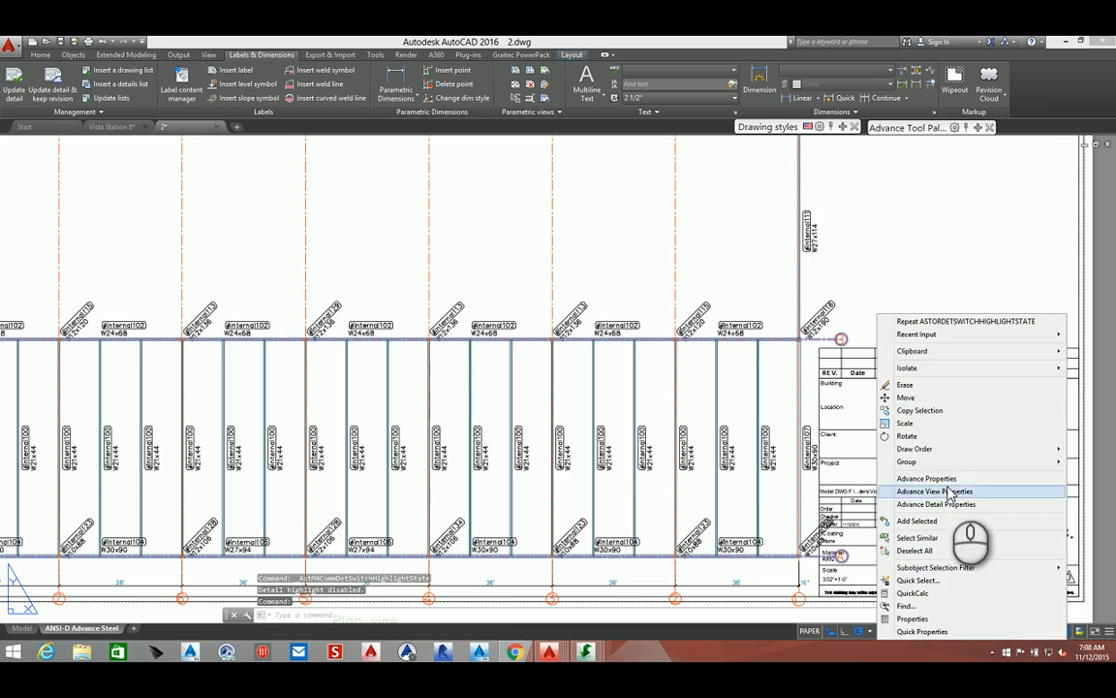
click(950, 492)
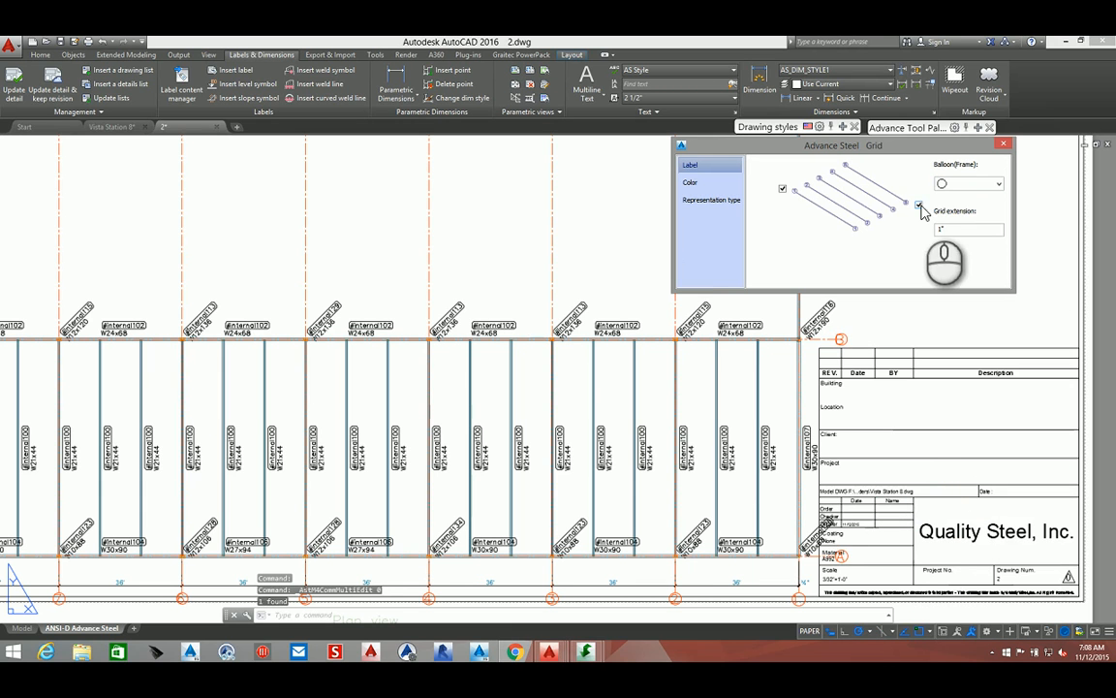
click(920, 206)
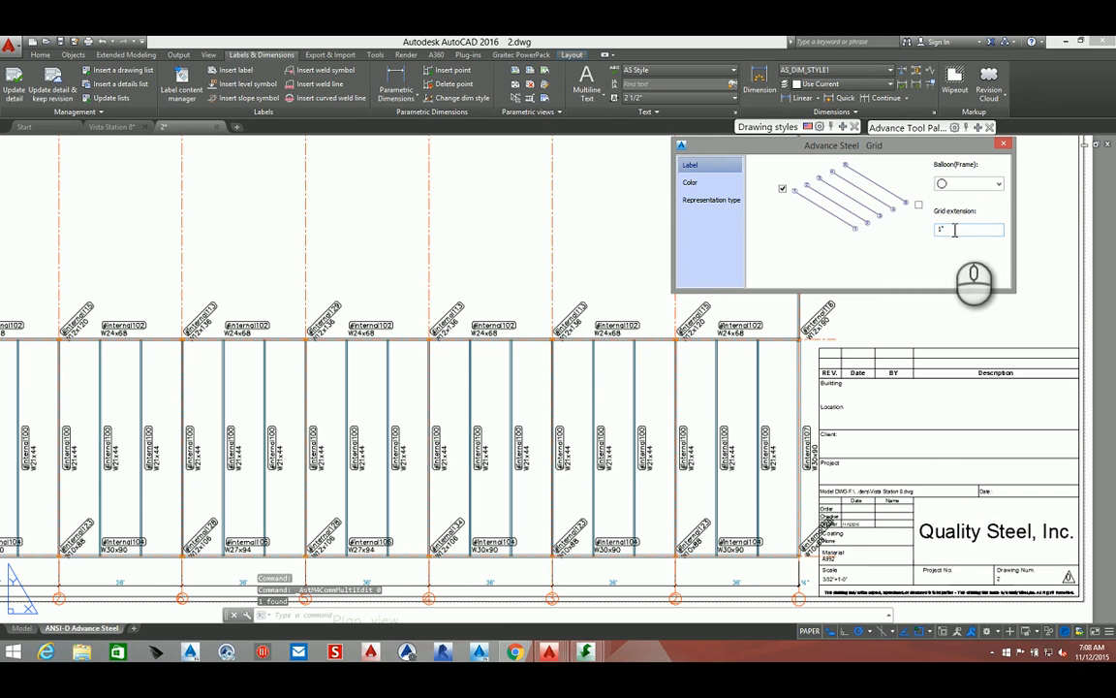
double_click(953, 230)
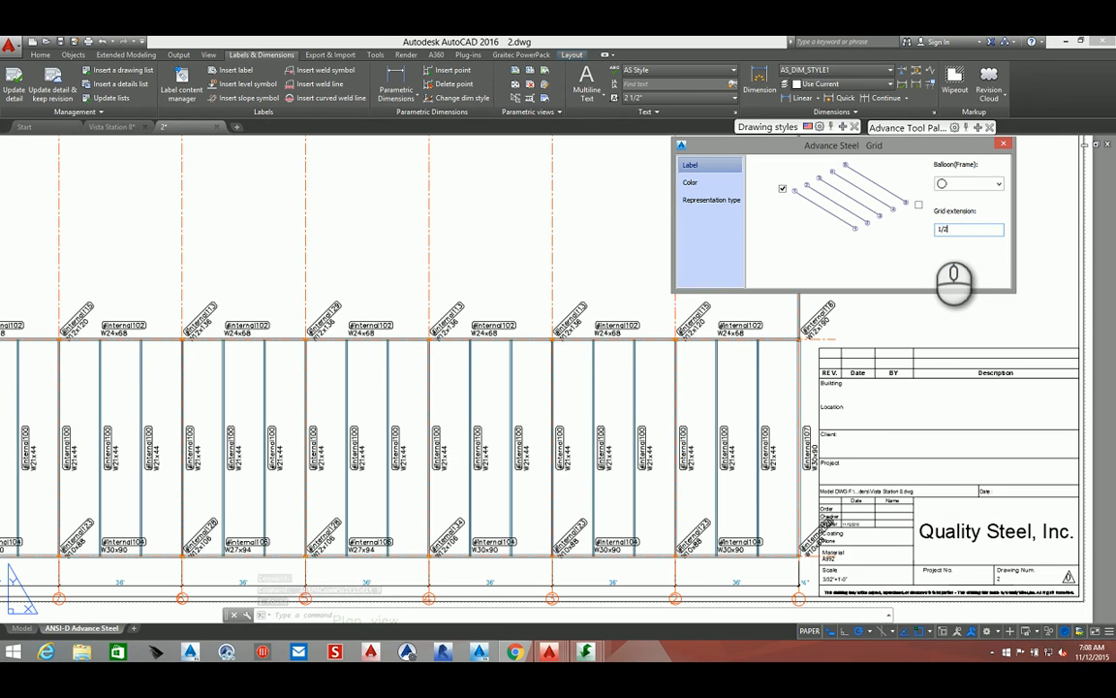
click(1002, 148)
Turn off the bottom label balloon of grid axis 8 in its grid properties
scroll(872, 291, down, 5)
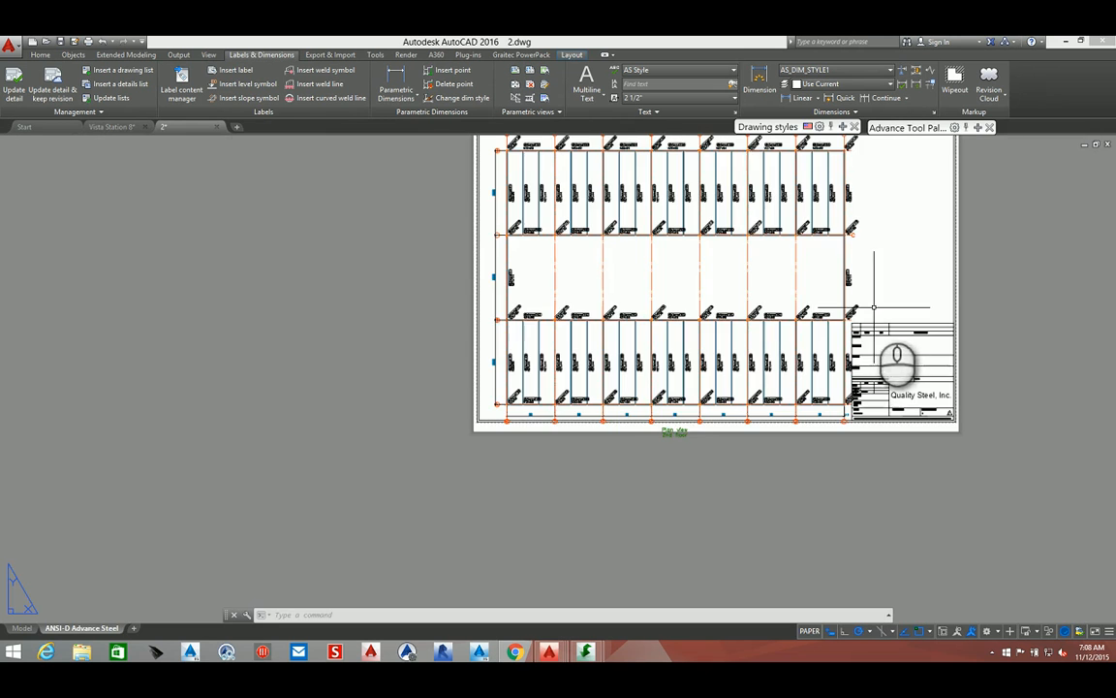
scroll(545, 412, up, 1)
scroll(546, 407, up, 8)
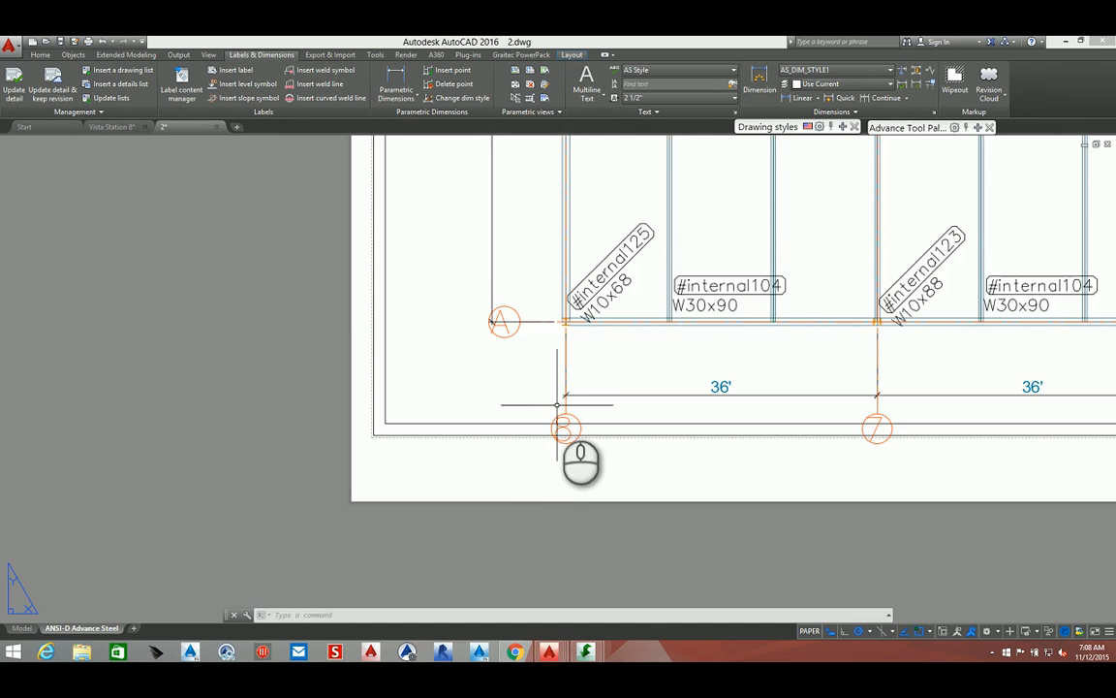
middle_drag(560, 406, 487, 457)
scroll(487, 457, down, 6)
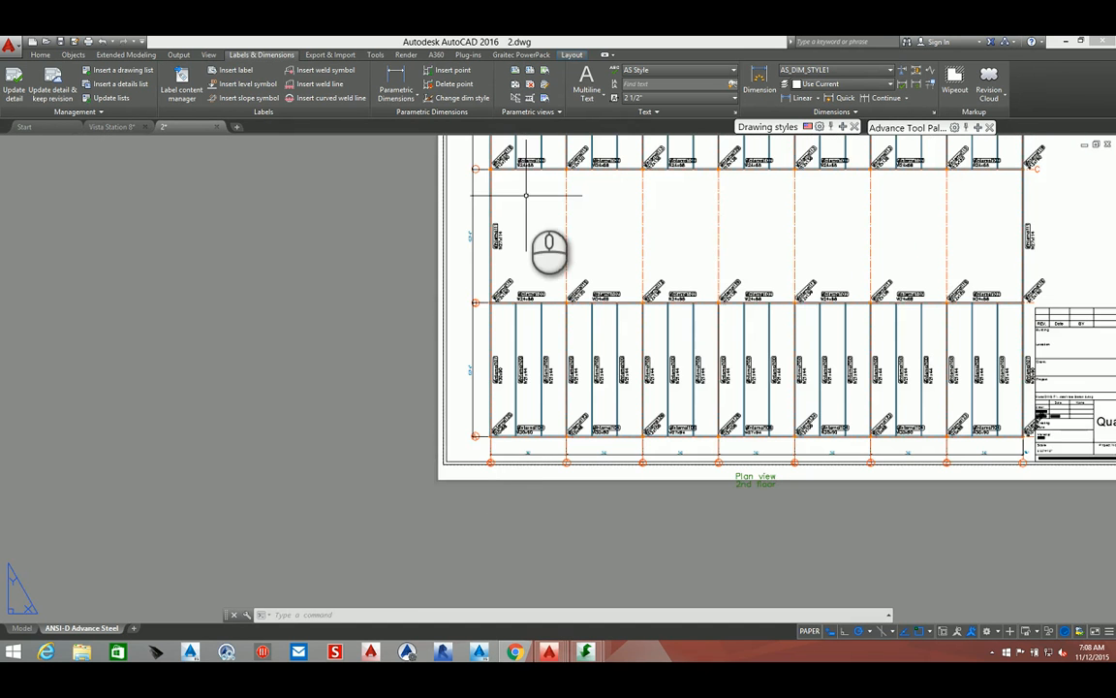
scroll(510, 257, up, 3)
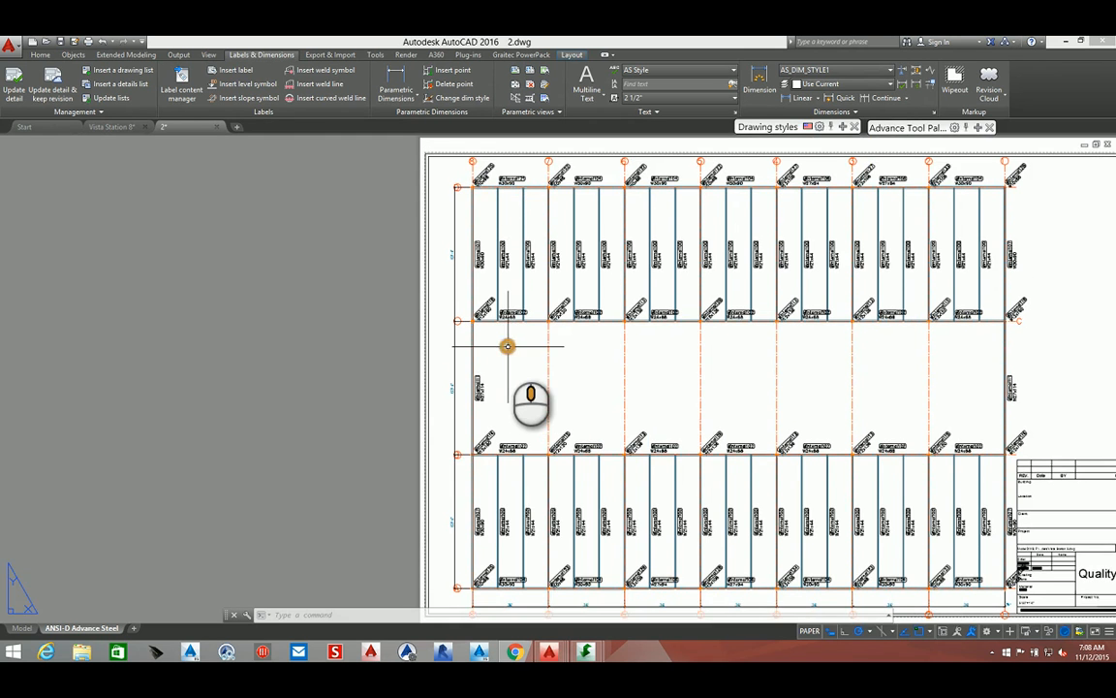
middle_drag(507, 346, 511, 299)
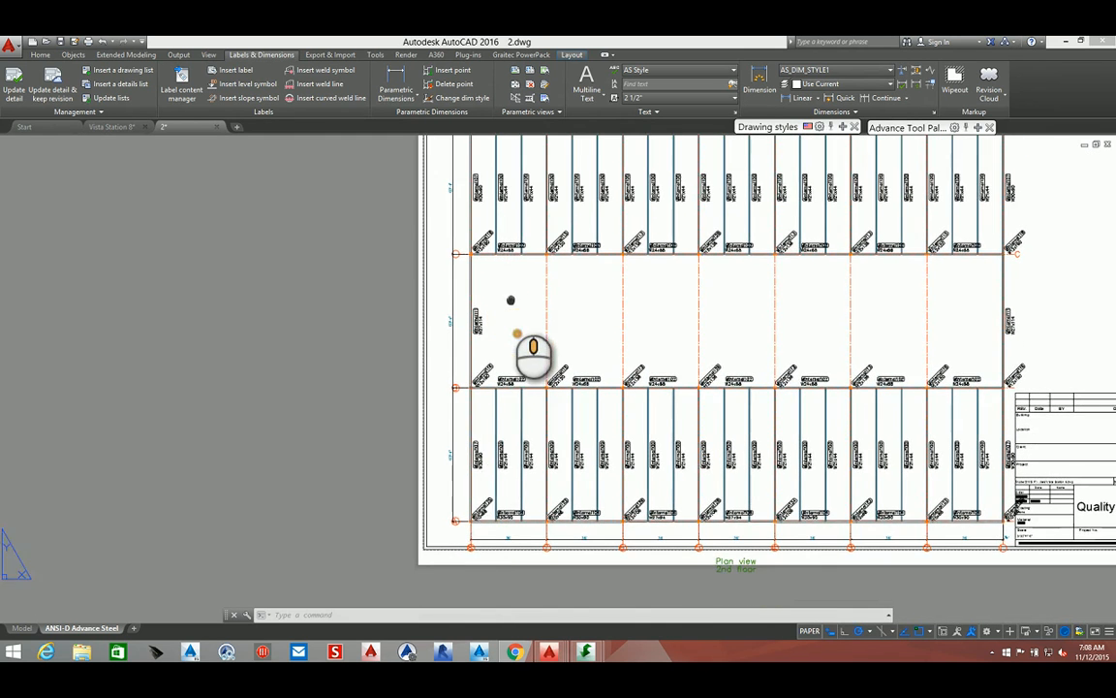
scroll(468, 536, up, 6)
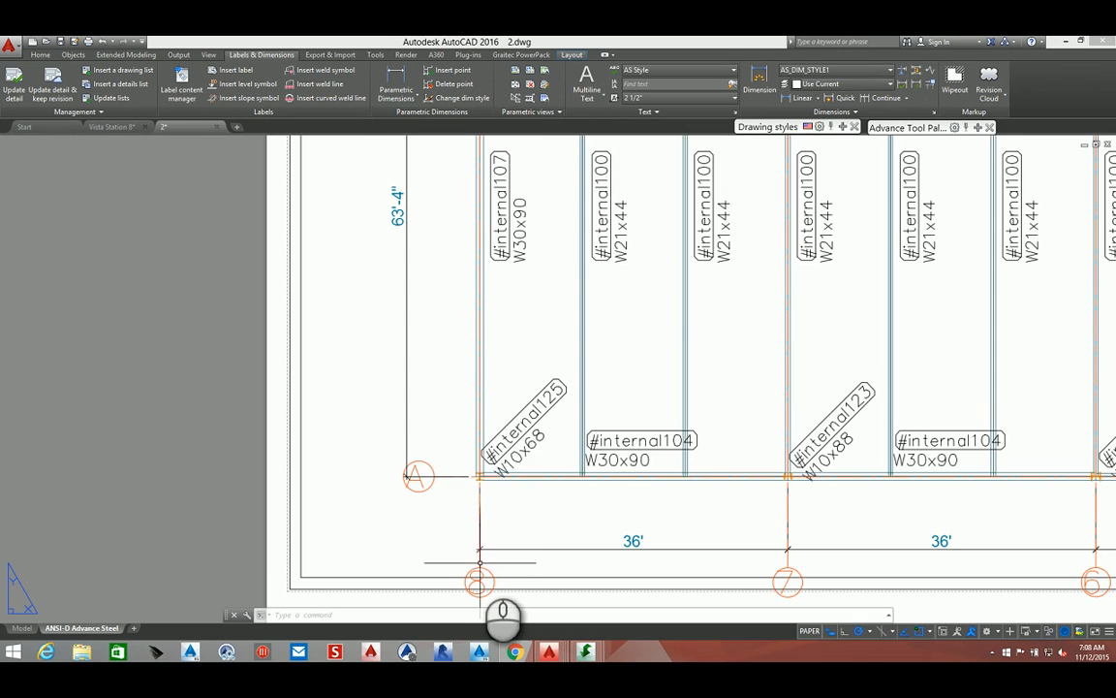
click(479, 562)
right_click(480, 562)
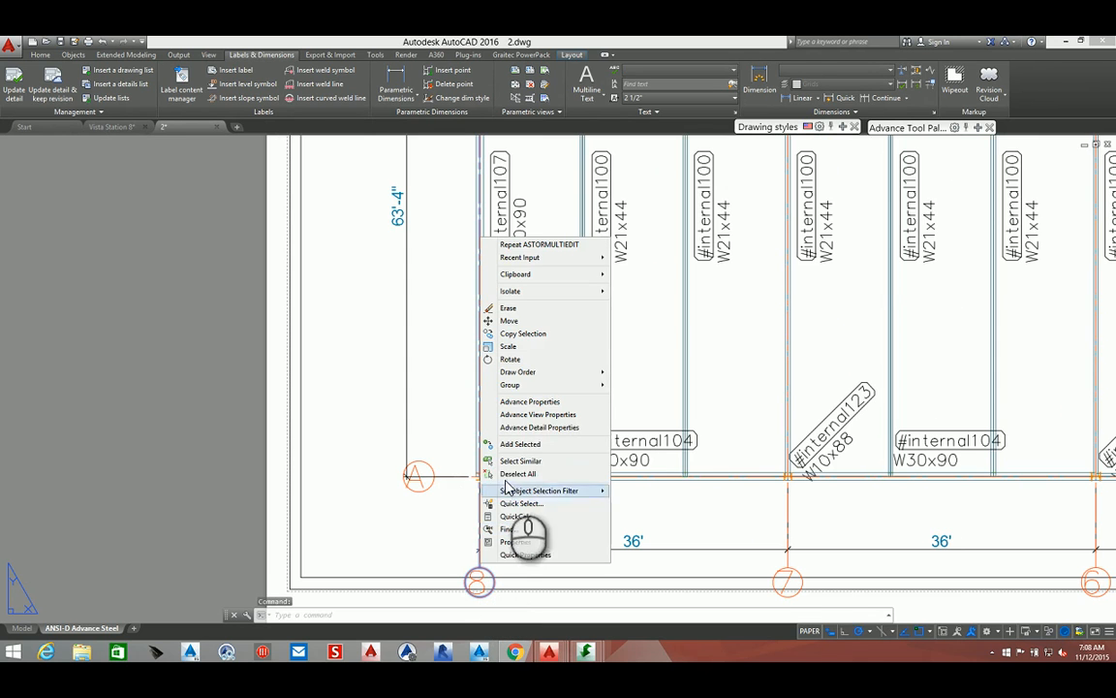
click(539, 400)
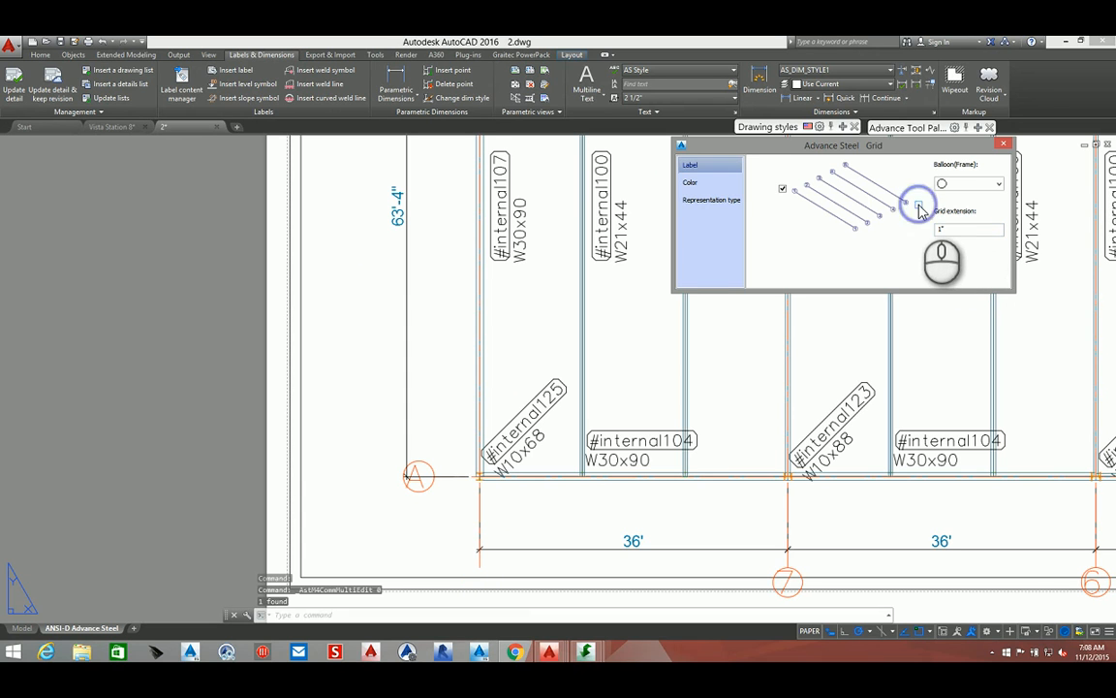
click(1003, 144)
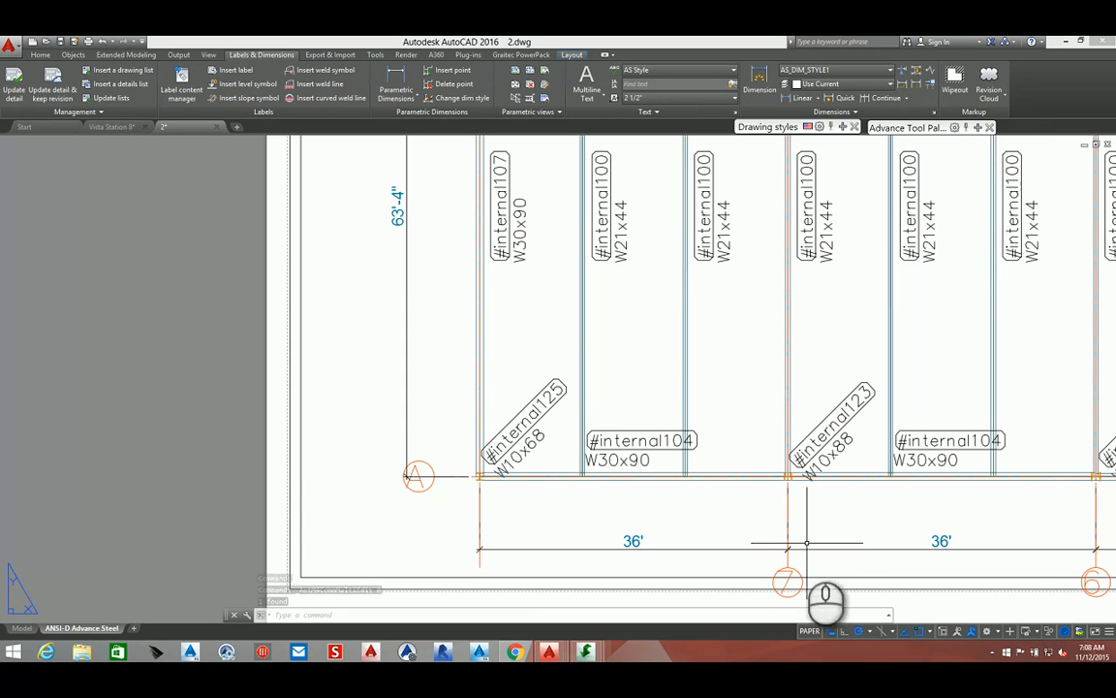
Select grid axes 7 through 1 together and turn off their bottom label balloons in the grid properties
middle_drag(809, 561, 224, 374)
click(835, 369)
click(453, 376)
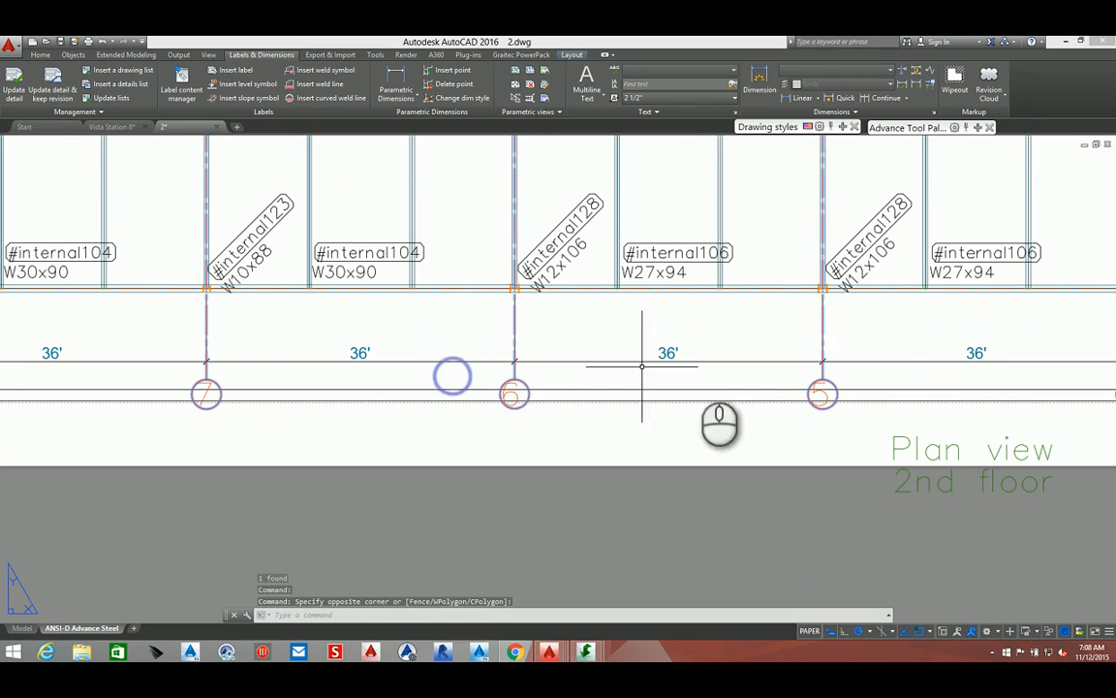
middle_drag(878, 351, 303, 359)
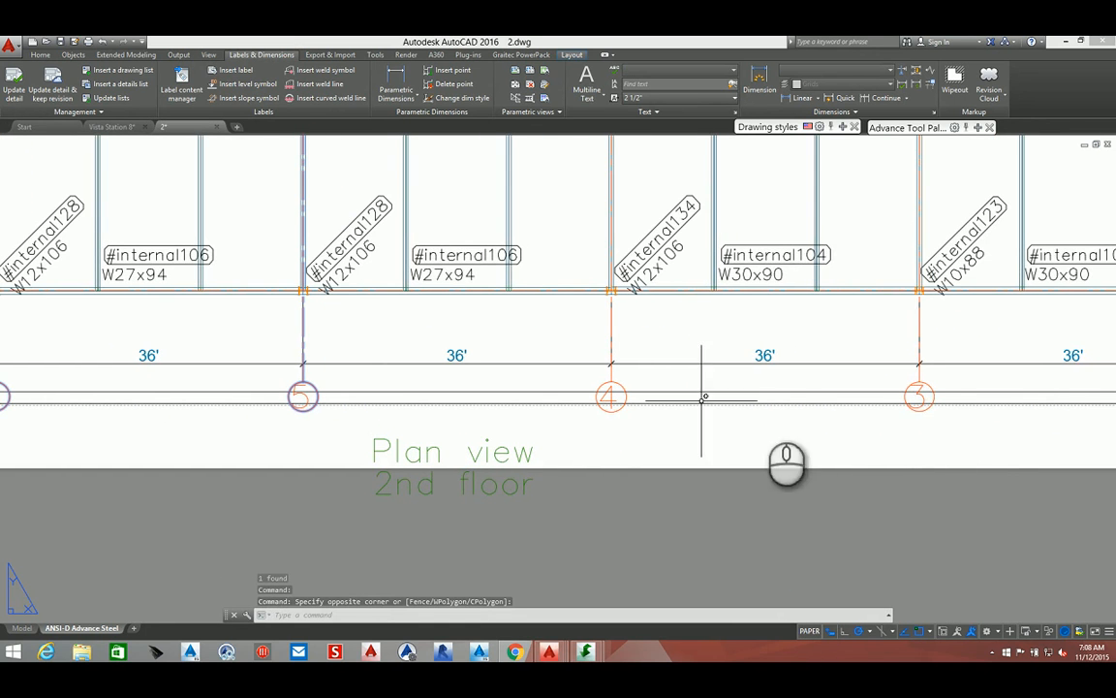
click(976, 382)
click(566, 376)
middle_drag(703, 333, 150, 318)
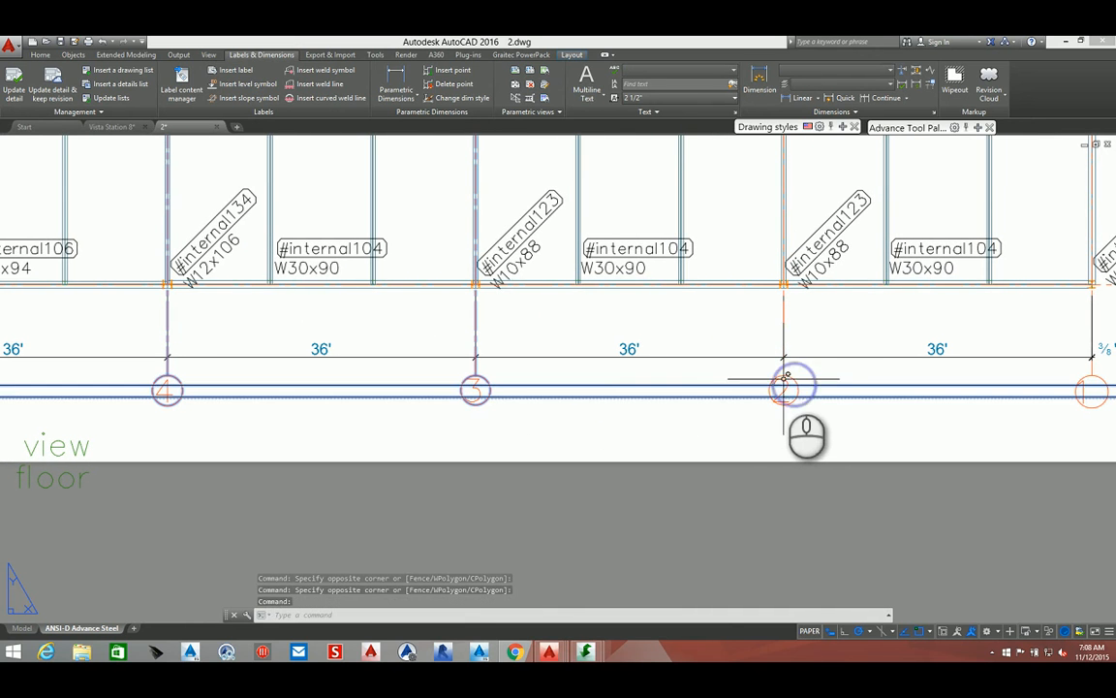
click(688, 382)
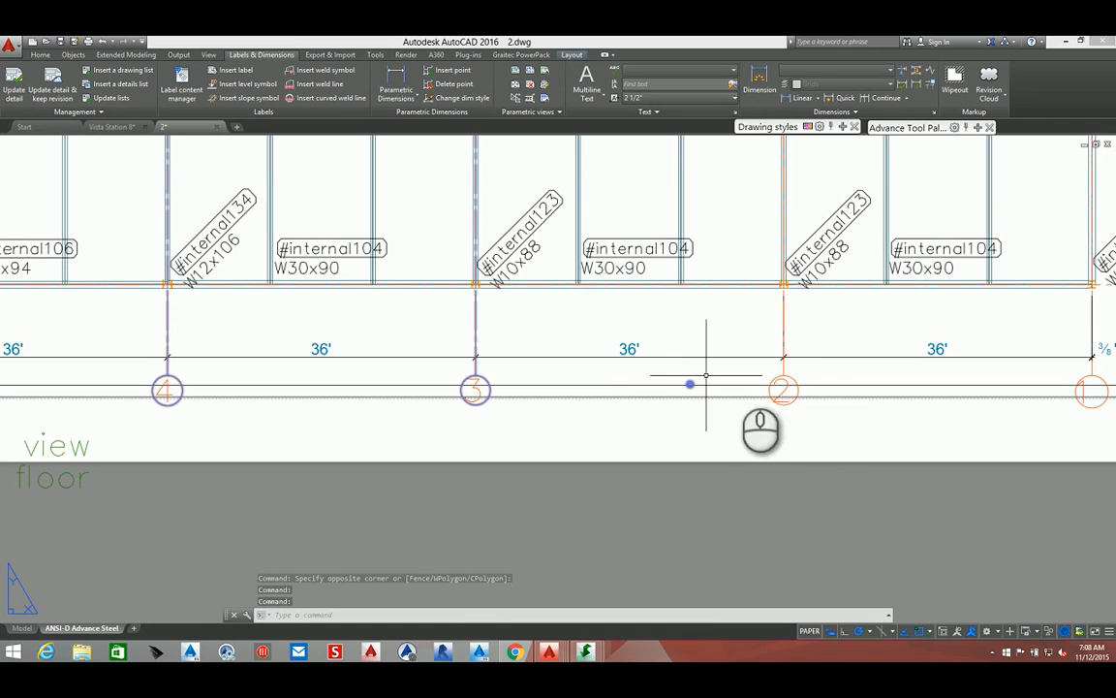
middle_drag(792, 366, 432, 362)
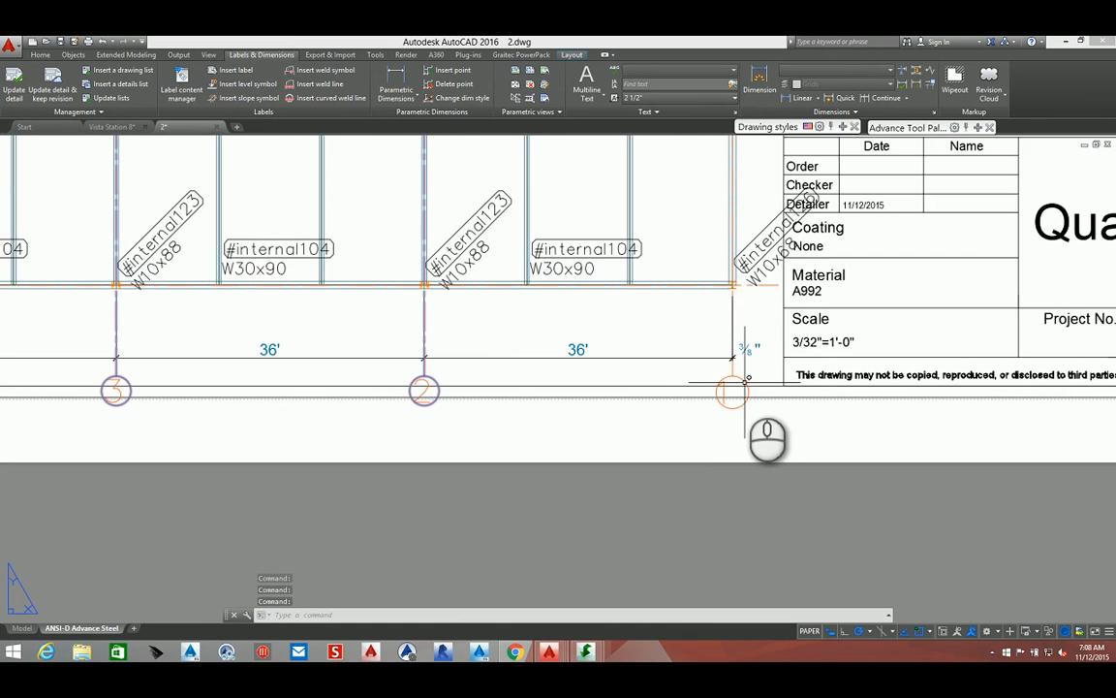
right_click(732, 386)
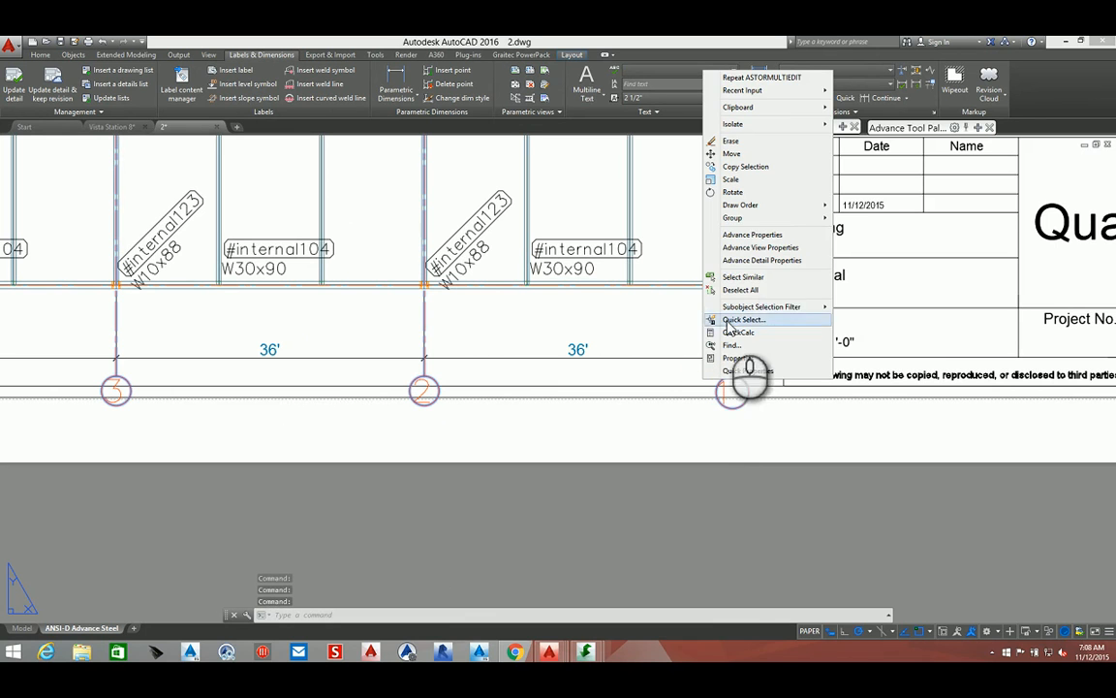
click(761, 235)
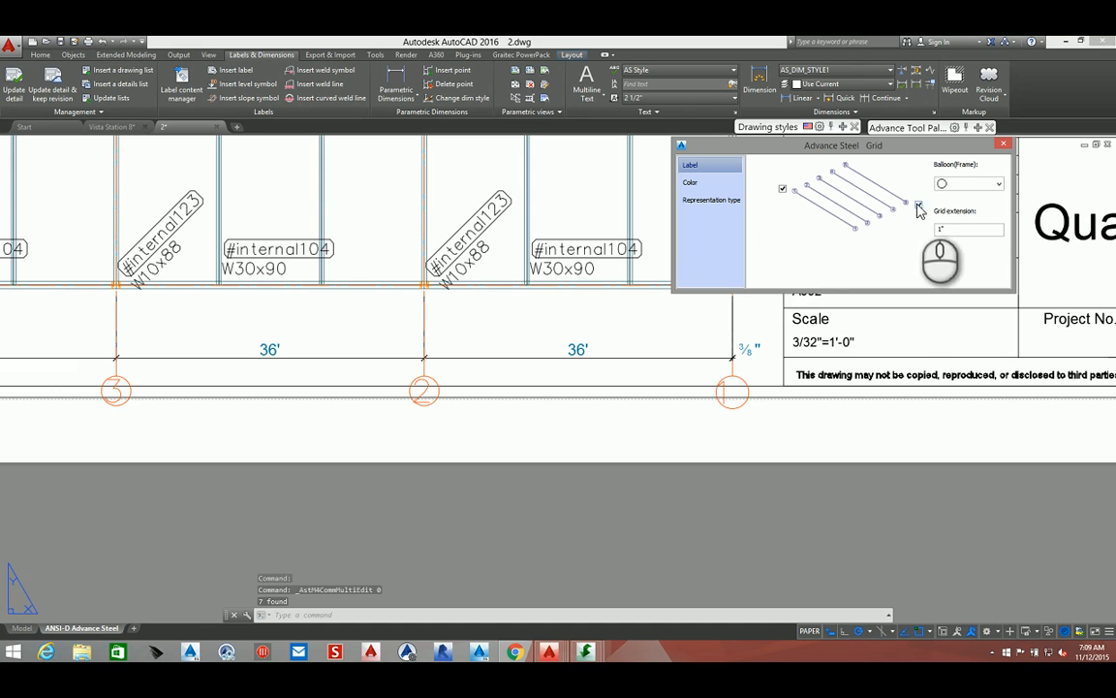
click(1004, 144)
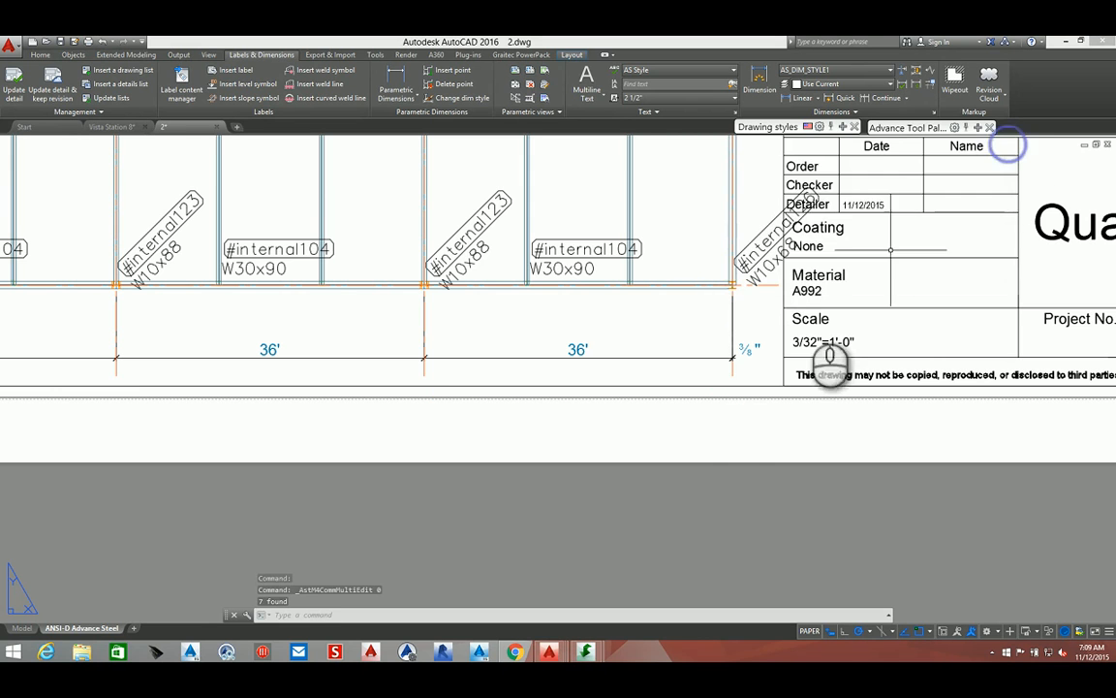
Delete the dimension point at grid 1 that creates the 3/8" segment on the bottom dimension line
scroll(739, 357, up, 6)
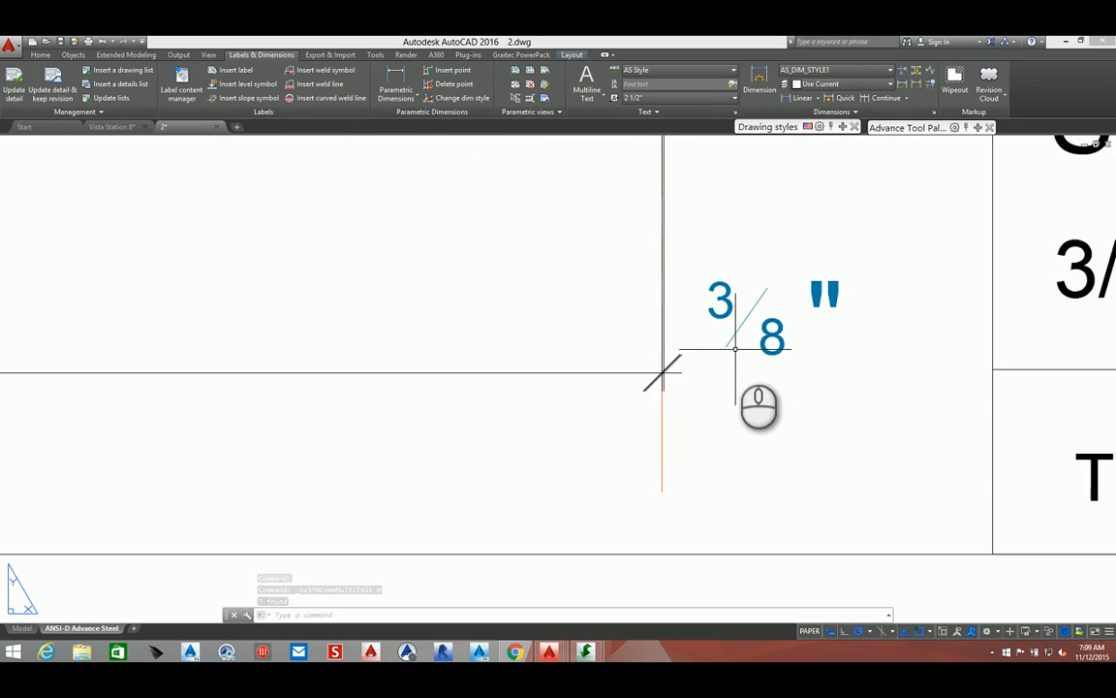
scroll(654, 399, up, 5)
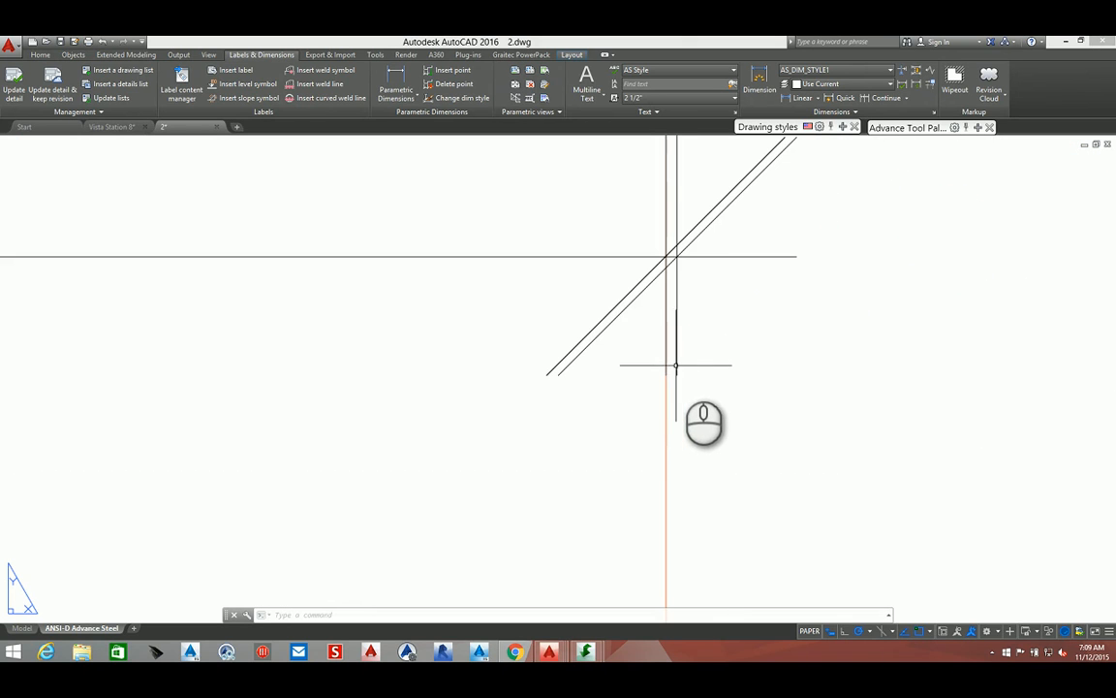
click(452, 83)
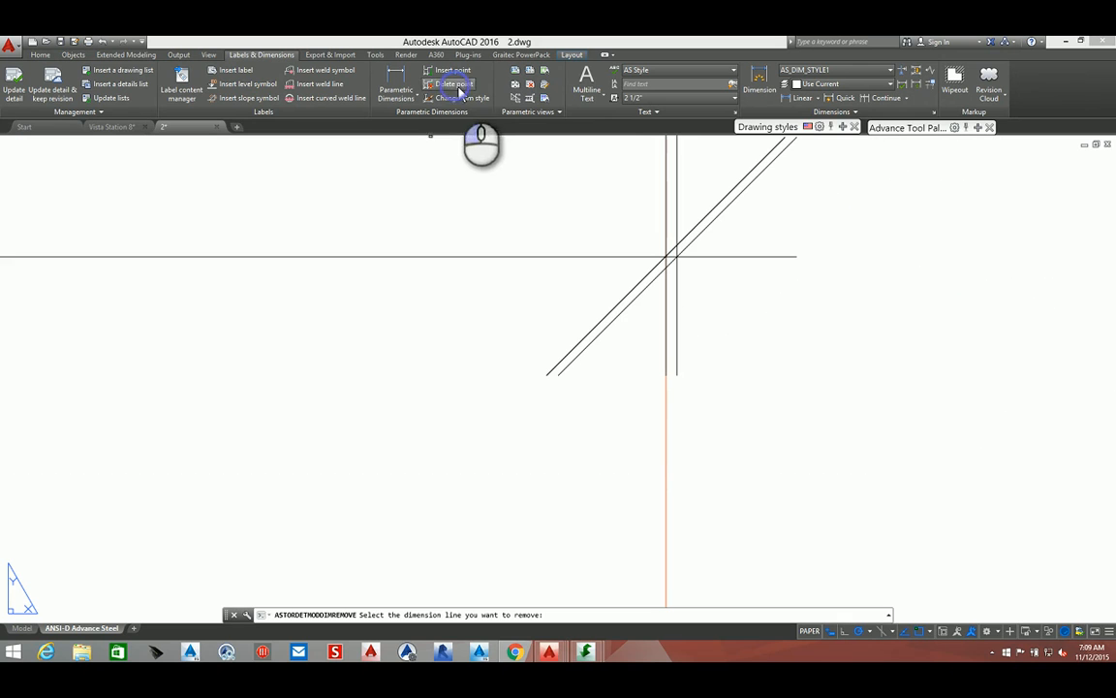
click(676, 253)
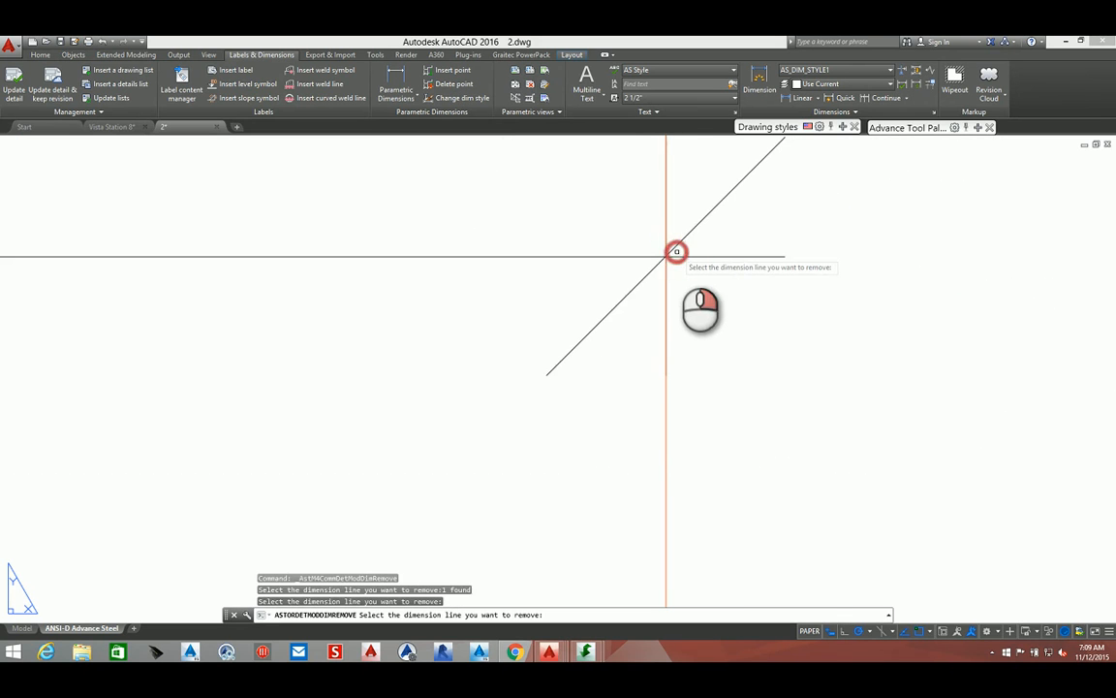
middle_drag(676, 253, 664, 475)
scroll(660, 486, up, 5)
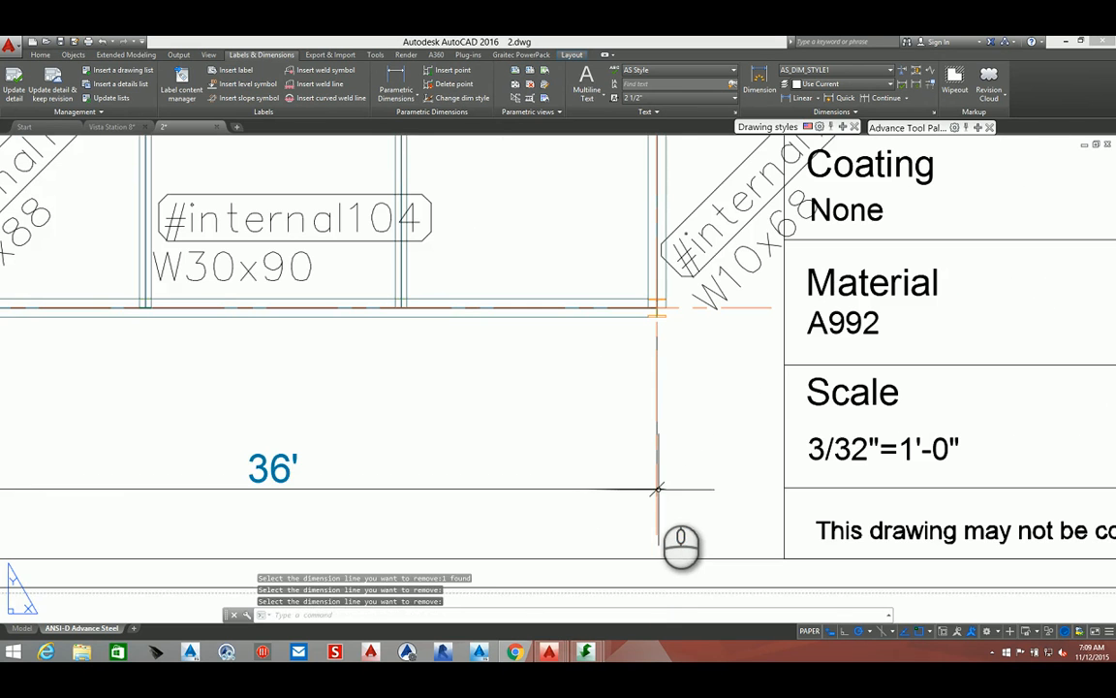
scroll(645, 513, down, 5)
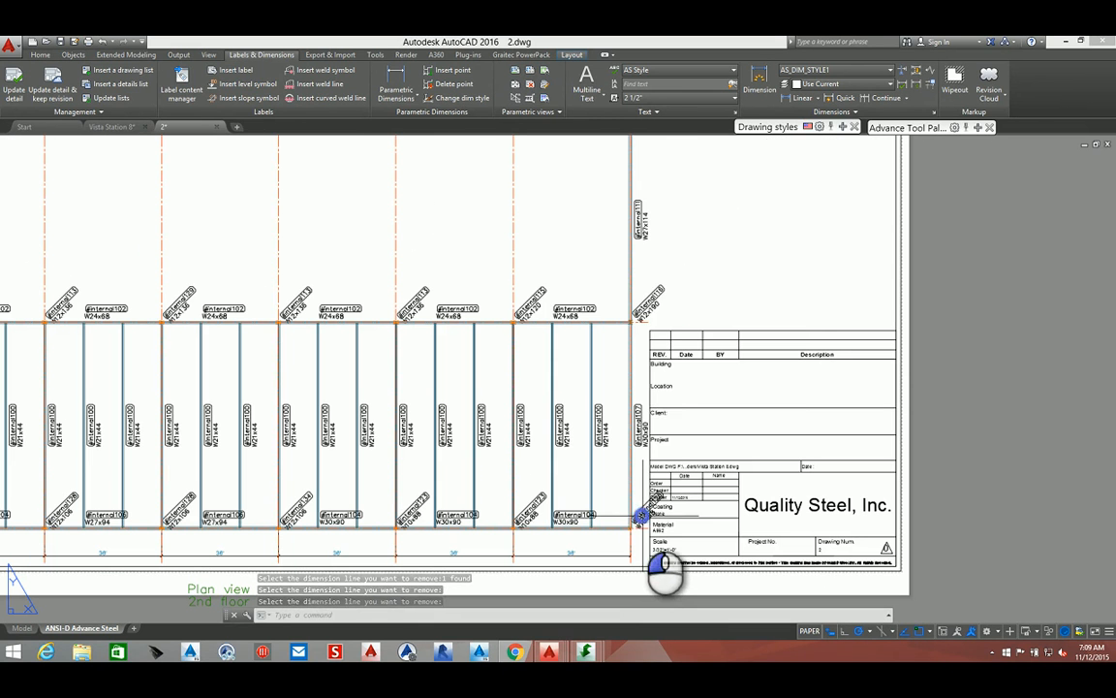
Select all similar beam labels on the plan and change their label content to show only the Name token
right_click(642, 517)
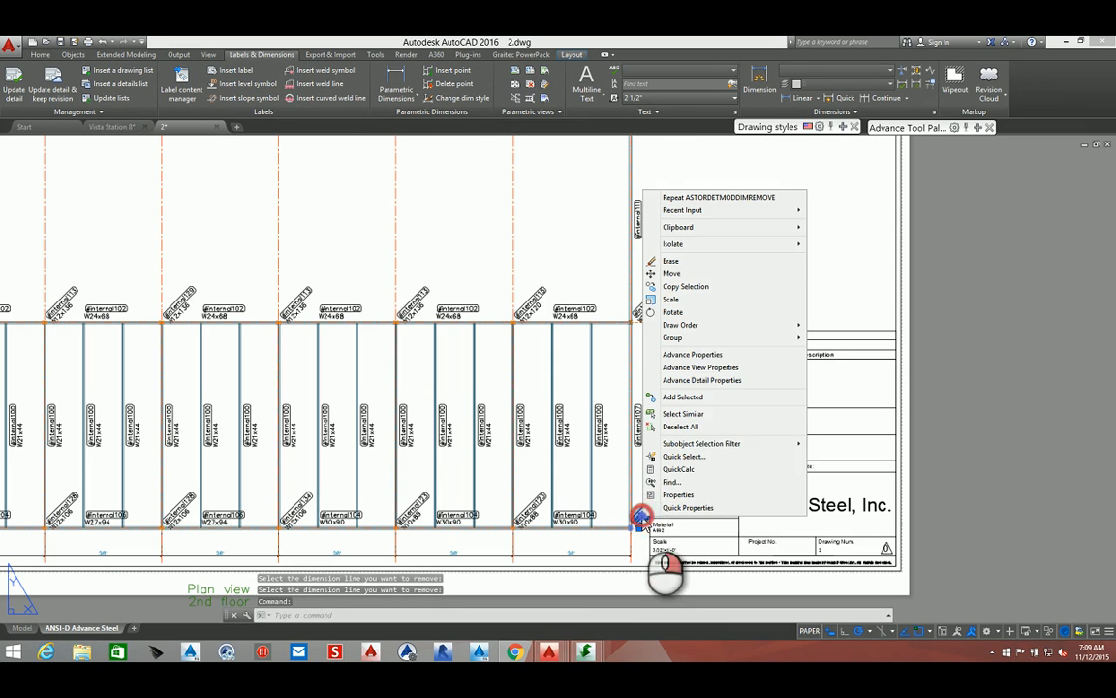
click(717, 415)
scroll(731, 446, down, 3)
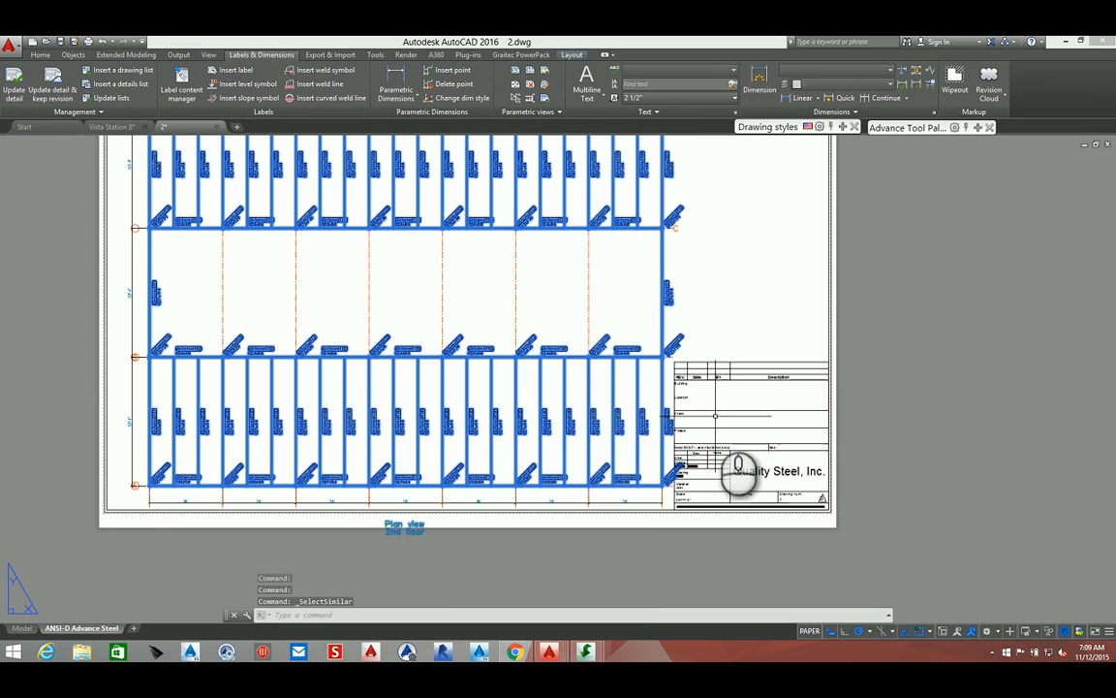
right_click(523, 268)
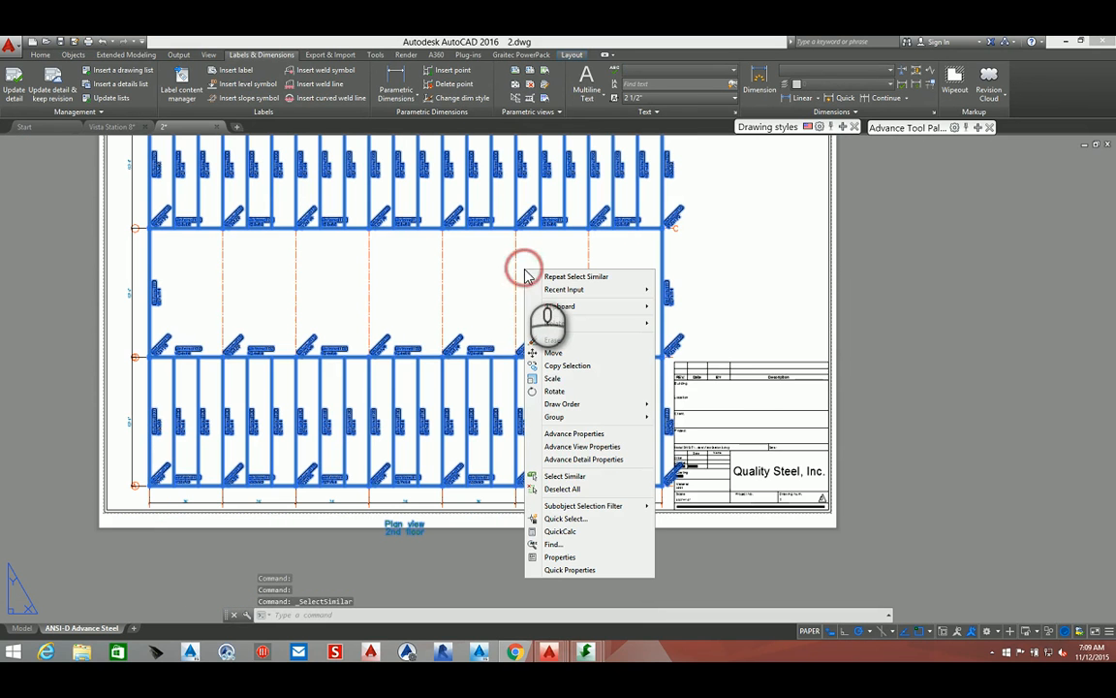
click(550, 445)
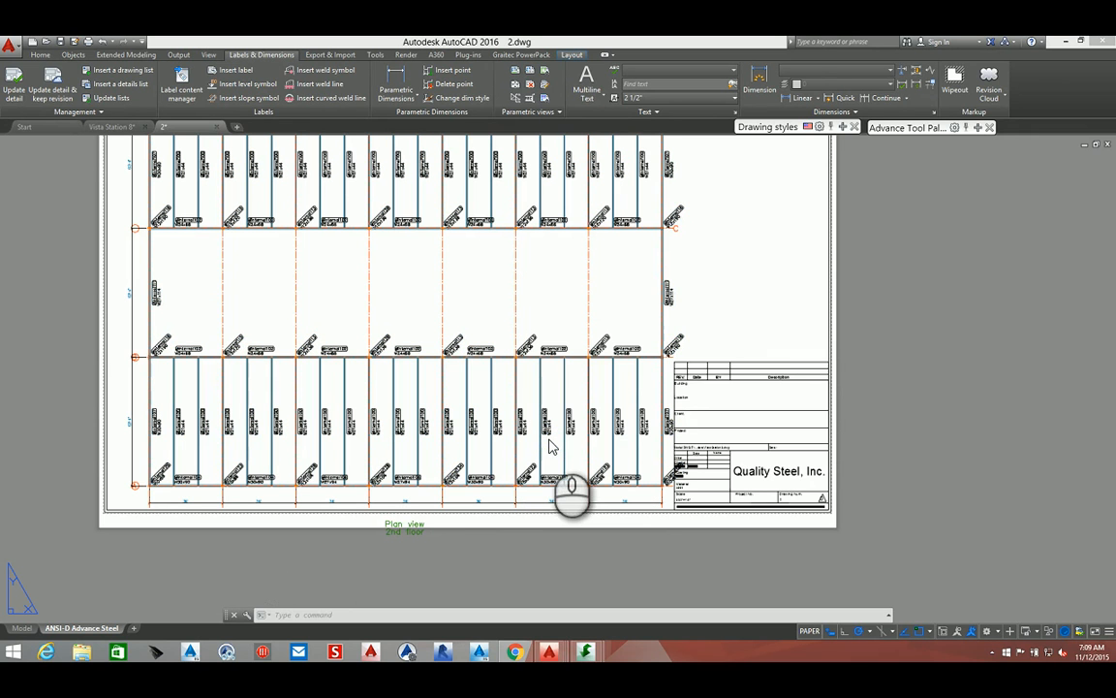
click(794, 185)
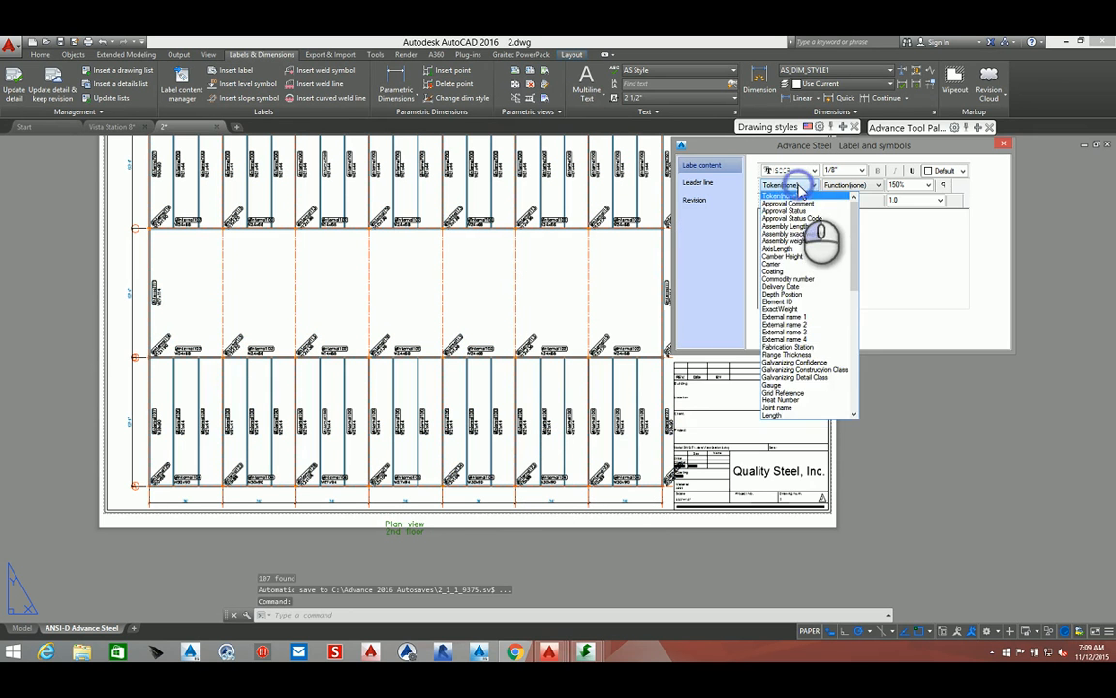
scroll(800, 361, down, 1)
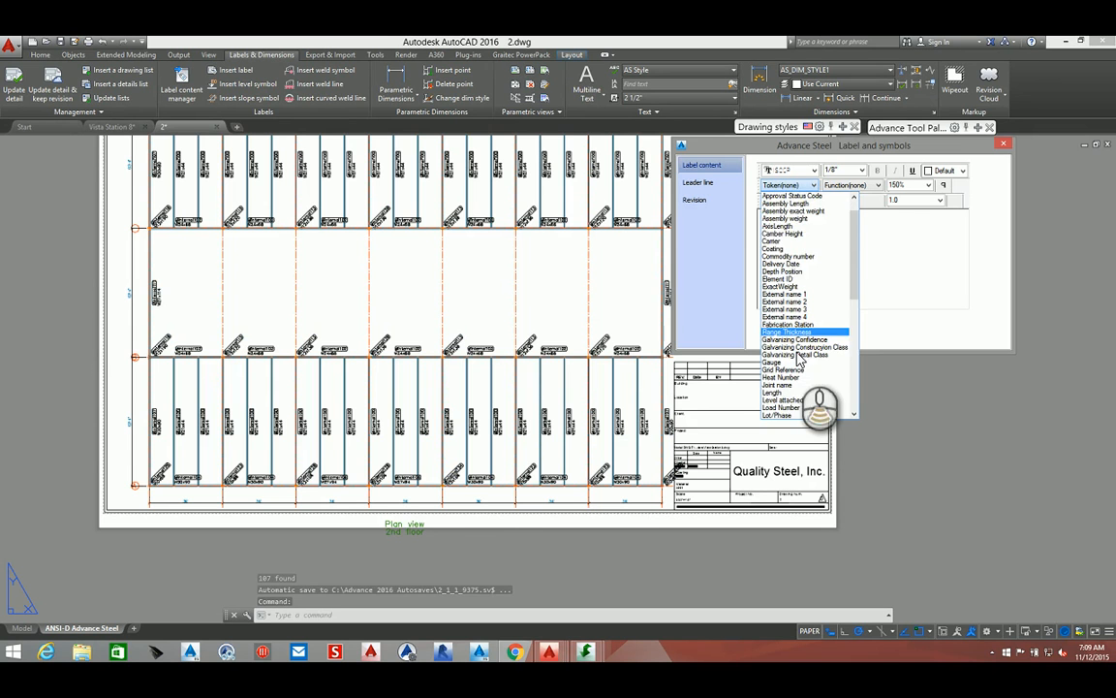
scroll(799, 361, down, 2)
click(793, 404)
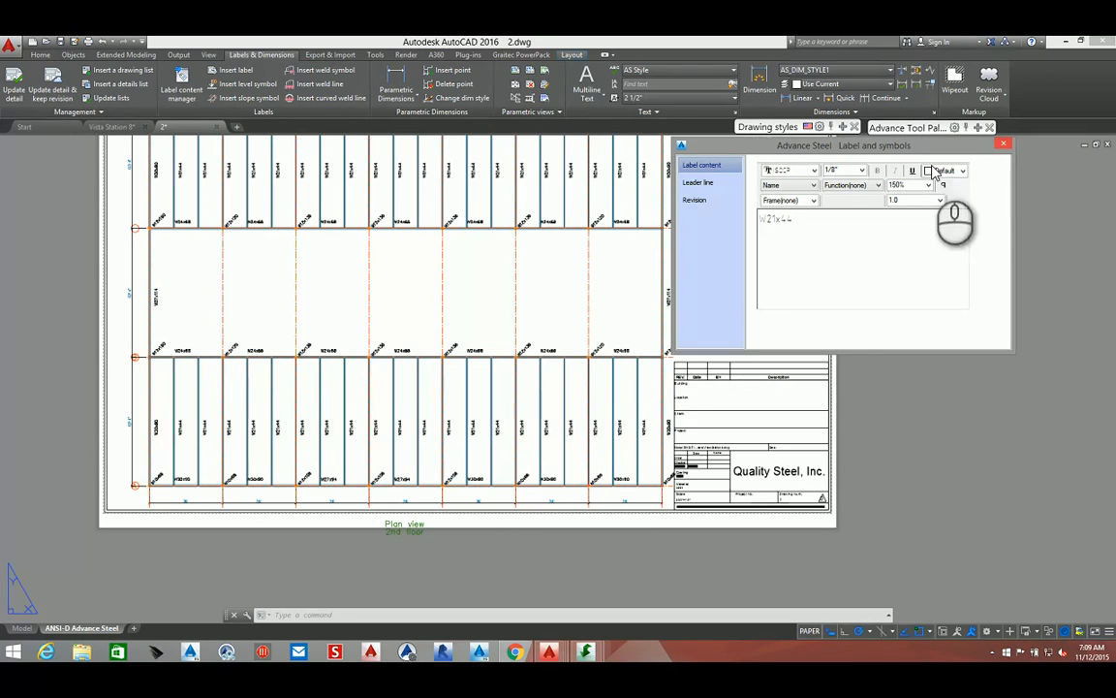
Increase the text height of the selected labels' content and close the label dialog
drag(831, 218, 761, 222)
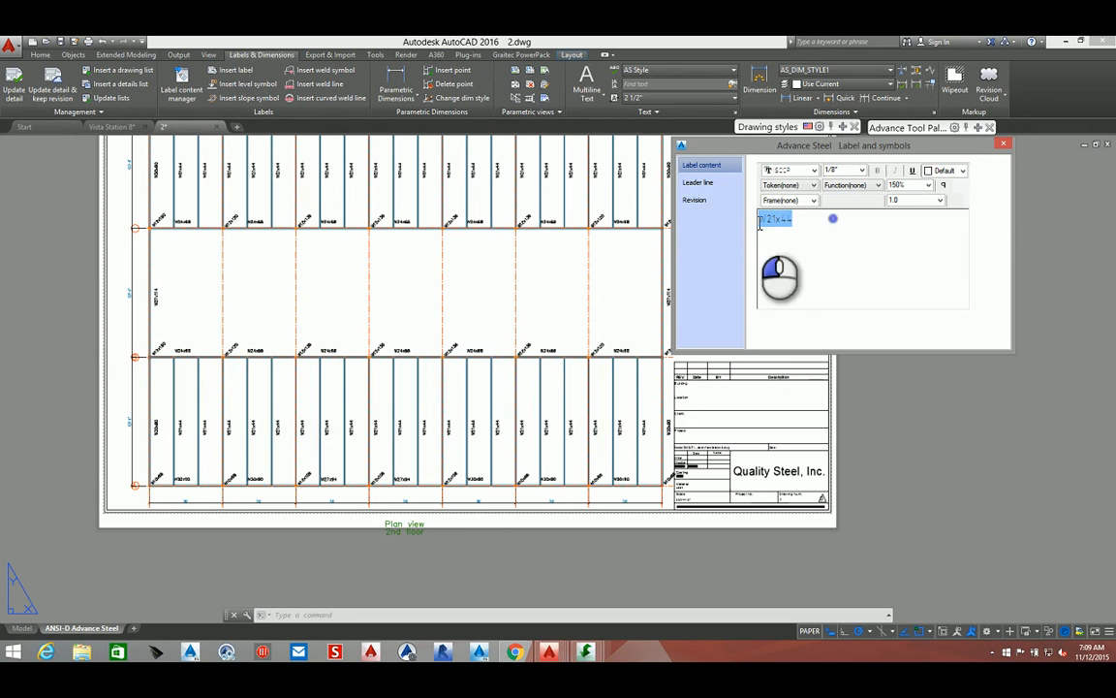
click(860, 169)
click(835, 195)
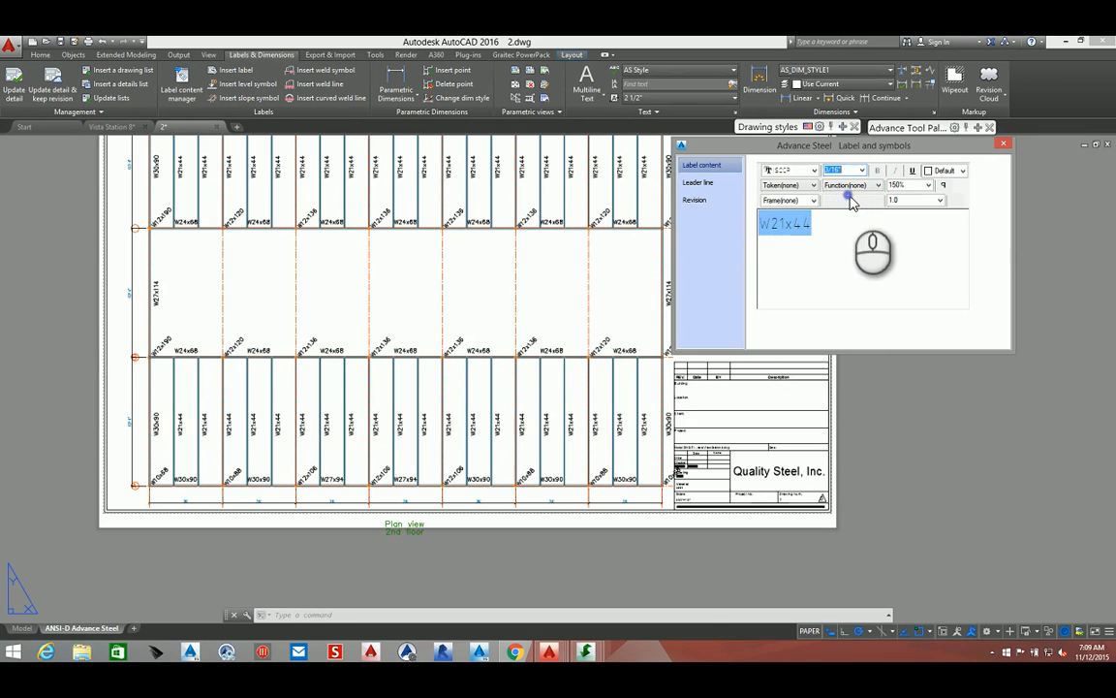
click(1004, 144)
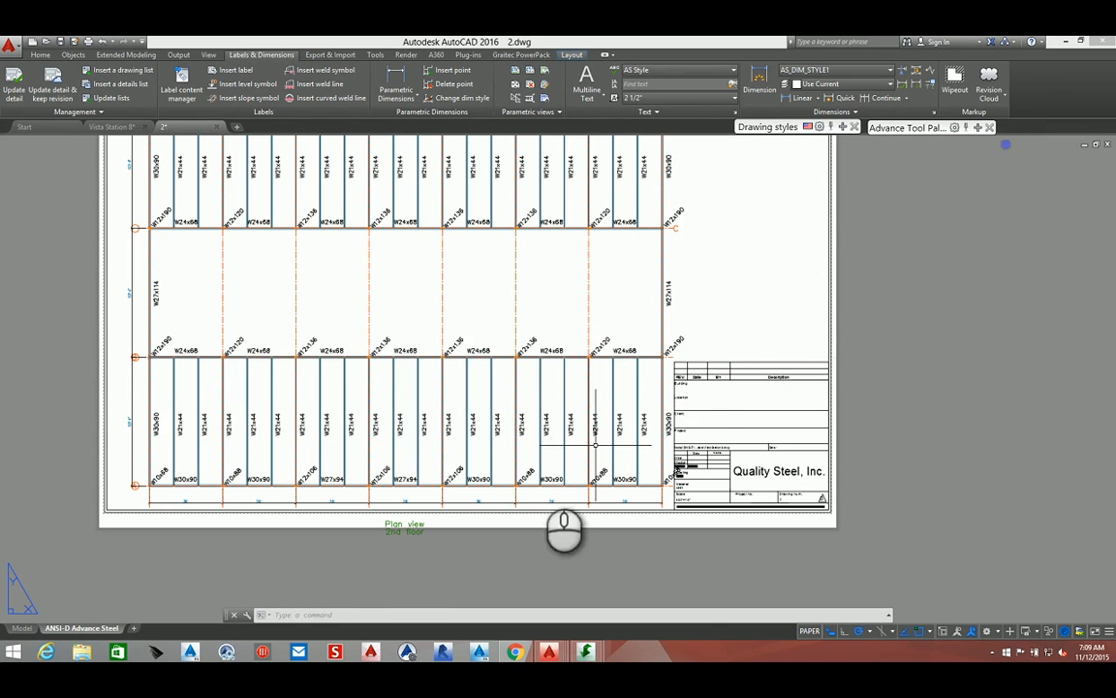
Move the 'Plan view 2nd floor' title into the empty space right of the plan, above the title block
click(398, 521)
click(384, 533)
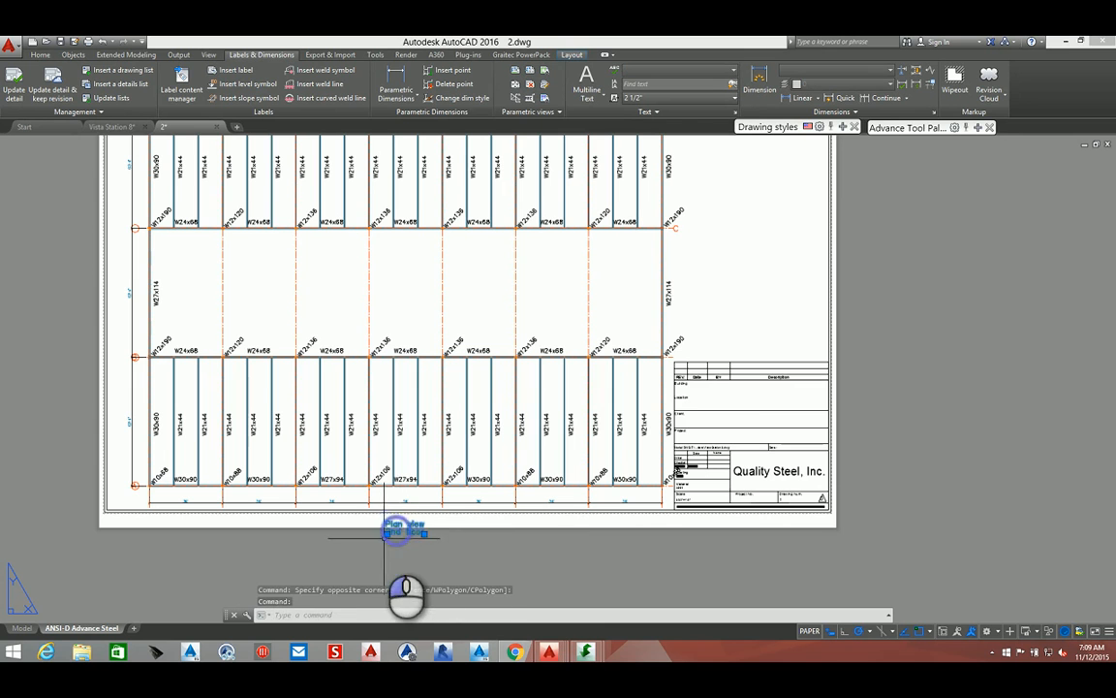
click(386, 533)
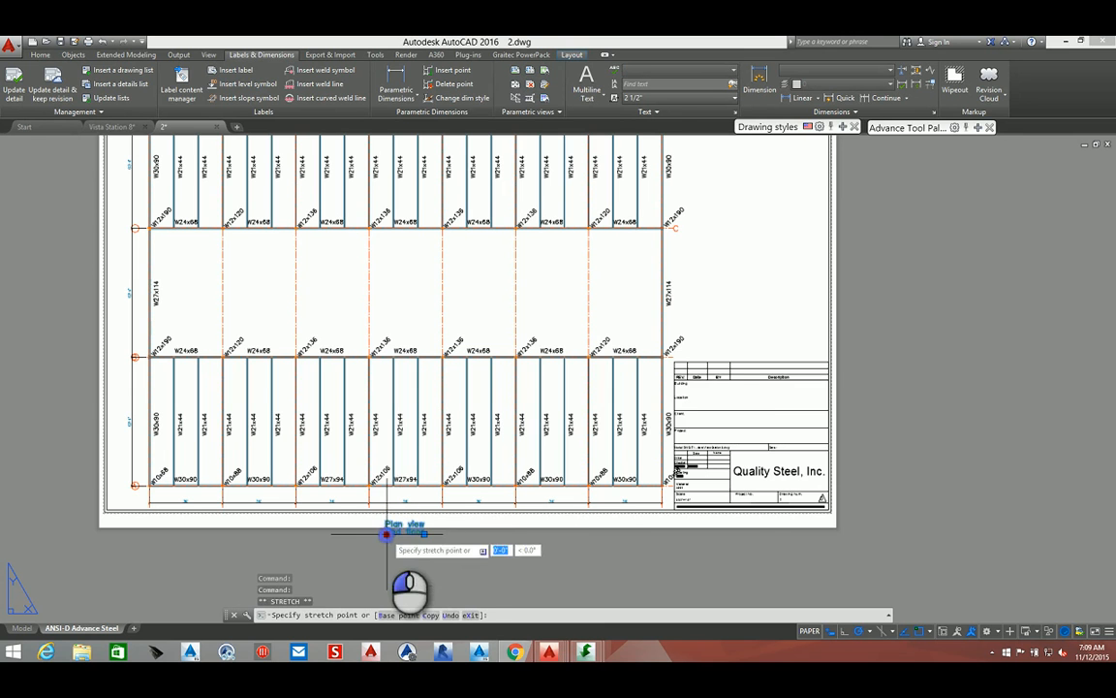
click(717, 333)
middle_drag(618, 324, 680, 366)
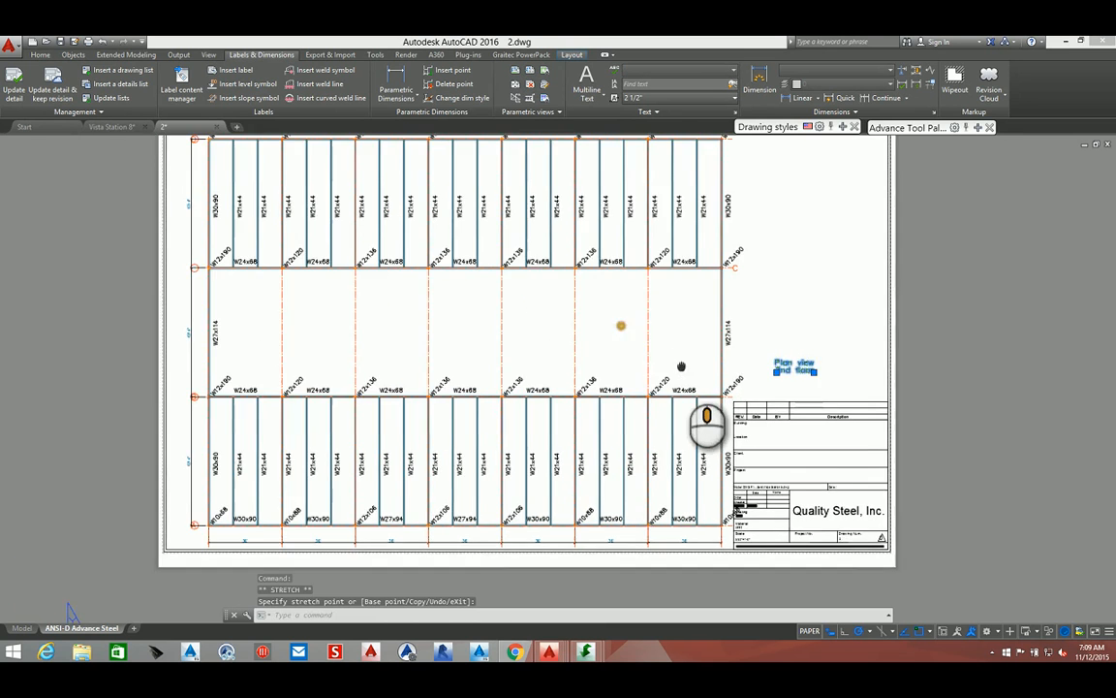
key(Escape)
middle_drag(371, 341, 416, 396)
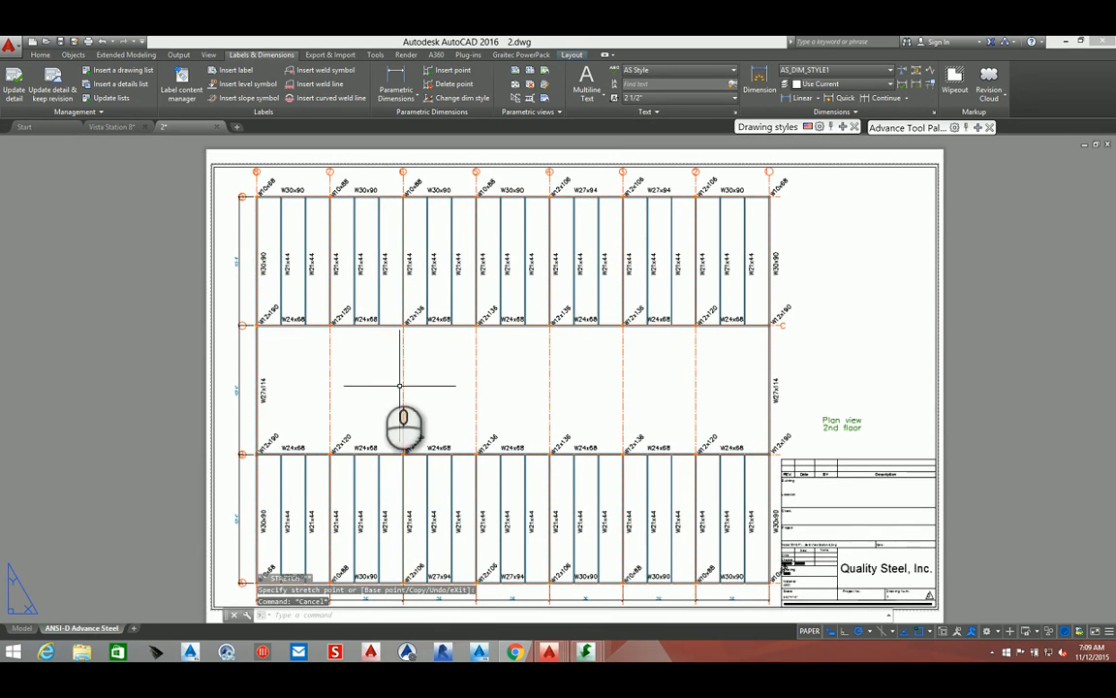
Start a horizontal linear parametric dimension on the plan view, picking the first point at the left column on grid line C
scroll(245, 214, up, 2)
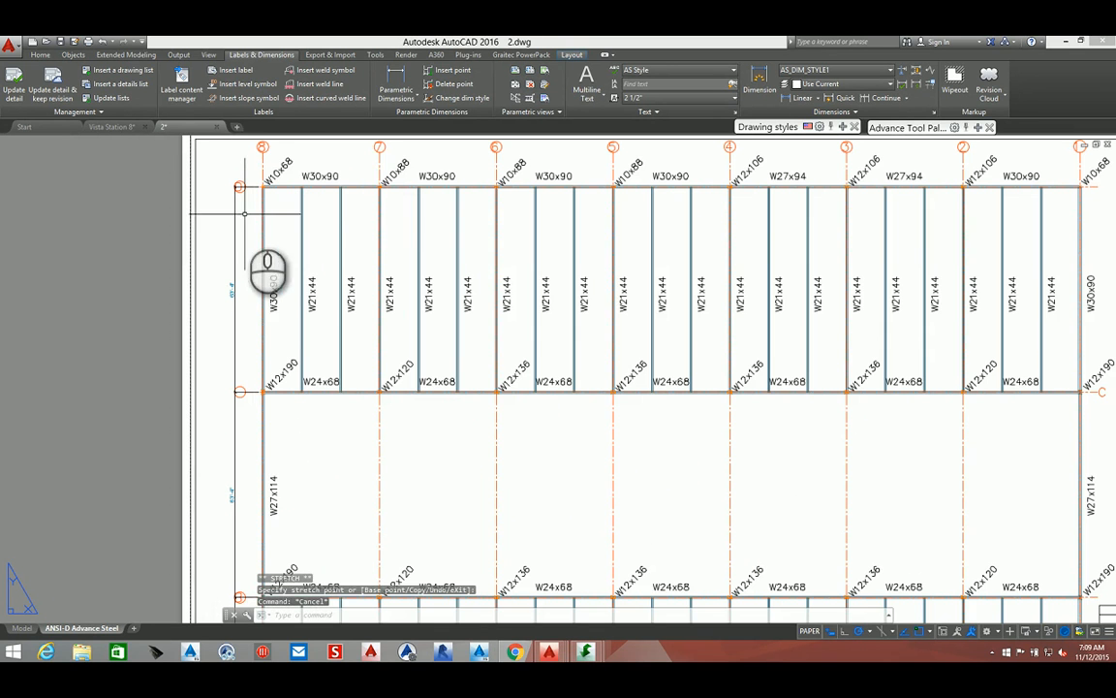
click(392, 78)
scroll(272, 393, up, 5)
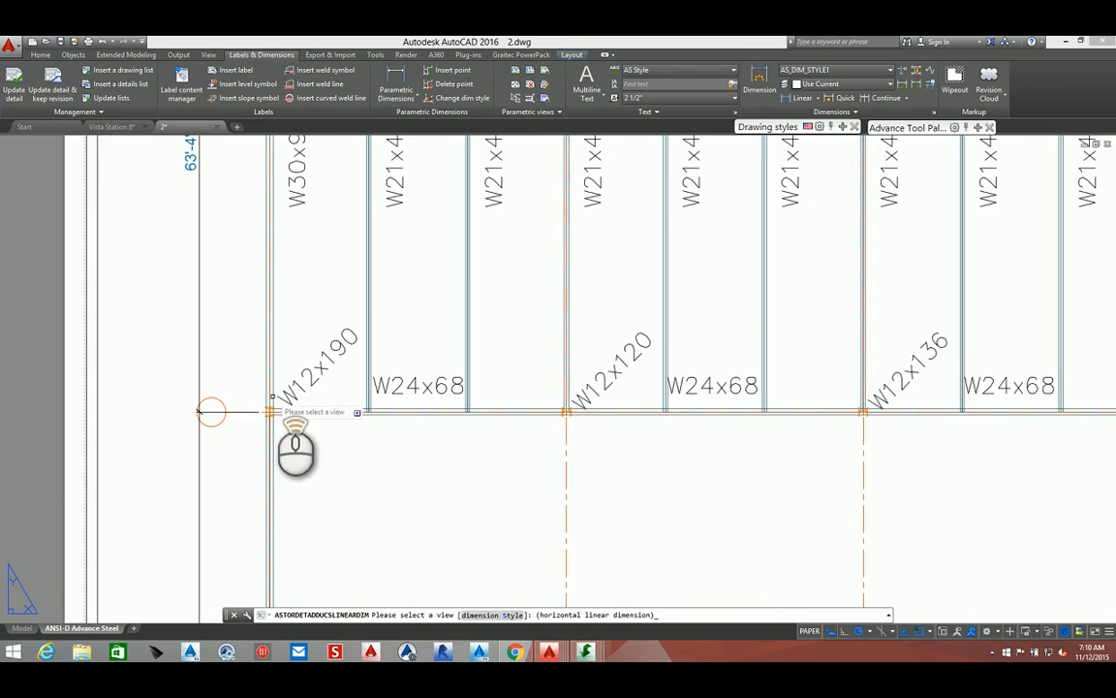
click(271, 407)
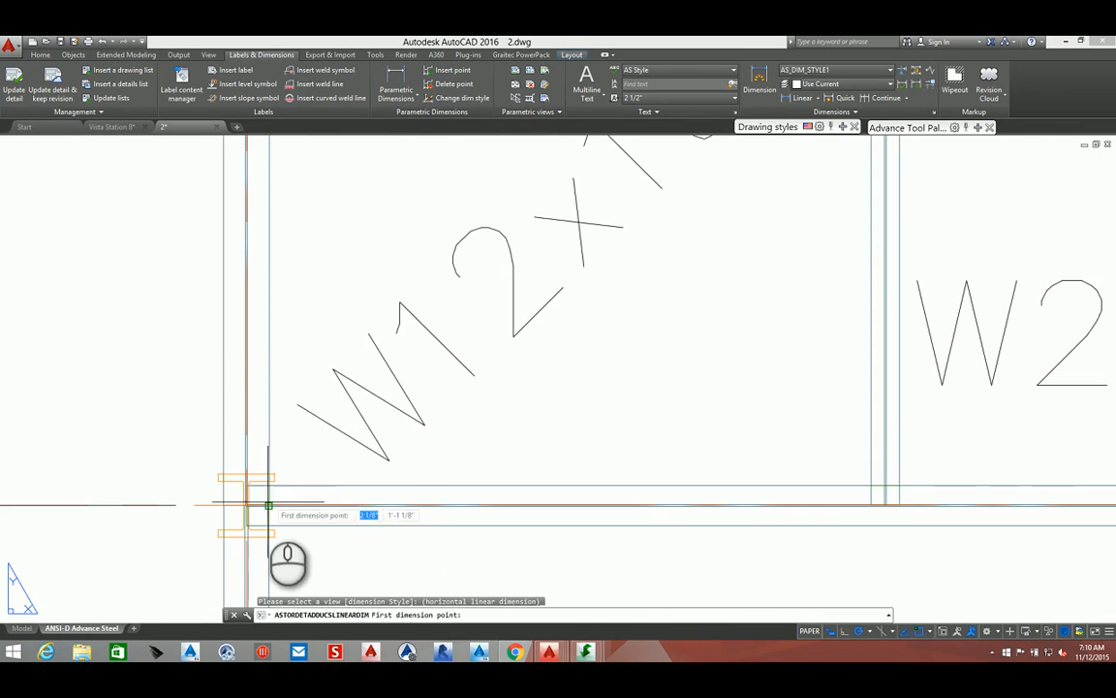
scroll(242, 488, up, 4)
scroll(199, 469, up, 2)
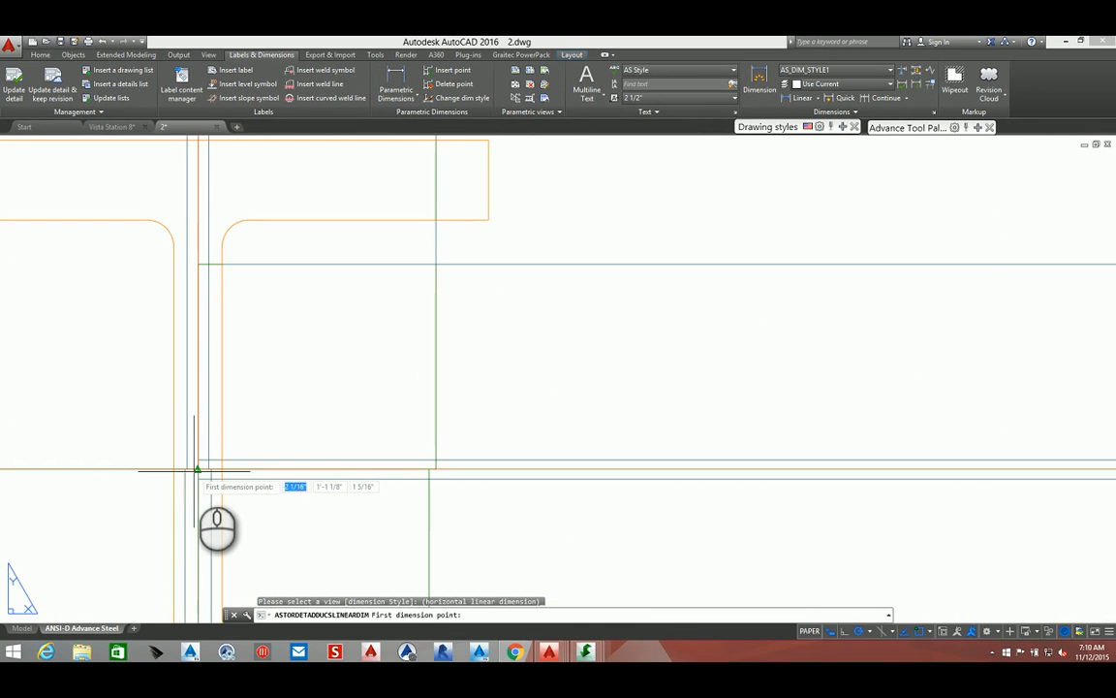
scroll(197, 469, up, 3)
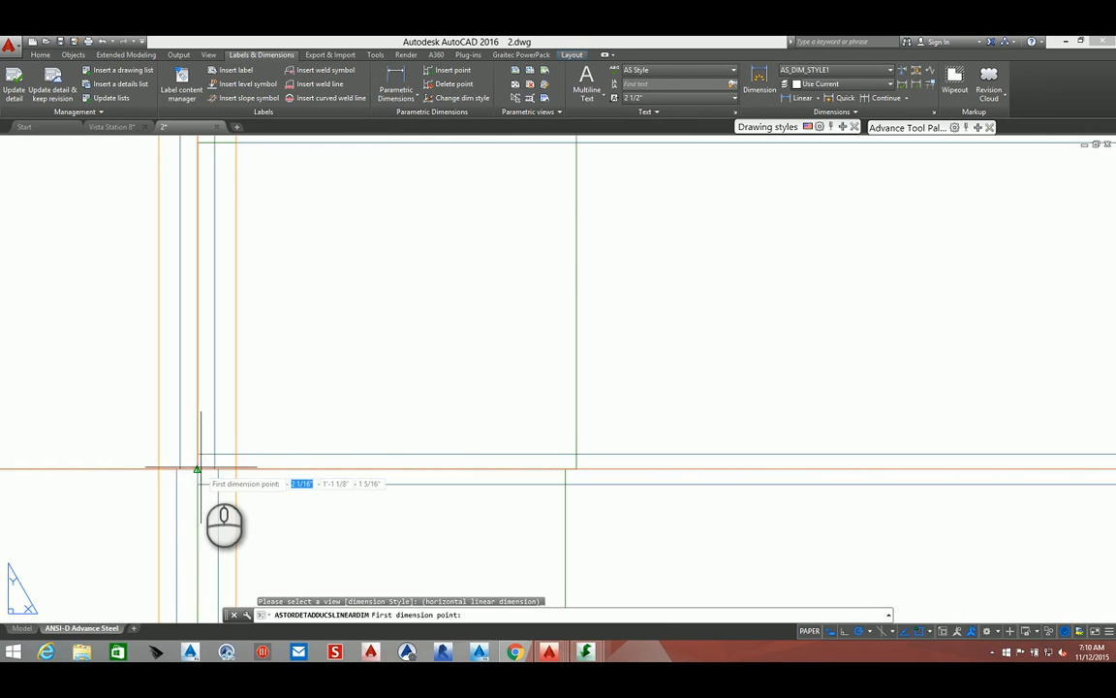
click(195, 469)
scroll(195, 469, down, 5)
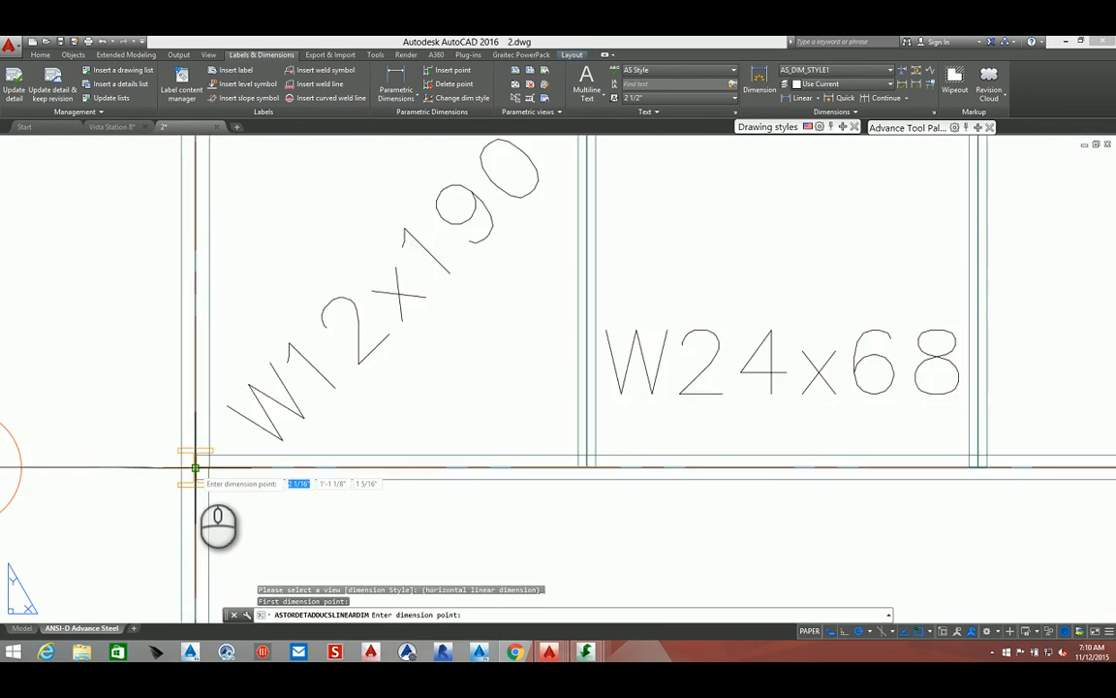
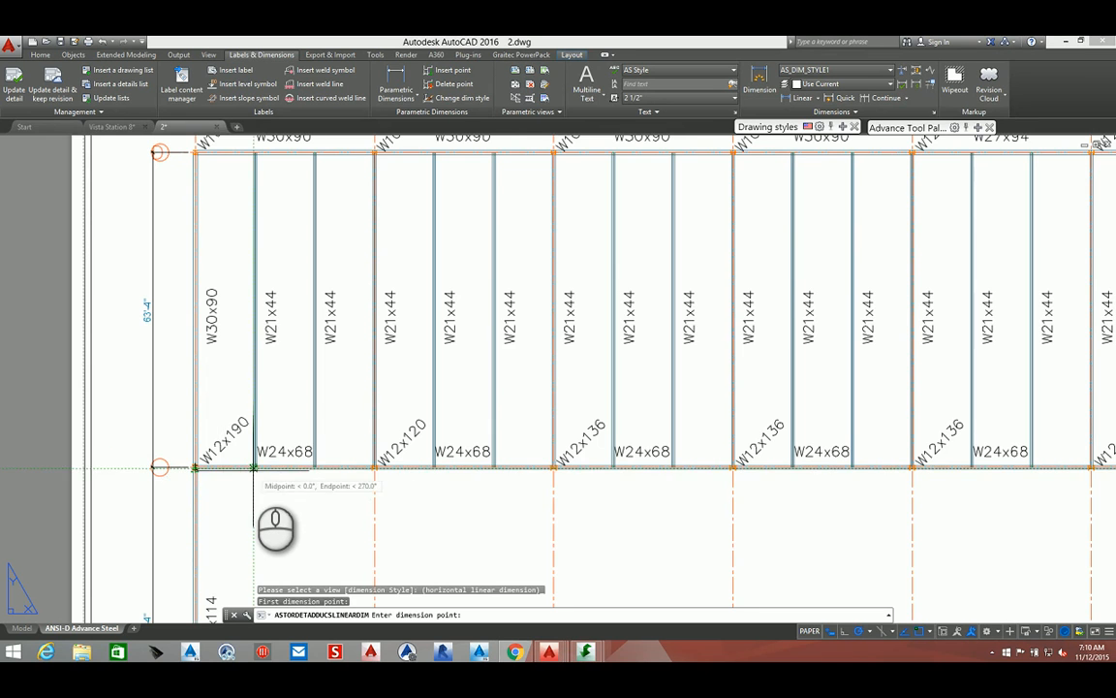
Pick the second dimension point at the next column on gridline C and place the dimension line below the beams
scroll(254, 468, up, 5)
scroll(262, 456, up, 3)
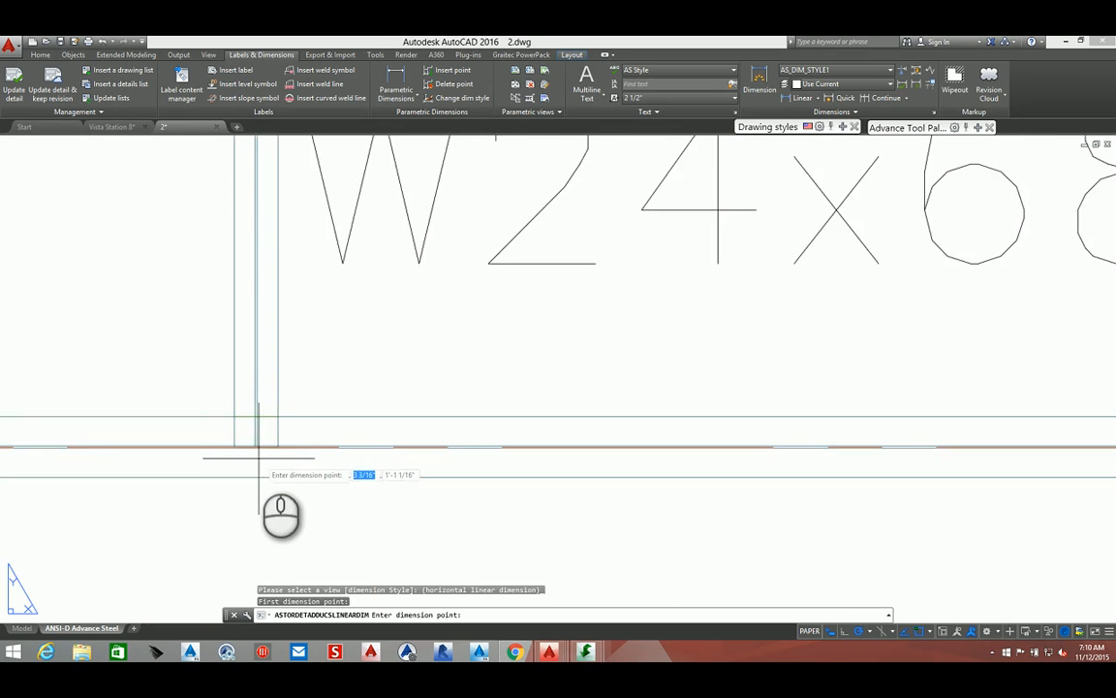
scroll(259, 454, up, 3)
click(260, 397)
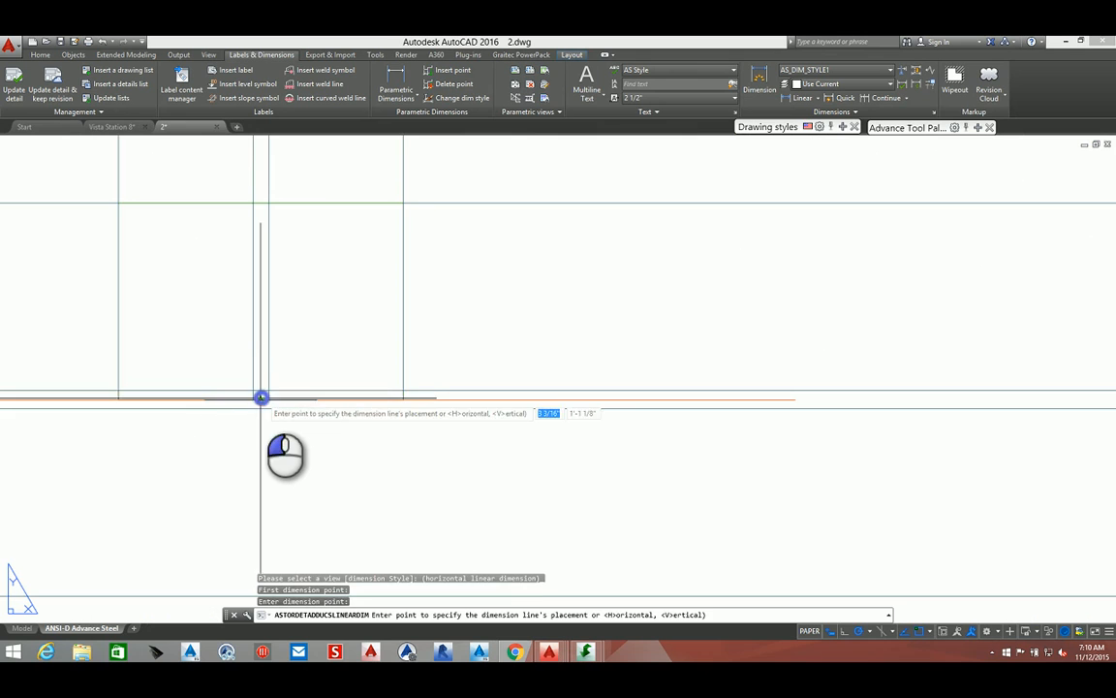
scroll(260, 397, down, 6)
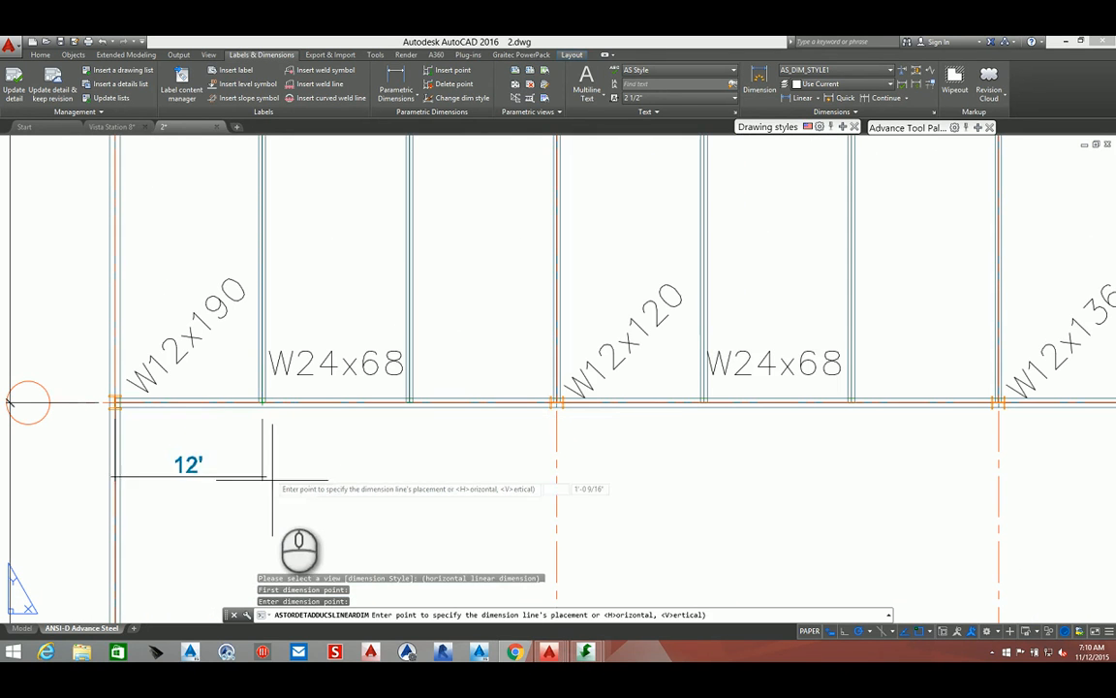
click(279, 518)
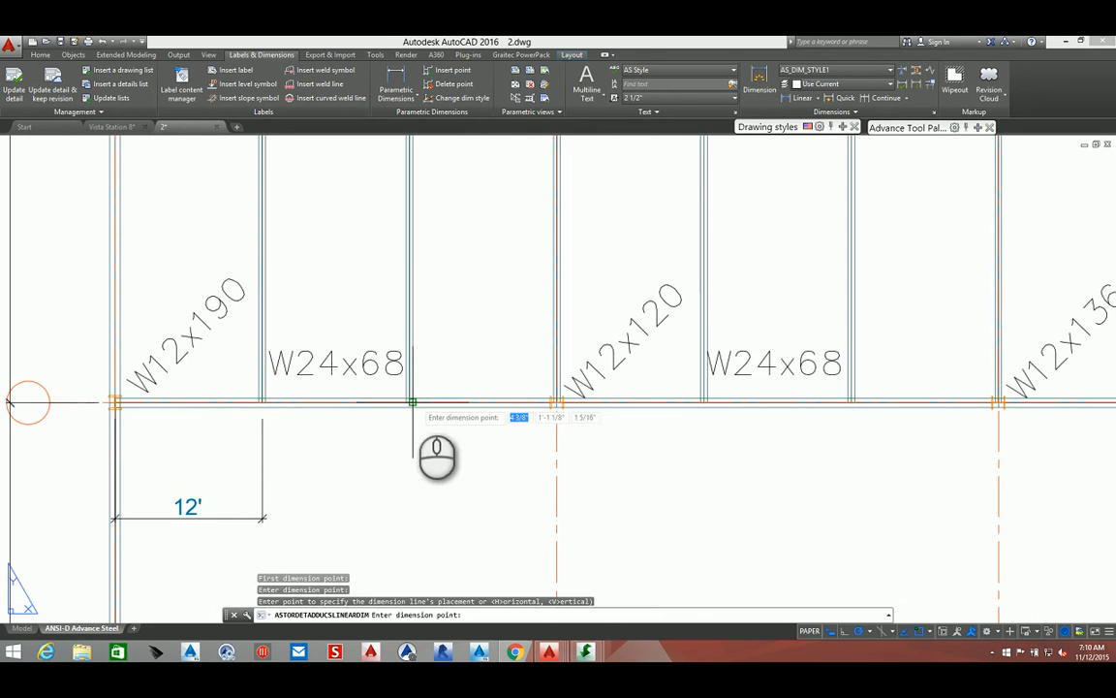
Continue the dimension chain by picking points at the next four beam and column positions along gridline C
scroll(413, 401, up, 3)
scroll(349, 446, up, 3)
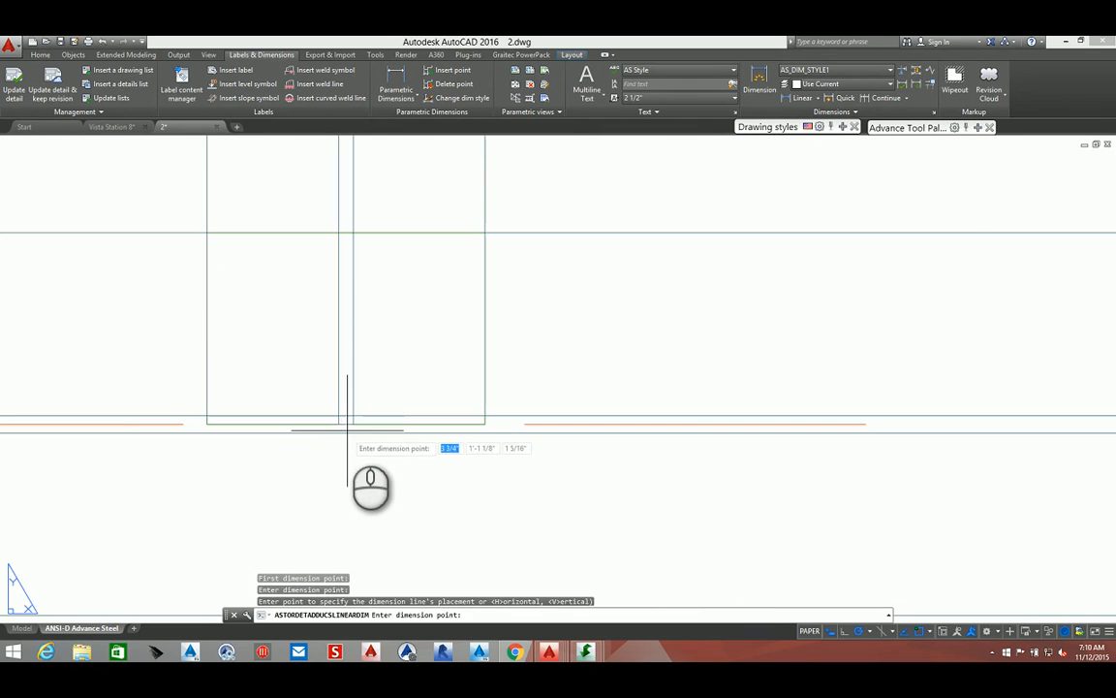
scroll(345, 427, down, 5)
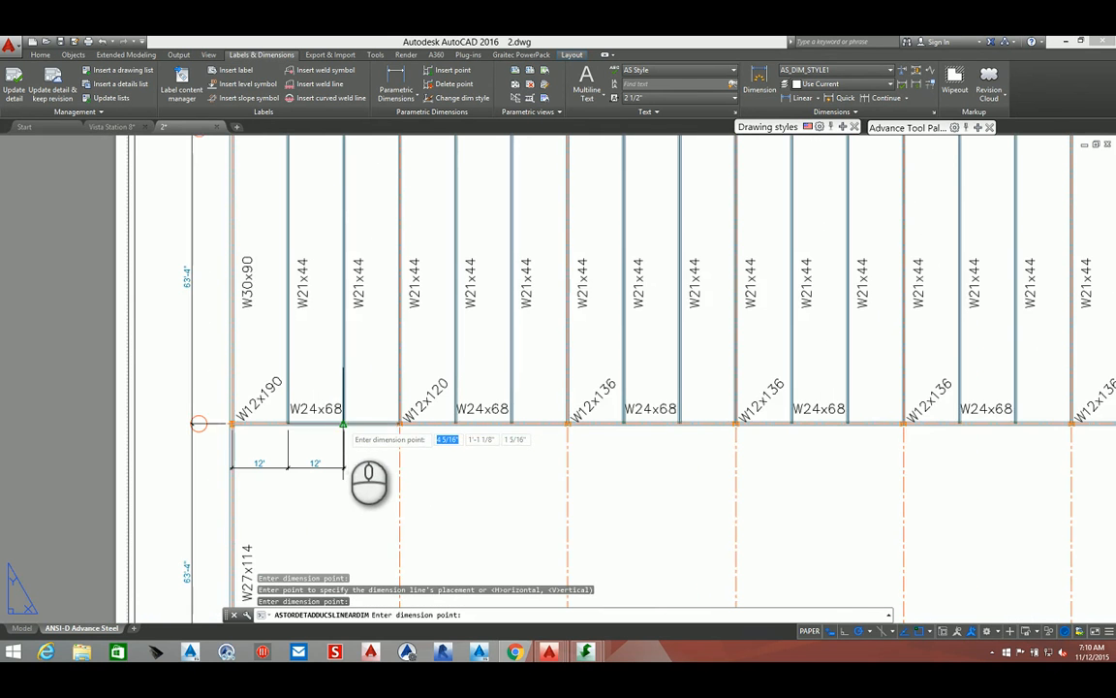
scroll(403, 432, up, 3)
scroll(373, 395, up, 2)
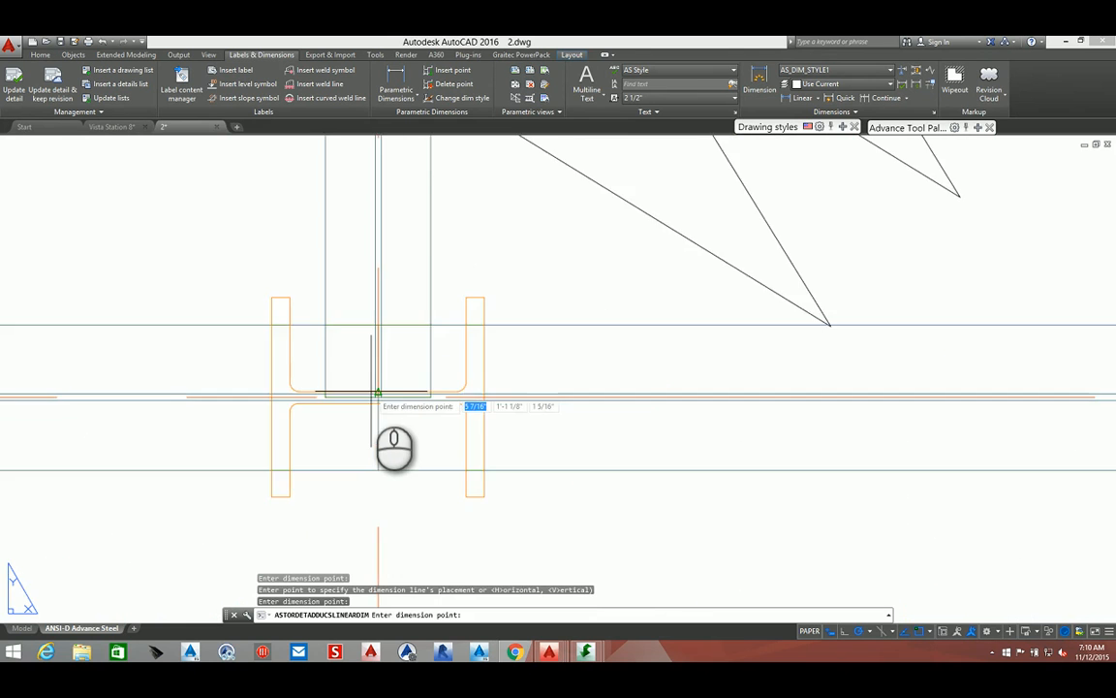
scroll(380, 394, up, 2)
scroll(380, 407, down, 5)
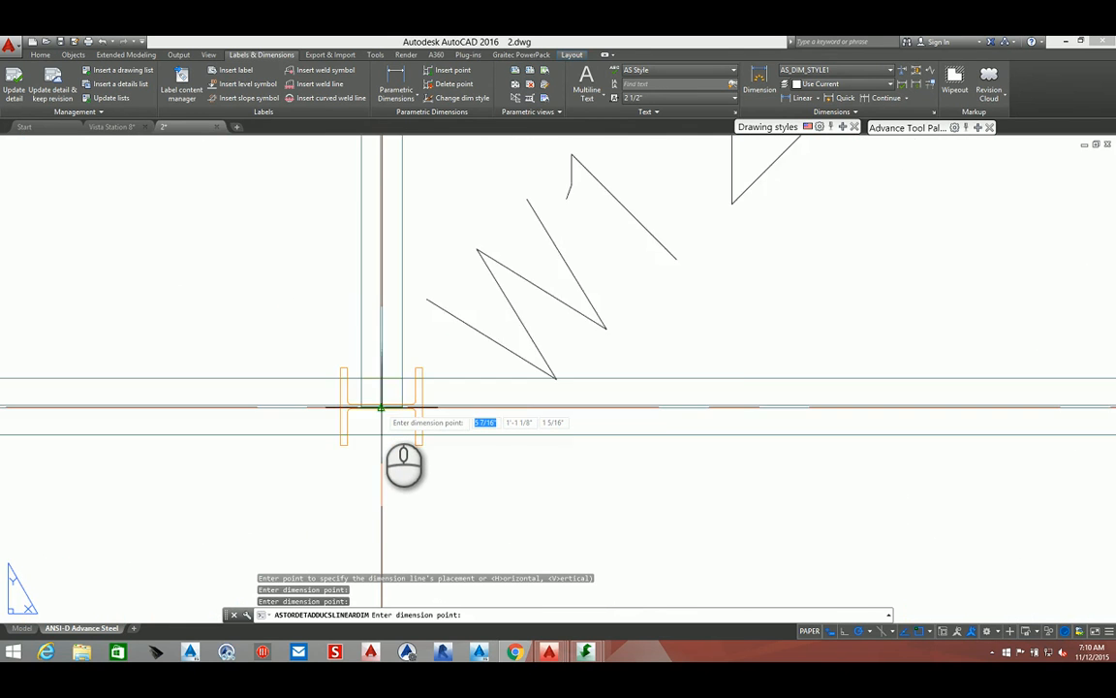
scroll(381, 407, down, 5)
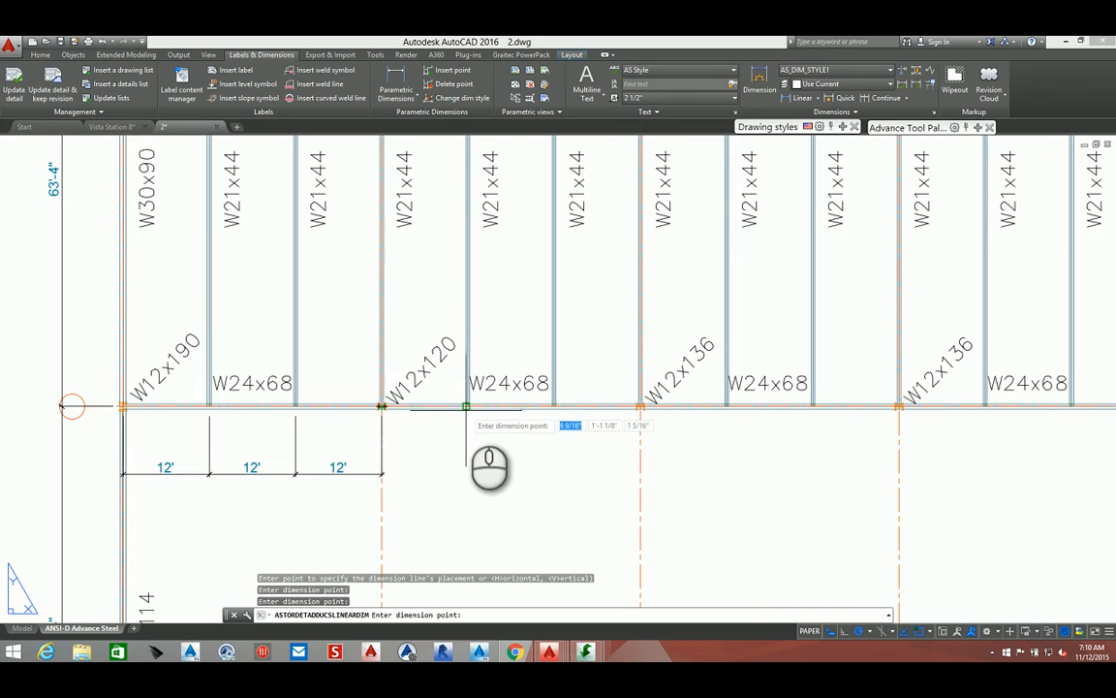
scroll(461, 398, up, 4)
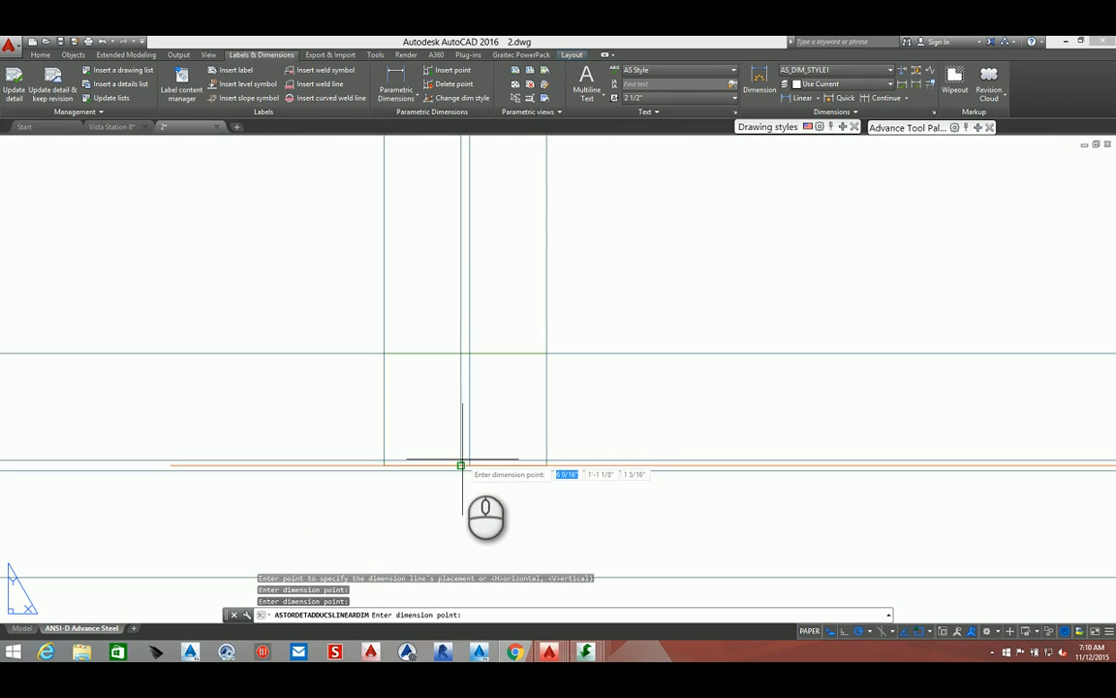
click(463, 468)
scroll(464, 468, down, 4)
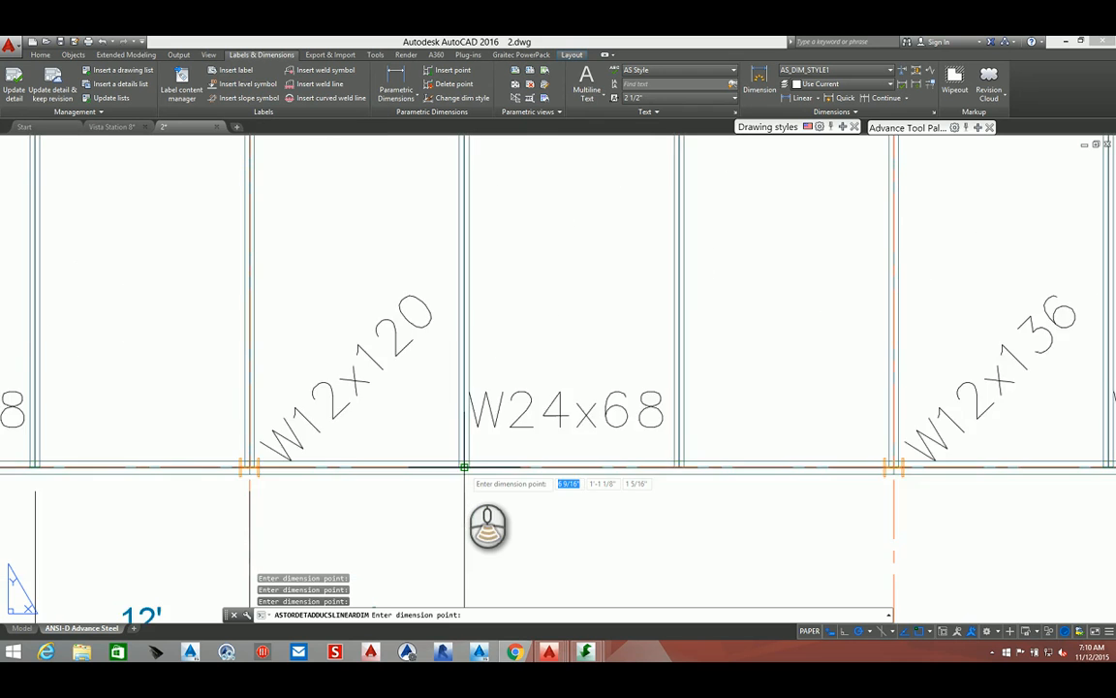
scroll(463, 468, down, 4)
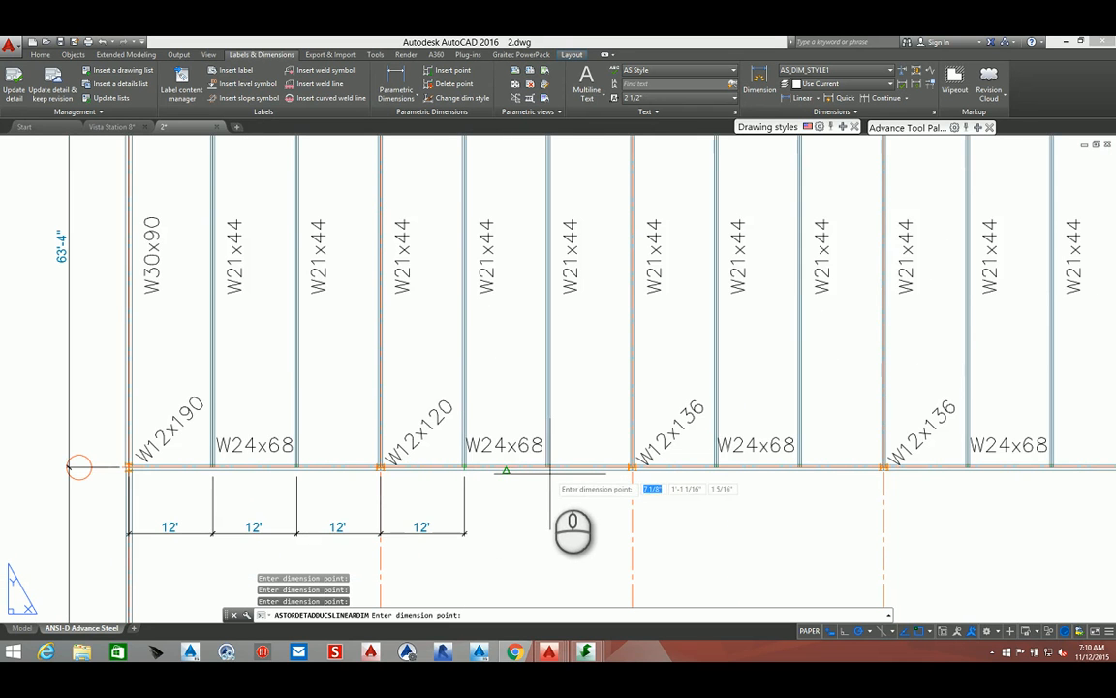
scroll(548, 473, up, 2)
scroll(548, 473, up, 5)
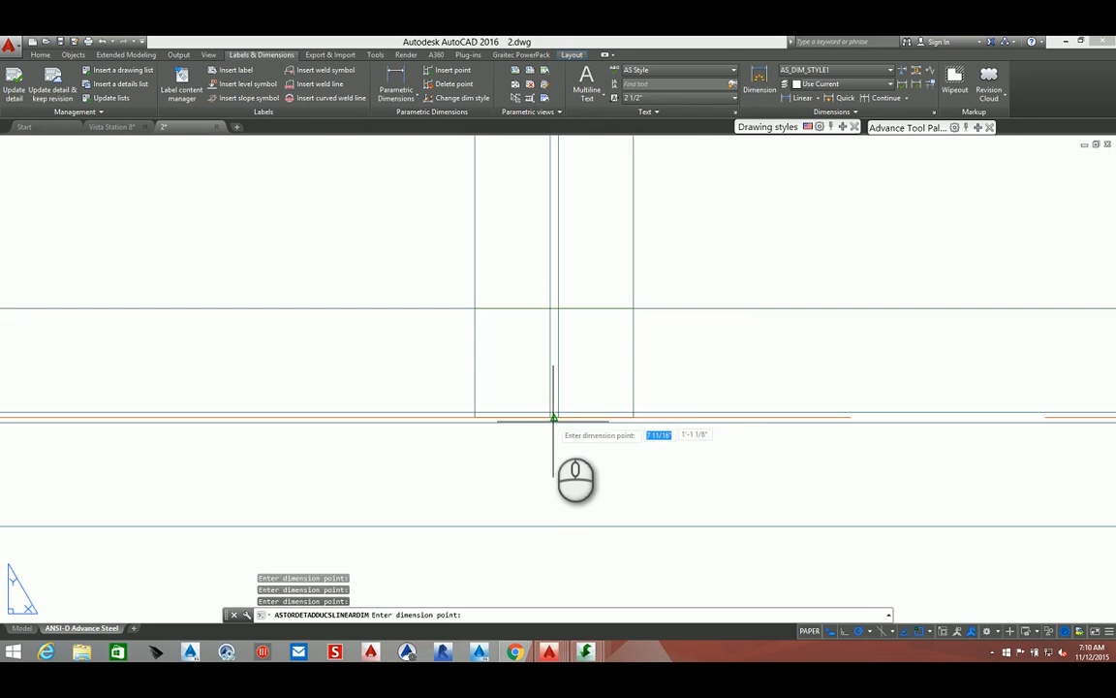
click(554, 417)
scroll(553, 418, down, 6)
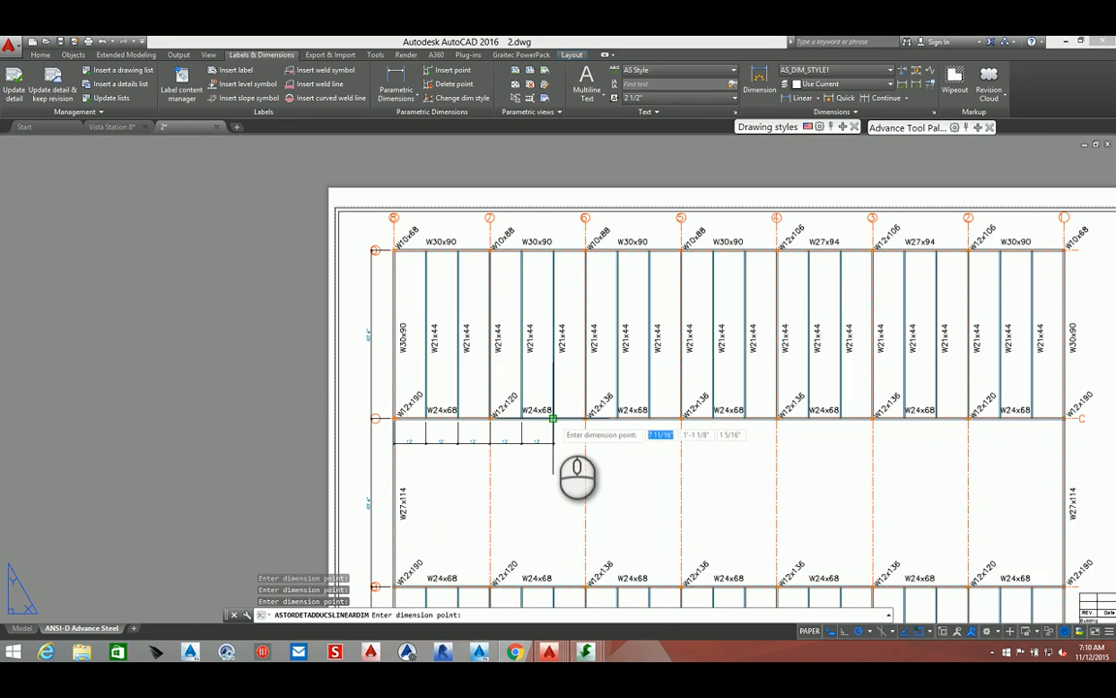
Finish the dimension chain and give it a centered dimension label reading "Typ. O.C"
right_click(570, 455)
right_click(594, 469)
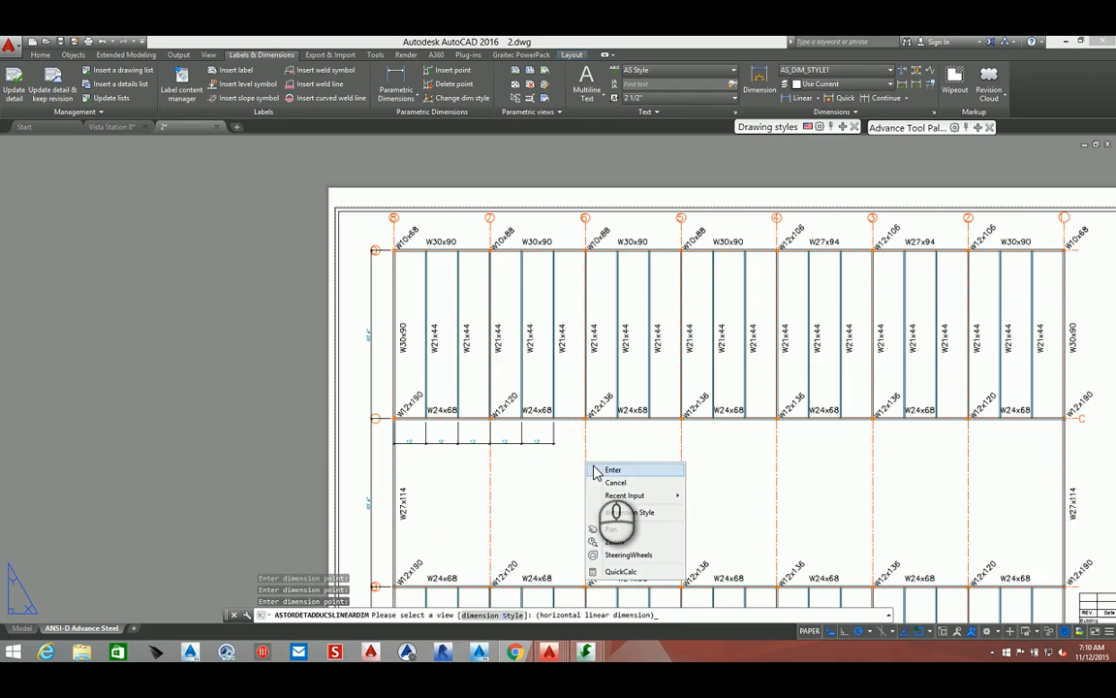
click(595, 469)
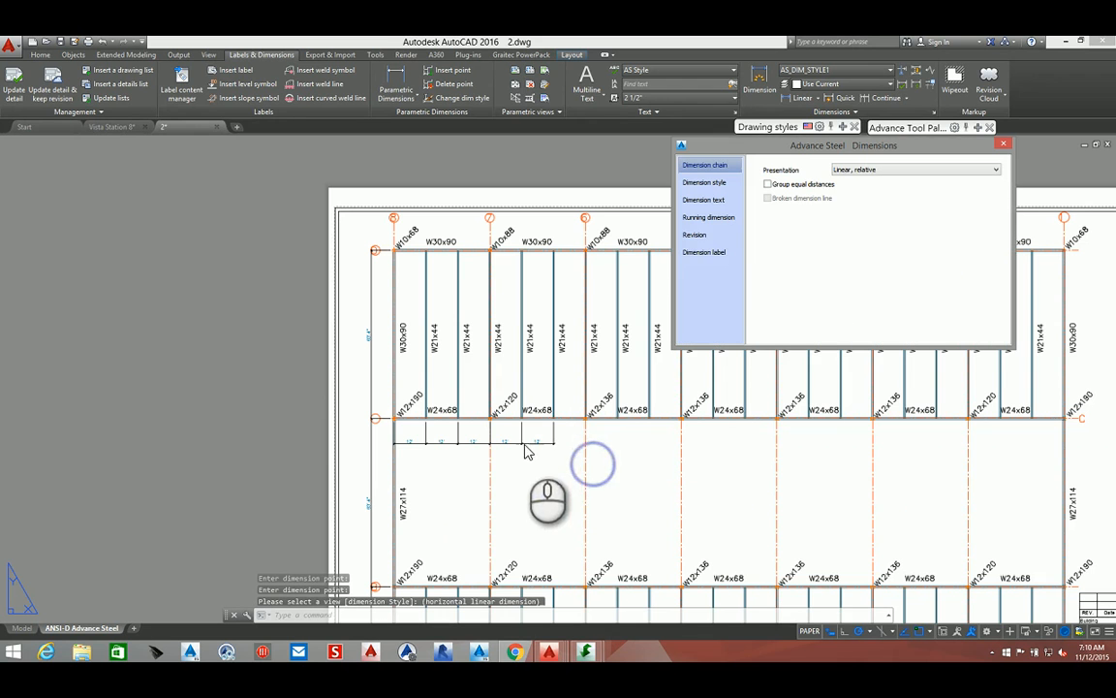
click(718, 258)
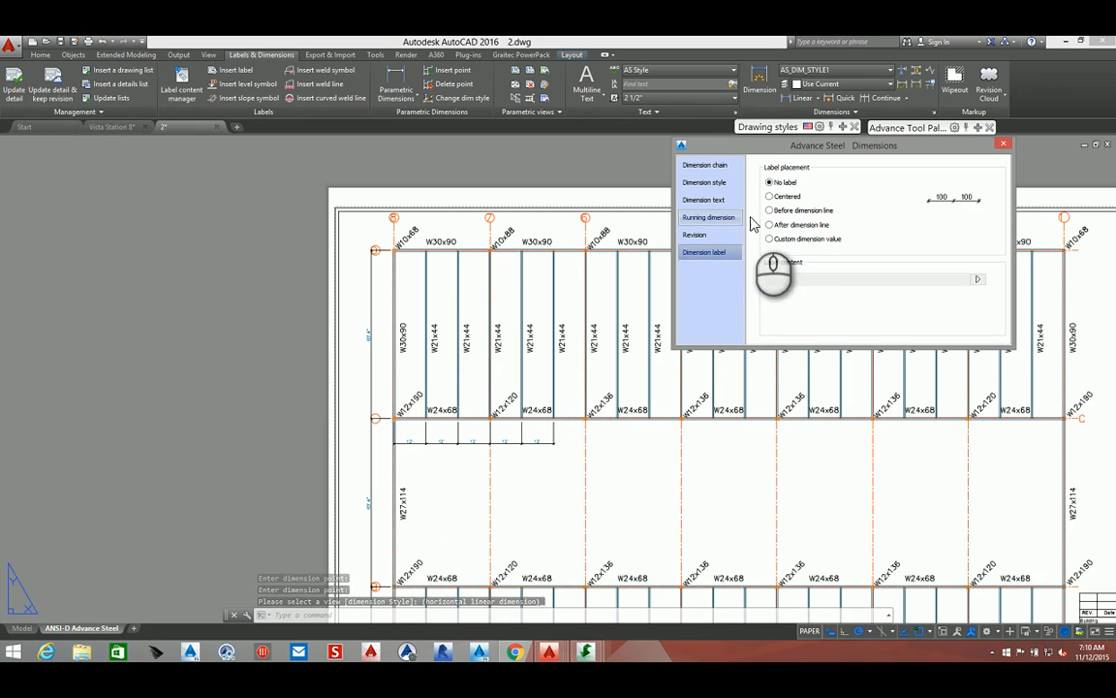
click(781, 198)
click(786, 280)
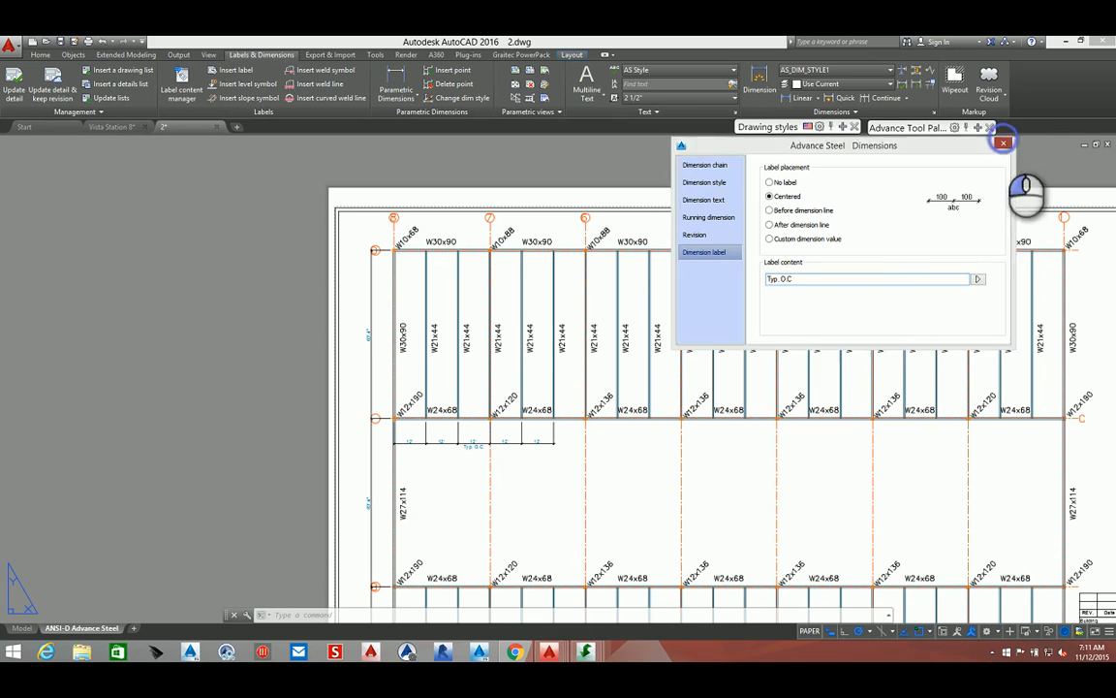
click(1004, 144)
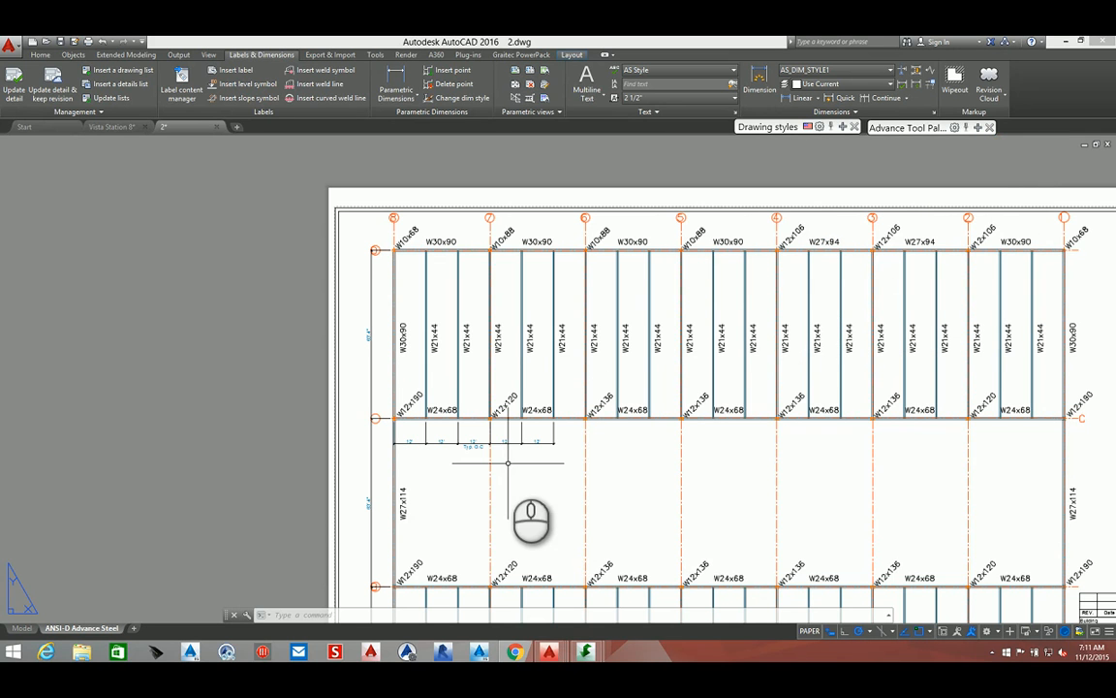
Save the drawing
mouse_move(487, 412)
middle_down()
mouse_move(450, 398)
mouse_move(429, 405)
middle_up()
scroll(428, 405, up, 3)
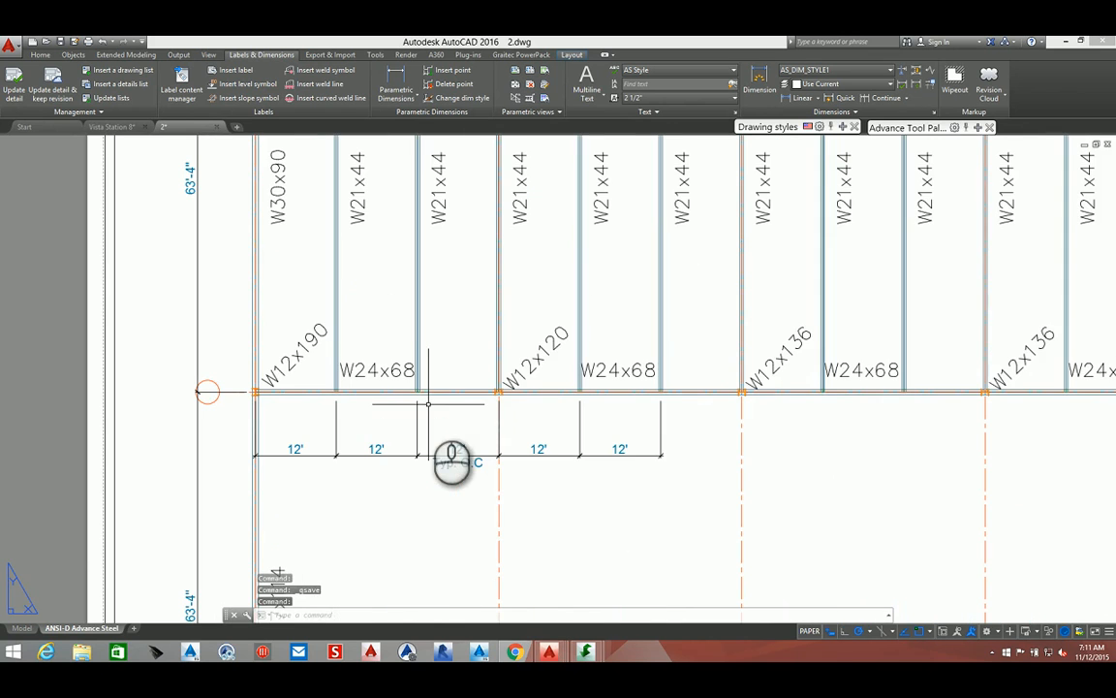
middle_click(256, 210)
middle_click(257, 209)
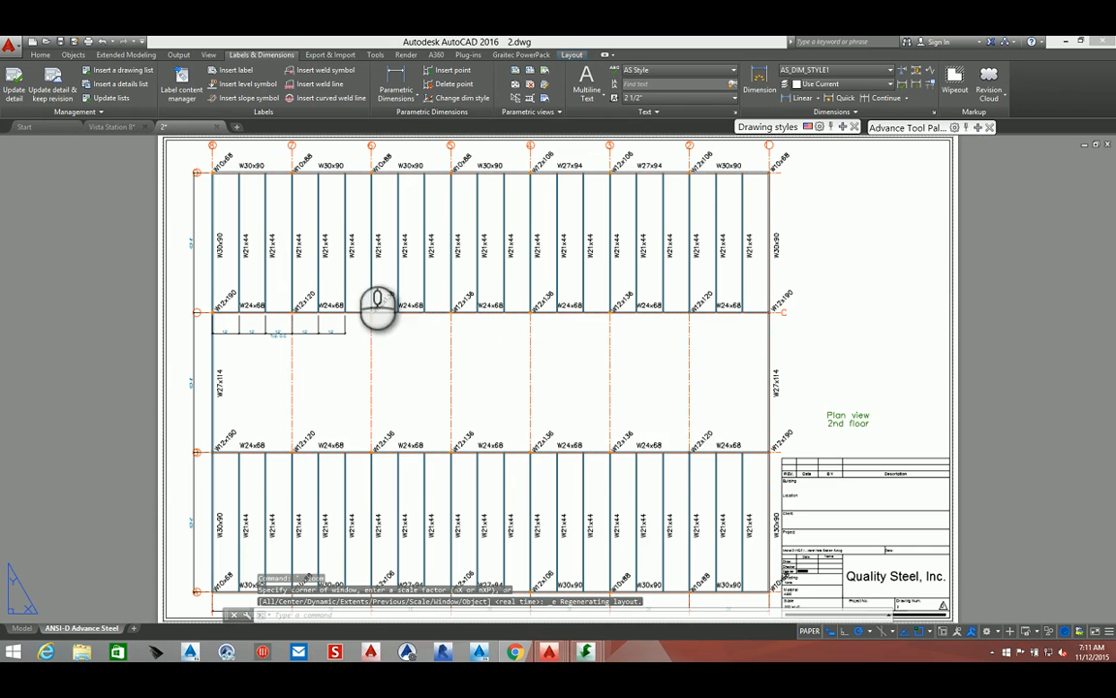
key(ctrl+s)
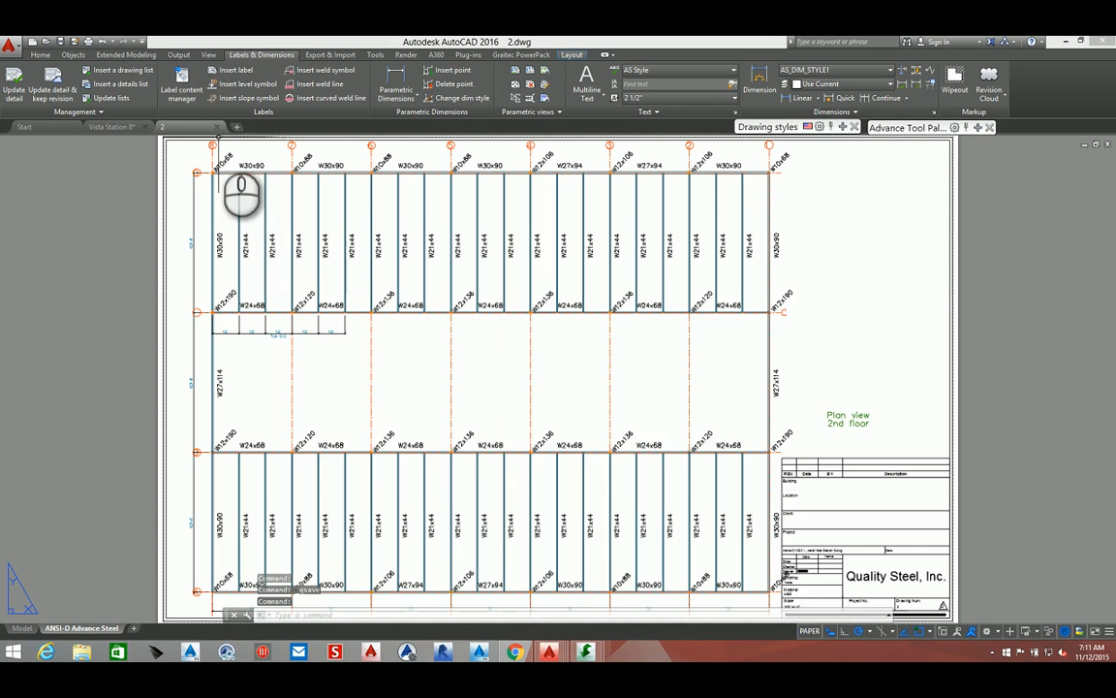
Switch to the model drawing and change the floor text label to "3rd Floor"
click(217, 127)
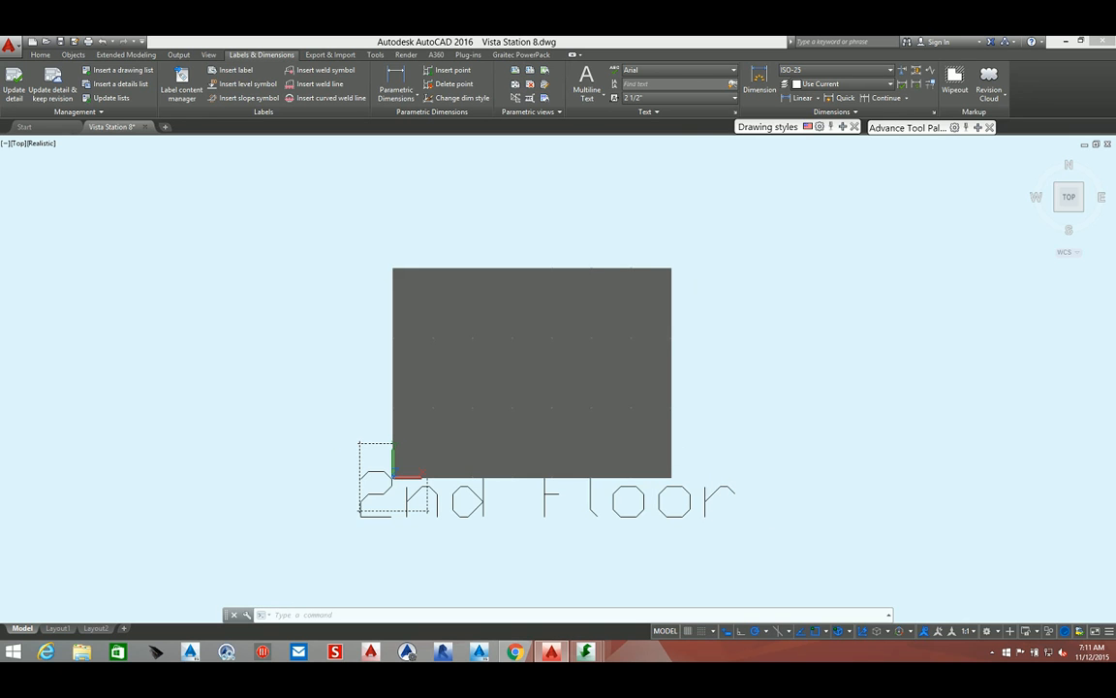
click(359, 510)
key(Delete)
key(ctrl+z)
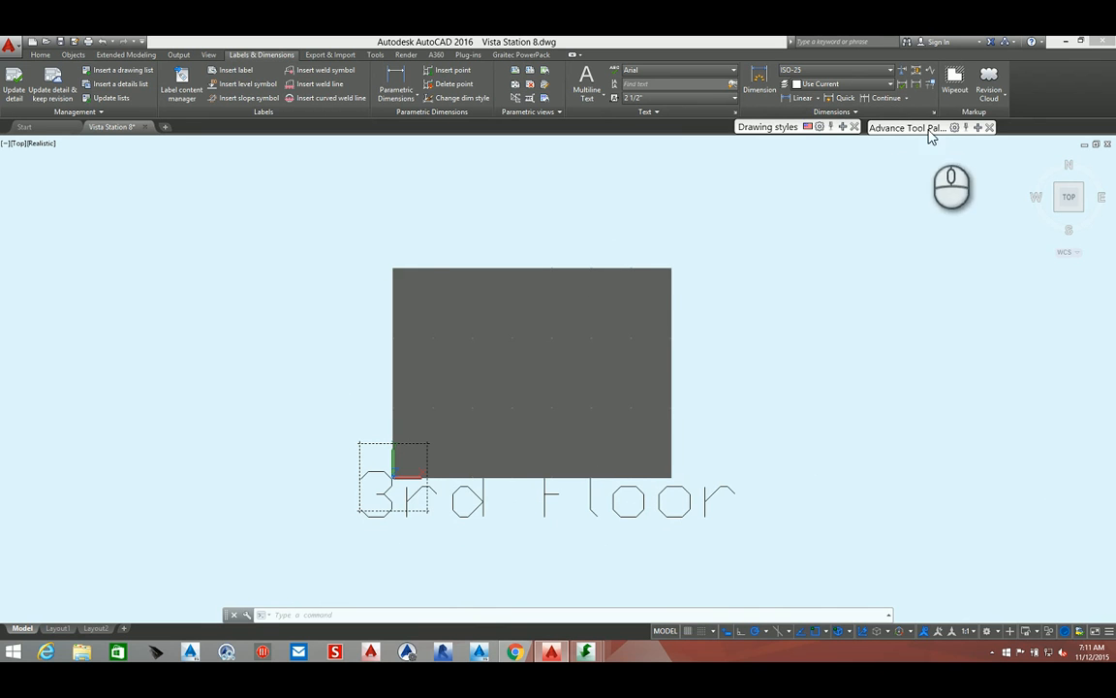
Start the Camera tool from the Tools palette and place a camera in the middle of the floor area
mouse_move(977, 129)
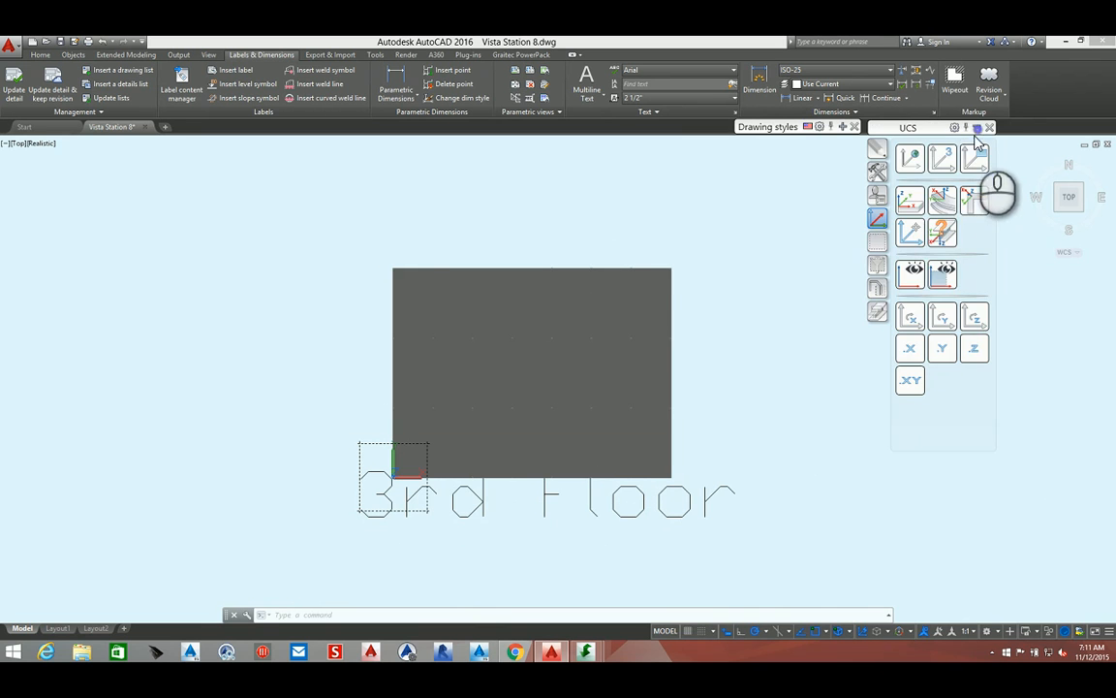
click(877, 194)
click(877, 170)
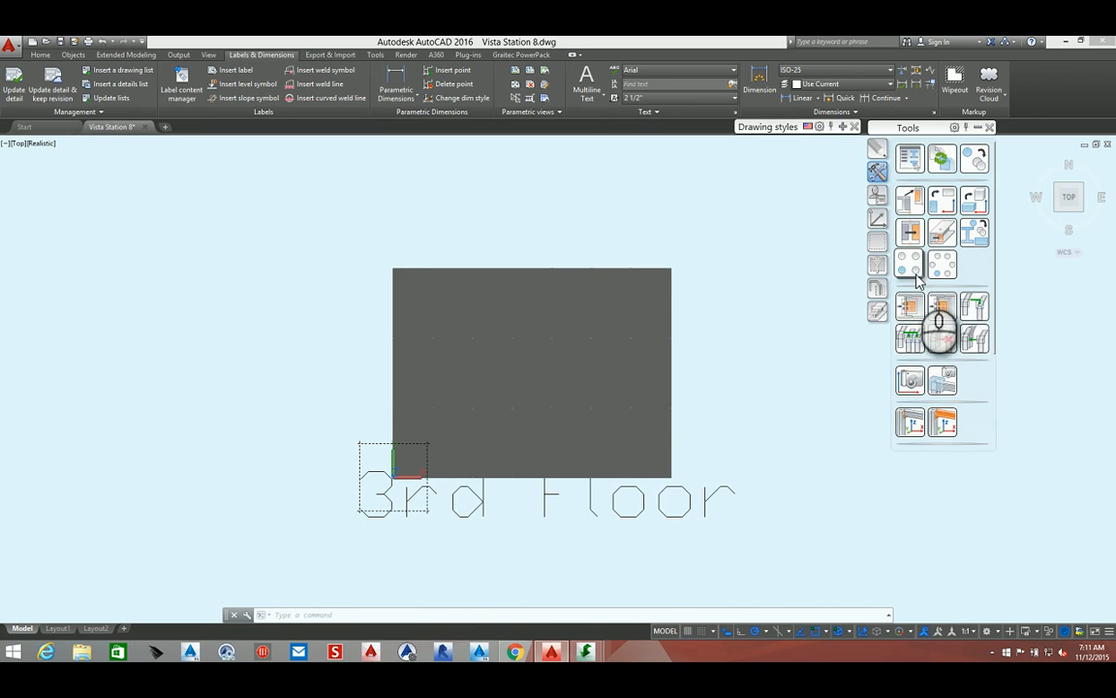
scroll(906, 290, down, 2)
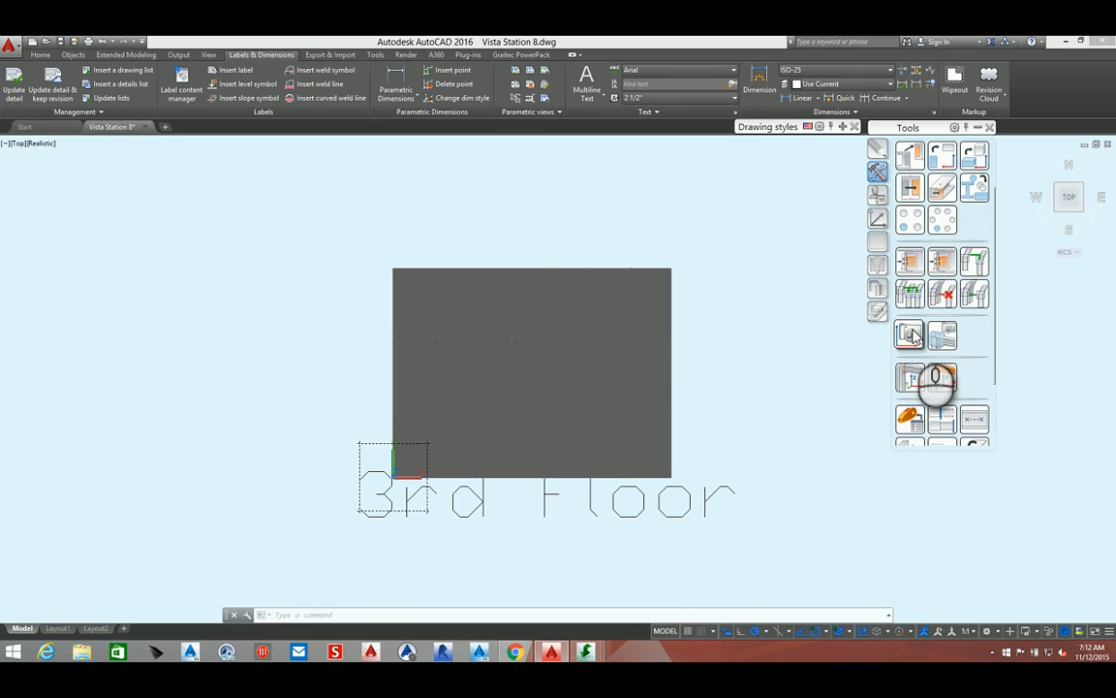
click(910, 333)
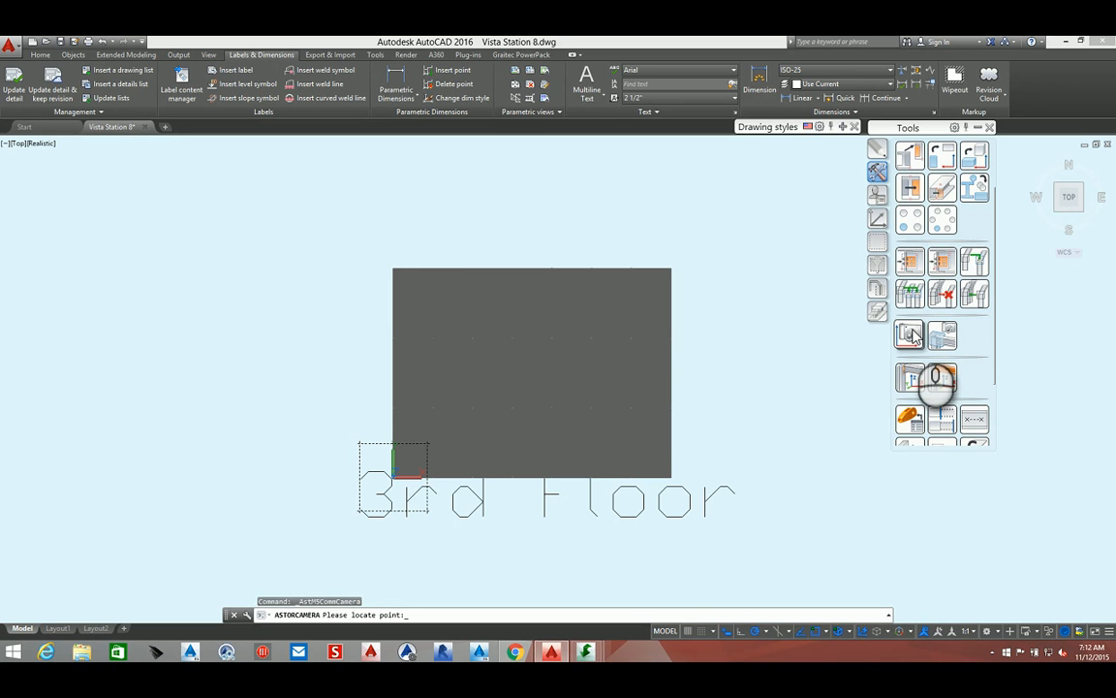
click(532, 373)
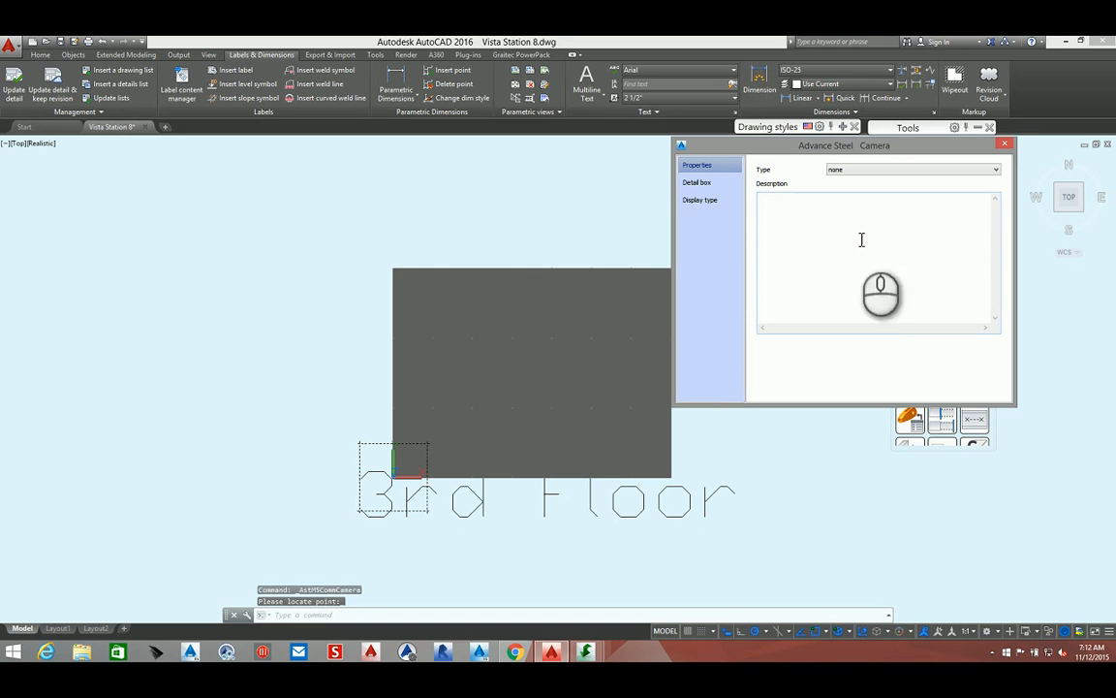
Set the camera type to Overview and enter the description "3rd floor plan camera"
click(893, 170)
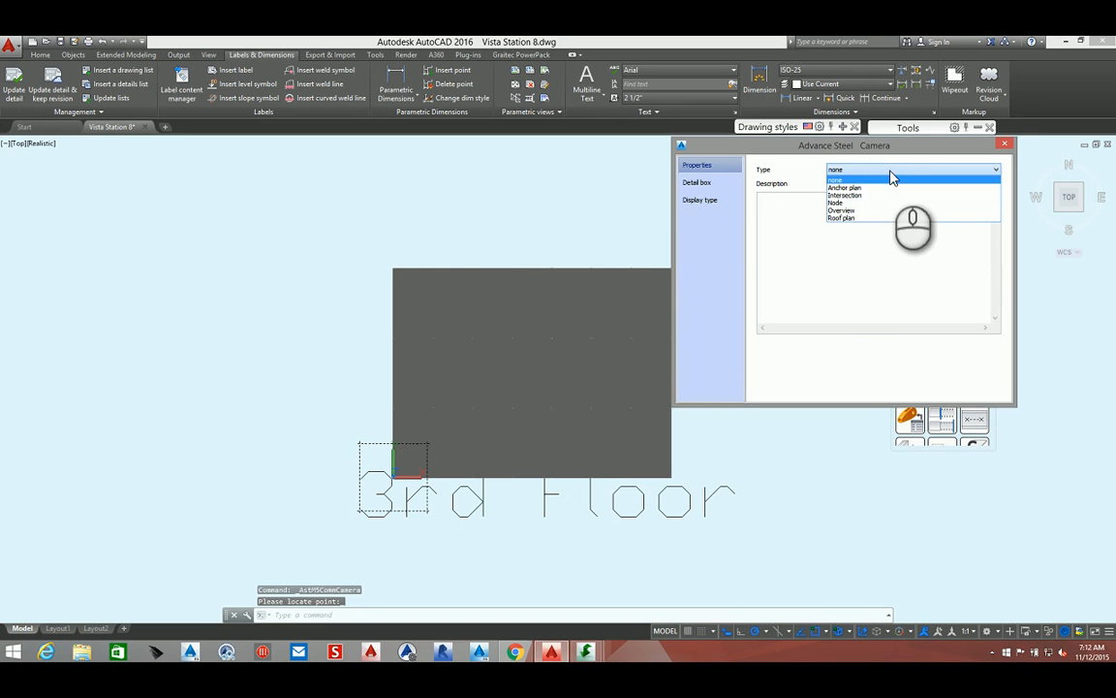
click(859, 210)
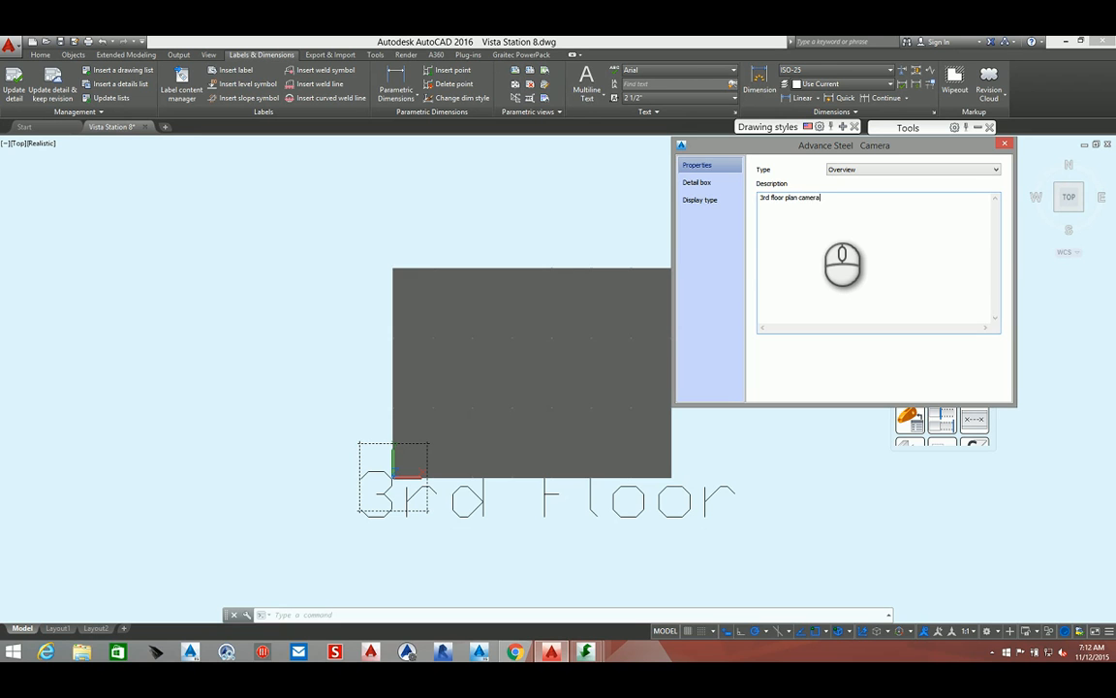
click(698, 182)
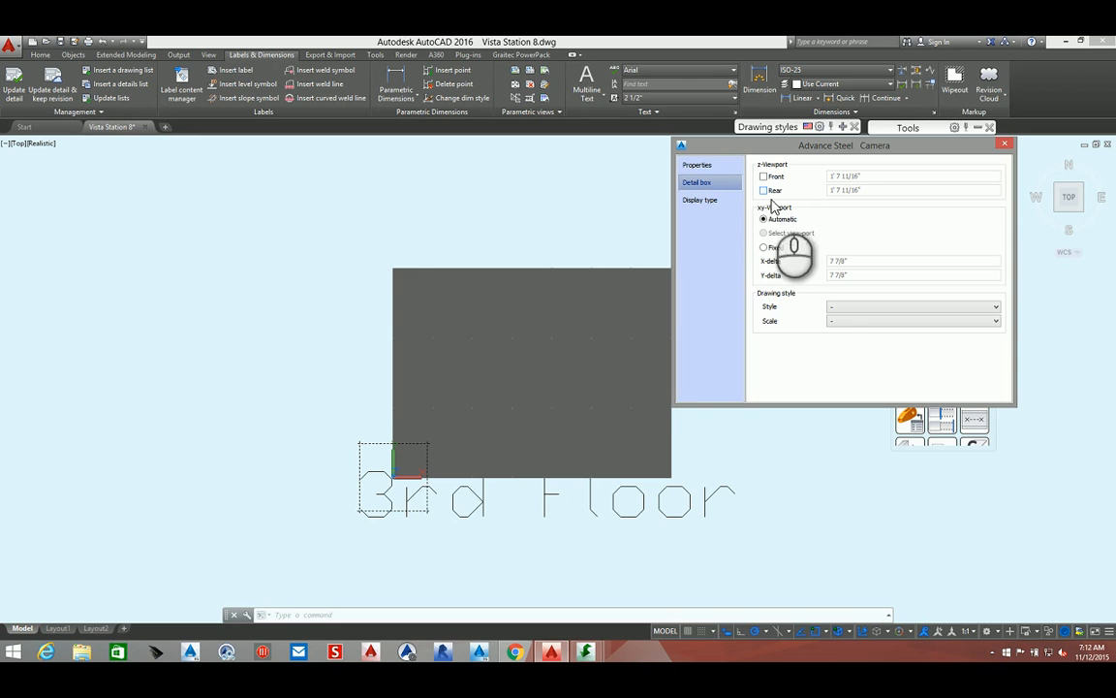
click(835, 308)
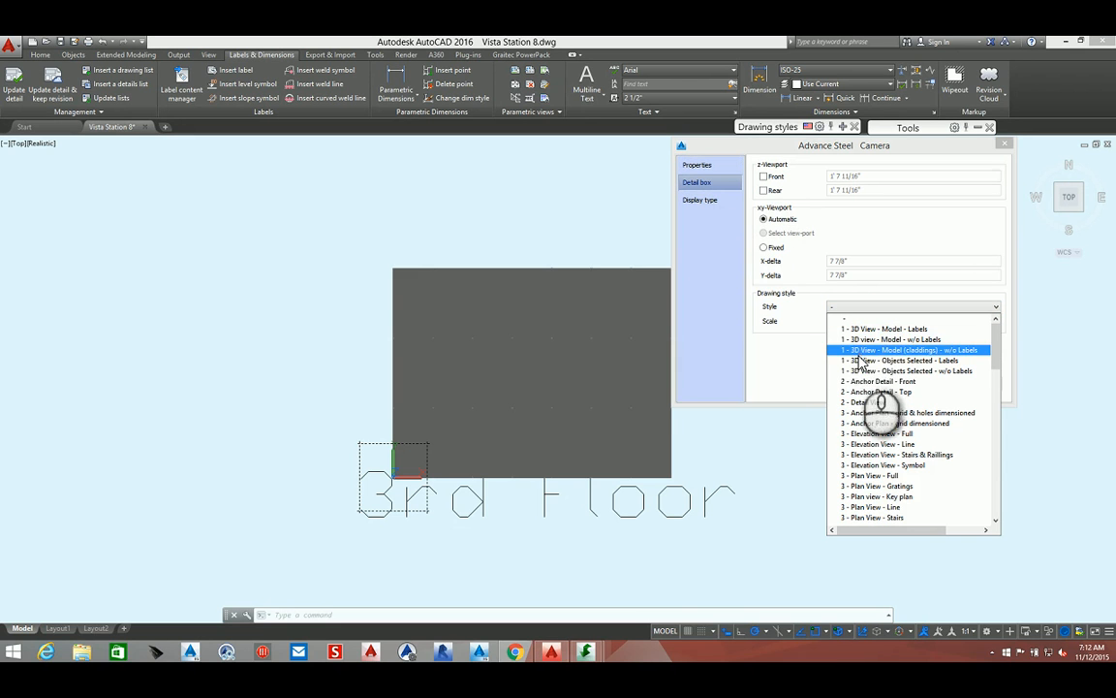
mouse_move(588, 655)
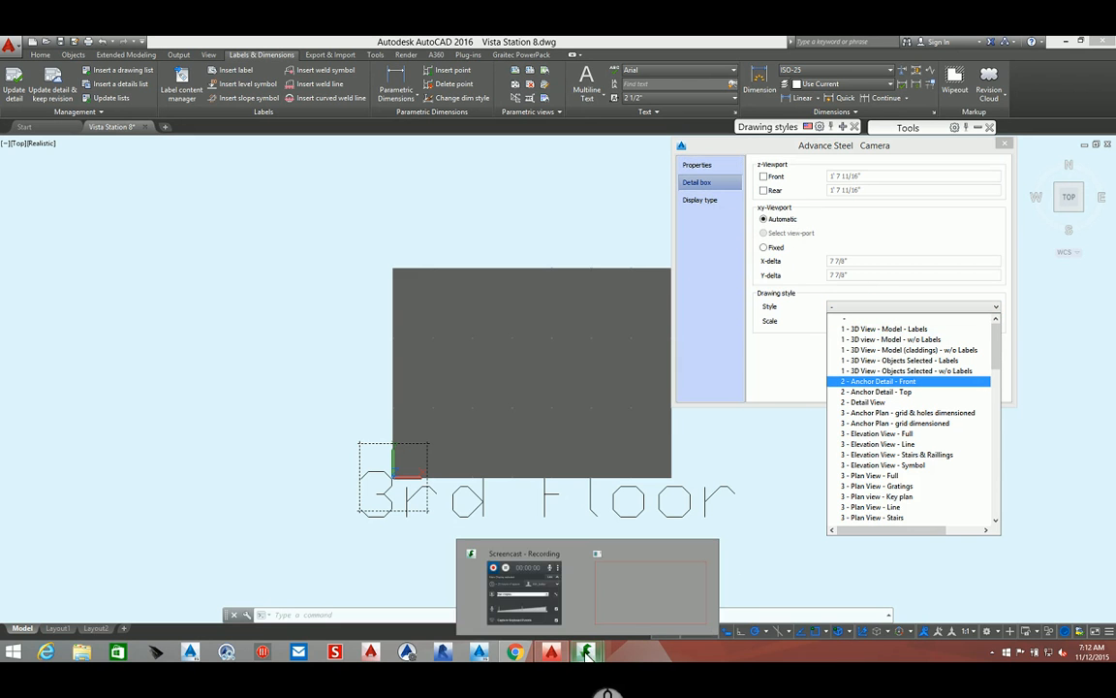
click(567, 600)
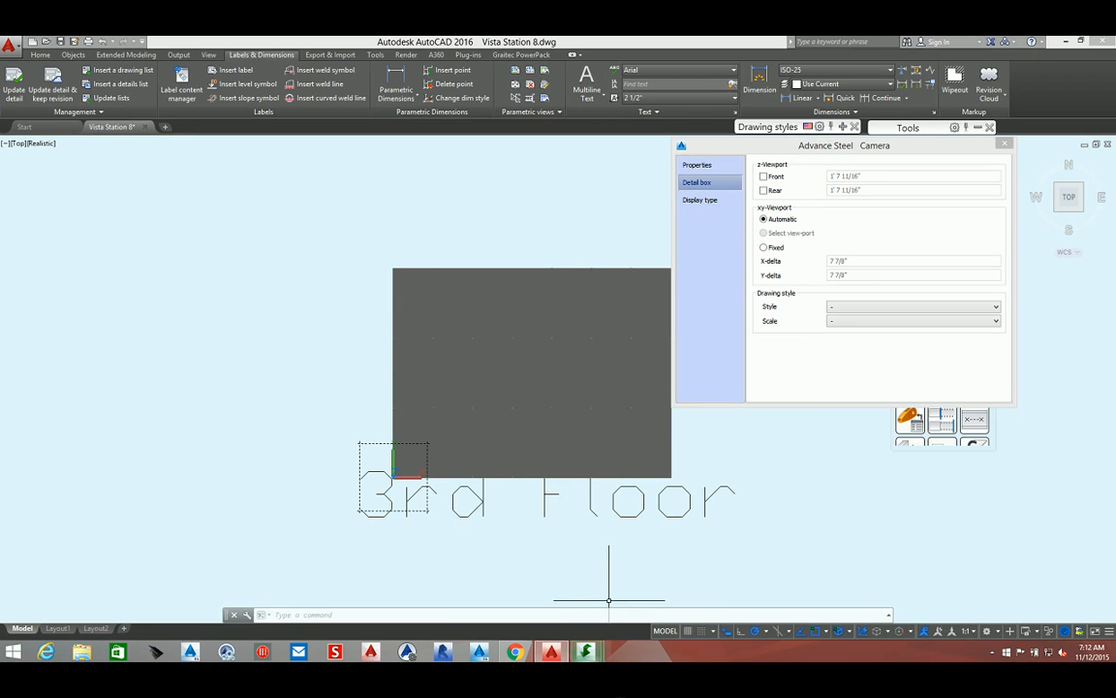
mouse_move(595, 655)
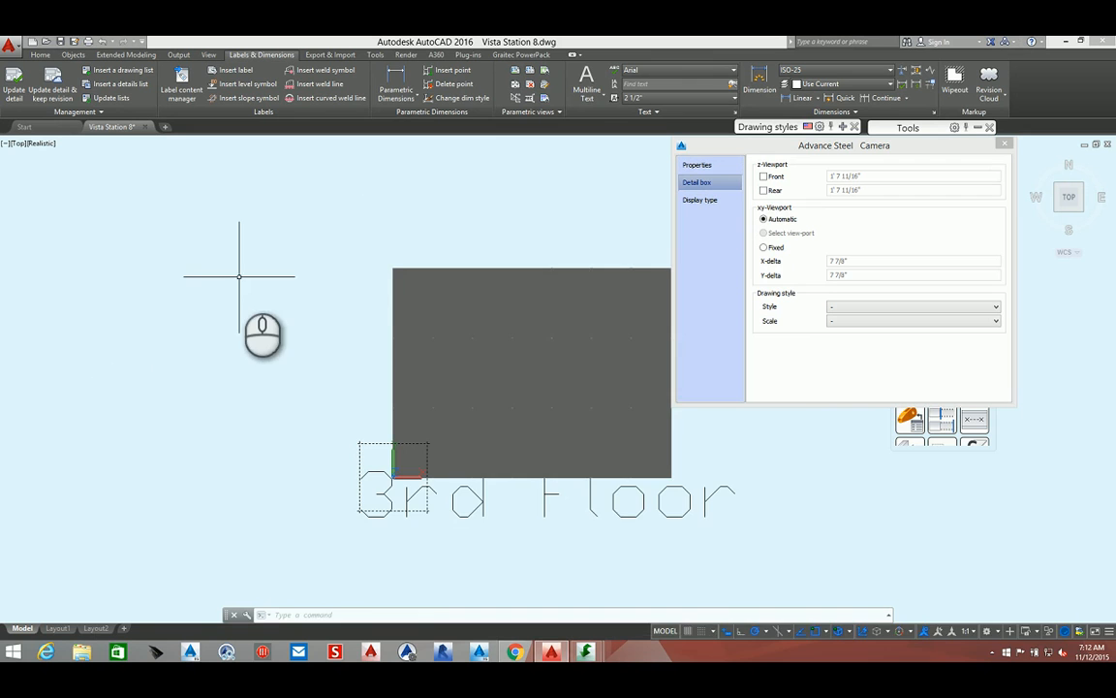
Switch the viewport visual style to 2D Wireframe and zoom in on the floor plan
middle_drag(242, 271, 167, 308)
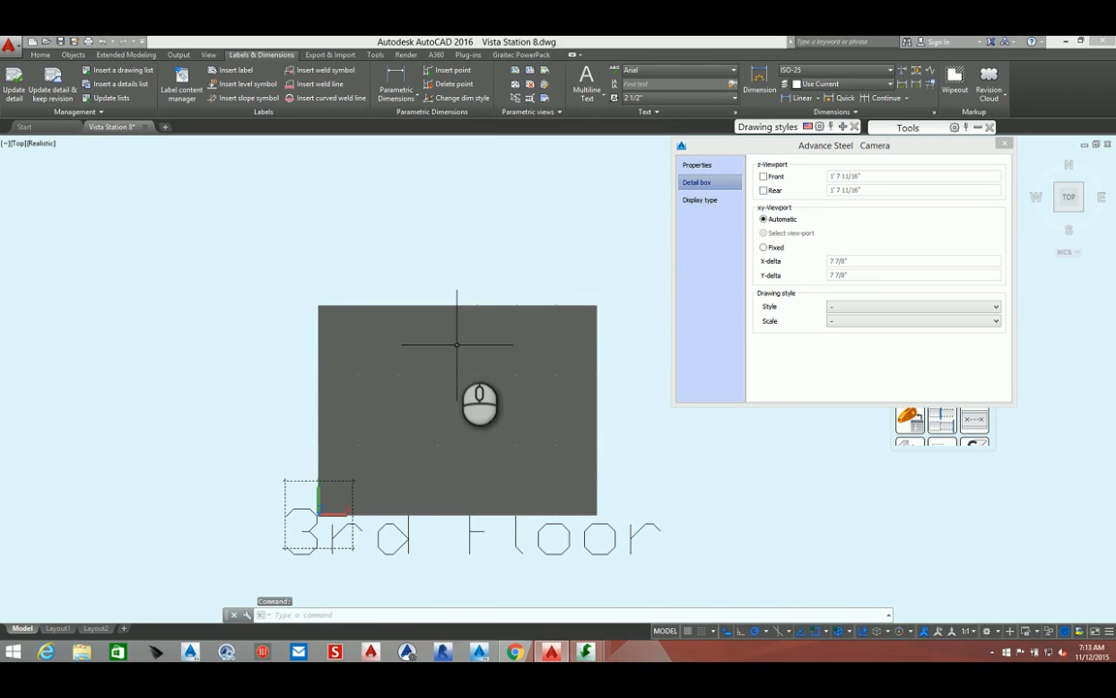
click(35, 144)
click(62, 169)
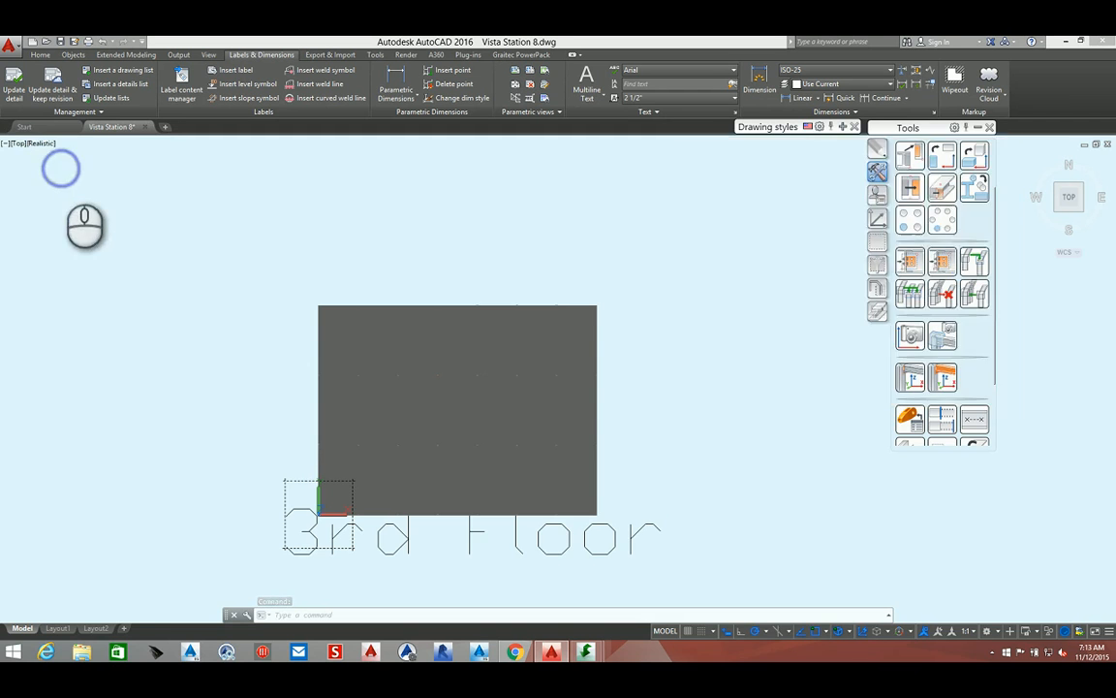
scroll(460, 415, up, 5)
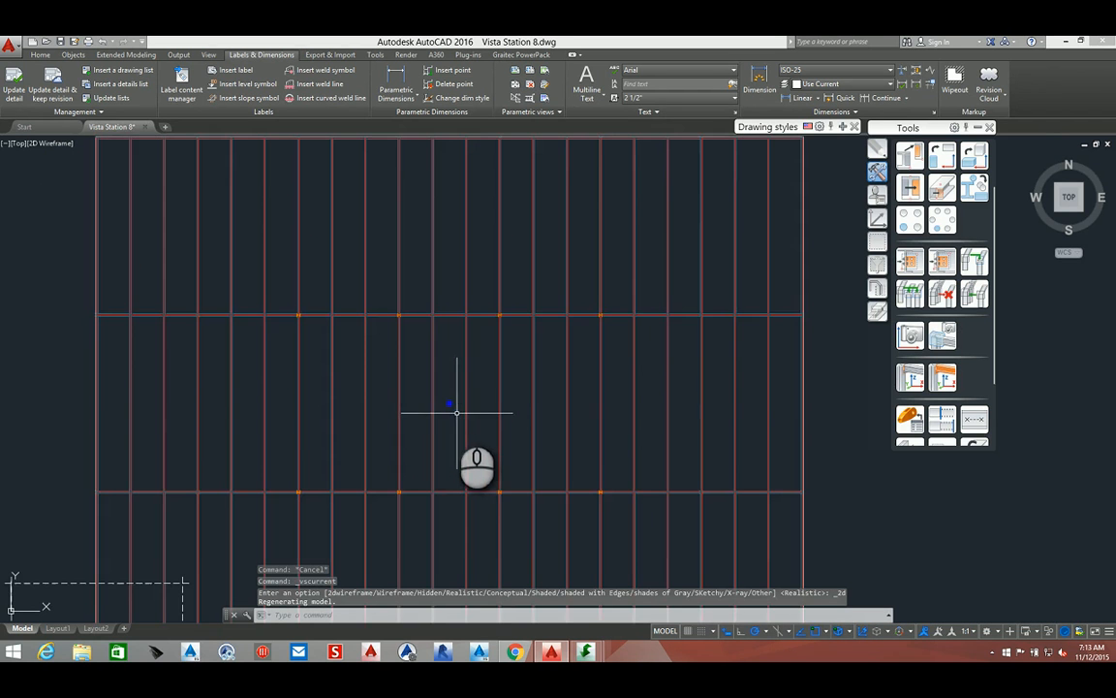
Reopen the camera's properties and enable the Rear z-viewport limit with a depth of 14'
drag(423, 393, 441, 406)
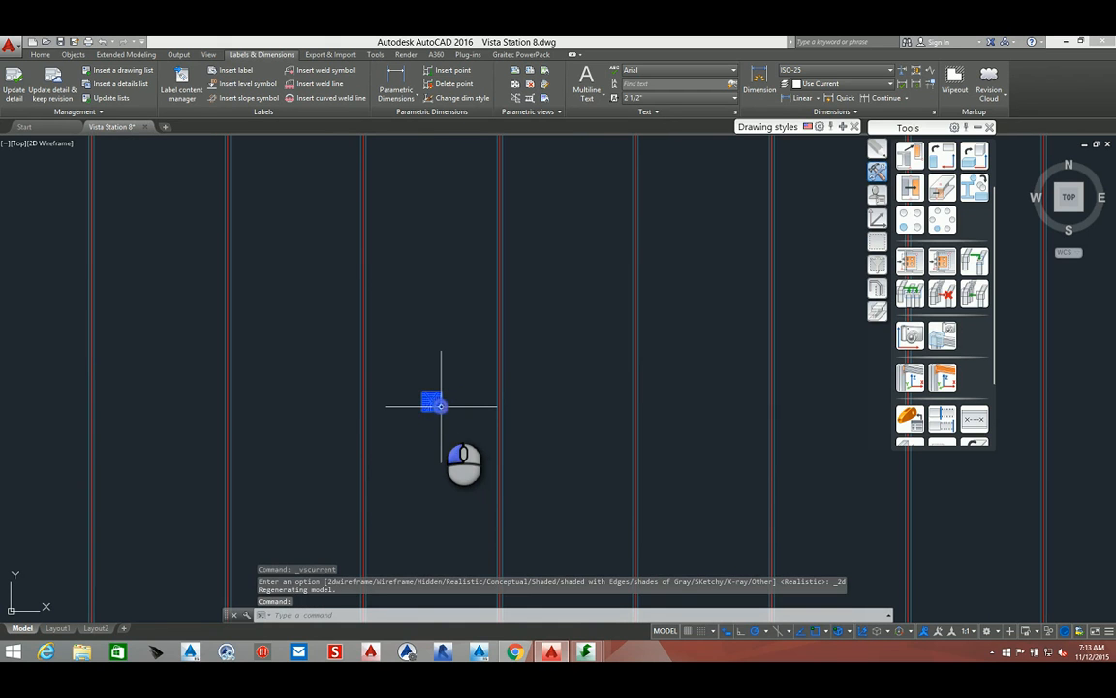
double_click(440, 406)
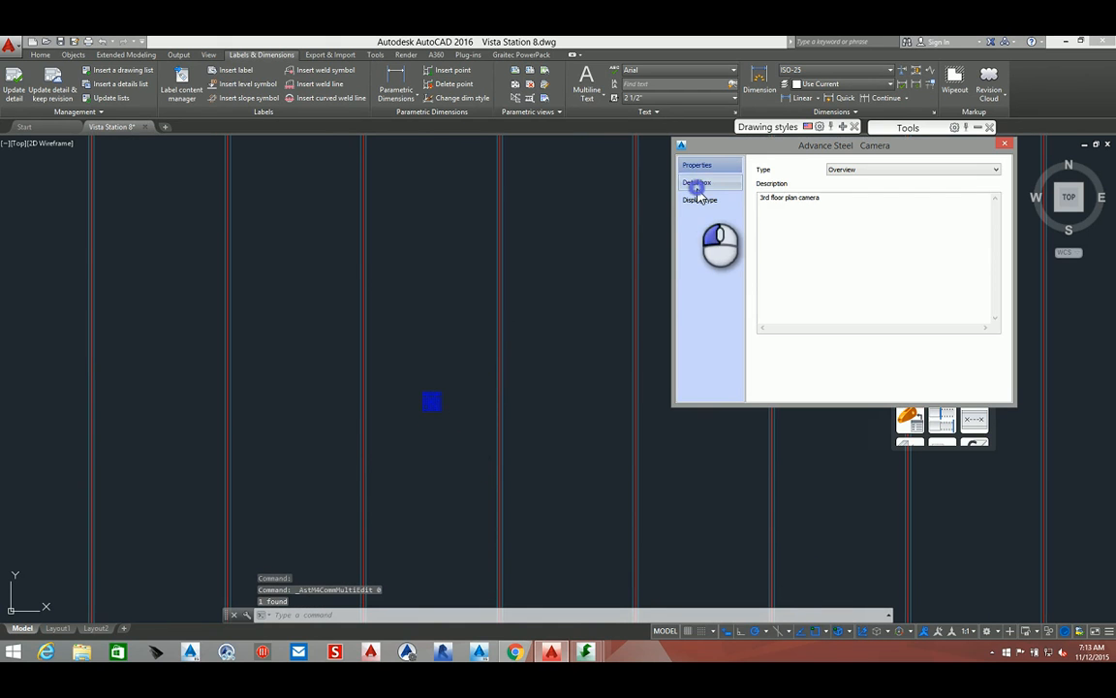
click(694, 182)
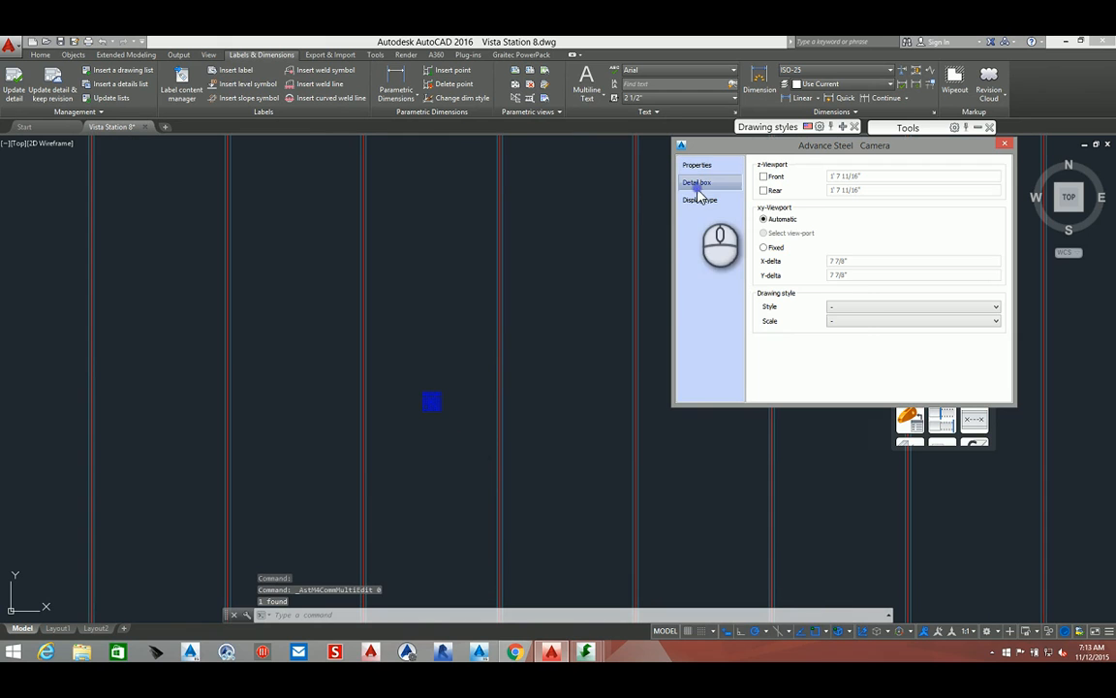
click(774, 180)
click(764, 177)
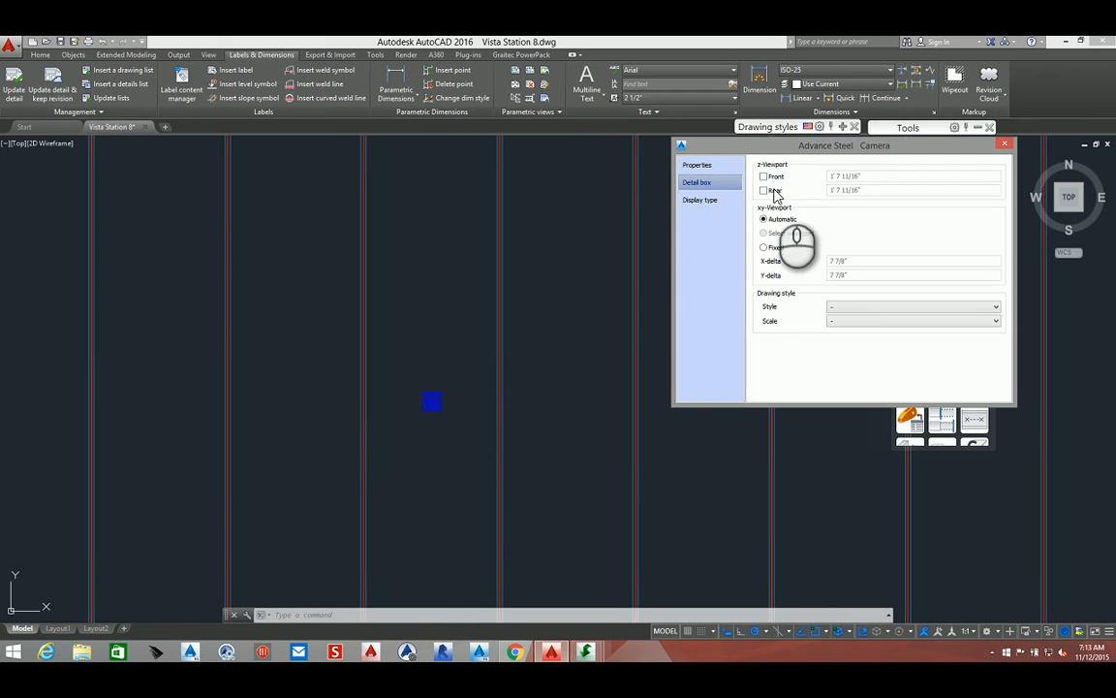
click(765, 191)
click(906, 187)
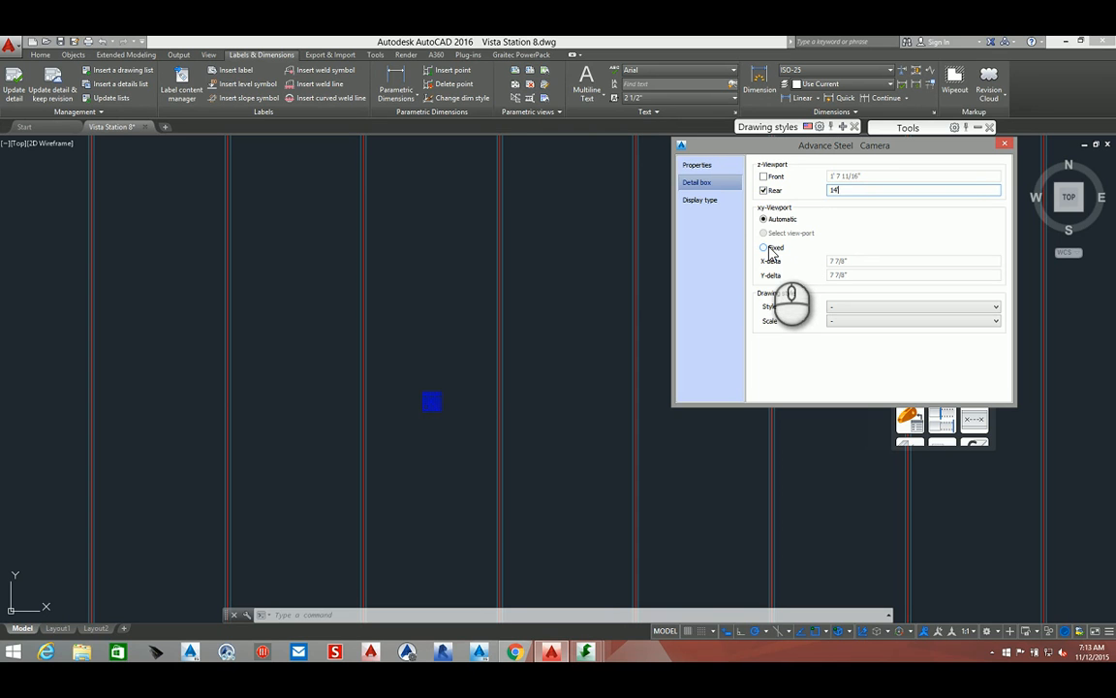
Set the camera's drawing style to 3 - Plan view - Key plan and the scale to 1/8"=1'-0"
click(842, 307)
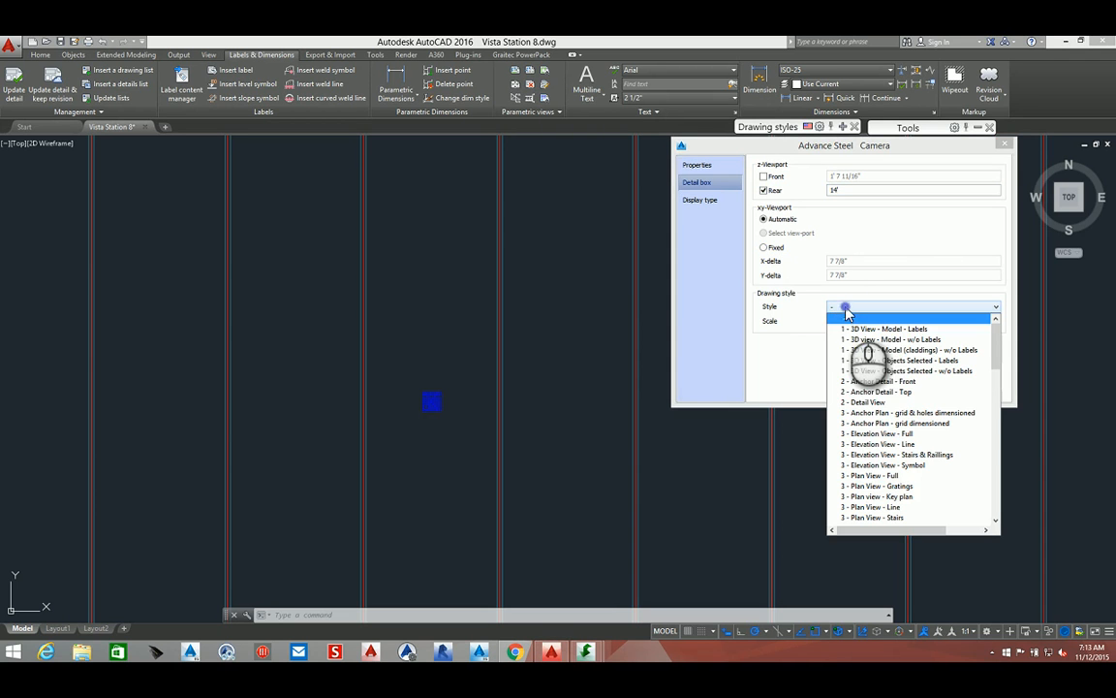
click(865, 497)
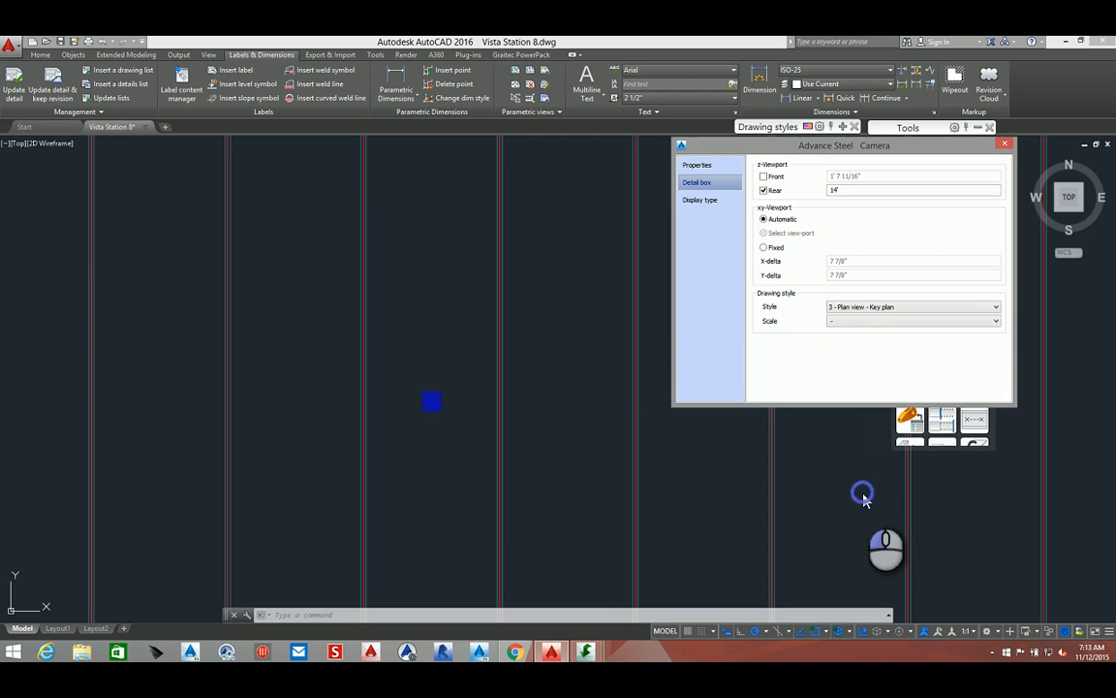
click(853, 323)
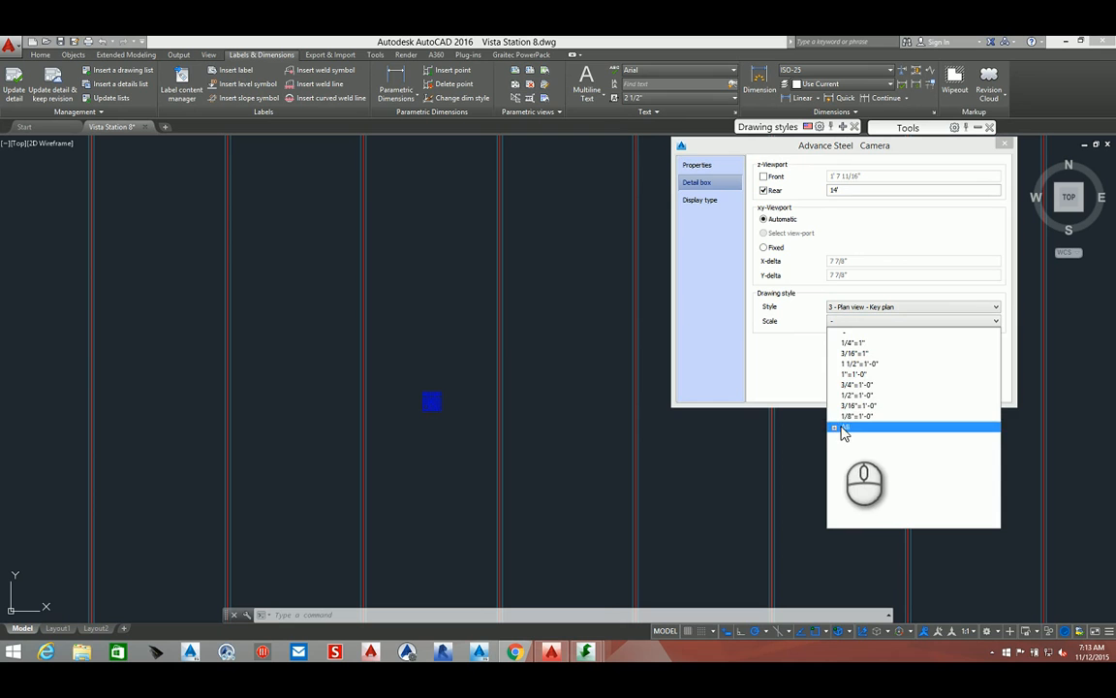
click(837, 428)
scroll(851, 433, up, 3)
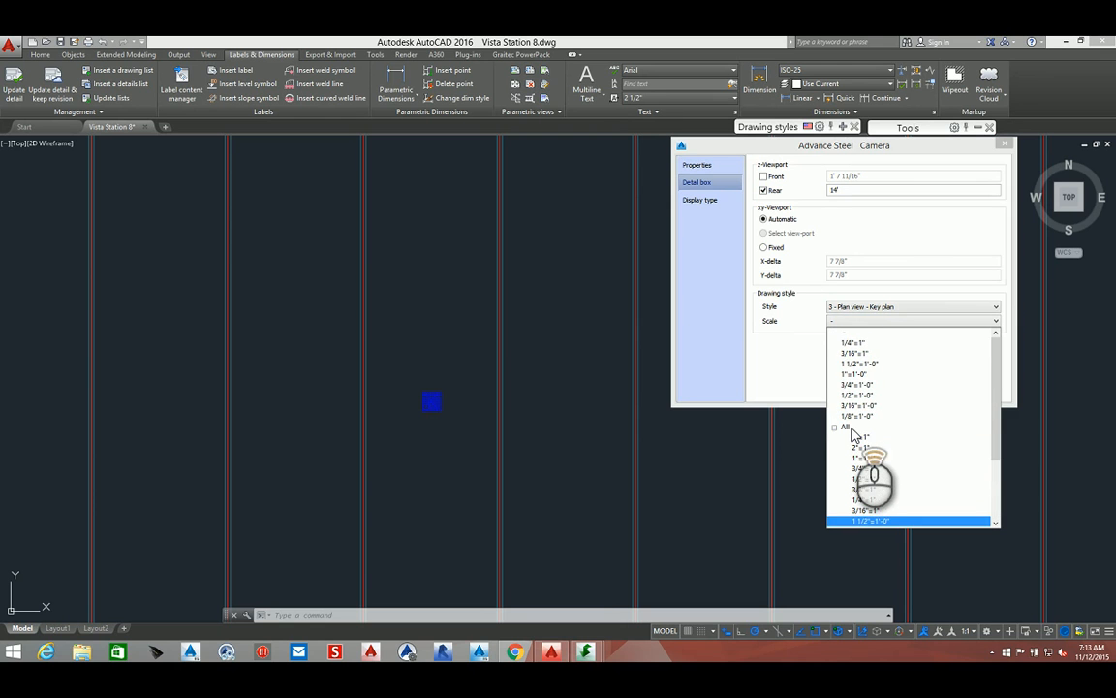
scroll(853, 435, down, 3)
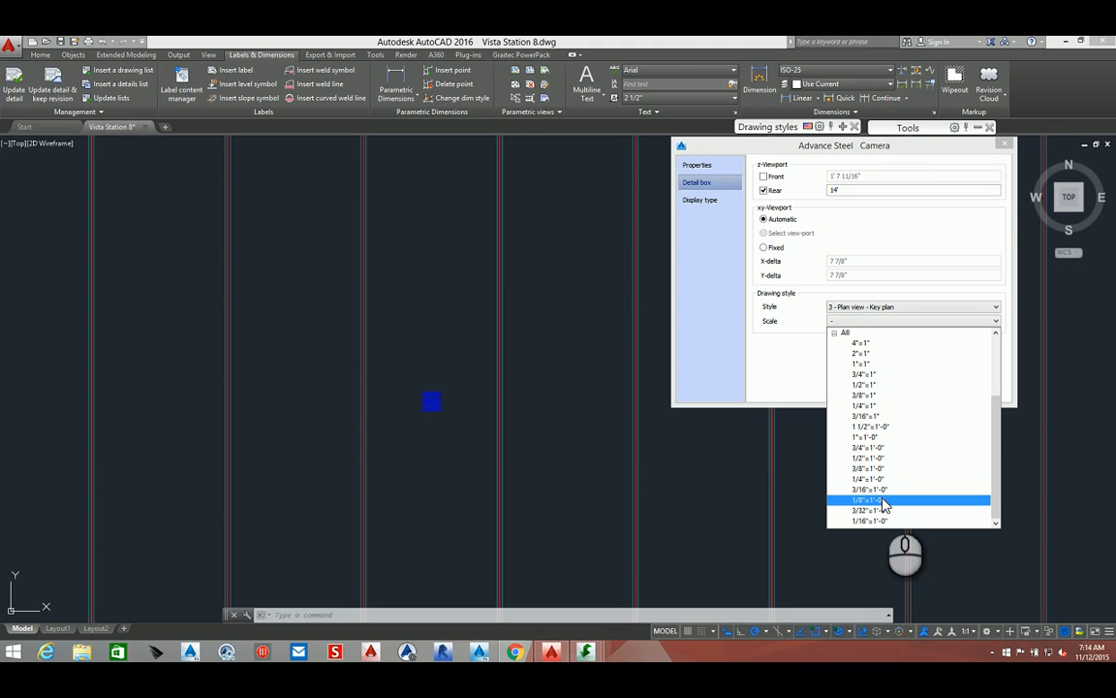
click(883, 501)
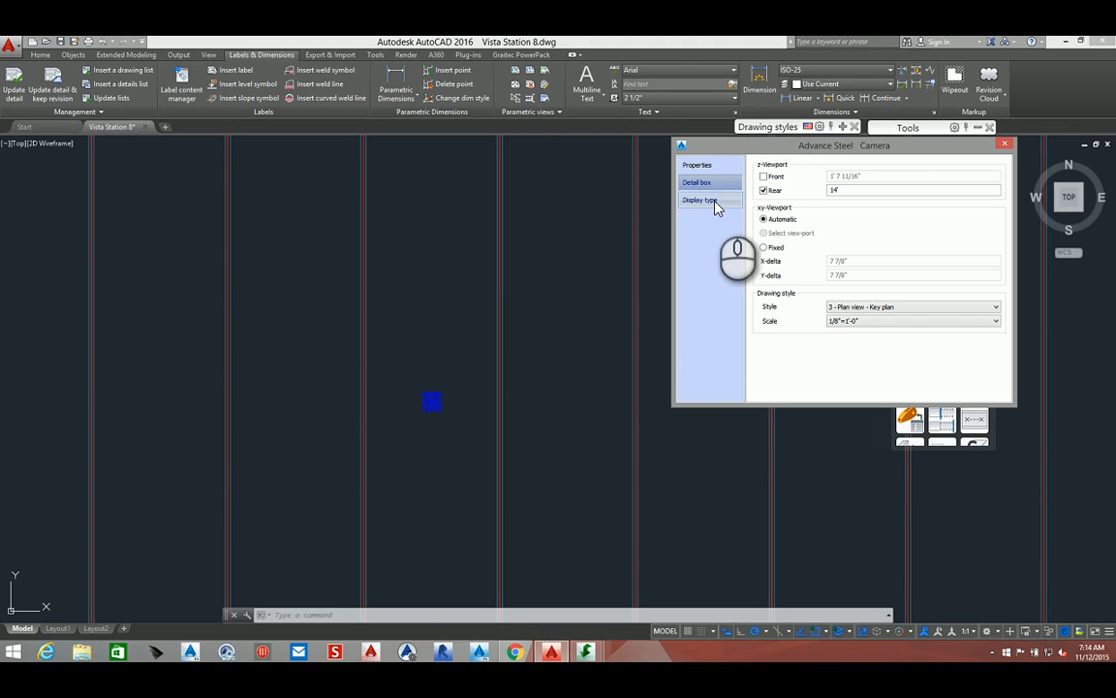
Switch the camera's xy-viewport option from Automatic to Fixed
click(715, 201)
click(714, 184)
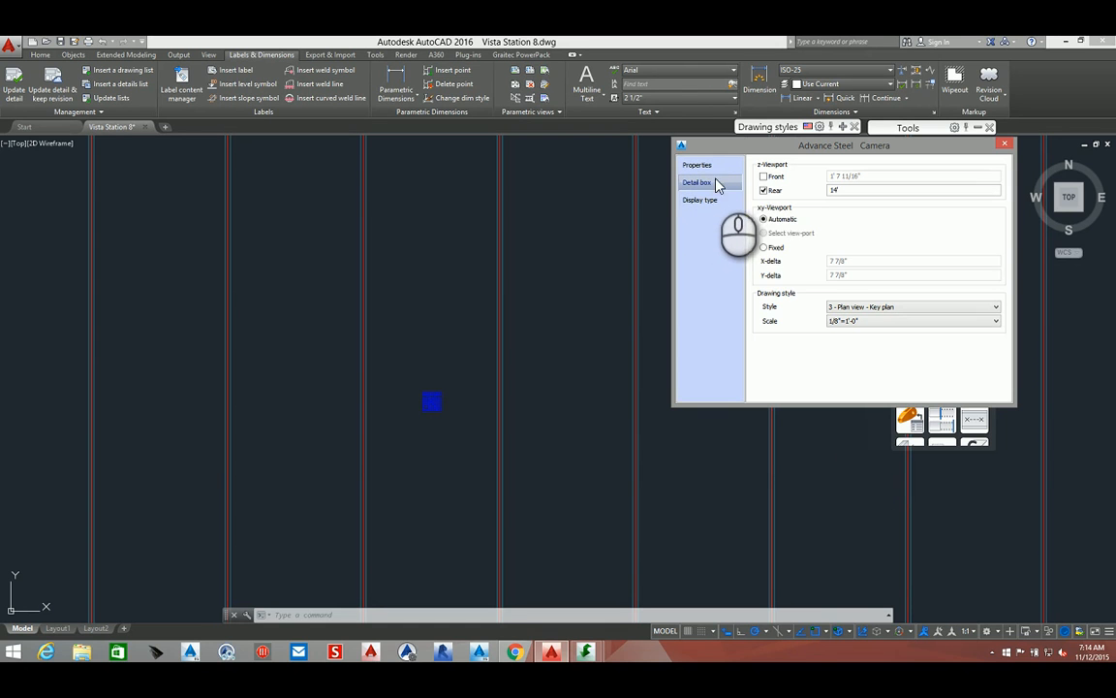
click(773, 250)
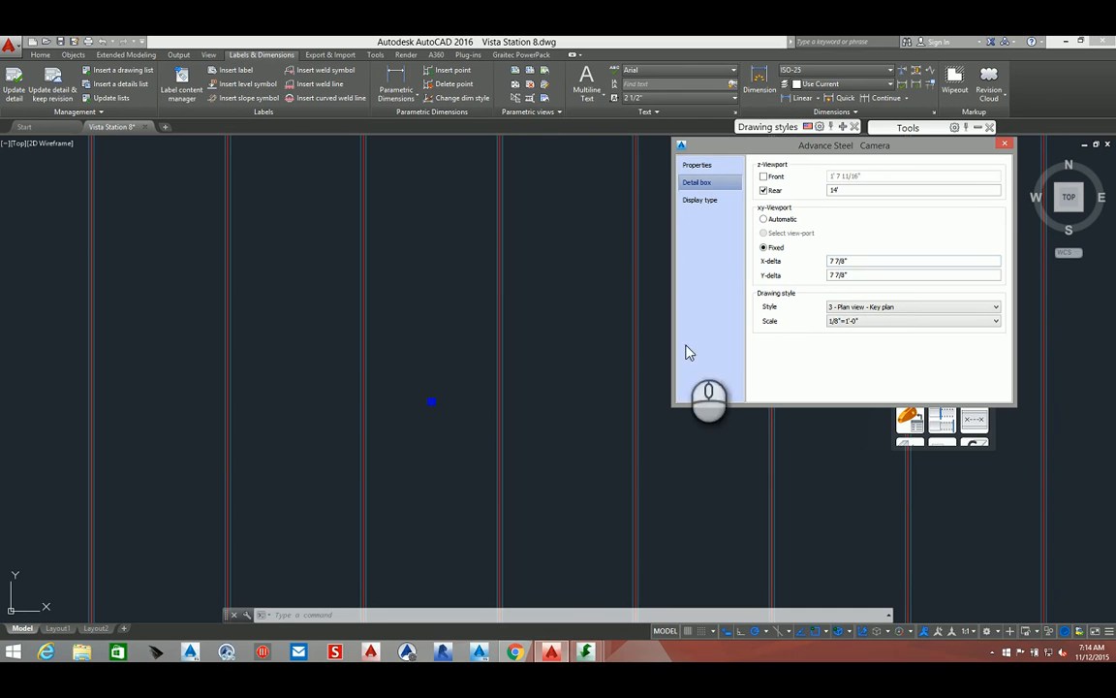
Try X-delta values of 240', 300' and 290' for the fixed camera viewport
scroll(402, 399, down, 10)
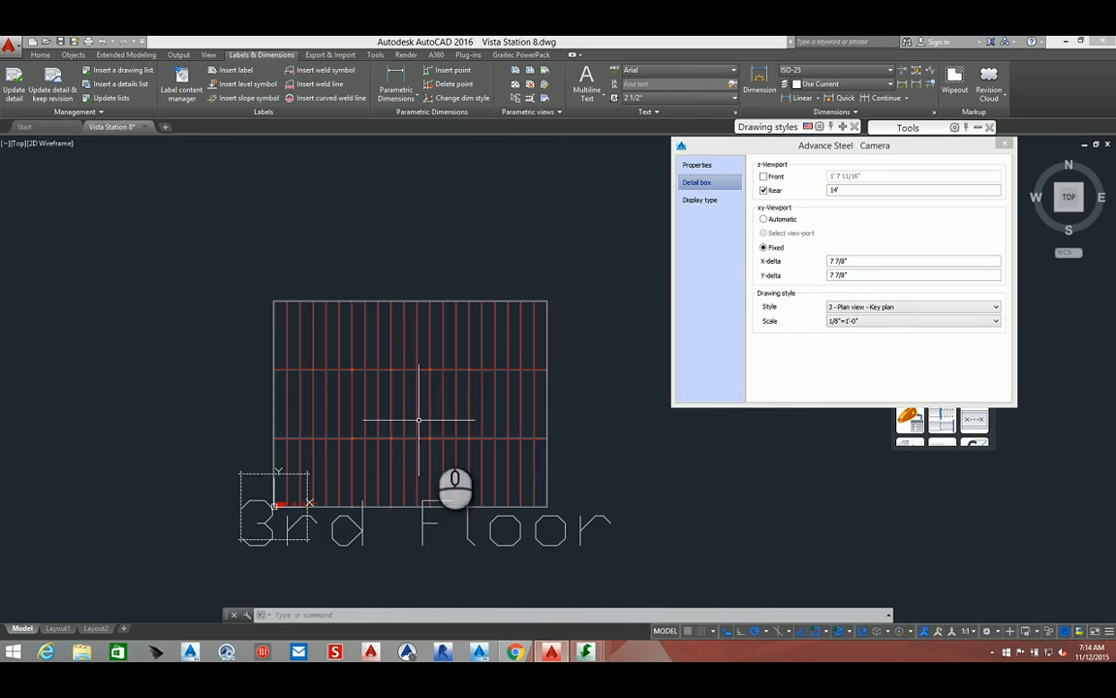
scroll(491, 399, up, 5)
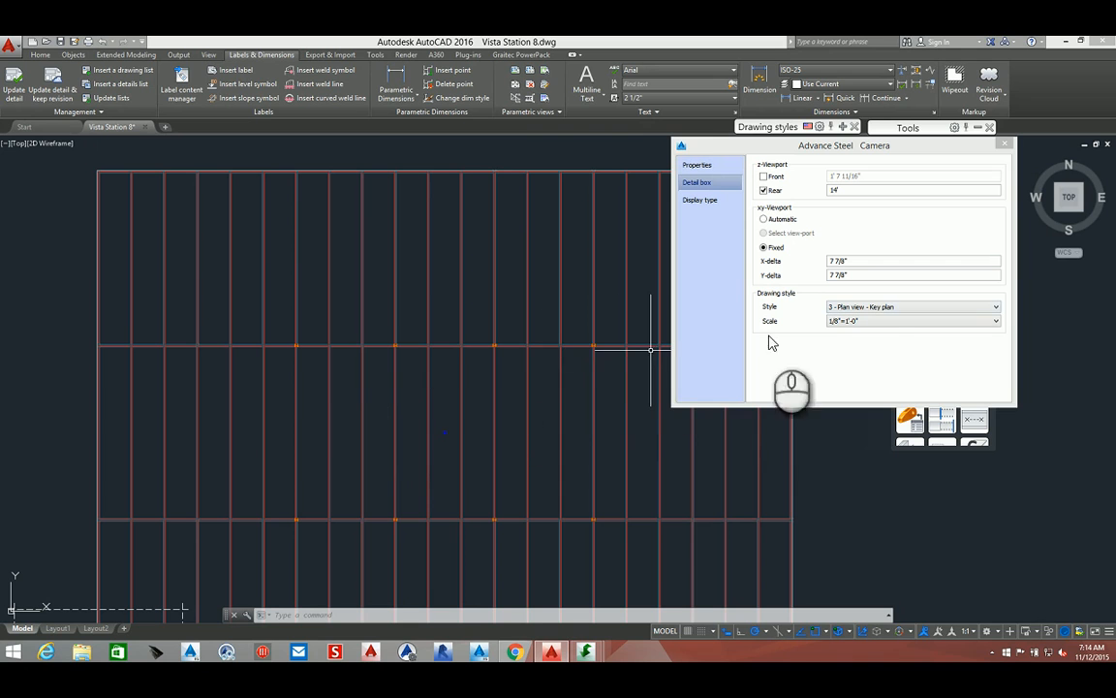
drag(859, 260, 800, 279)
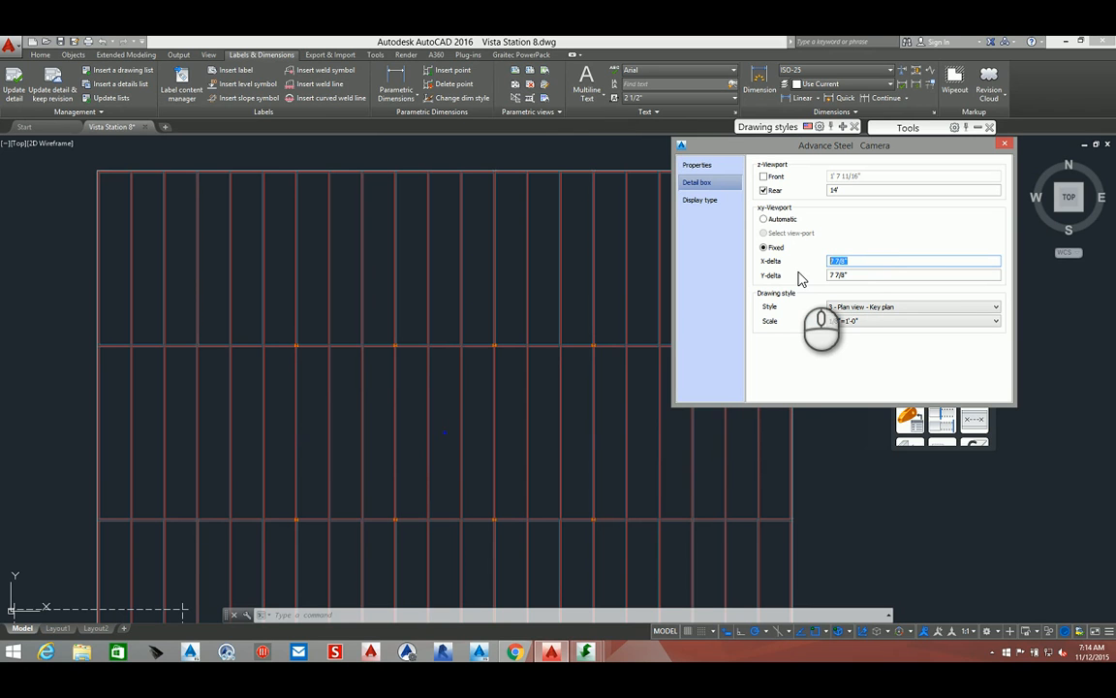
text(240')
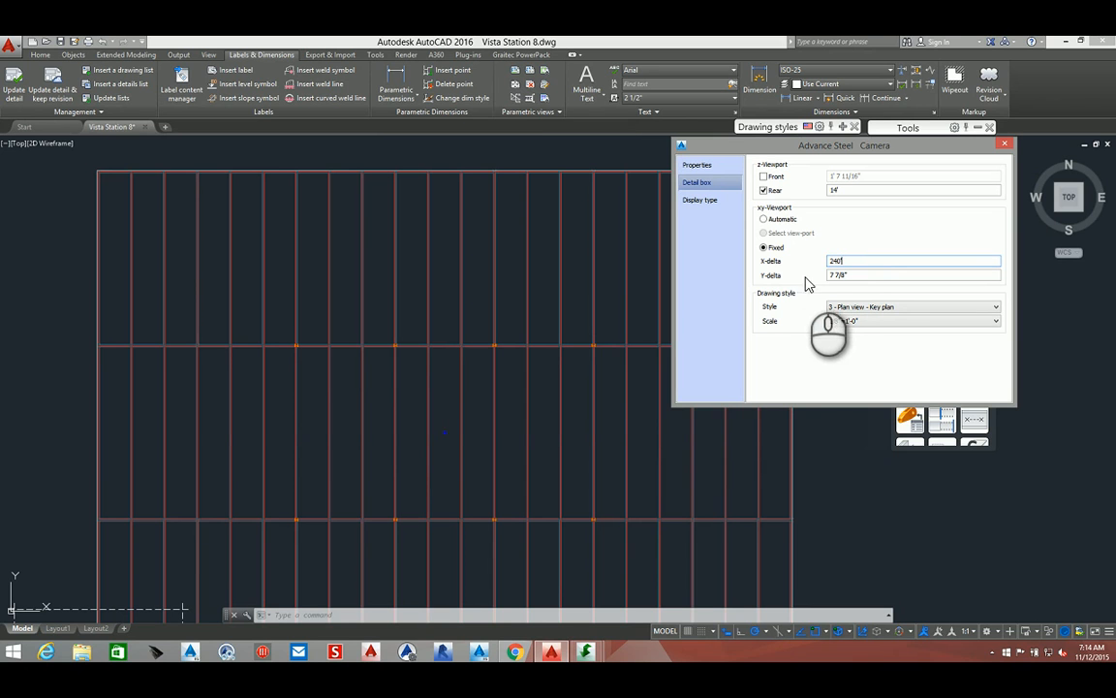
click(872, 276)
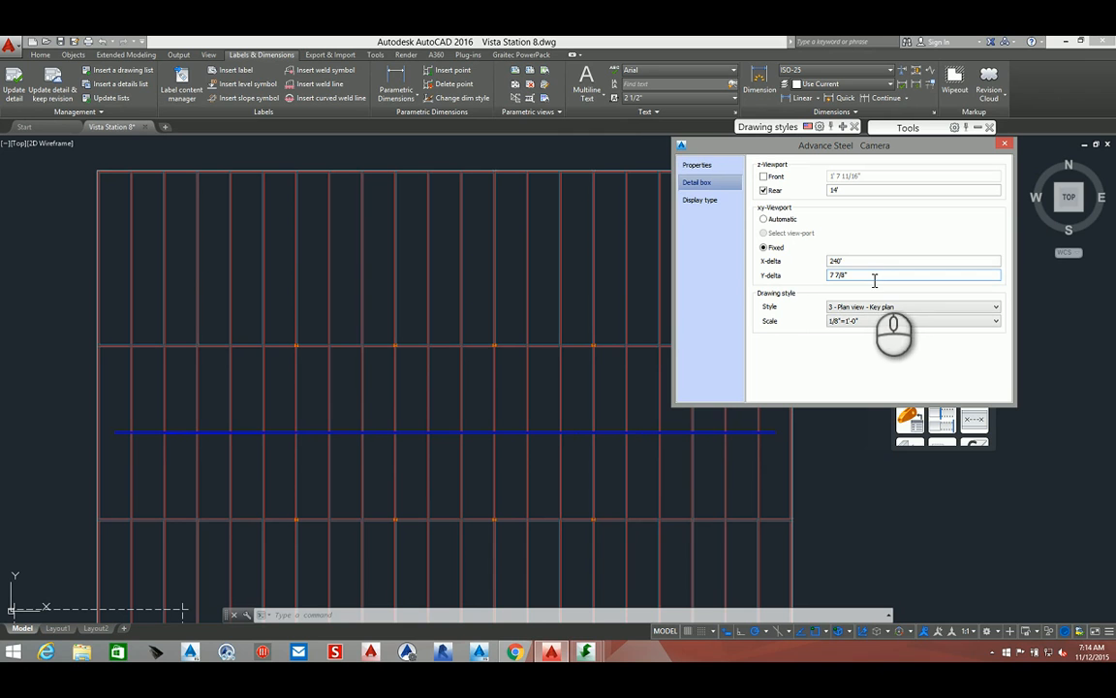
drag(855, 261, 818, 272)
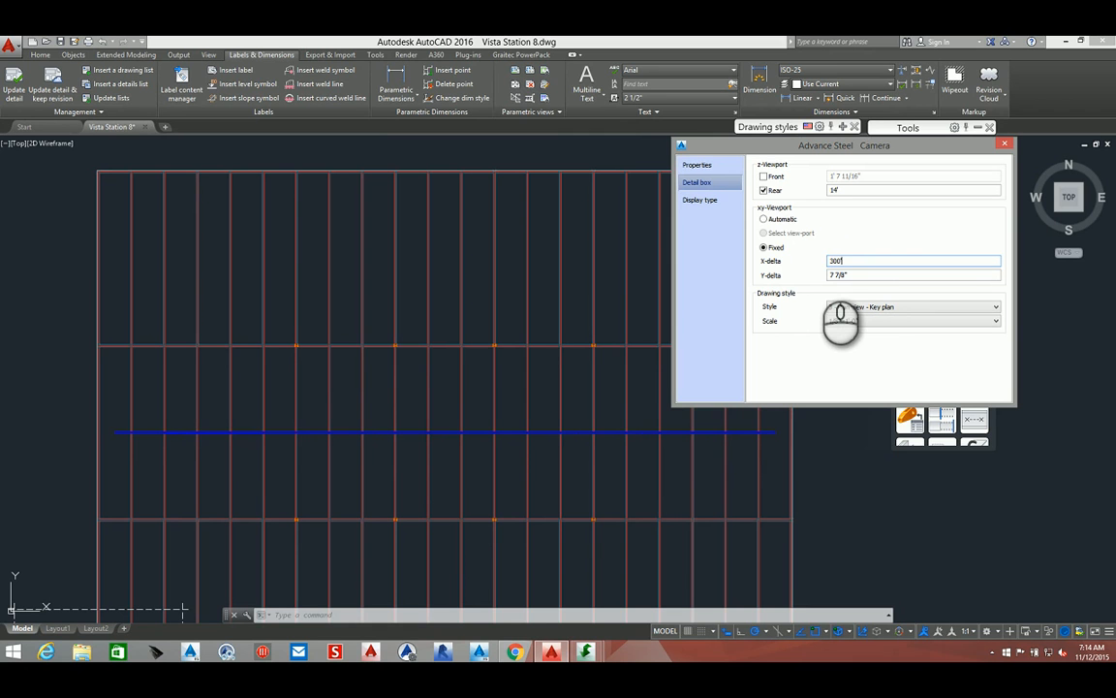
click(855, 276)
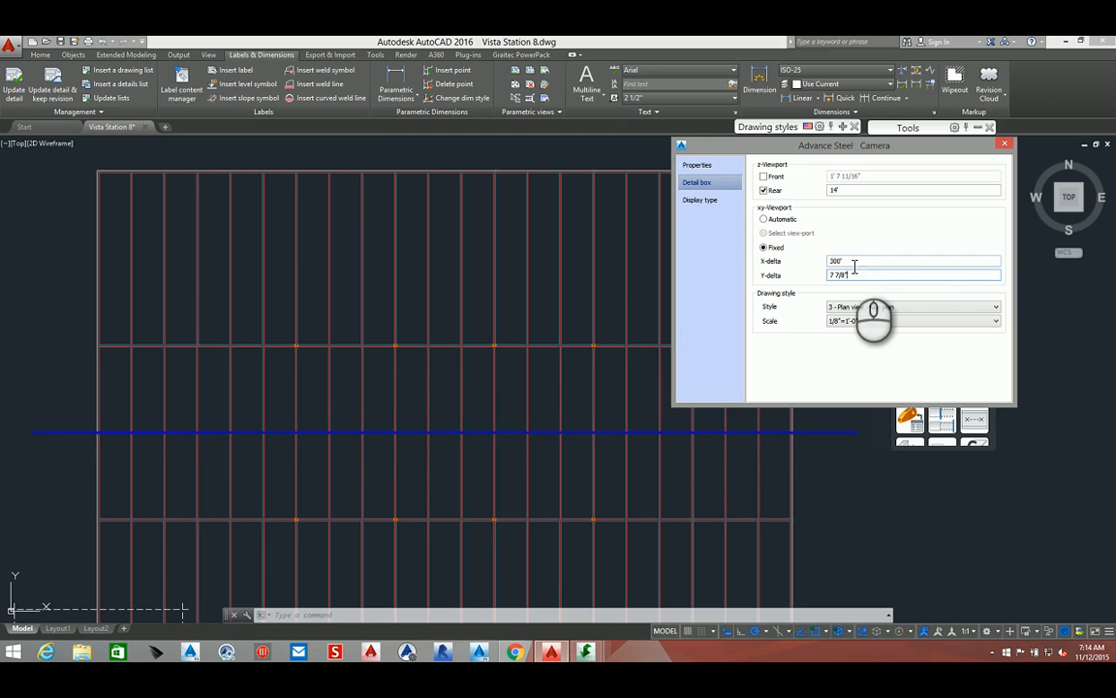
drag(847, 260, 824, 271)
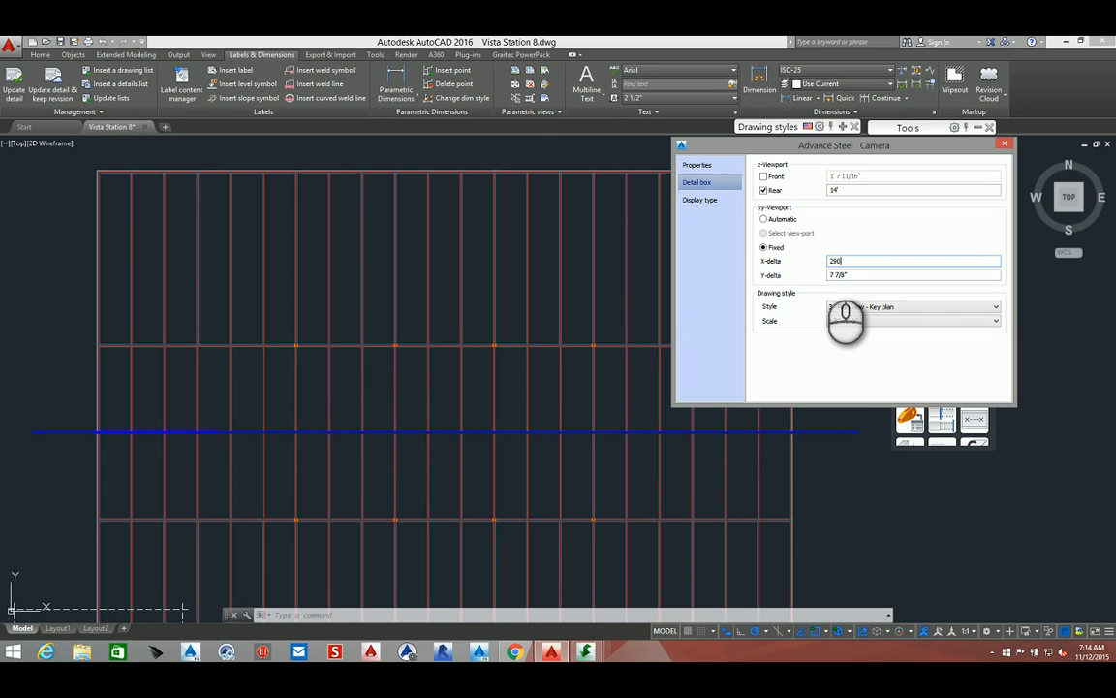
text(290)
click(887, 274)
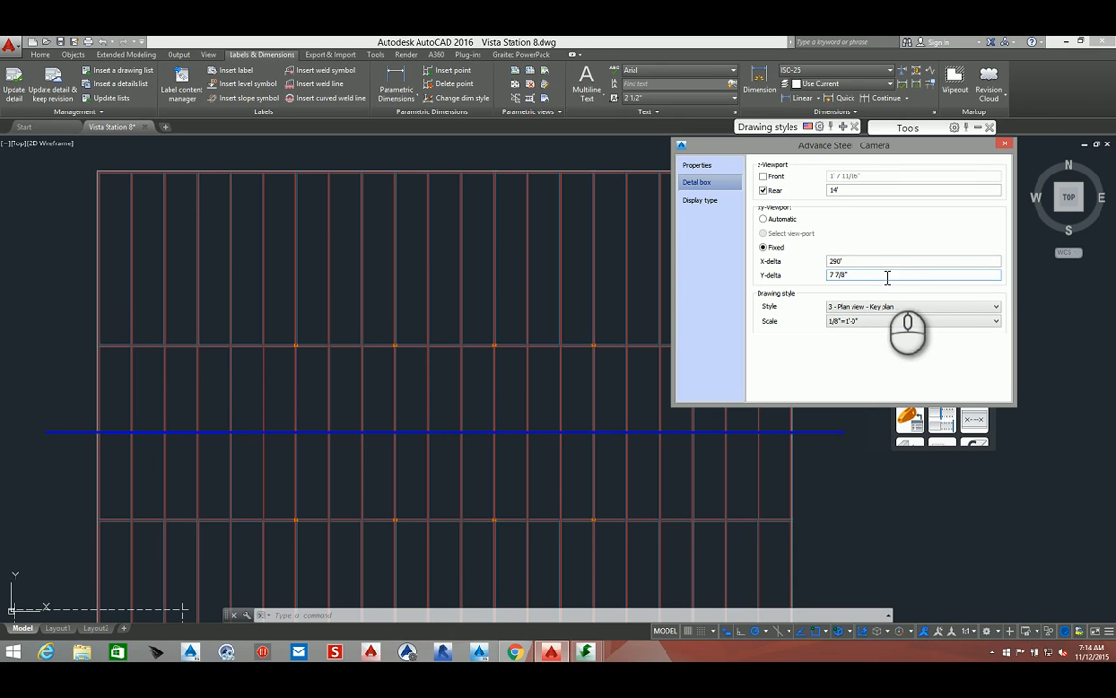
Set the fixed viewport's X-delta to 280' and Y-delta to 196'
drag(870, 263, 825, 263)
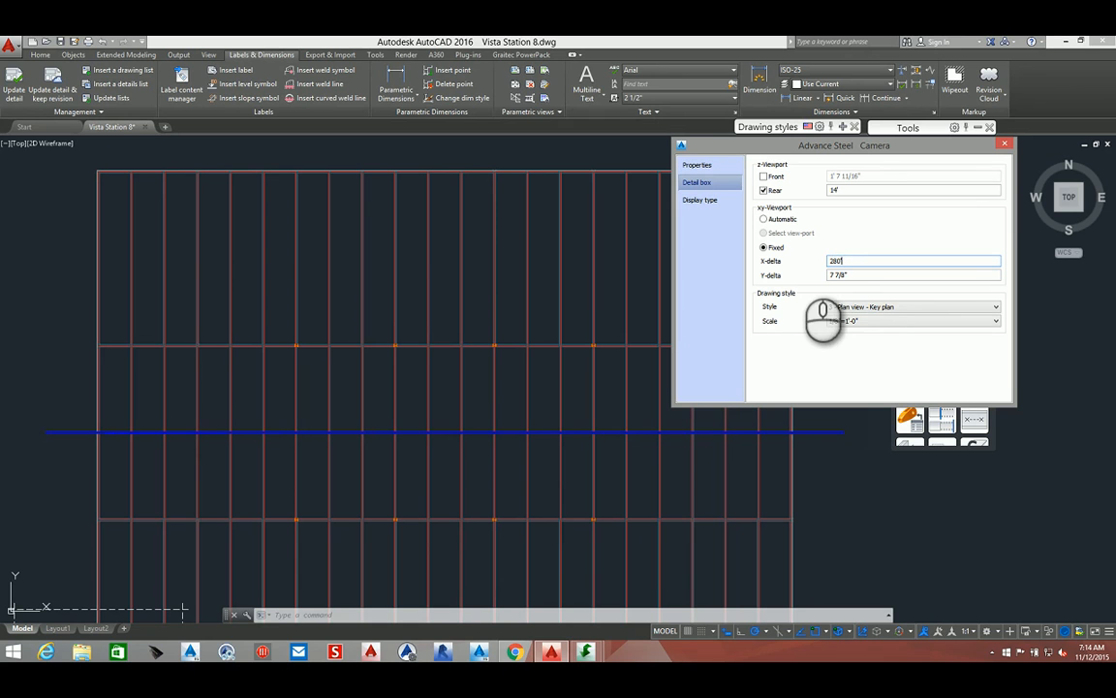
text(280)
click(859, 277)
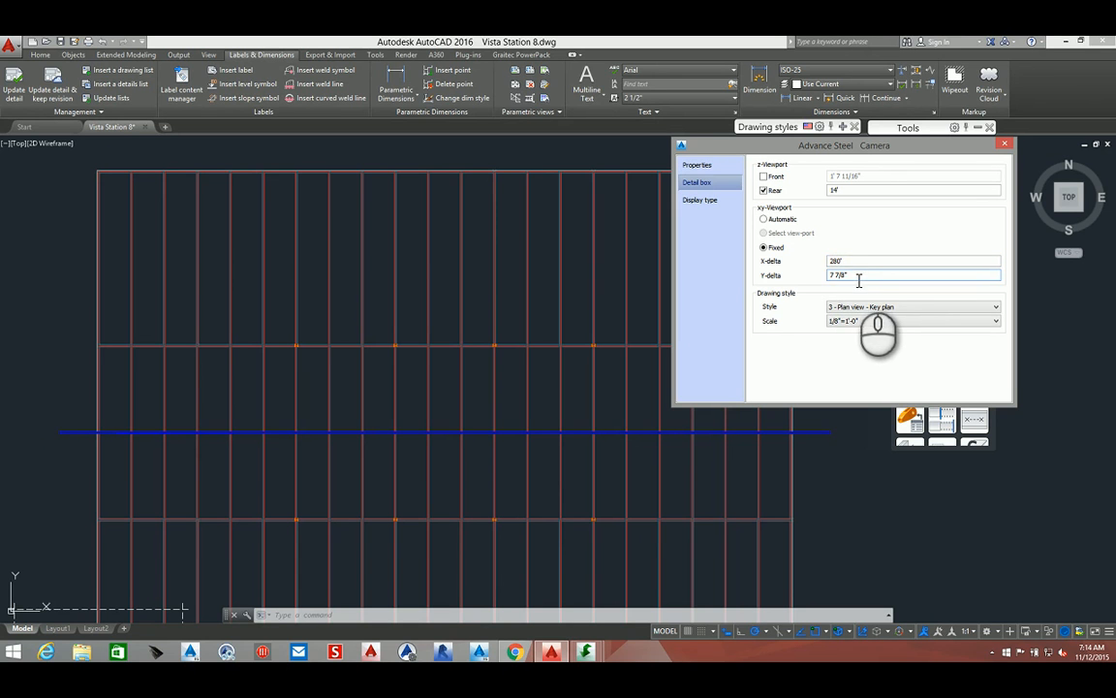
drag(859, 278, 817, 290)
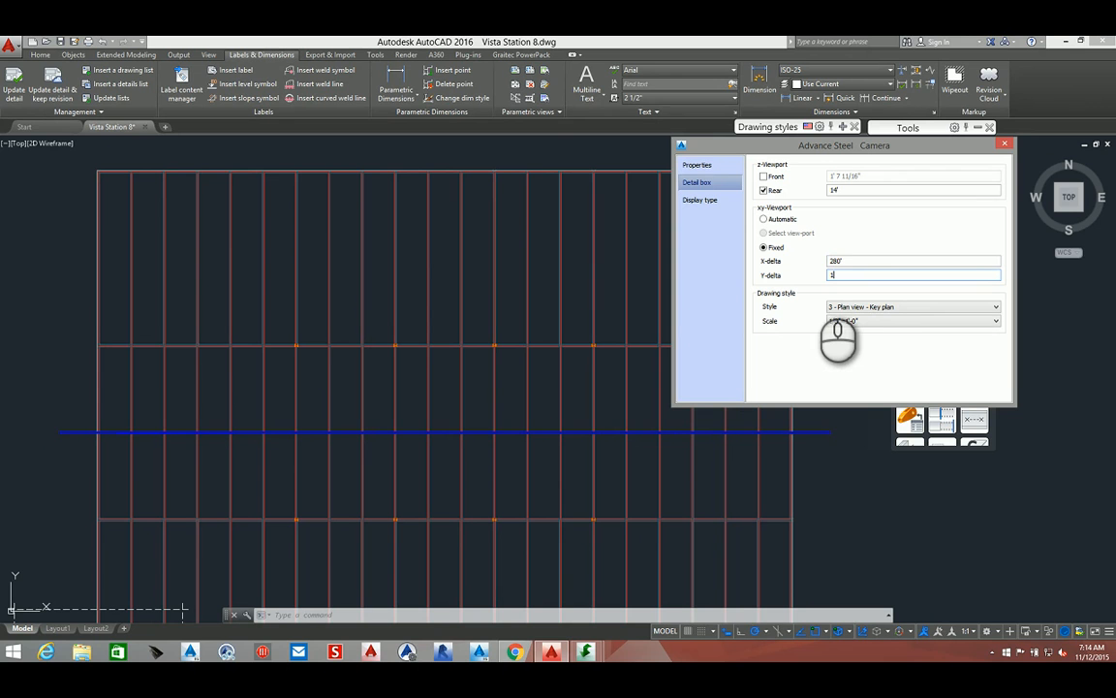
text(196)
click(855, 260)
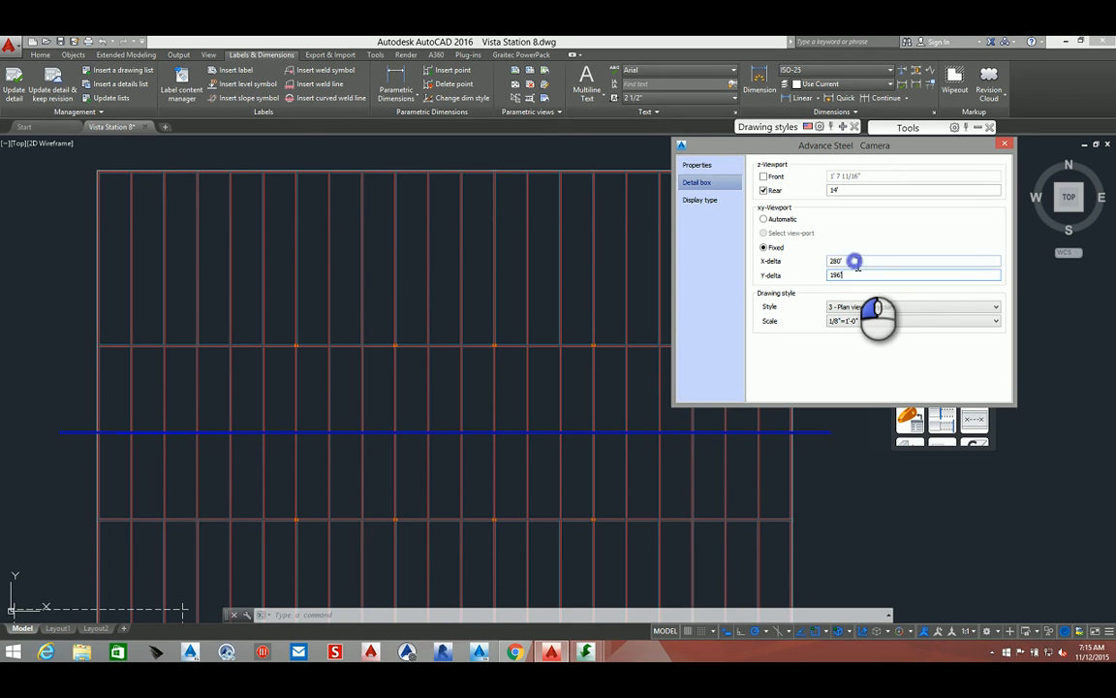
Close the camera properties dialog
click(444, 406)
scroll(450, 407, down, 3)
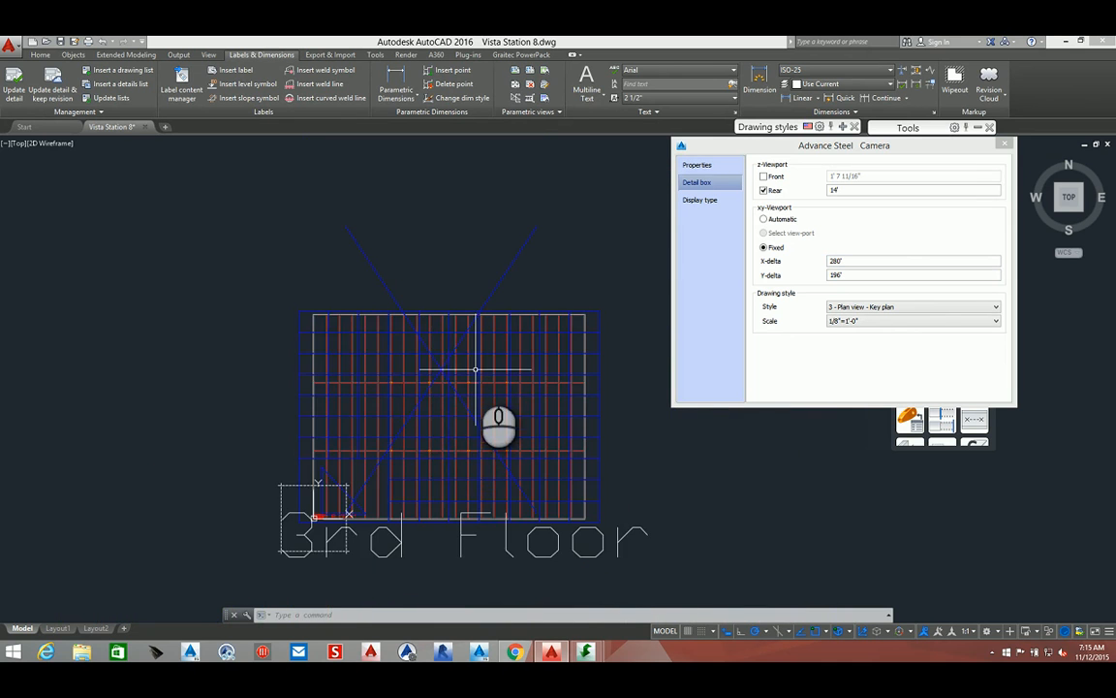
scroll(476, 369, up, 2)
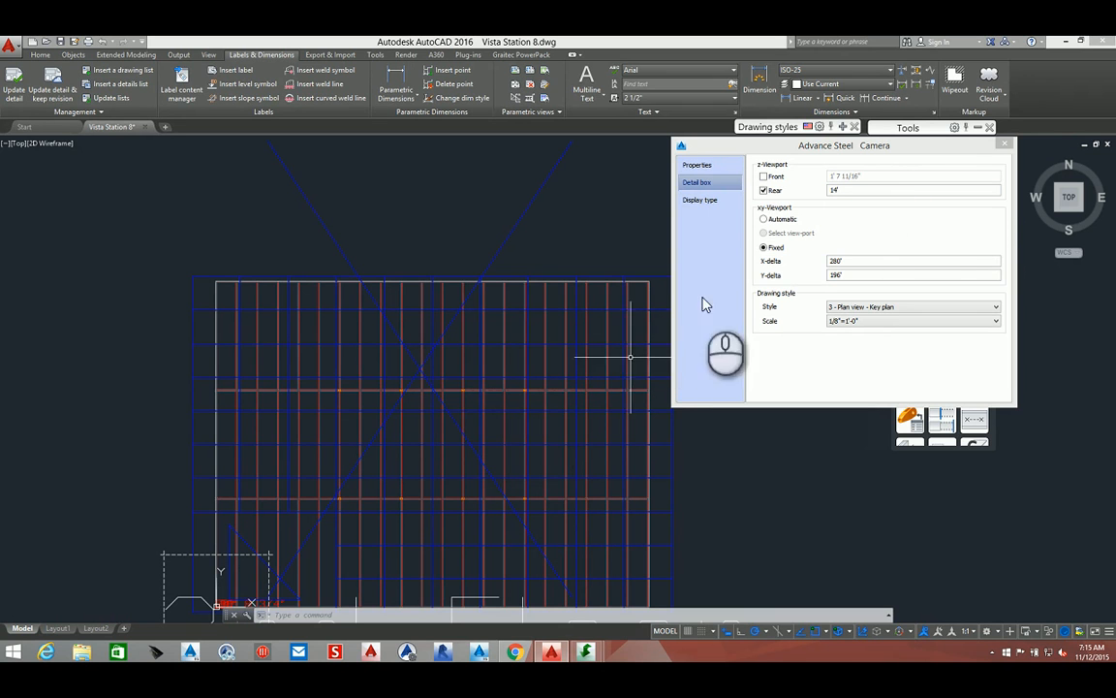
click(1008, 147)
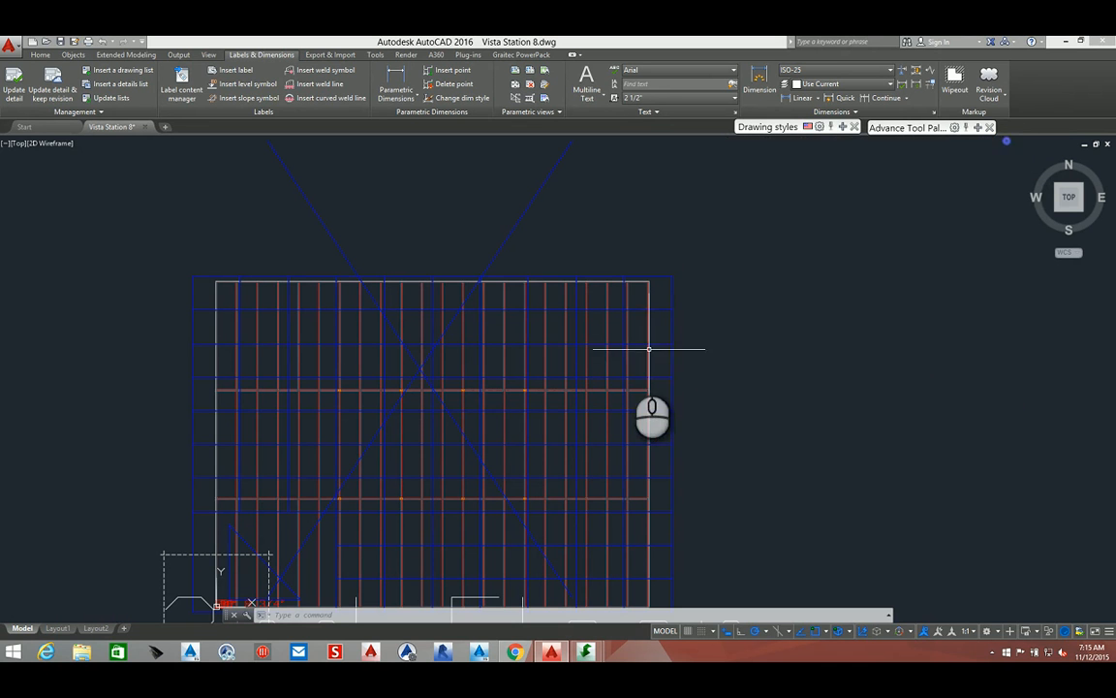
Orbit the model to inspect the camera's detail box, then return to the Top view
shift+middle_drag(647, 349, 571, 246)
shift+middle_drag(422, 481, 319, 535)
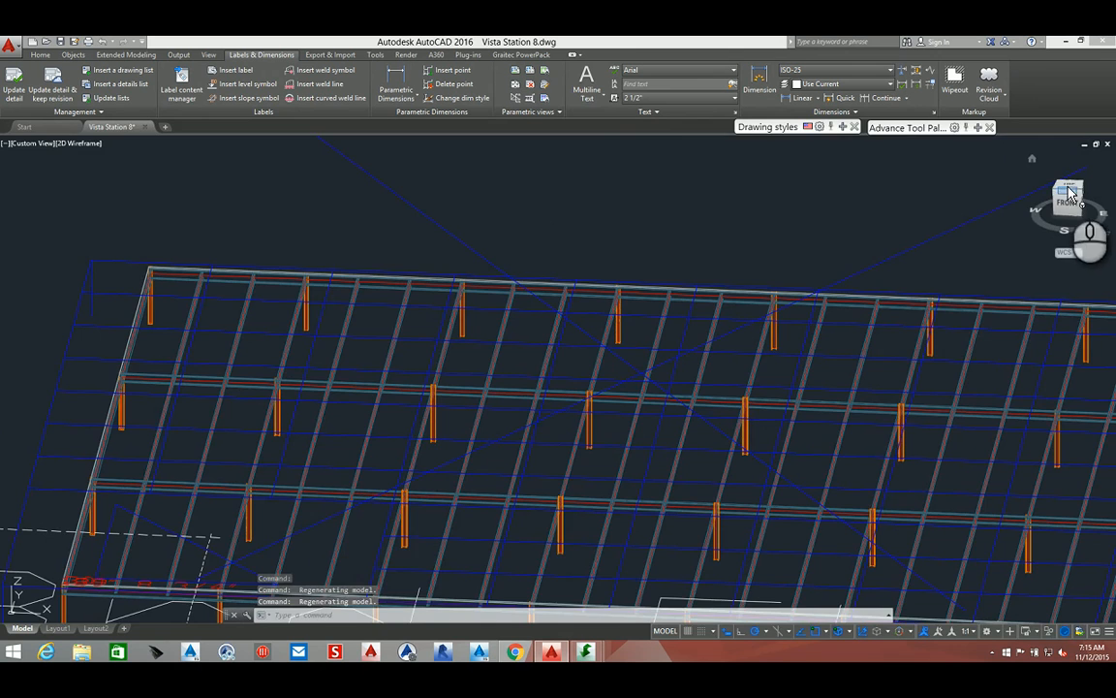
click(1067, 185)
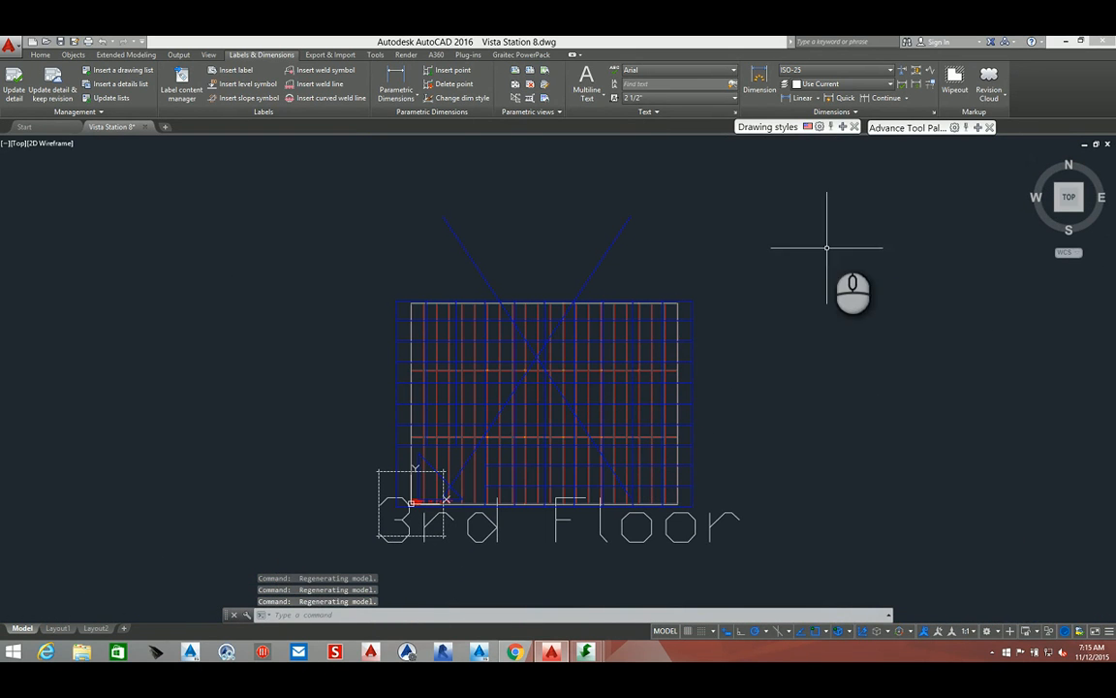
mouse_move(846, 127)
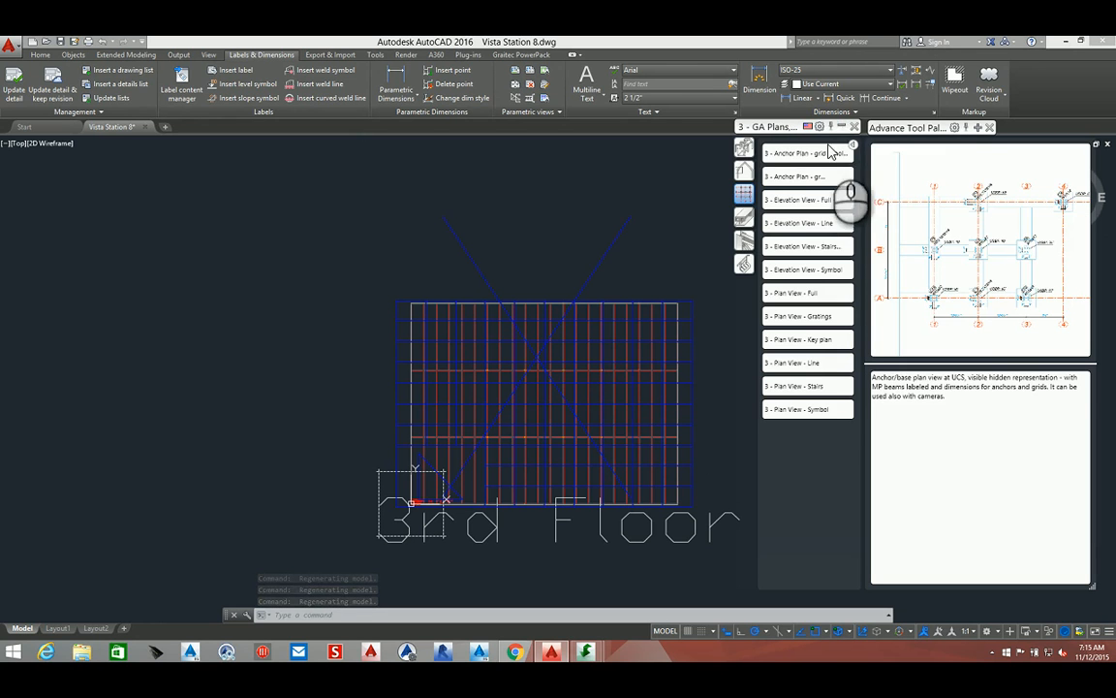